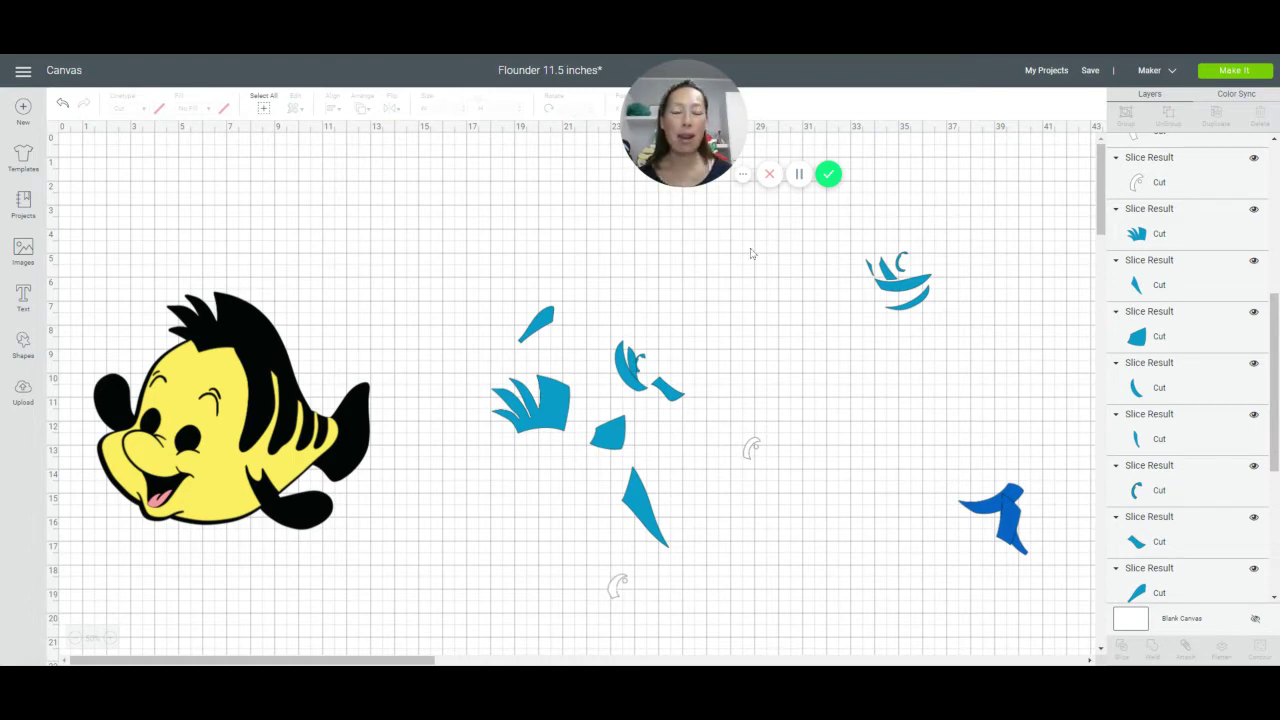
Move the light blue sliced pieces beside the fish, including the fin, tail and patch shapes, onto Flounder's yellow body
{"action": "left_click_drag", "start_coordinate": [544, 326], "coordinate": [153, 408]}
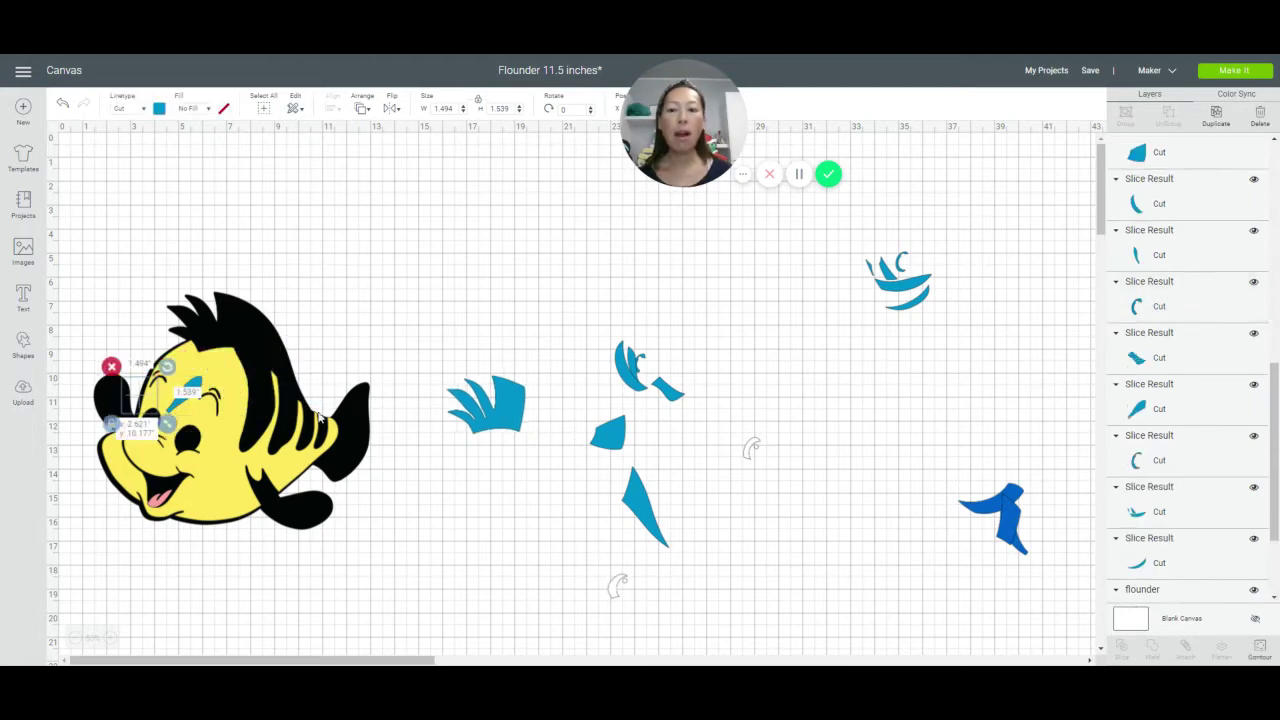
{"action": "left_click_drag", "start_coordinate": [486, 405], "coordinate": [224, 430]}
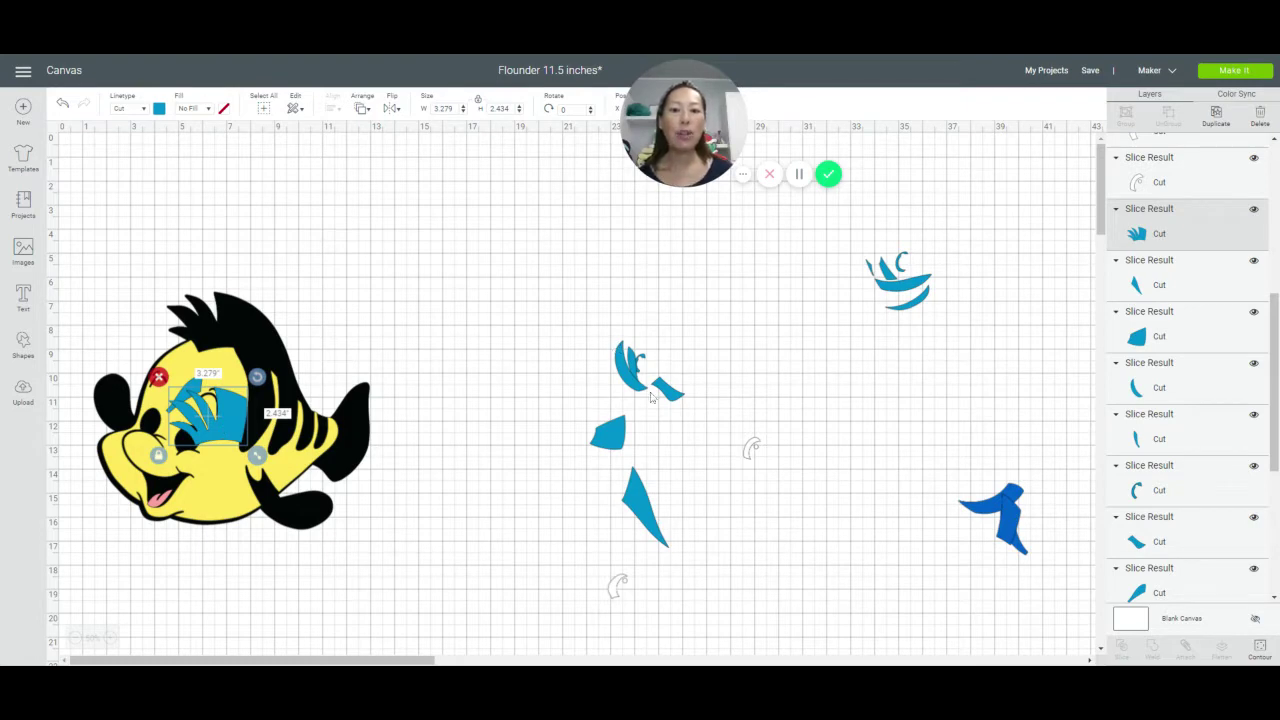
{"action": "left_click_drag", "start_coordinate": [610, 336], "coordinate": [239, 430]}
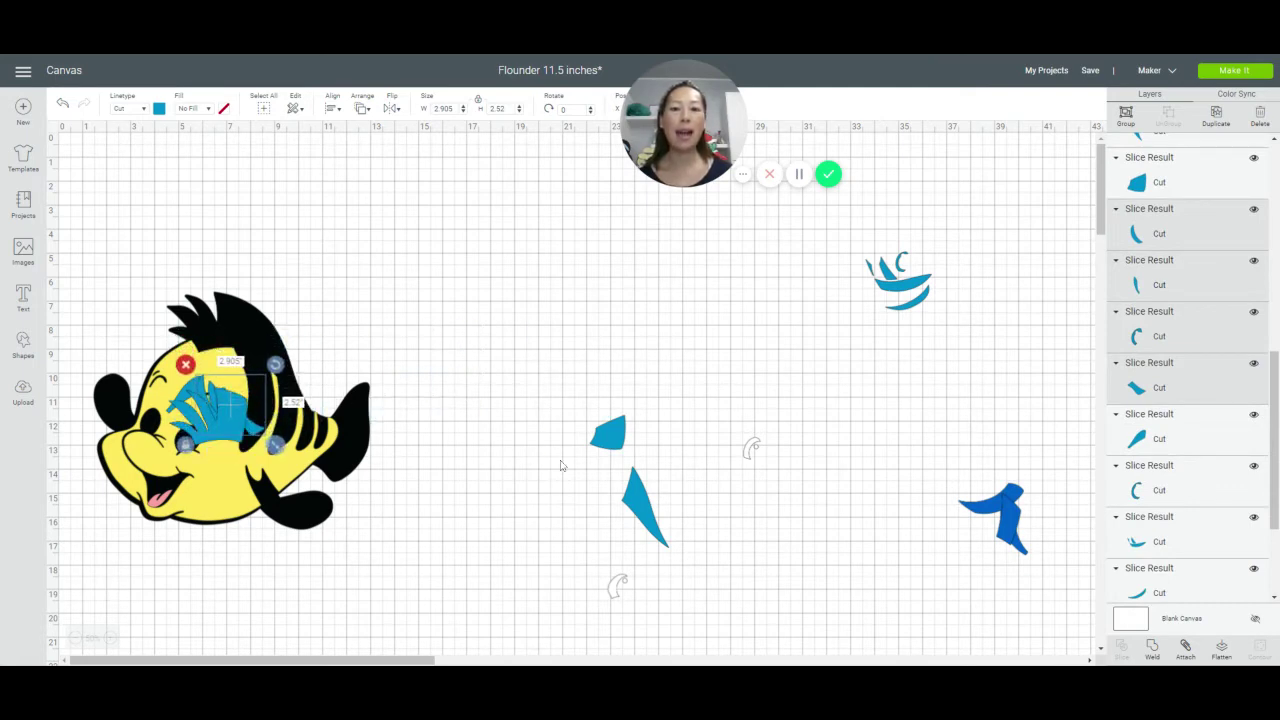
{"action": "left_click_drag", "start_coordinate": [605, 435], "coordinate": [200, 427]}
{"action": "left_click_drag", "start_coordinate": [640, 506], "coordinate": [228, 428]}
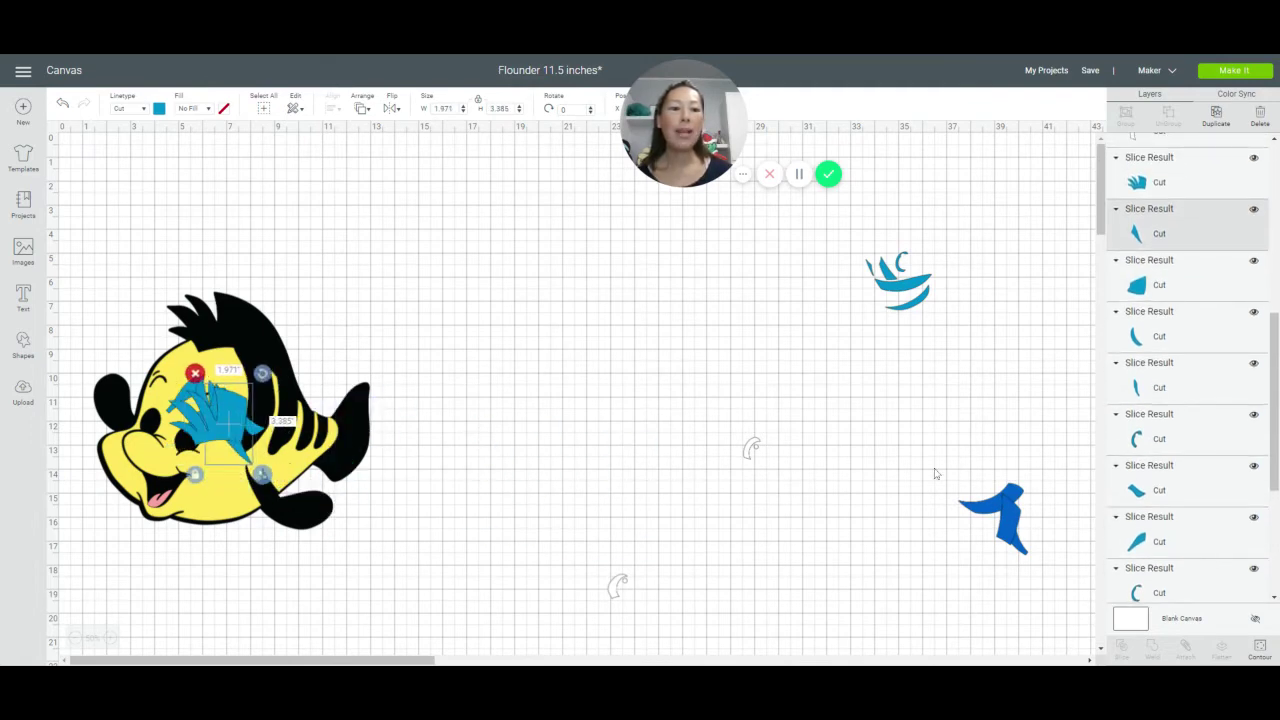
Move the dark blue fin cluster and the remaining light blue fin cluster onto the fish's body
{"action": "left_click_drag", "start_coordinate": [933, 466], "coordinate": [1035, 578]}
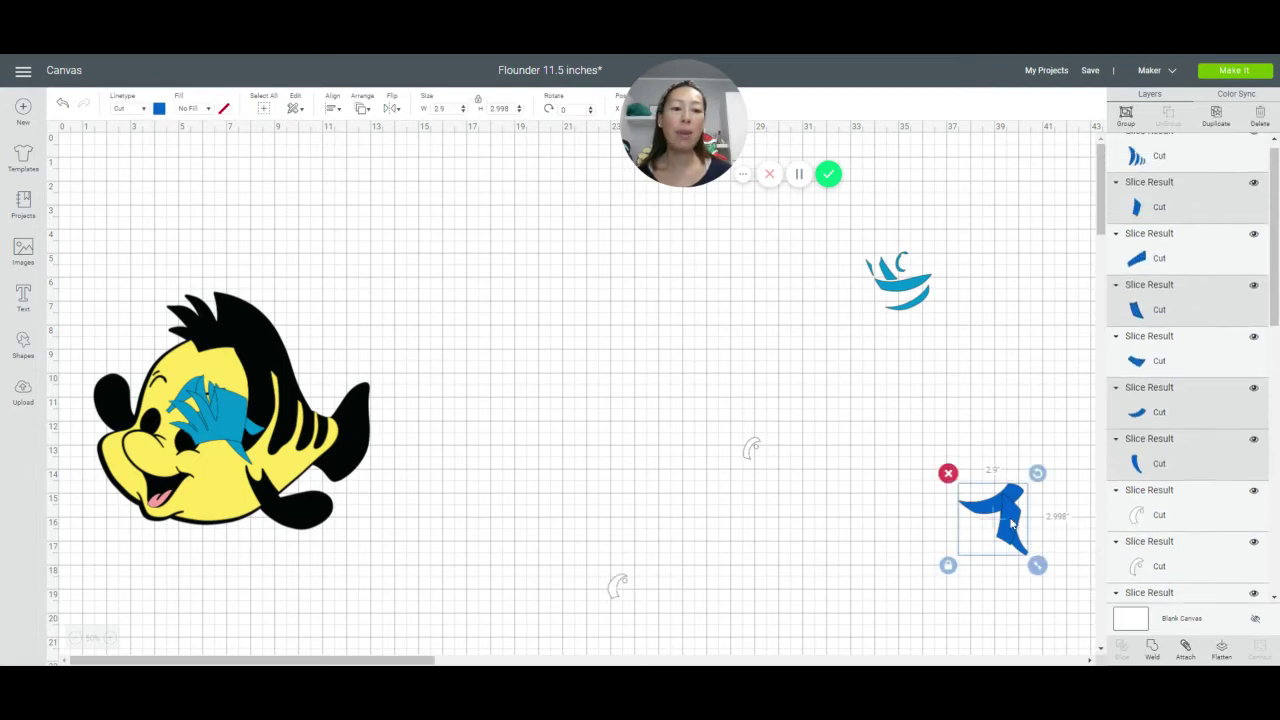
{"action": "left_click_drag", "start_coordinate": [1012, 522], "coordinate": [246, 414]}
{"action": "left_click_drag", "start_coordinate": [852, 245], "coordinate": [958, 357]}
{"action": "left_click_drag", "start_coordinate": [922, 289], "coordinate": [220, 422]}
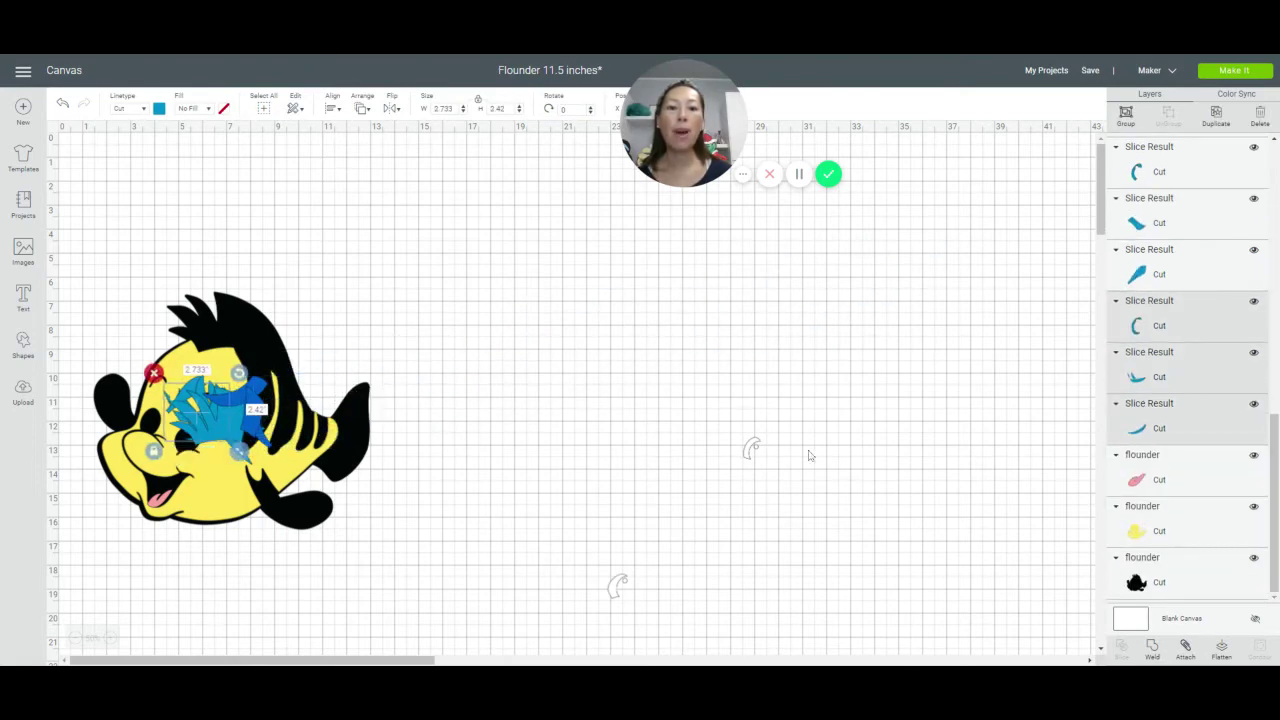
Move the two loose white eye pieces onto the fish
{"action": "left_click", "coordinate": [750, 449]}
{"action": "left_click_drag", "start_coordinate": [748, 449], "coordinate": [216, 408]}
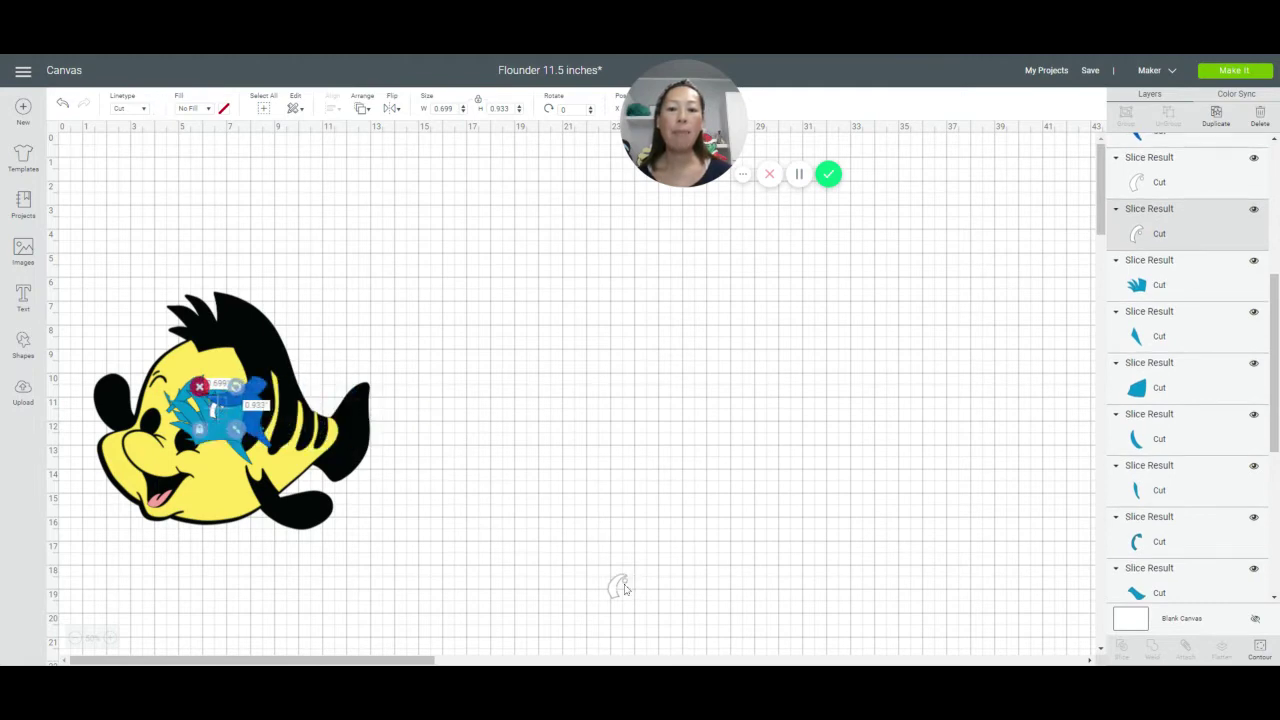
{"action": "left_click_drag", "start_coordinate": [616, 586], "coordinate": [195, 423]}
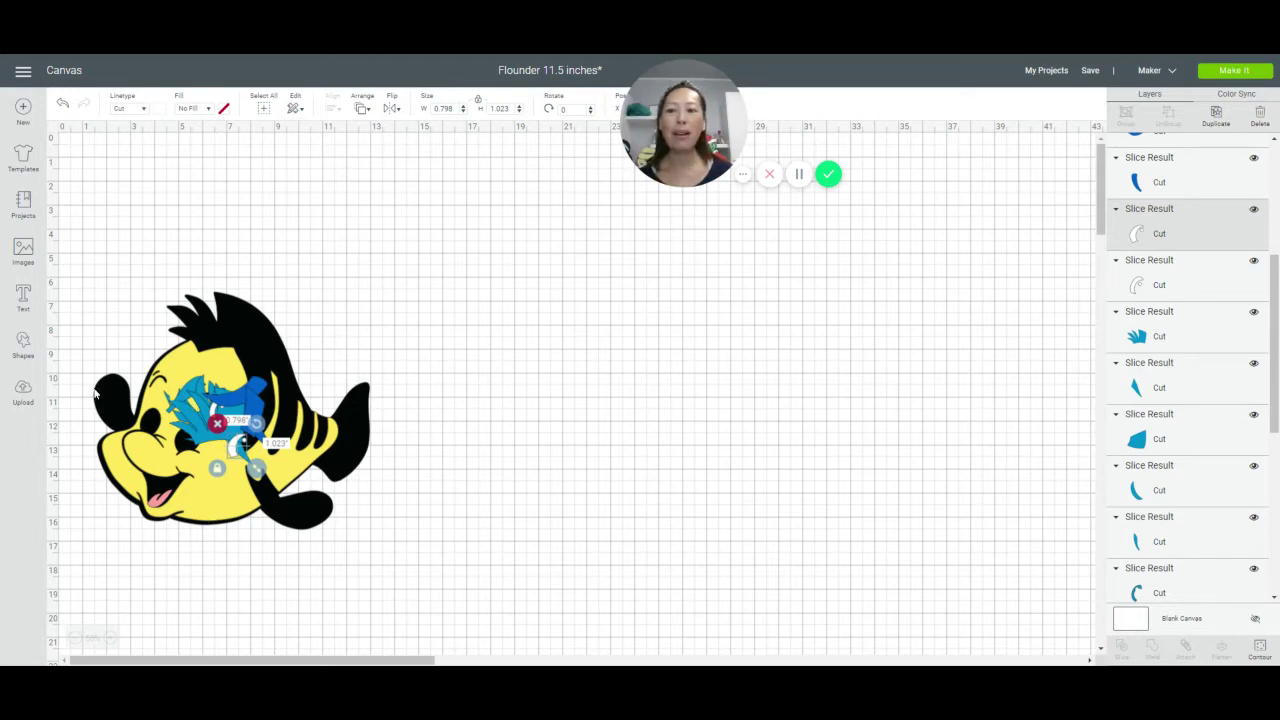
Move the fish together with all its gathered pieces higher and further right on the canvas
{"action": "left_click_drag", "start_coordinate": [83, 297], "coordinate": [418, 560]}
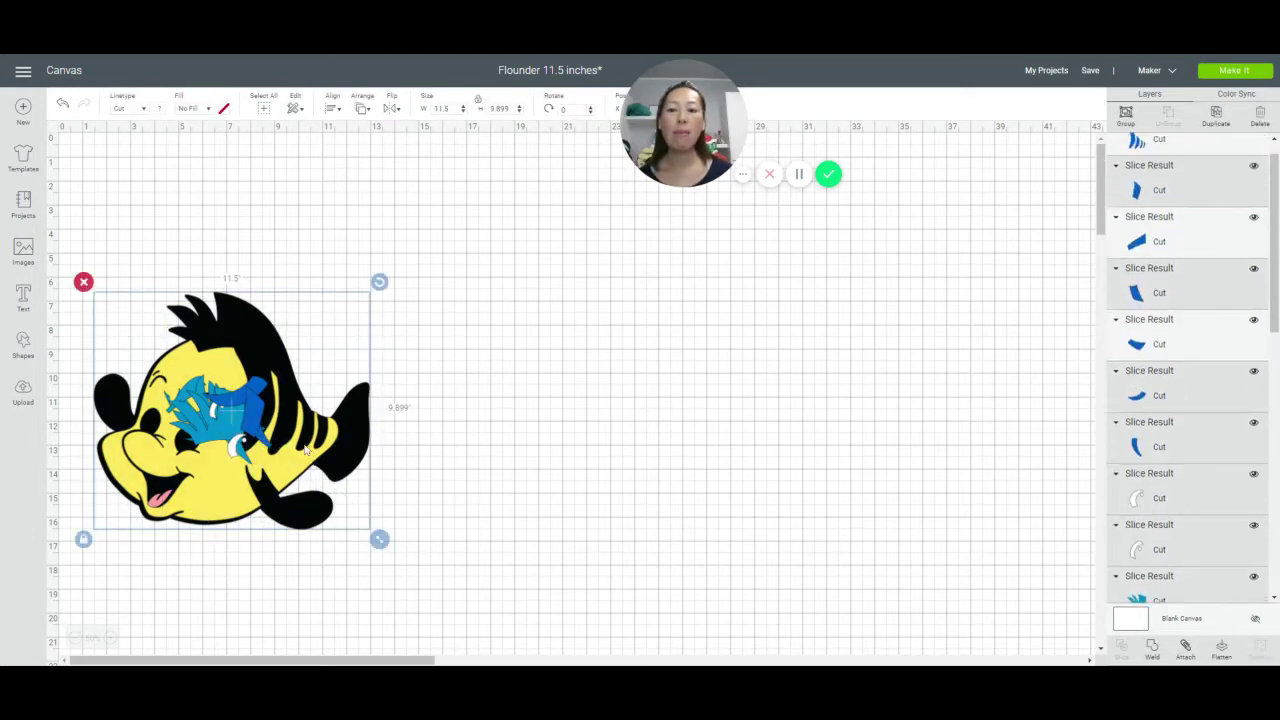
{"action": "left_click_drag", "start_coordinate": [306, 450], "coordinate": [411, 348]}
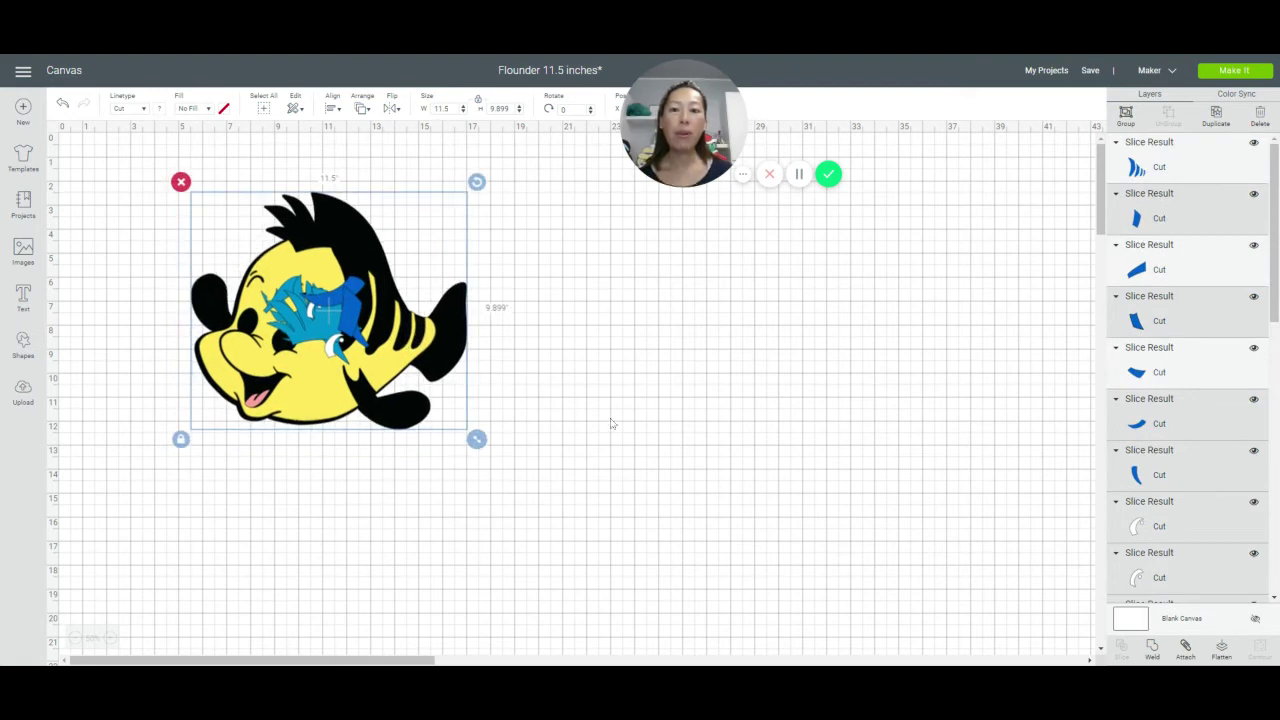
{"action": "left_click", "coordinate": [674, 548]}
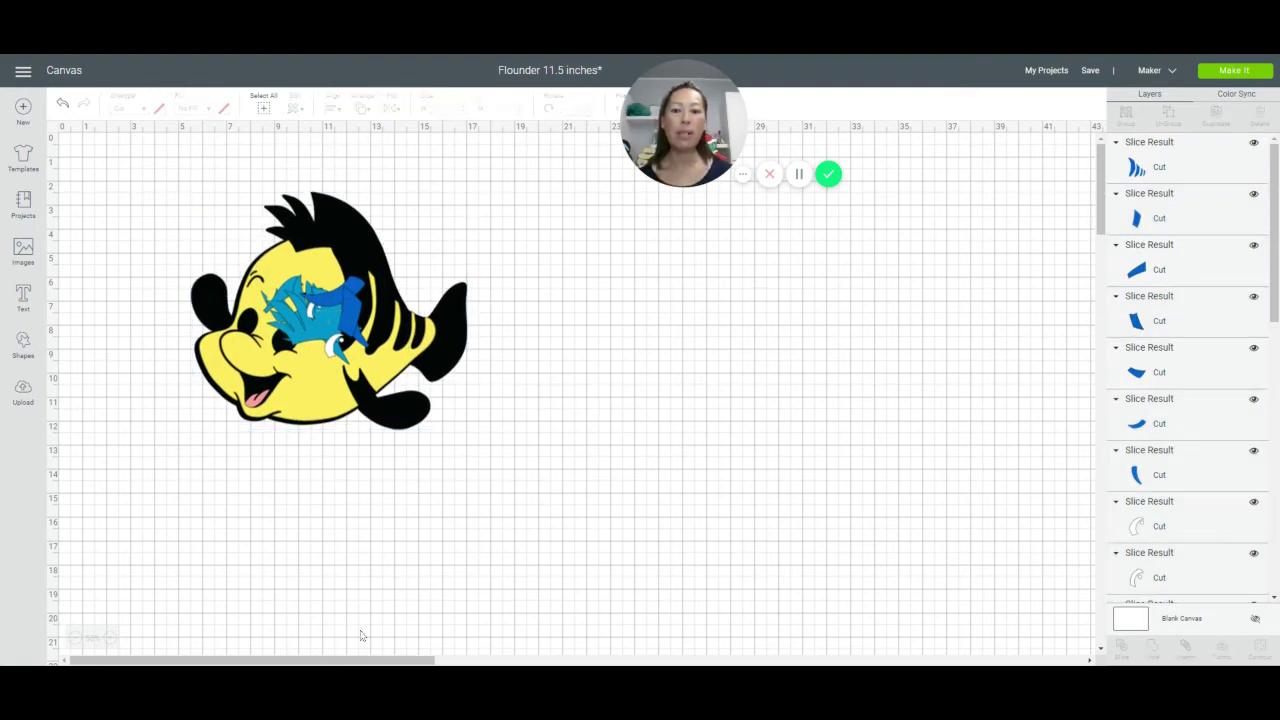
Move the remaining dark blue stripe pieces from the far side of the canvas onto the fish
{"action": "left_click", "coordinate": [75, 638]}
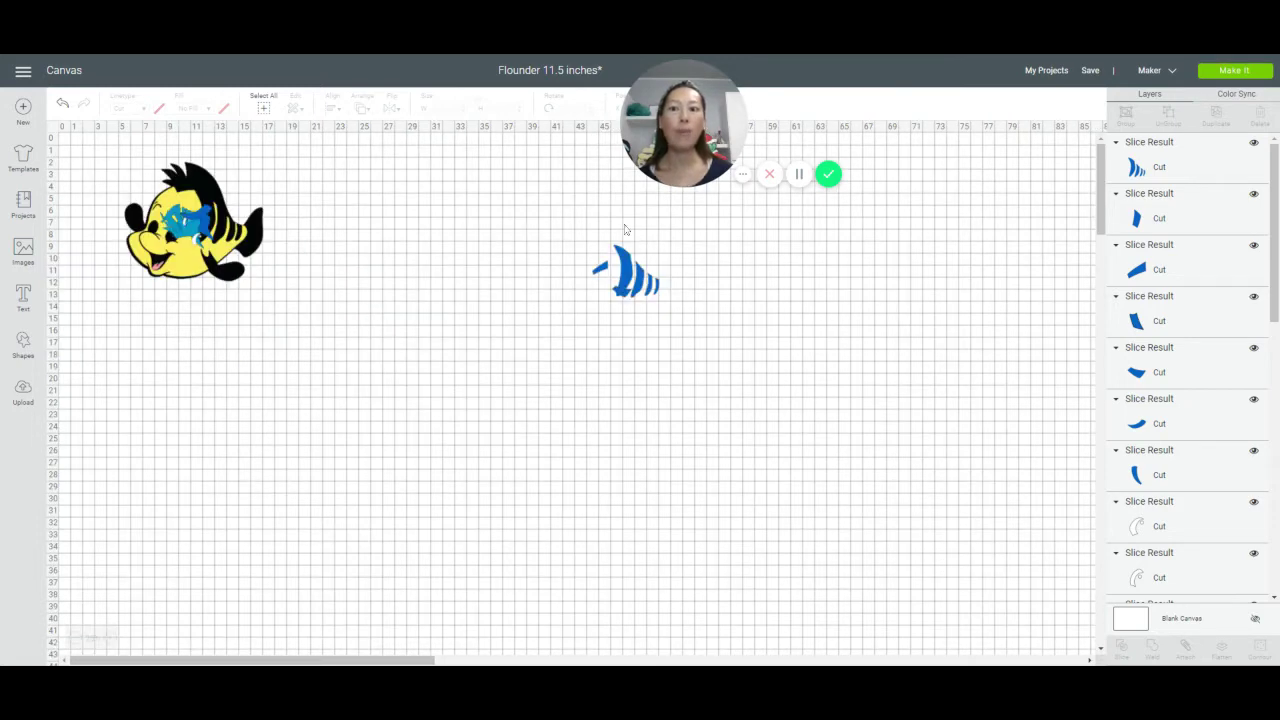
{"action": "left_click_drag", "start_coordinate": [564, 227], "coordinate": [711, 363]}
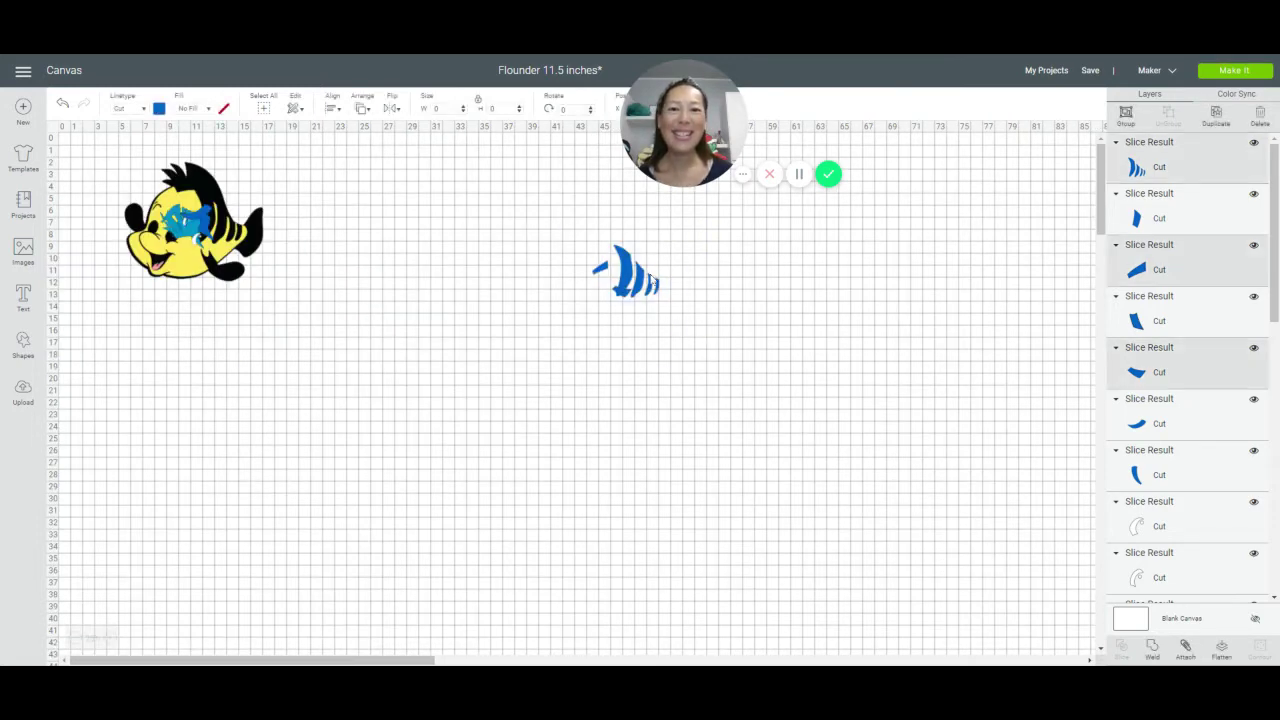
{"action": "left_click_drag", "start_coordinate": [640, 283], "coordinate": [206, 240]}
{"action": "left_click", "coordinate": [505, 413]}
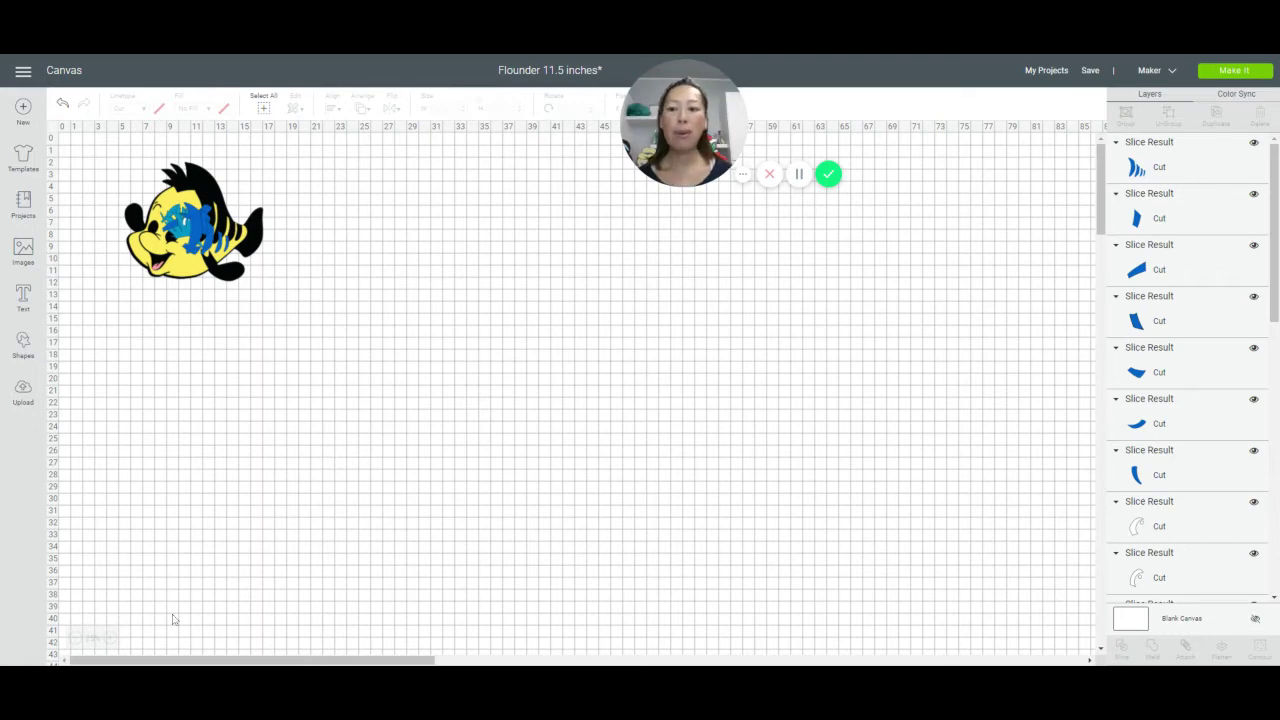
Check the canvas for stray pieces, and resize all objects together to a width of 20 inches with proportions locked
{"action": "mouse_move", "coordinate": [164, 660]}
{"action": "left_mouse_down"}
{"action": "mouse_move", "coordinate": [516, 660]}
{"action": "mouse_move", "coordinate": [162, 660]}
{"action": "left_mouse_up"}
{"action": "scroll", "coordinate": [265, 363], "scroll_direction": "down", "scroll_amount": 5}
{"action": "scroll", "coordinate": [265, 363], "scroll_direction": "up", "scroll_amount": 5}
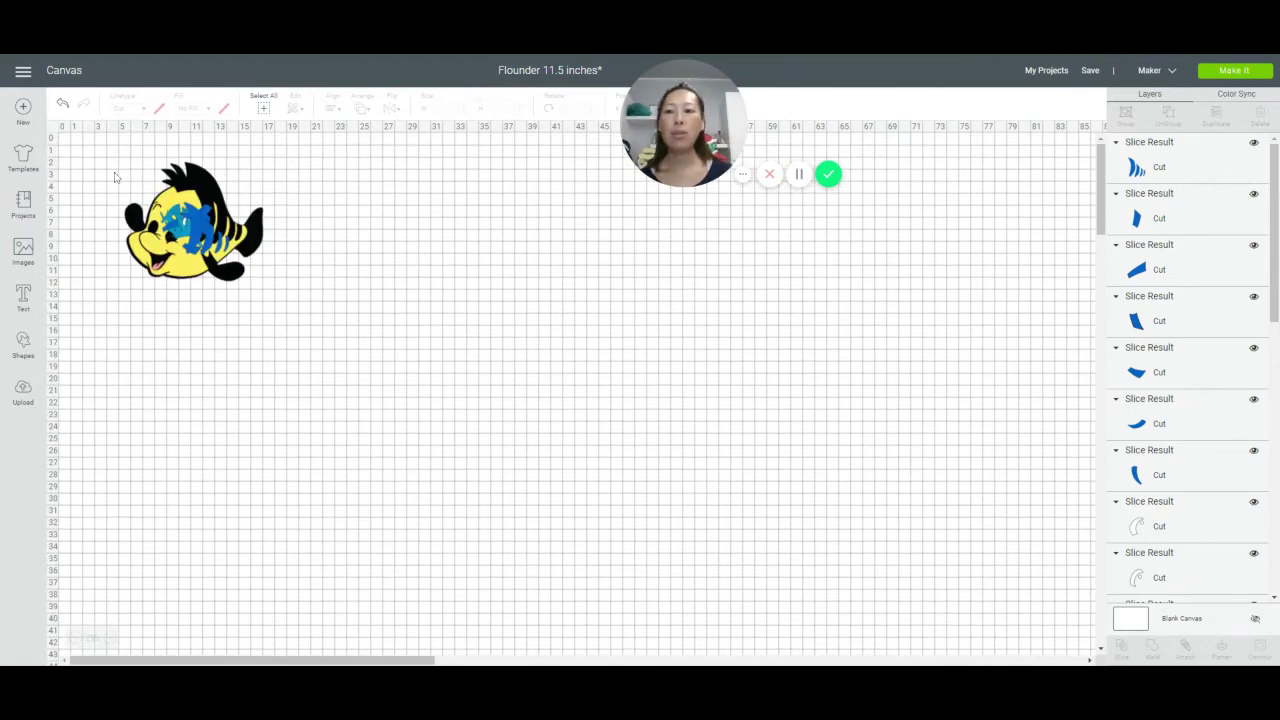
{"action": "left_click_drag", "start_coordinate": [115, 172], "coordinate": [322, 332]}
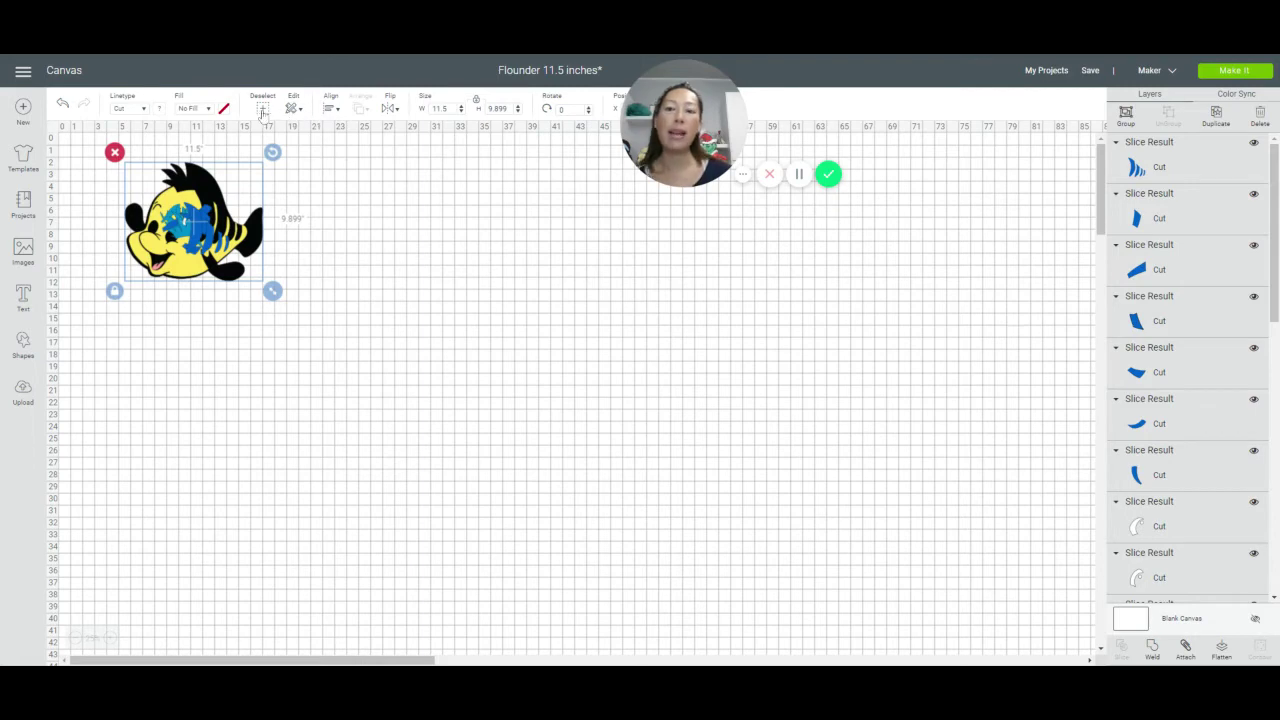
{"action": "left_click", "coordinate": [434, 211]}
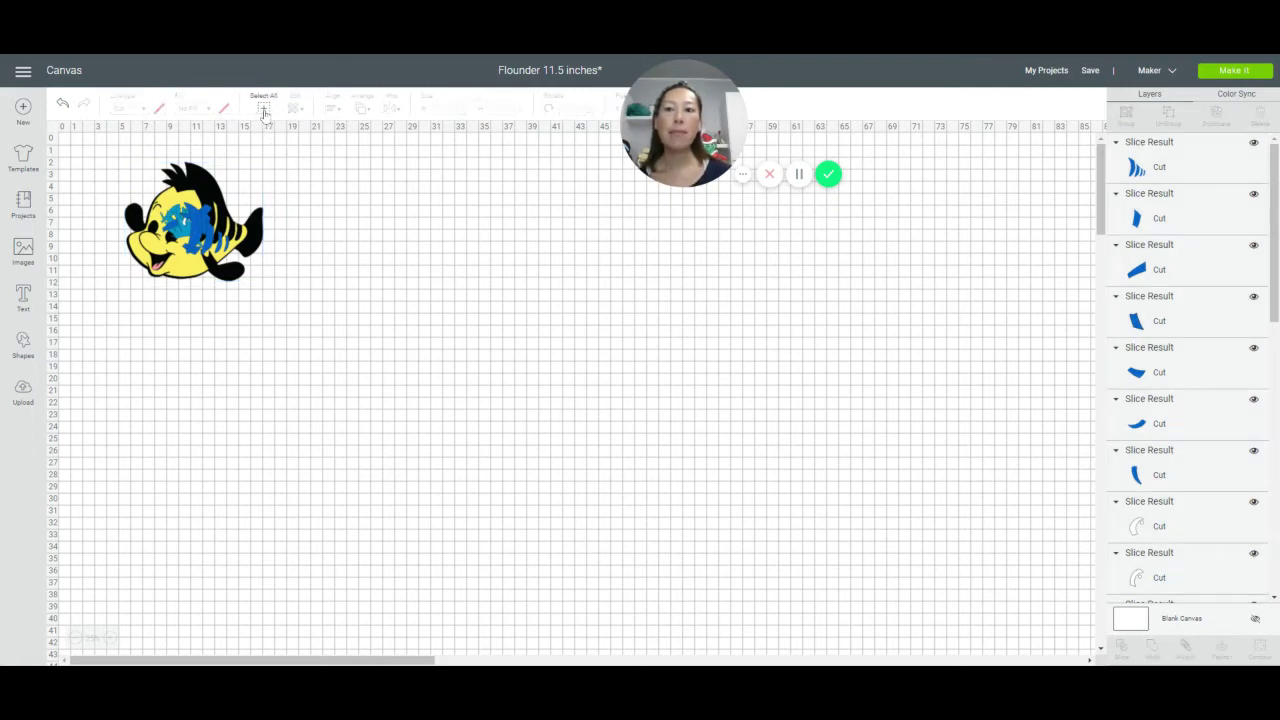
{"action": "left_click", "coordinate": [263, 110]}
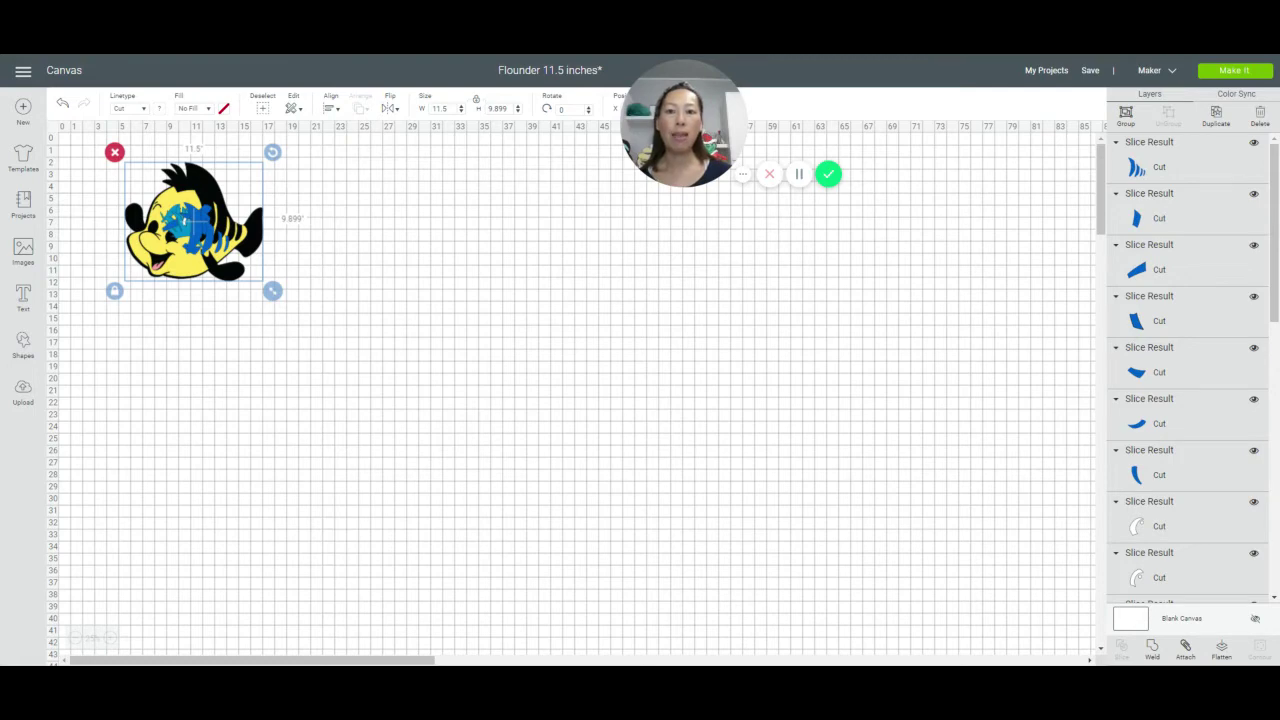
{"action": "left_click", "coordinate": [440, 108]}
{"action": "type", "text": "20"}
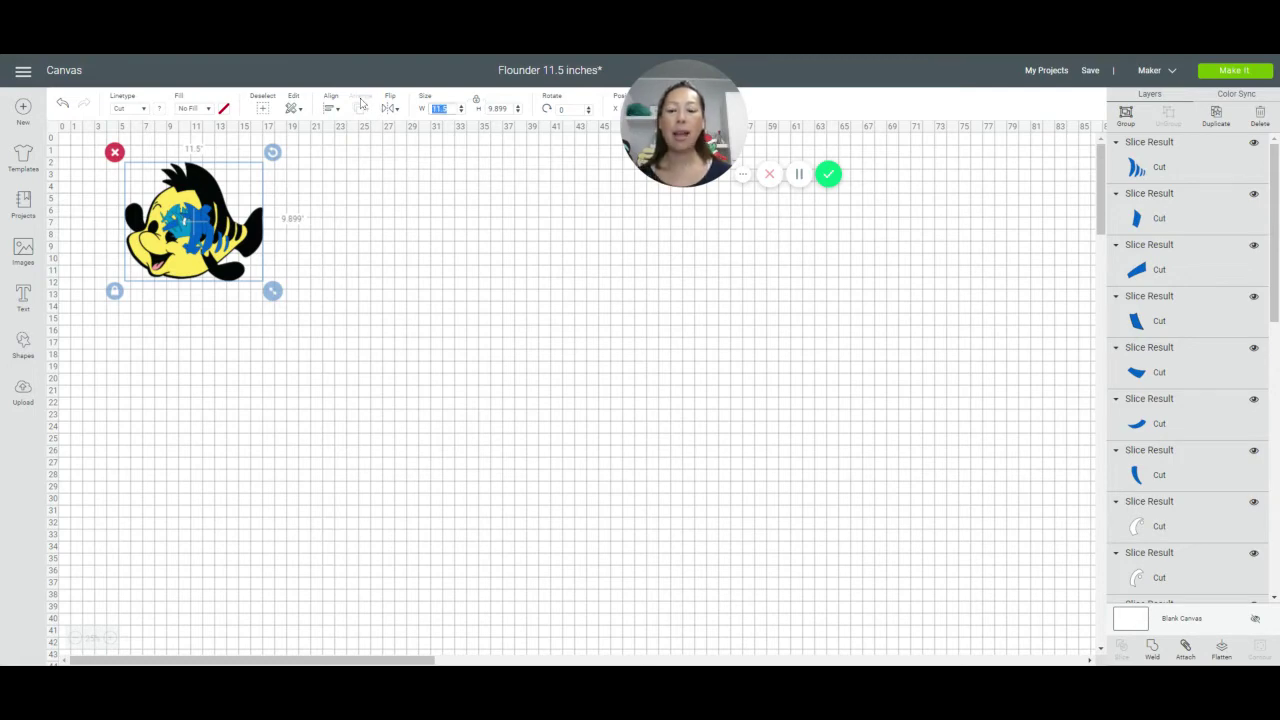
{"action": "key", "text": "Tab"}
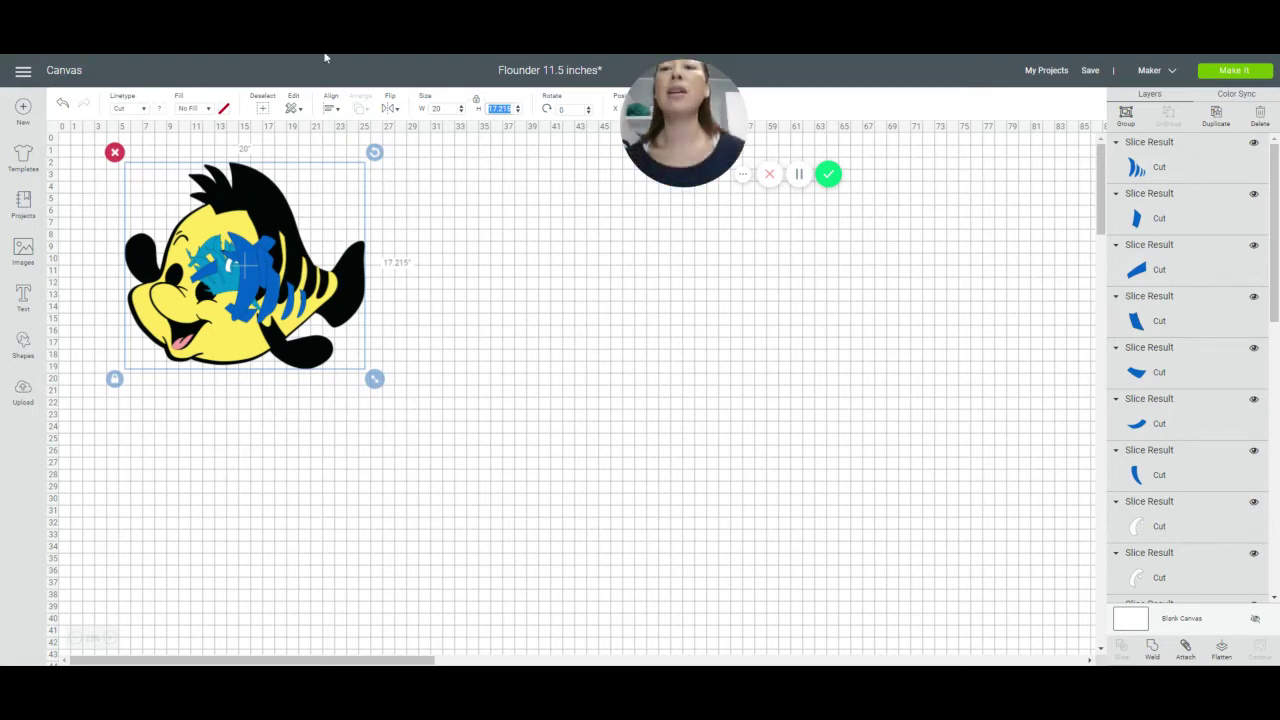
{"action": "left_click", "coordinate": [463, 315]}
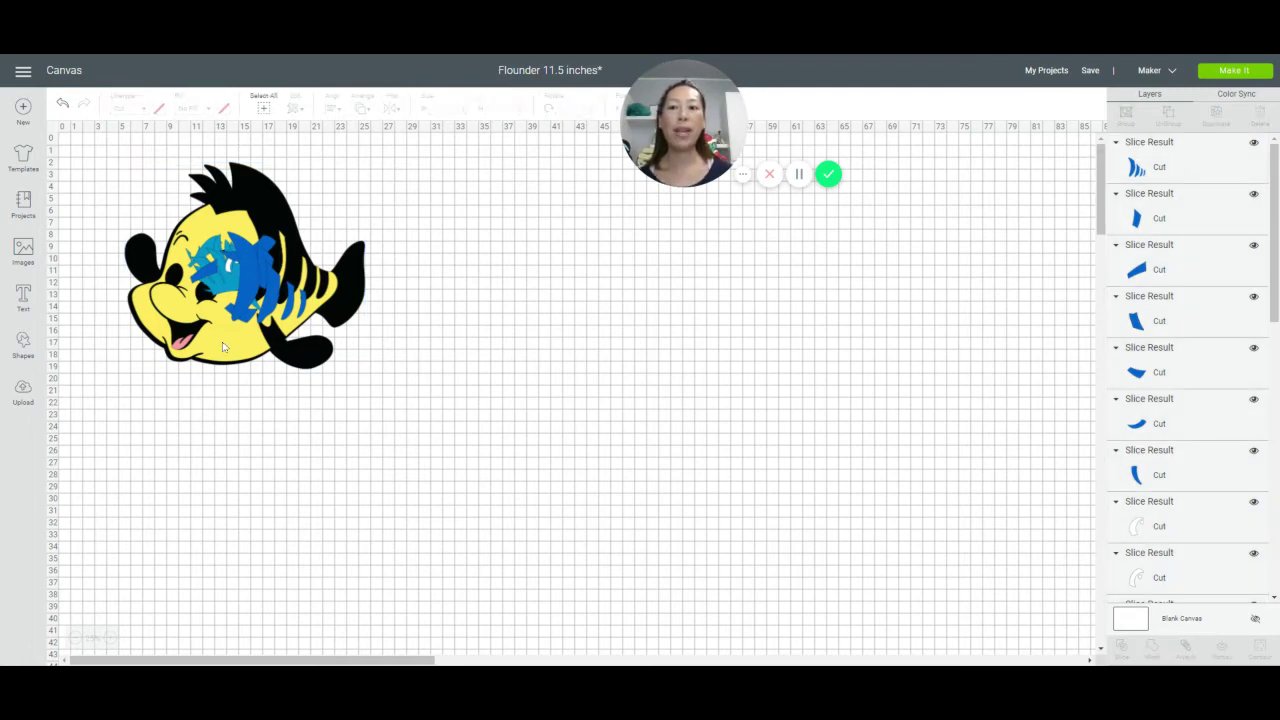
Separate the yellow body and the black silhouette from the blue pieces, and review the remaining slice results in the layer list
{"action": "left_click_drag", "start_coordinate": [221, 342], "coordinate": [552, 377]}
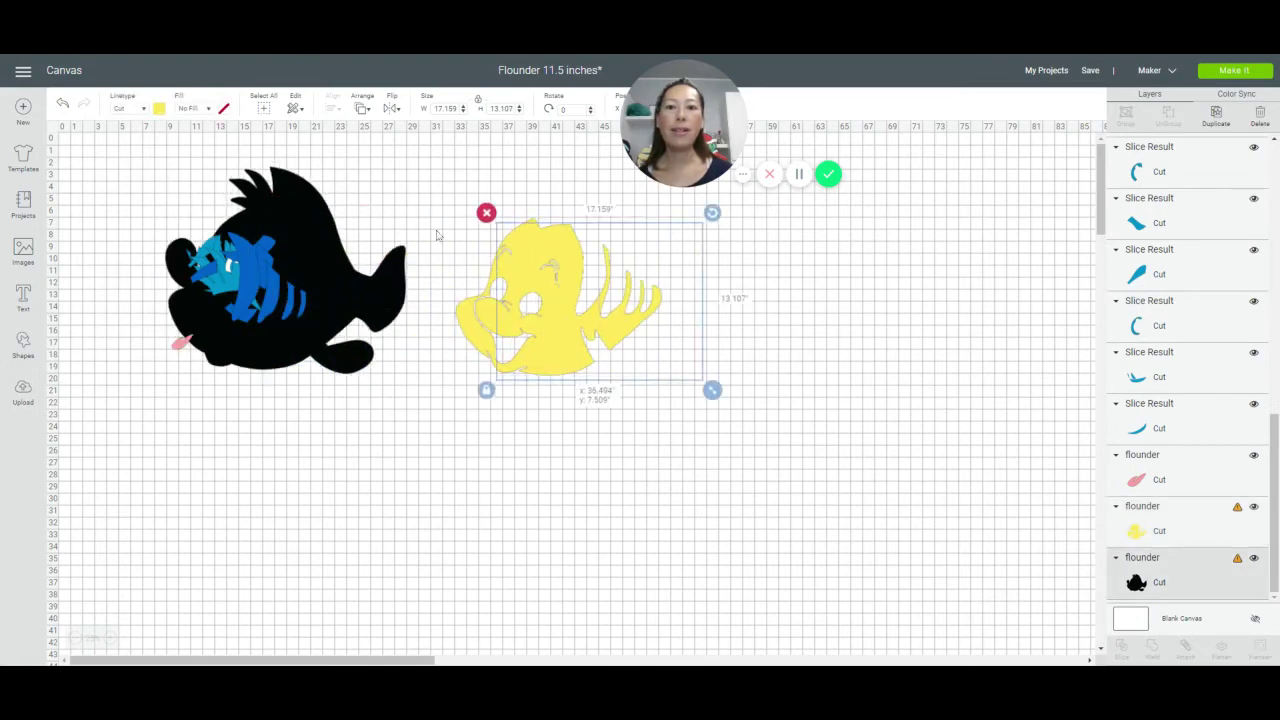
{"action": "left_click_drag", "start_coordinate": [268, 209], "coordinate": [825, 263]}
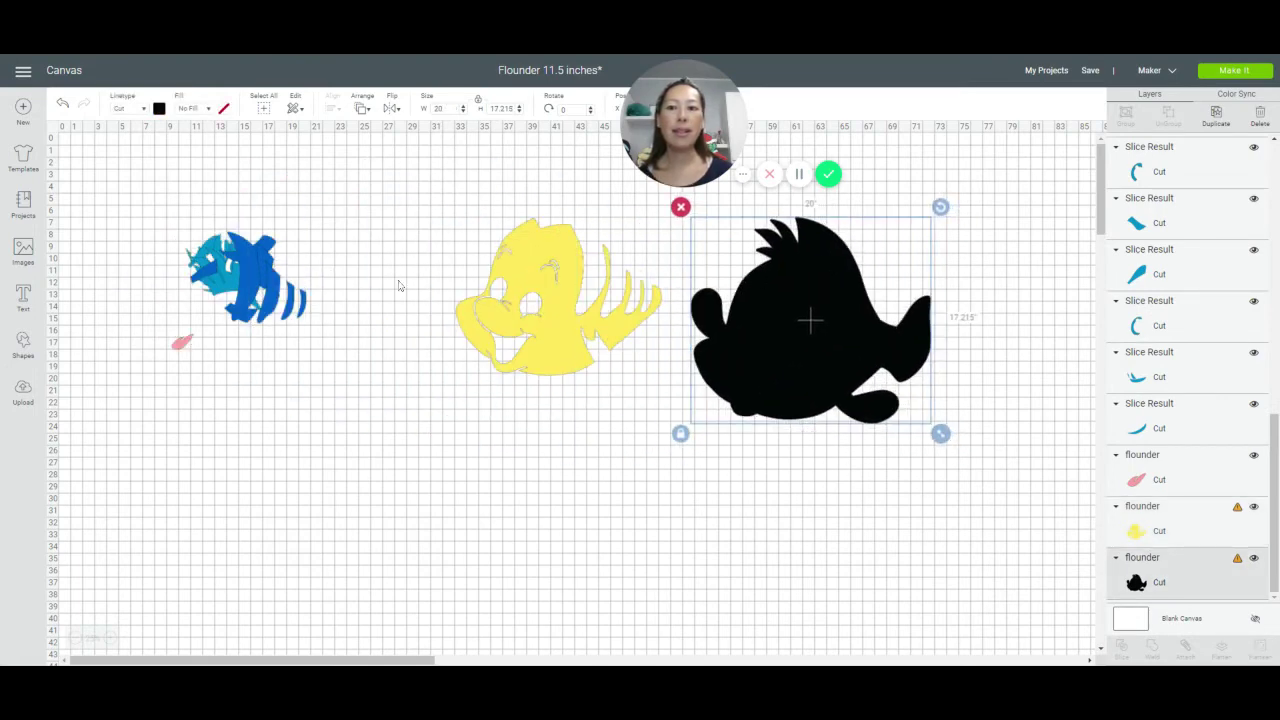
{"action": "left_click", "coordinate": [228, 255]}
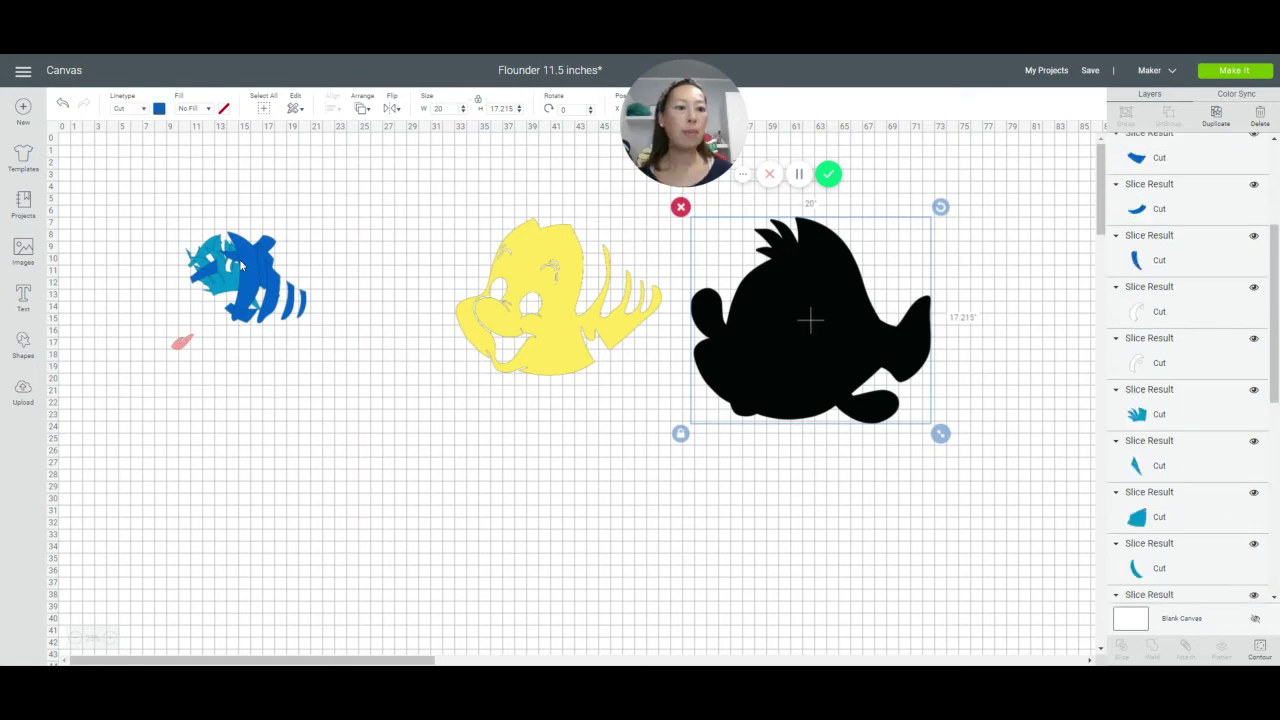
{"action": "scroll", "coordinate": [1276, 183], "scroll_direction": "down", "scroll_amount": 3}
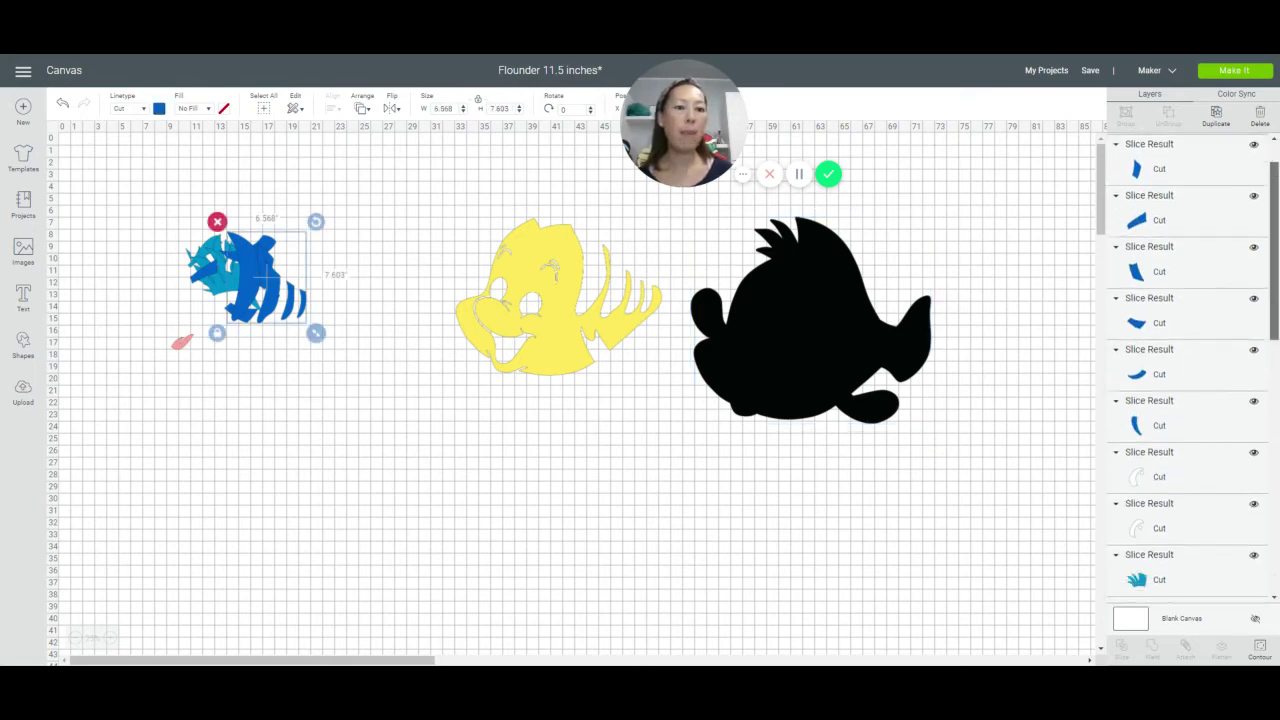
{"action": "scroll", "coordinate": [1276, 183], "scroll_direction": "up", "scroll_amount": 3}
{"action": "scroll", "coordinate": [1260, 489], "scroll_direction": "down", "scroll_amount": 8}
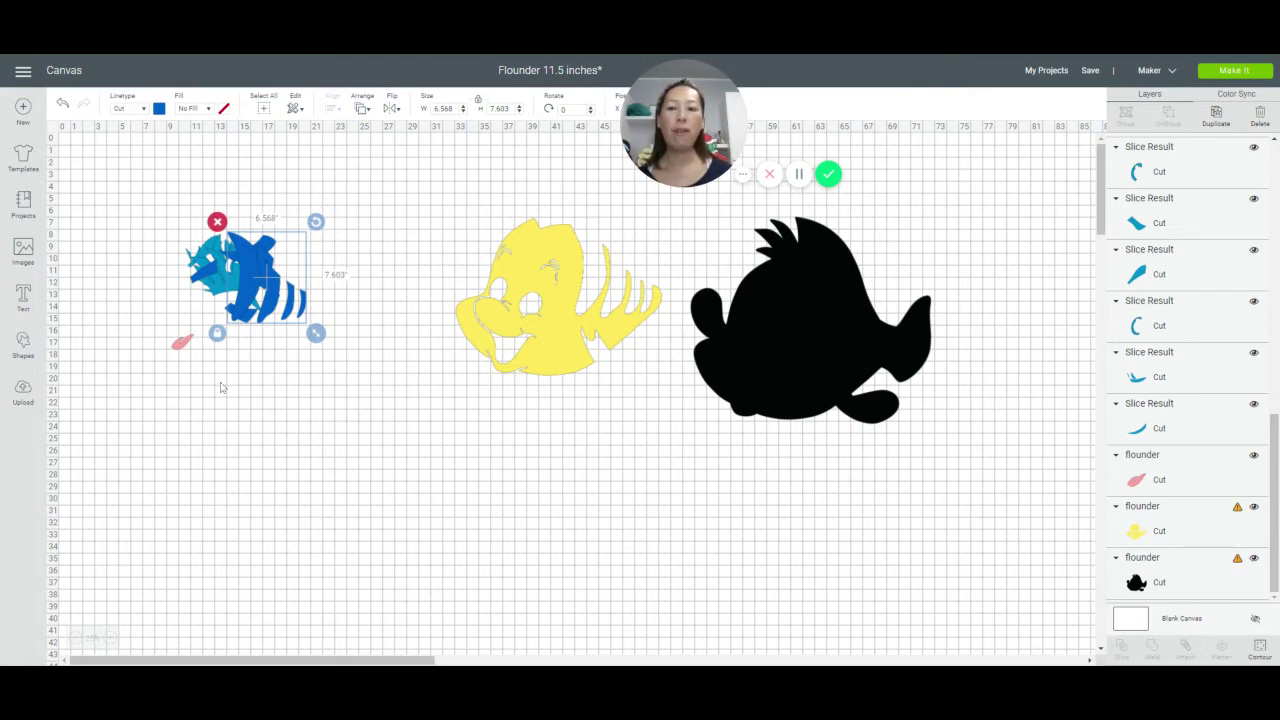
{"action": "left_click", "coordinate": [248, 433]}
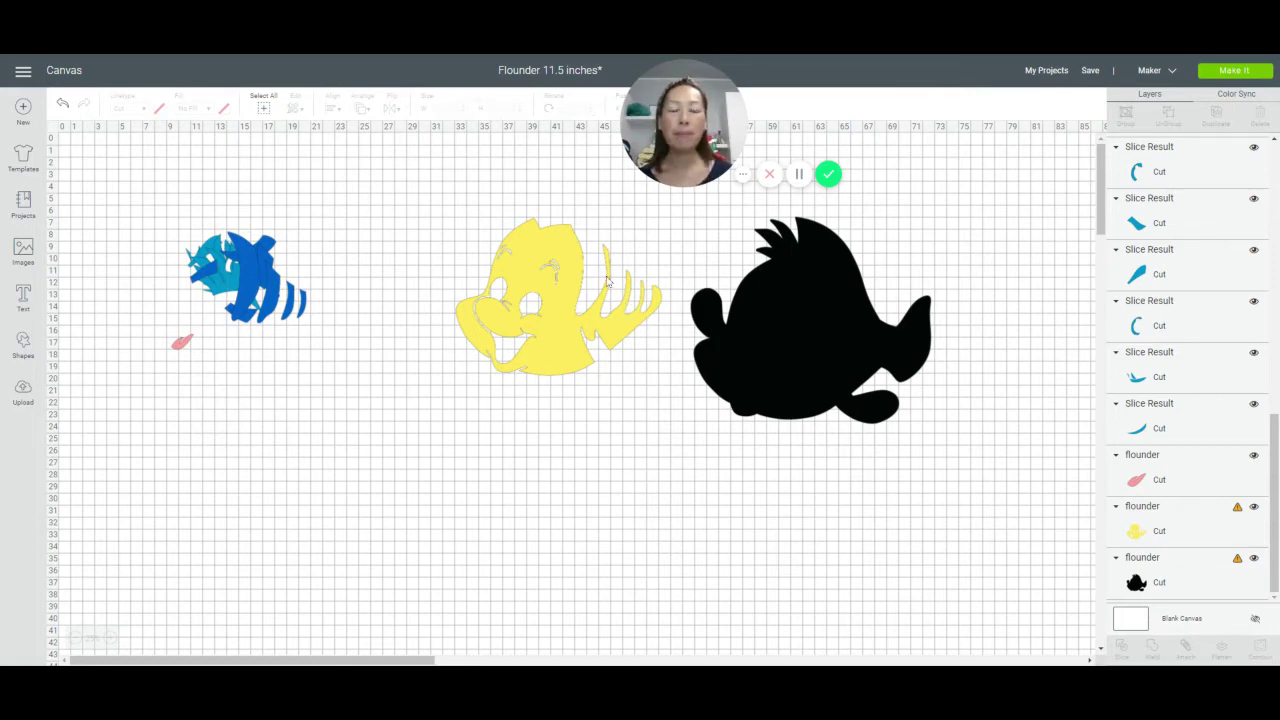
Bring the black silhouette near the middle of the canvas and lay the yellow body back over it
{"action": "left_click_drag", "start_coordinate": [580, 278], "coordinate": [371, 403]}
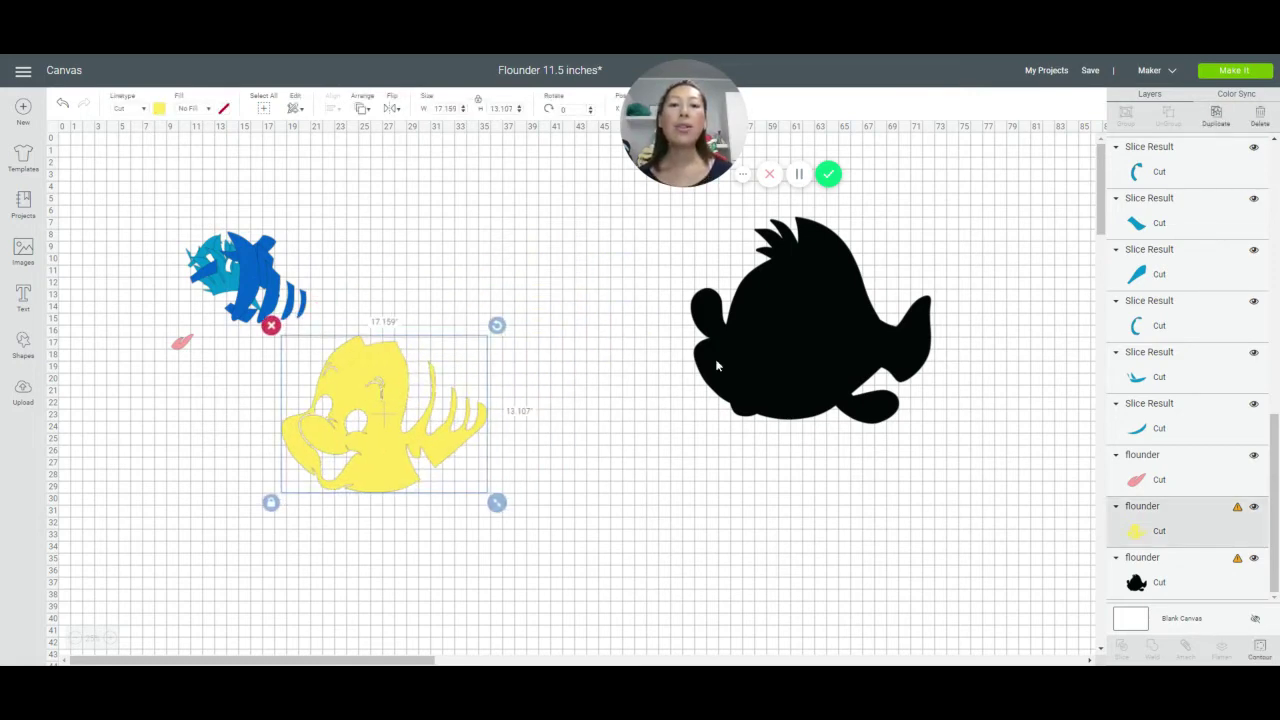
{"action": "left_click_drag", "start_coordinate": [818, 303], "coordinate": [602, 403]}
{"action": "left_click_drag", "start_coordinate": [370, 410], "coordinate": [556, 431]}
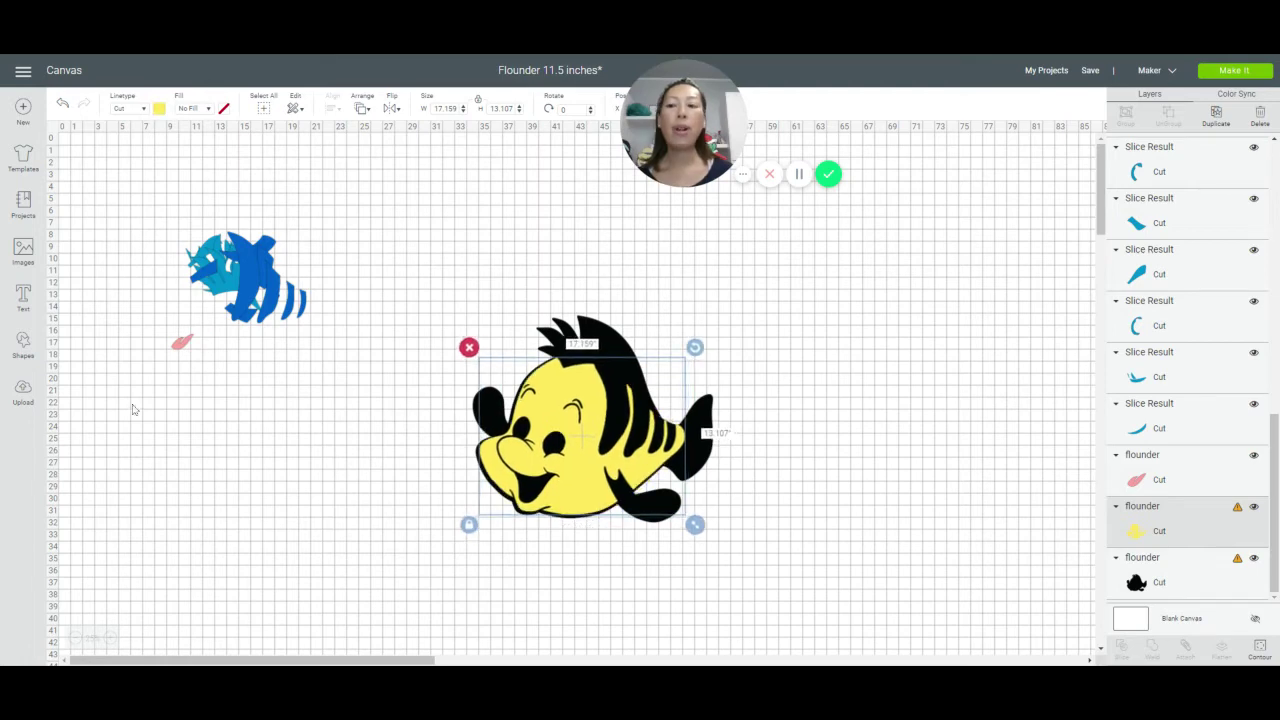
Insert the uploaded full-colour Flounder image and enlarge it to about 31.58 by 27.18 inches
{"action": "left_click", "coordinate": [20, 396]}
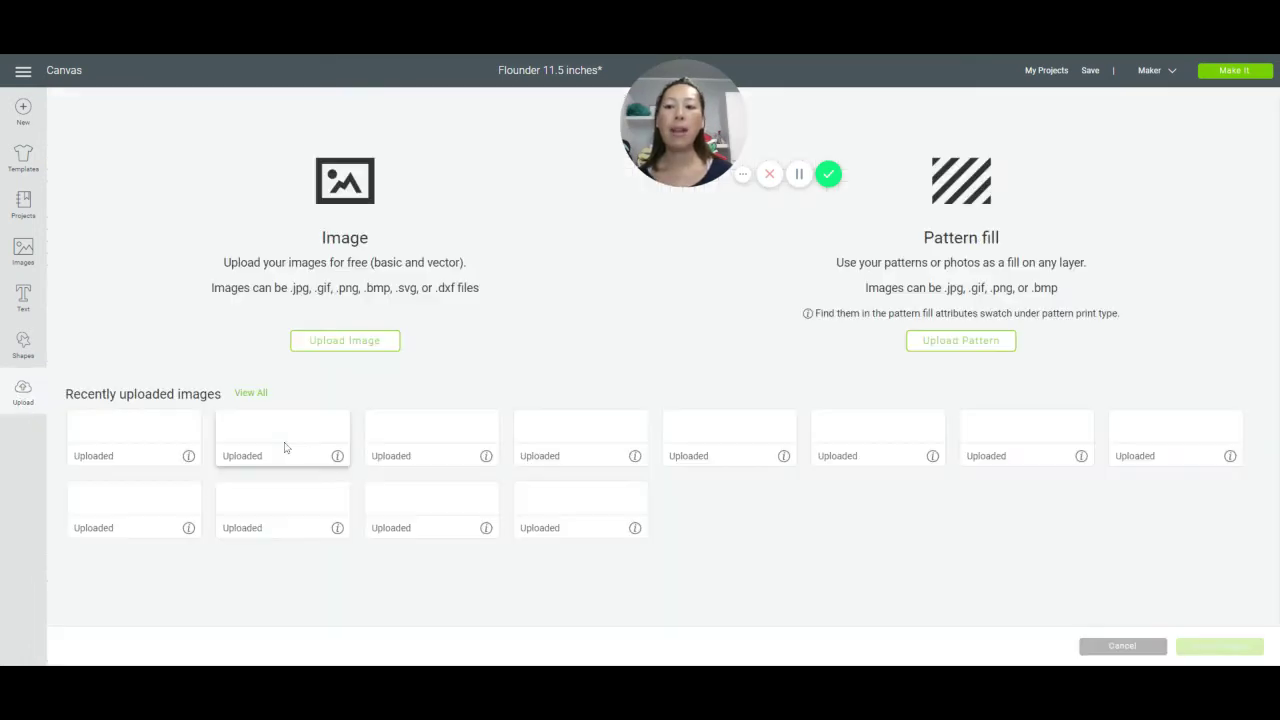
{"action": "left_click", "coordinate": [115, 478]}
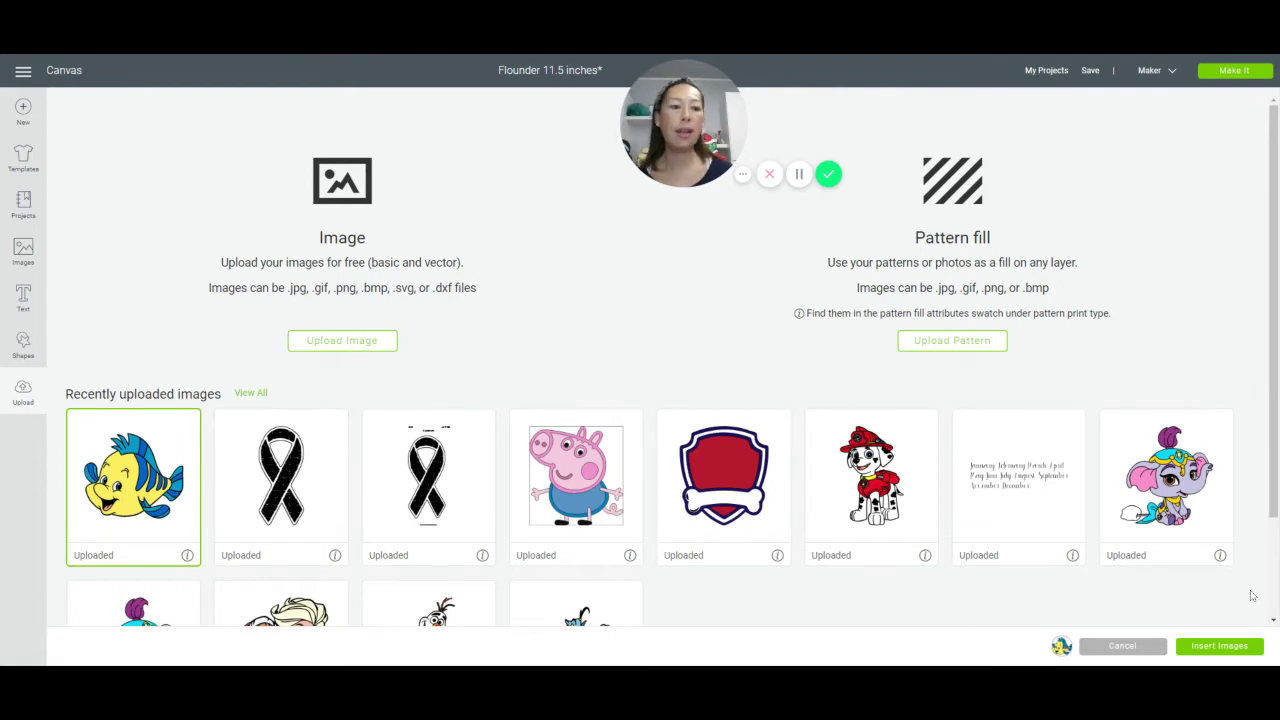
{"action": "left_click", "coordinate": [1218, 646]}
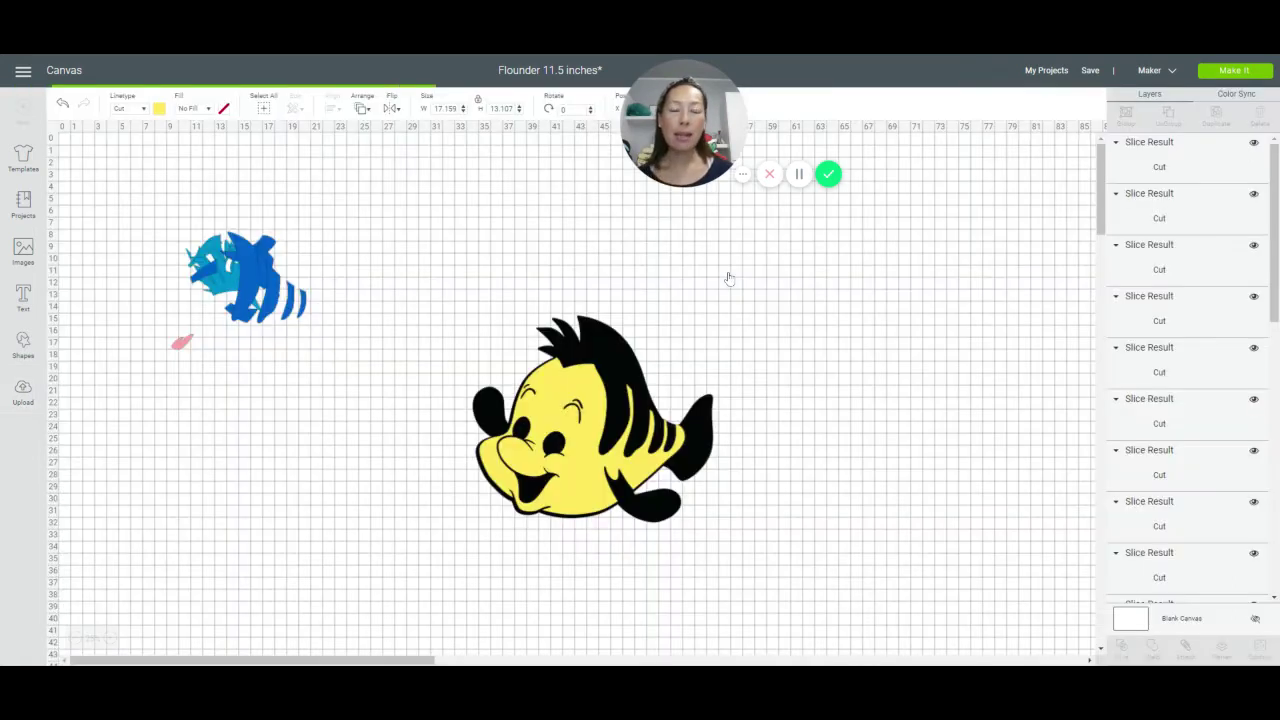
{"action": "left_click", "coordinate": [253, 245]}
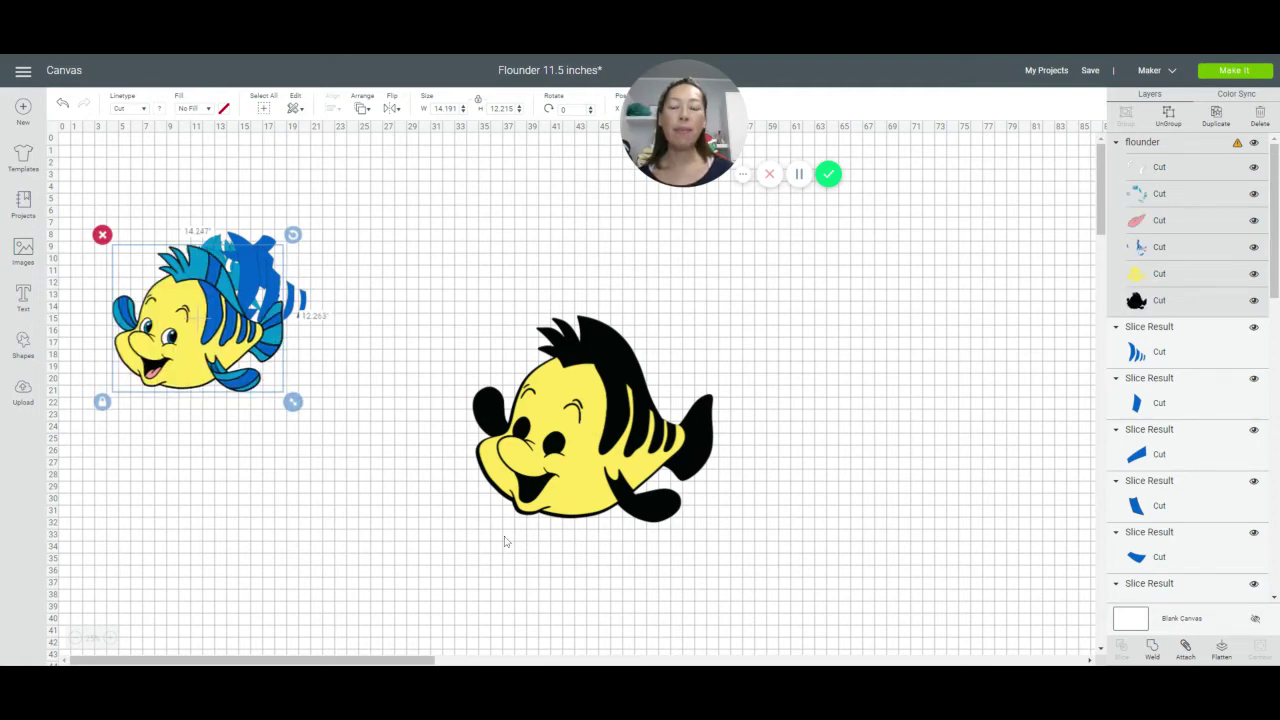
{"action": "left_click_drag", "start_coordinate": [292, 401], "coordinate": [501, 580]}
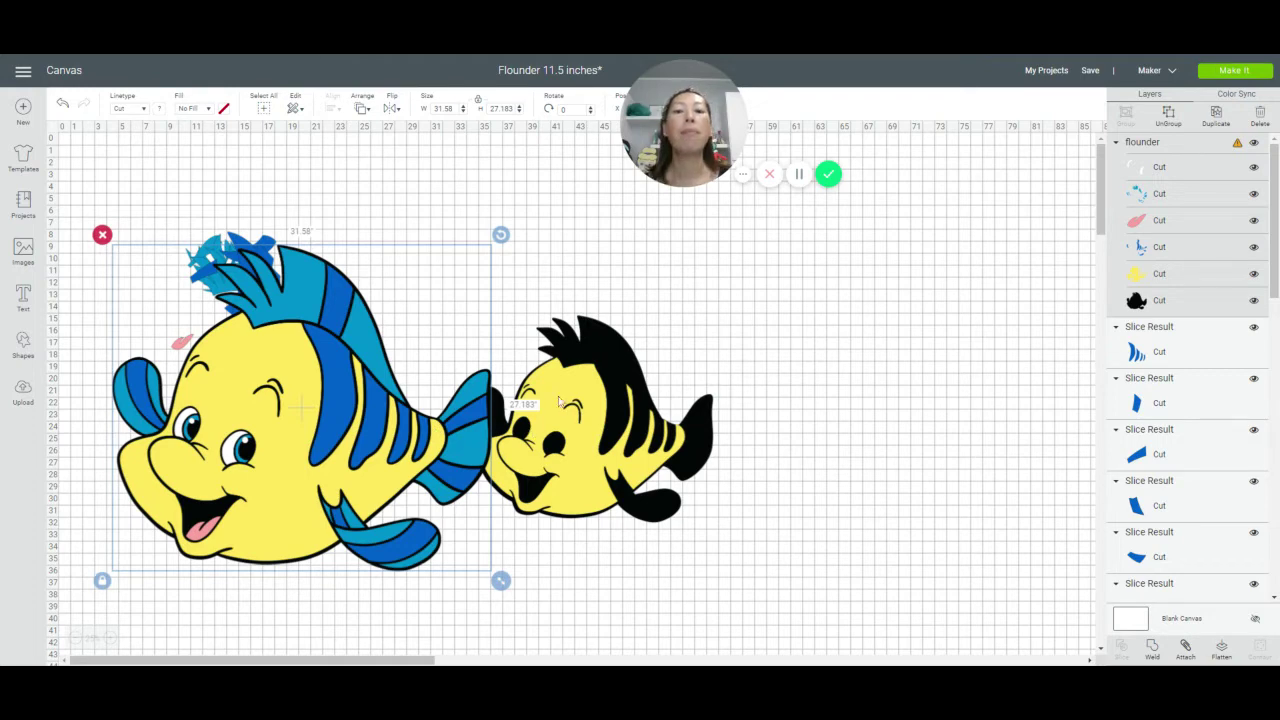
Move the smaller fish's yellow body layer off its black silhouette to the empty area beside it
{"action": "left_click_drag", "start_coordinate": [587, 461], "coordinate": [835, 420]}
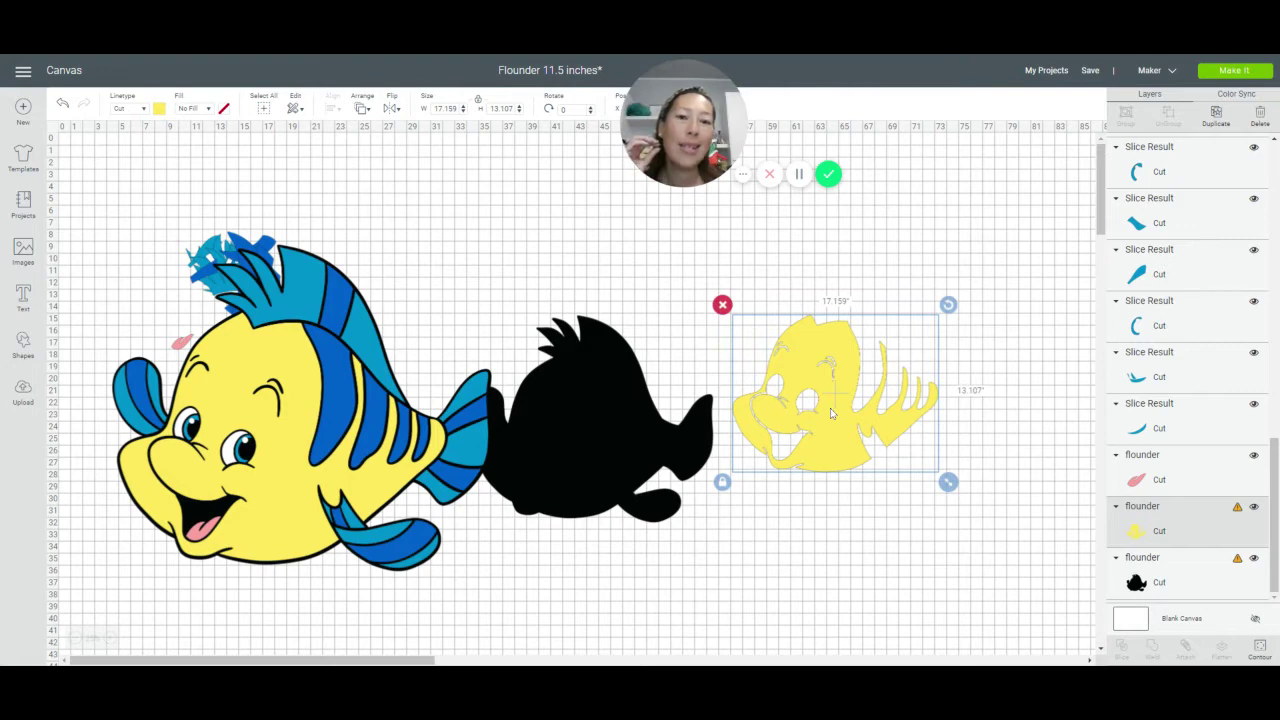
Delete the enlarged full-colour Flounder image and move the black silhouette closer to the blue pieces
{"action": "left_click", "coordinate": [262, 400]}
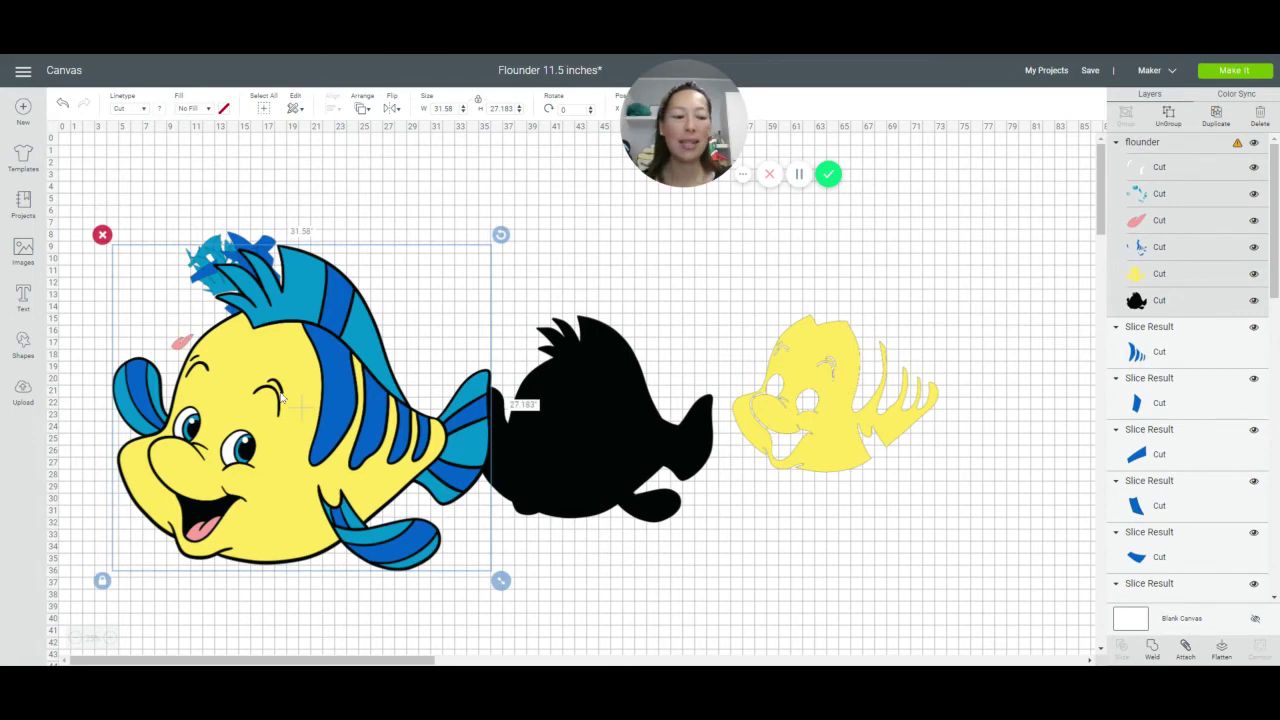
{"action": "key", "text": "Delete"}
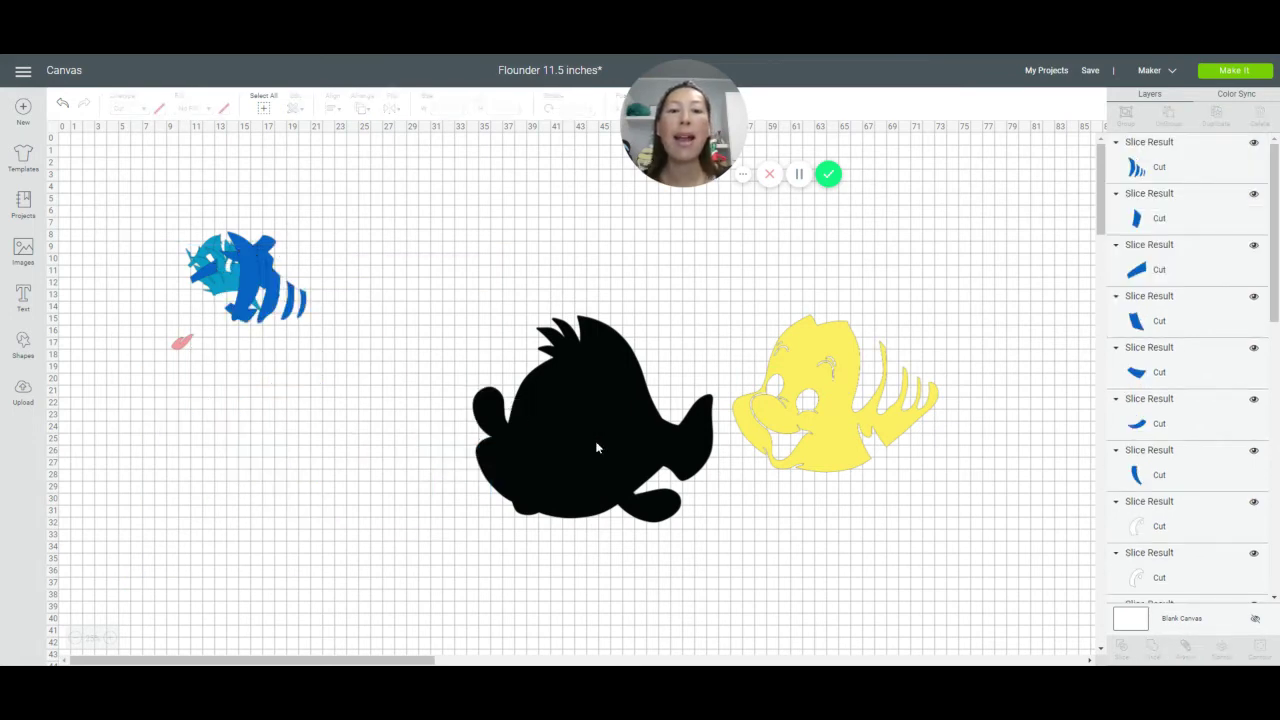
{"action": "left_click_drag", "start_coordinate": [600, 448], "coordinate": [500, 378]}
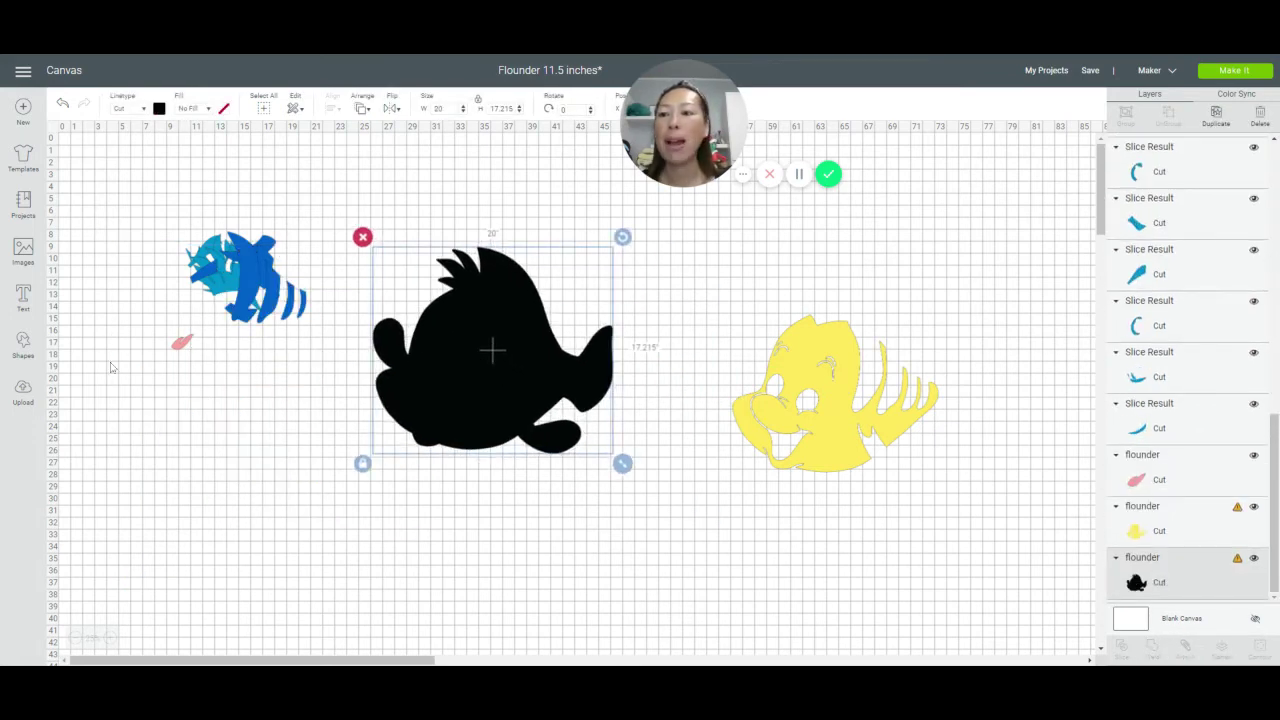
Insert a square, size it to 11 by 11 inches and place it over the upper-left part of the black silhouette
{"action": "left_click", "coordinate": [24, 348]}
{"action": "left_click", "coordinate": [78, 255]}
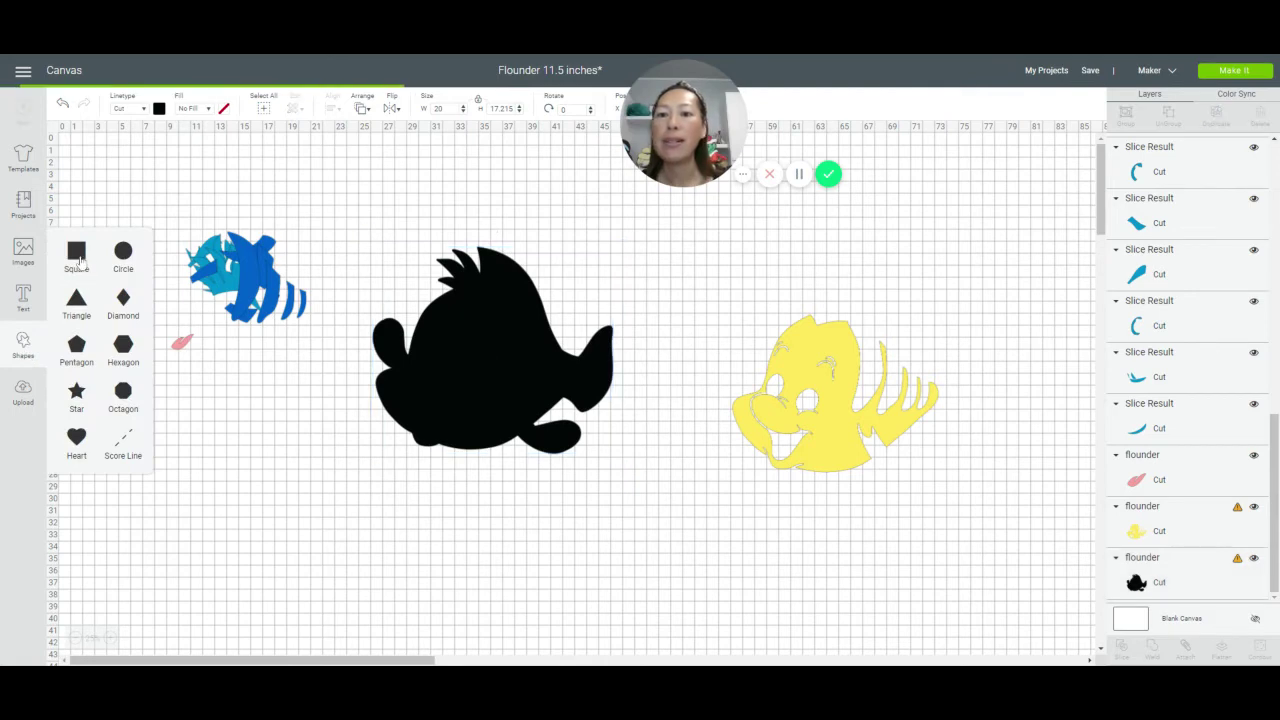
{"action": "left_click_drag", "start_coordinate": [128, 200], "coordinate": [390, 268]}
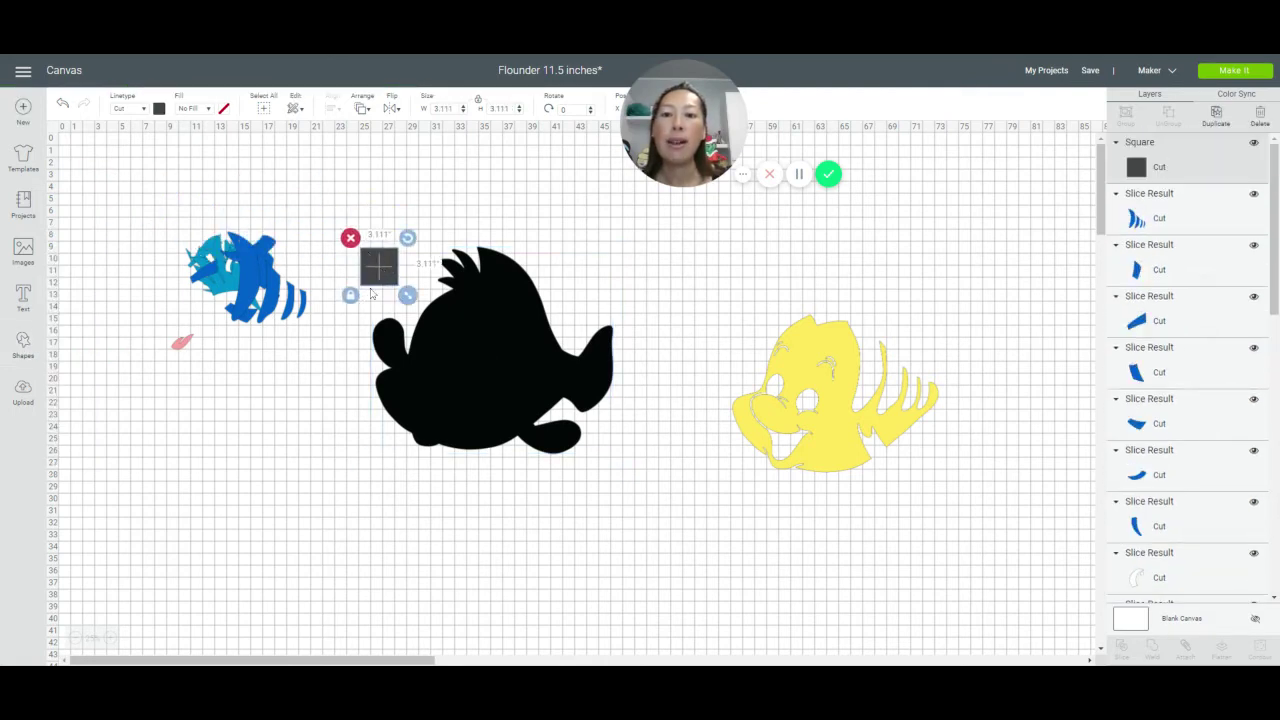
{"action": "left_click", "coordinate": [443, 108]}
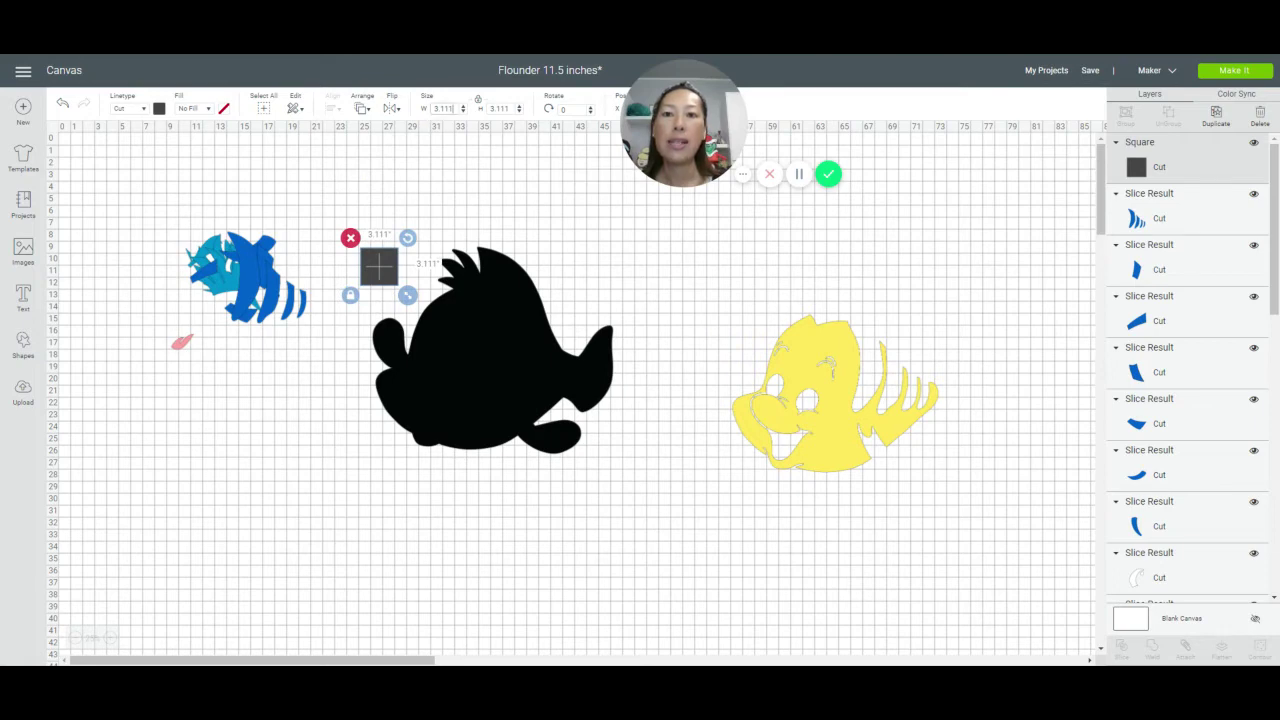
{"action": "type", "text": "11"}
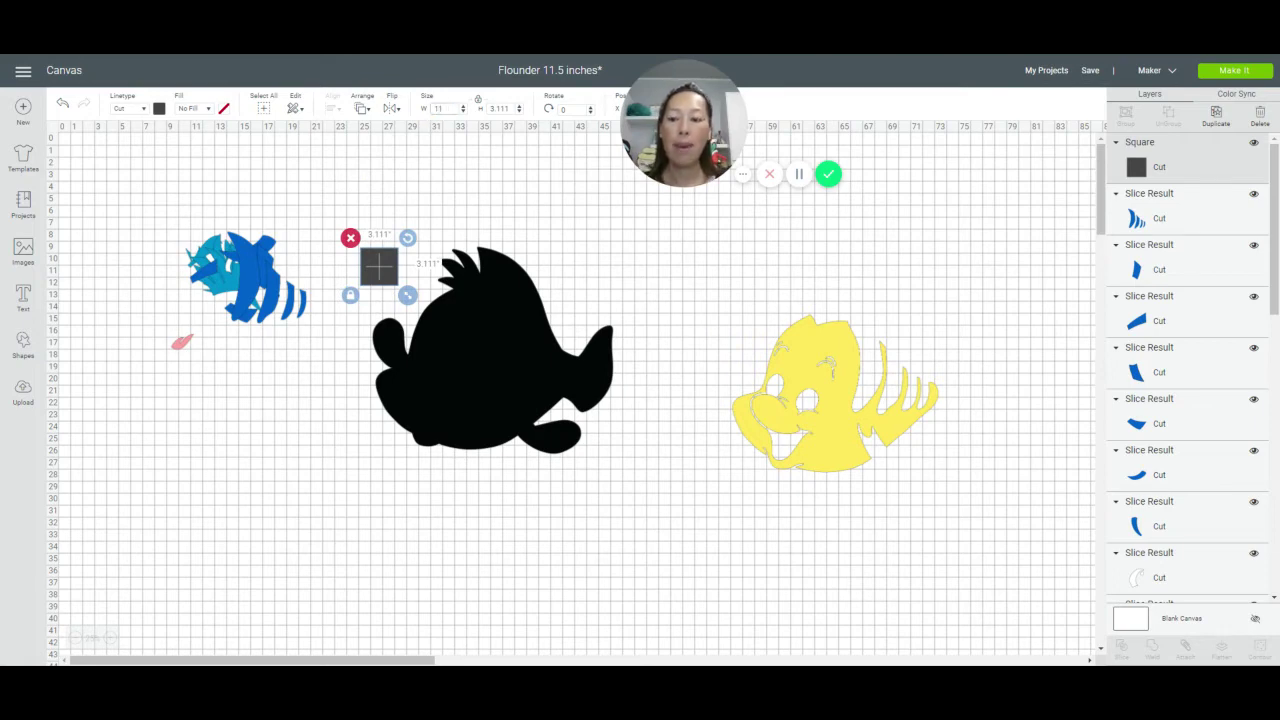
{"action": "key", "text": "Tab"}
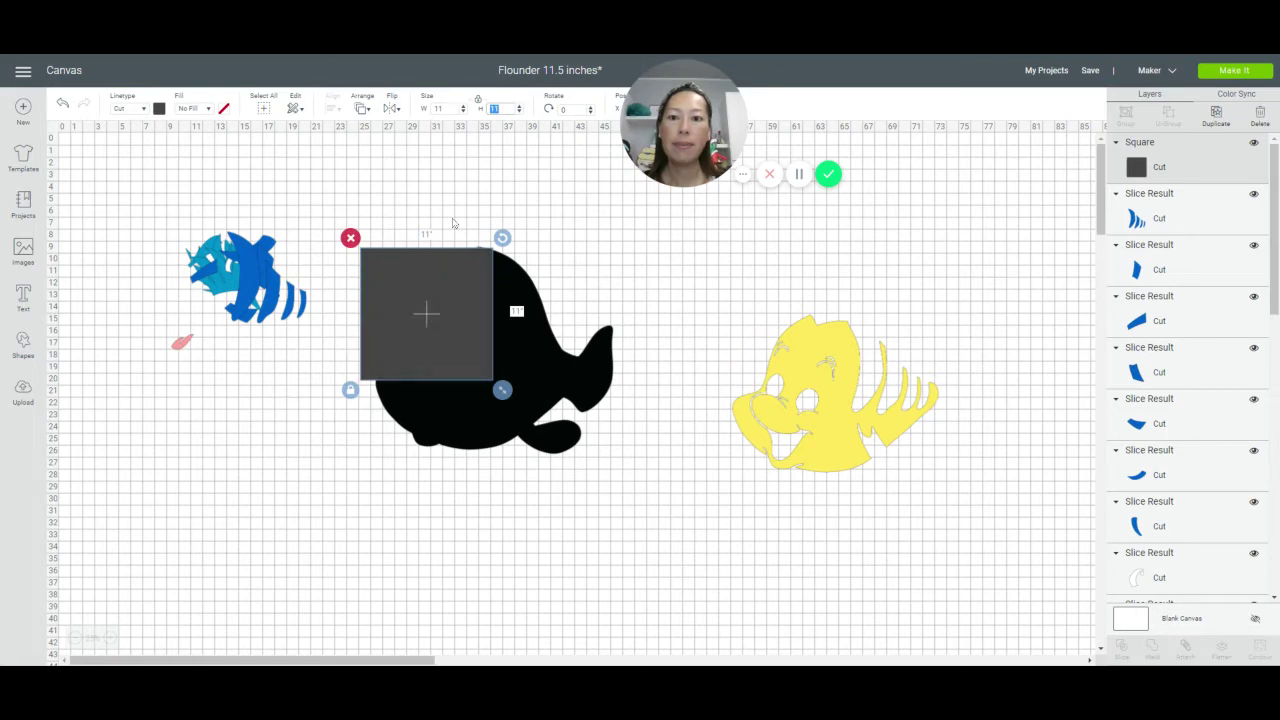
{"action": "left_click_drag", "start_coordinate": [450, 310], "coordinate": [440, 286]}
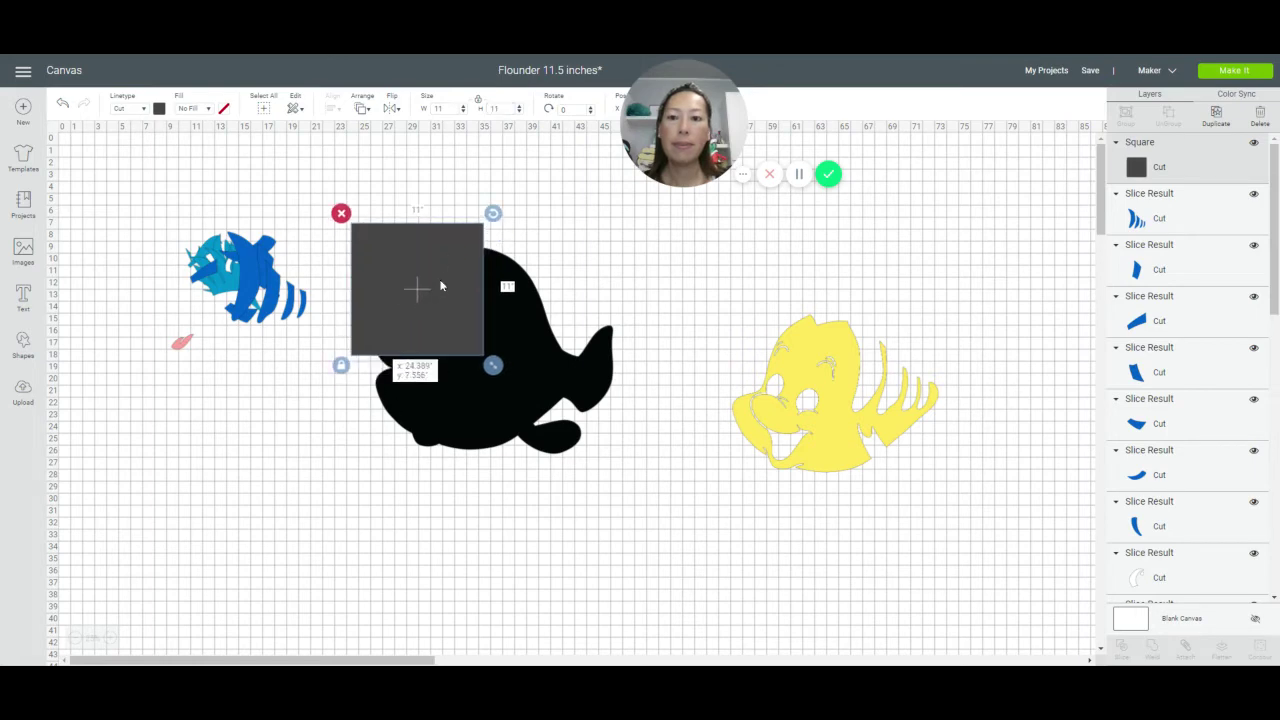
Duplicate the 11-inch square and place the copy beside it over the silhouette's upper-right part
{"action": "left_click", "coordinate": [1216, 113]}
{"action": "left_click_drag", "start_coordinate": [461, 287], "coordinate": [592, 272]}
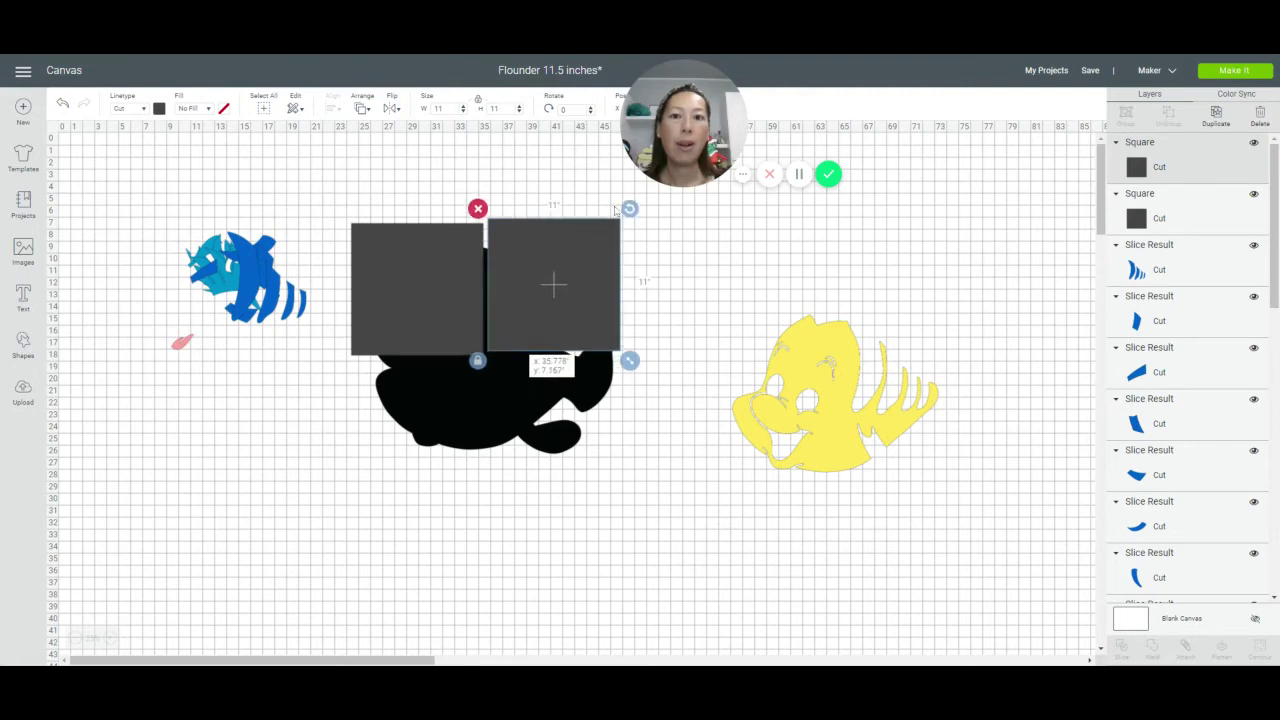
{"action": "left_click_drag", "start_coordinate": [680, 69], "coordinate": [775, 74]}
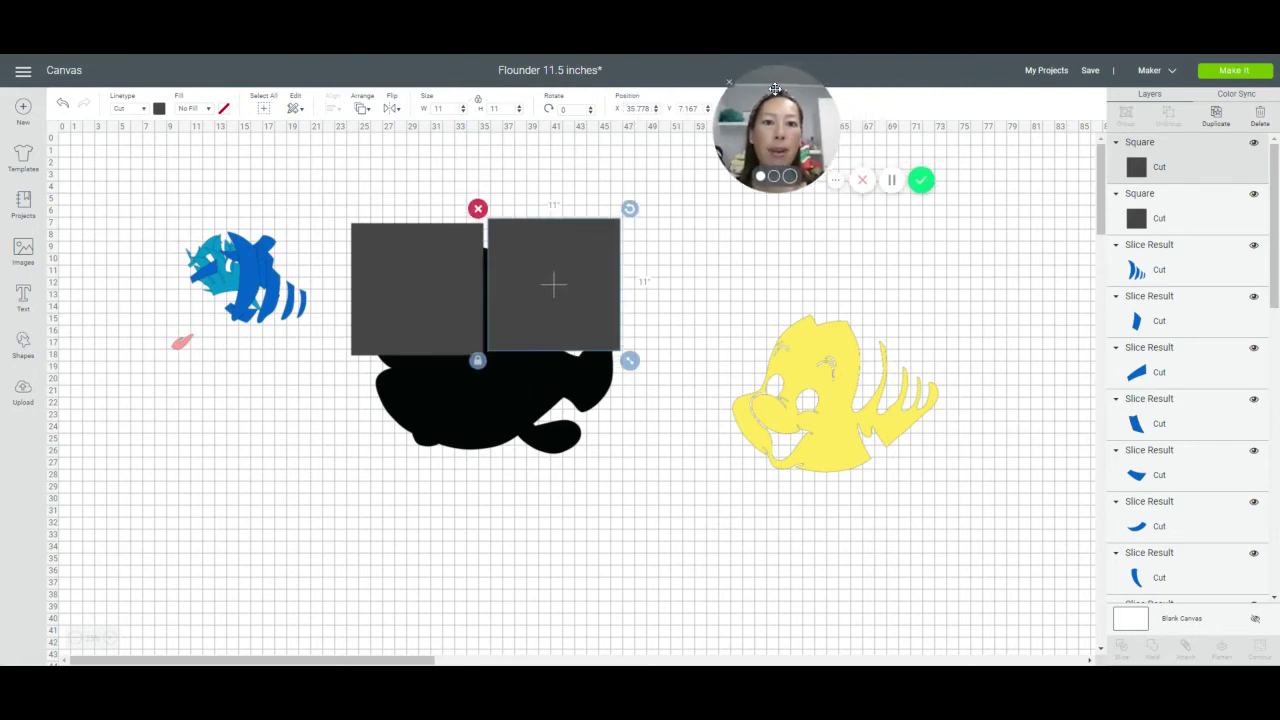
Position the upper-left square at X 24, Y 7, and shift the second square closer beside it
{"action": "left_click", "coordinate": [387, 307]}
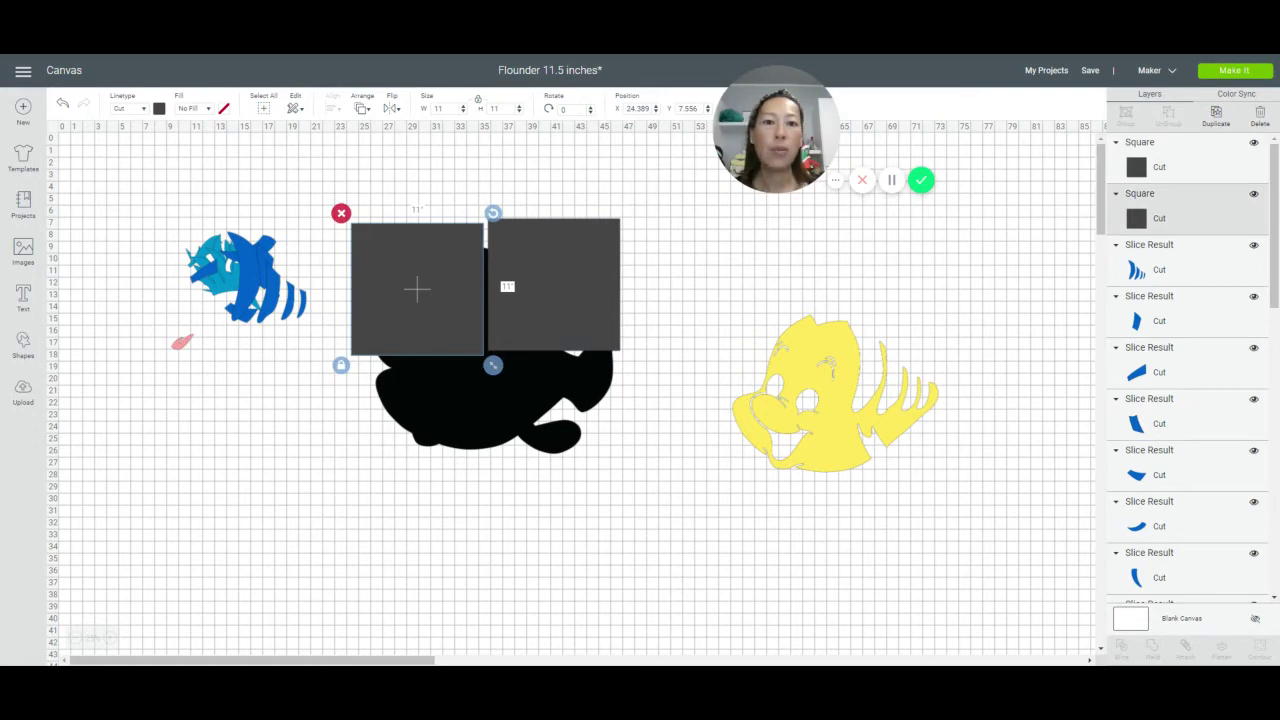
{"action": "left_click", "coordinate": [637, 108]}
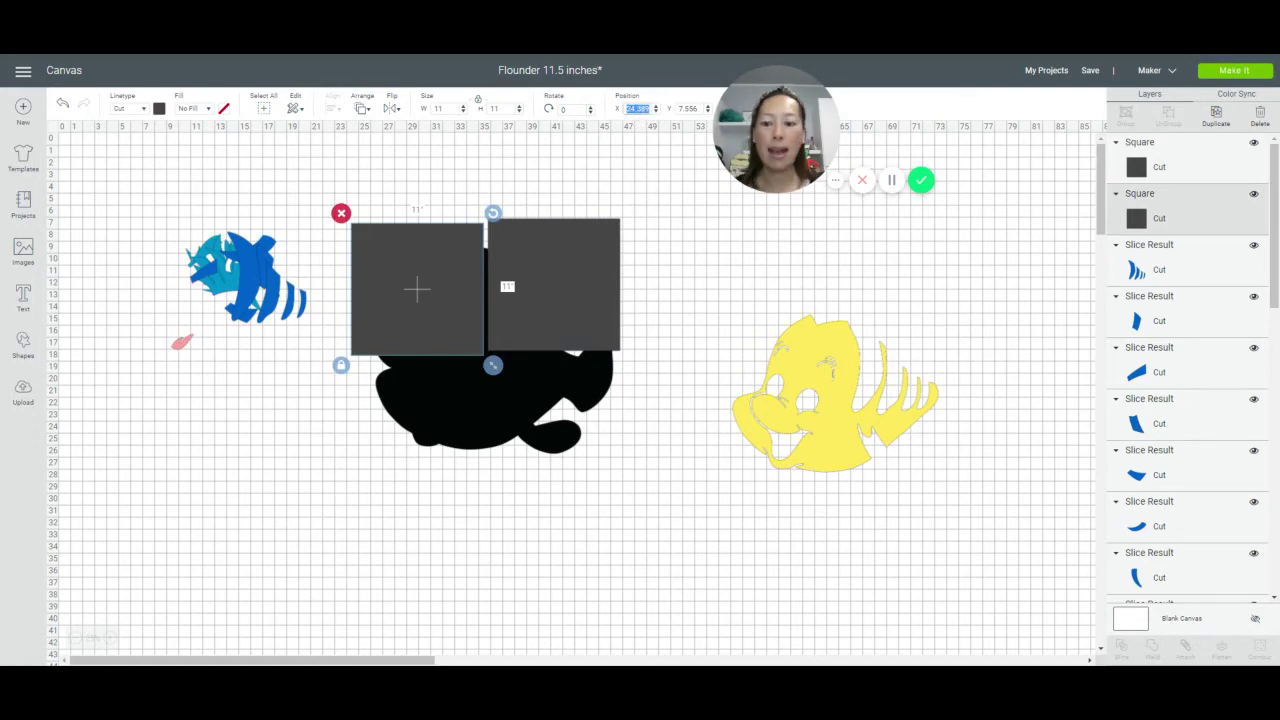
{"action": "type", "text": "24"}
{"action": "key", "text": "Tab"}
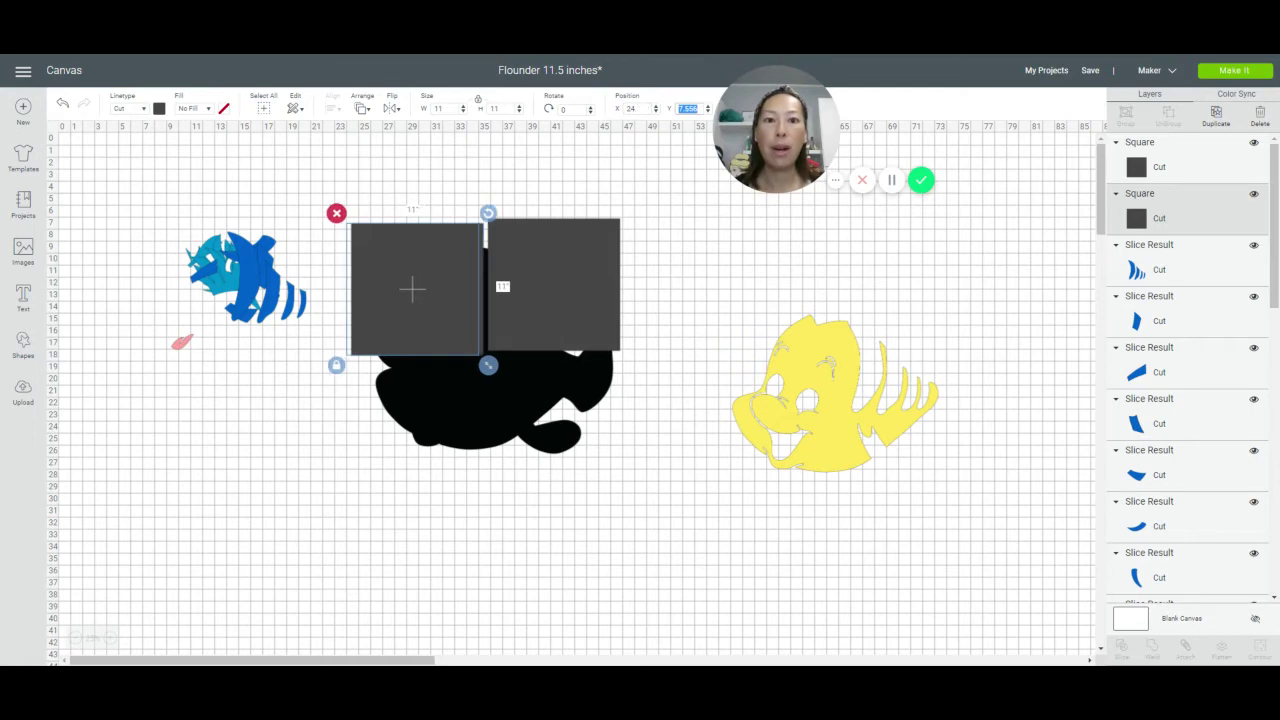
{"action": "type", "text": "7"}
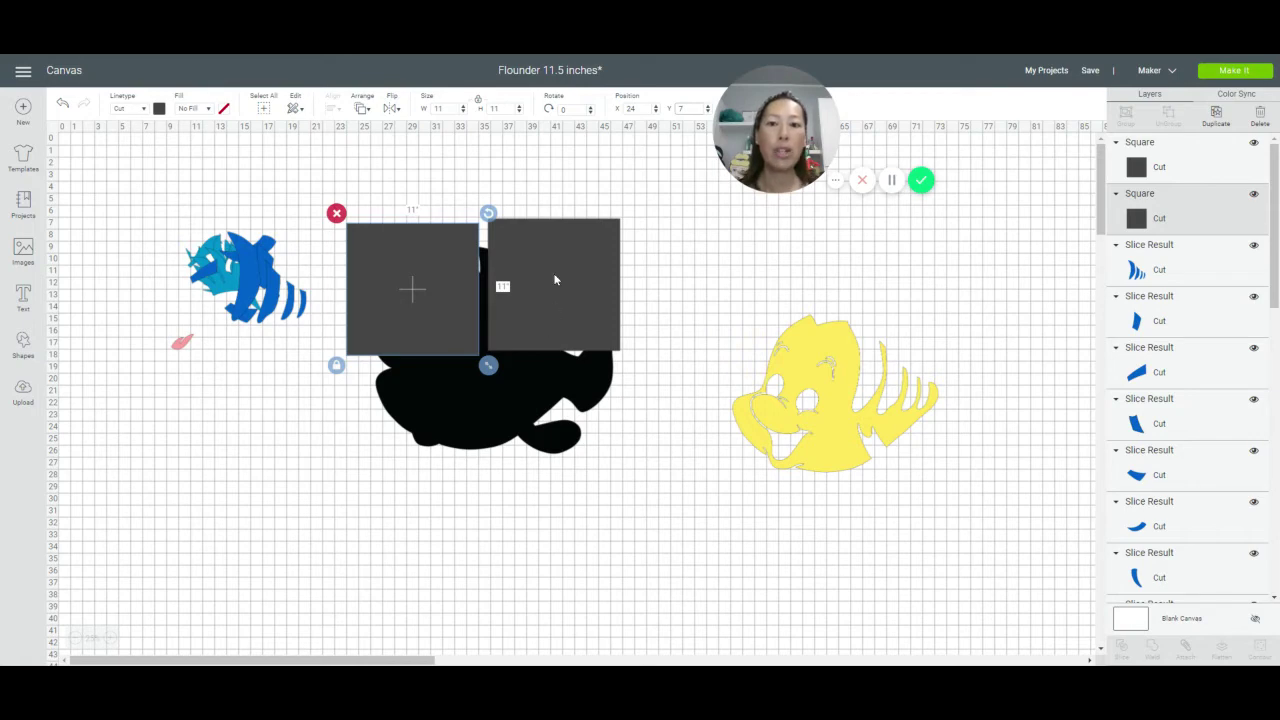
{"action": "left_click_drag", "start_coordinate": [555, 280], "coordinate": [547, 266]}
{"action": "left_click", "coordinate": [457, 272]}
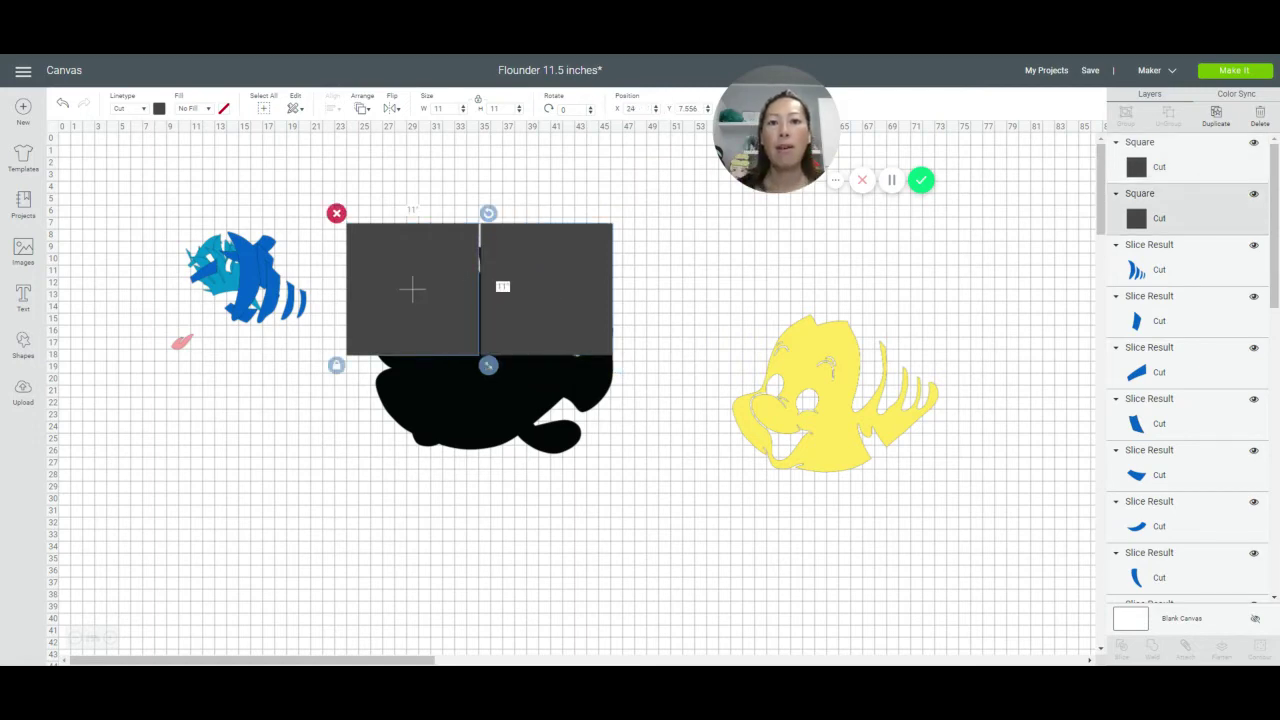
{"action": "left_click", "coordinate": [688, 108]}
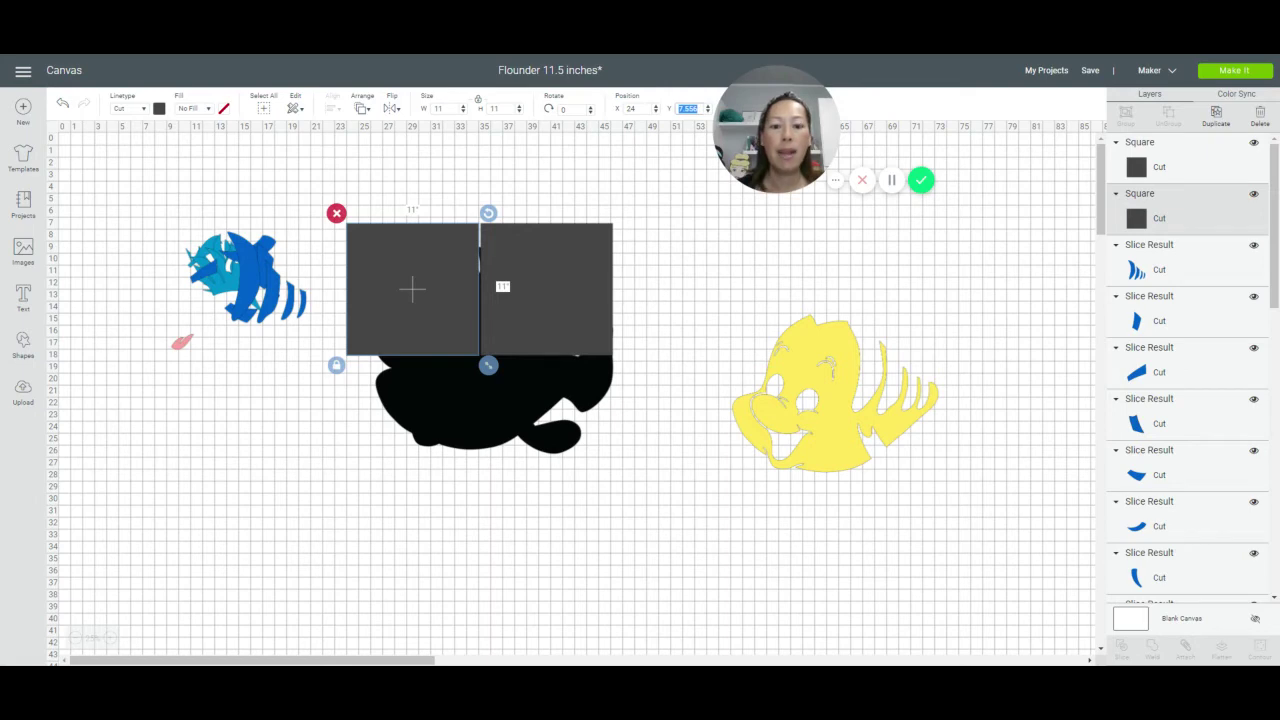
{"action": "type", "text": "7"}
{"action": "key", "text": "Return"}
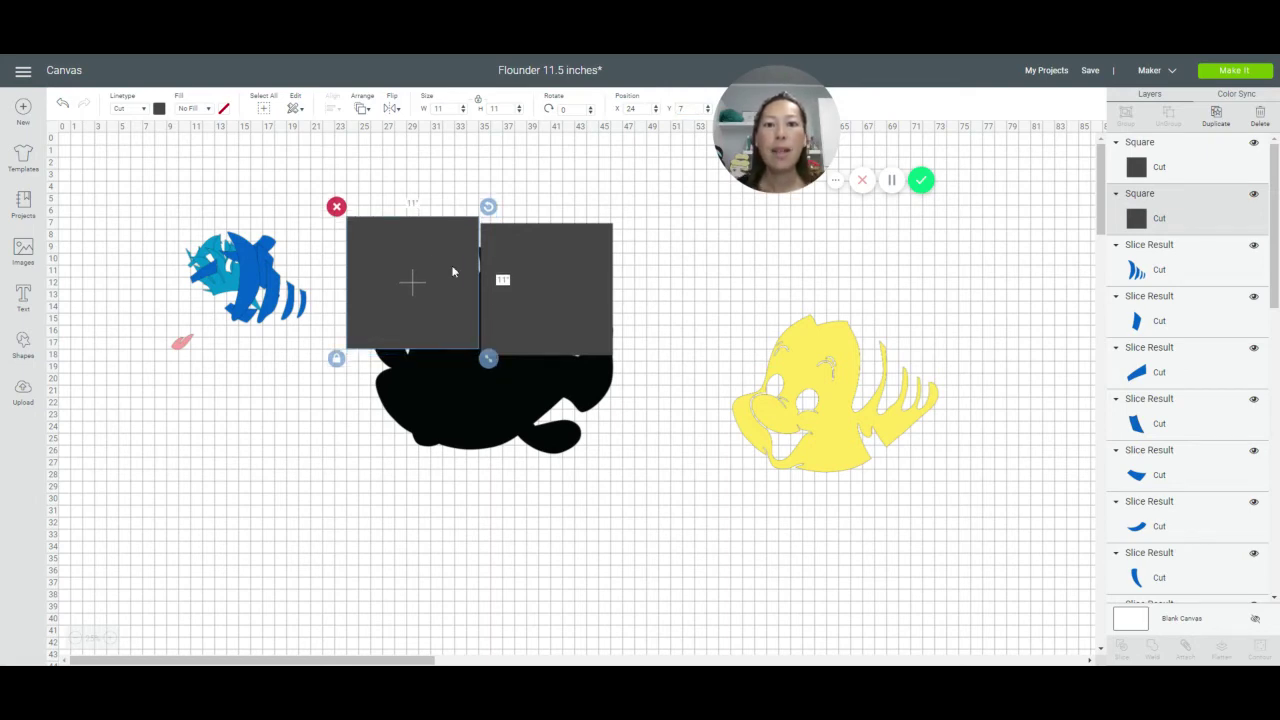
Align the upper-right square flush with its neighbour by positioning it at X 35, Y 7
{"action": "left_click", "coordinate": [537, 268]}
{"action": "left_click_drag", "start_coordinate": [537, 264], "coordinate": [537, 262]}
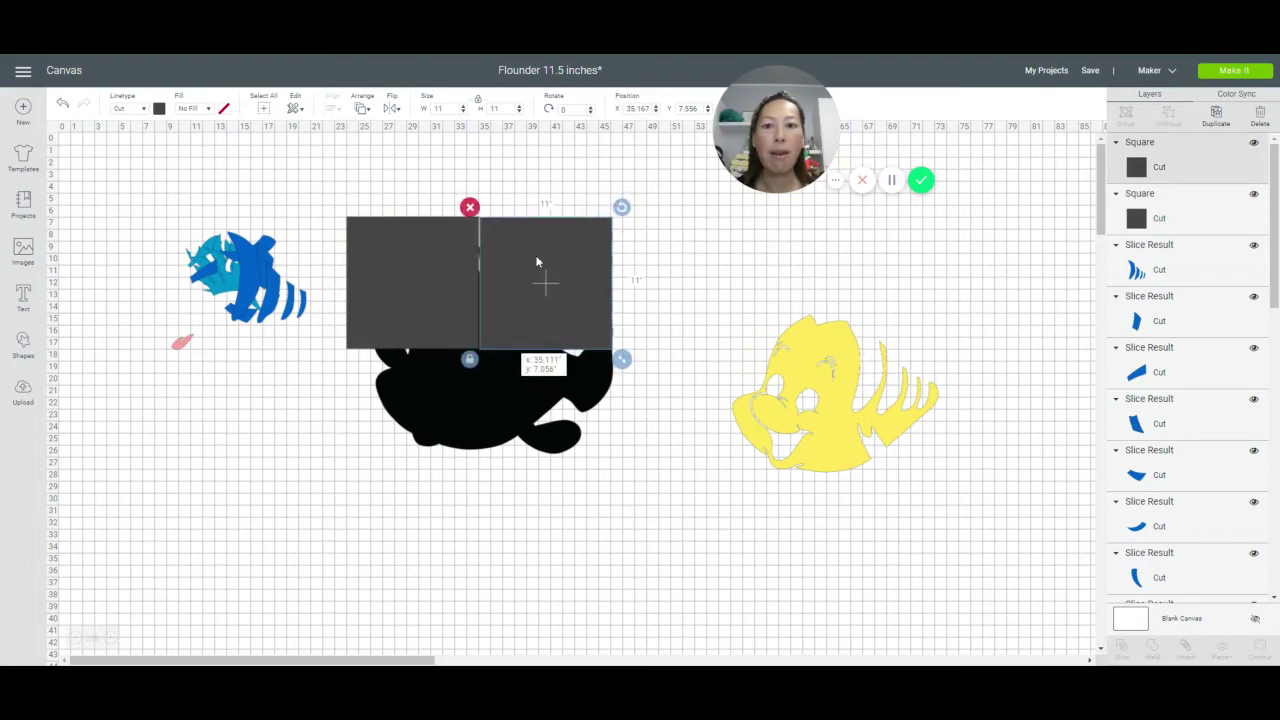
{"action": "double_click", "coordinate": [637, 108]}
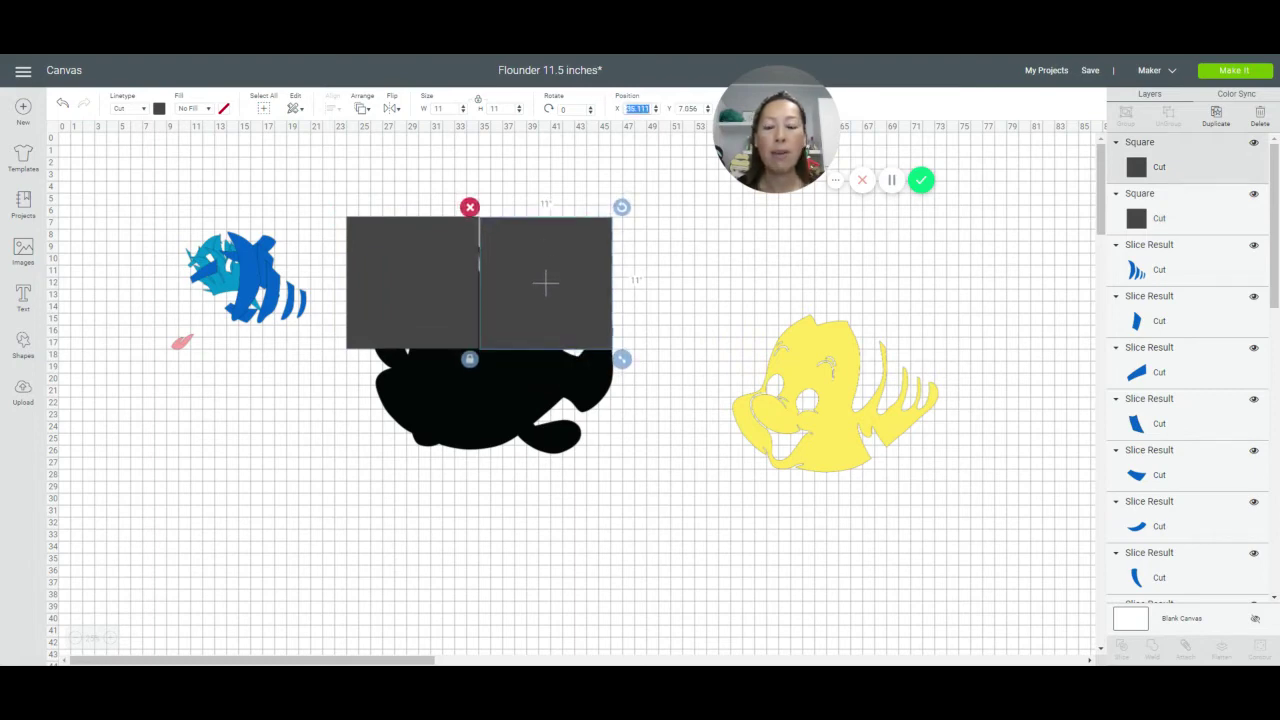
{"action": "type", "text": "35"}
{"action": "key", "text": "Tab"}
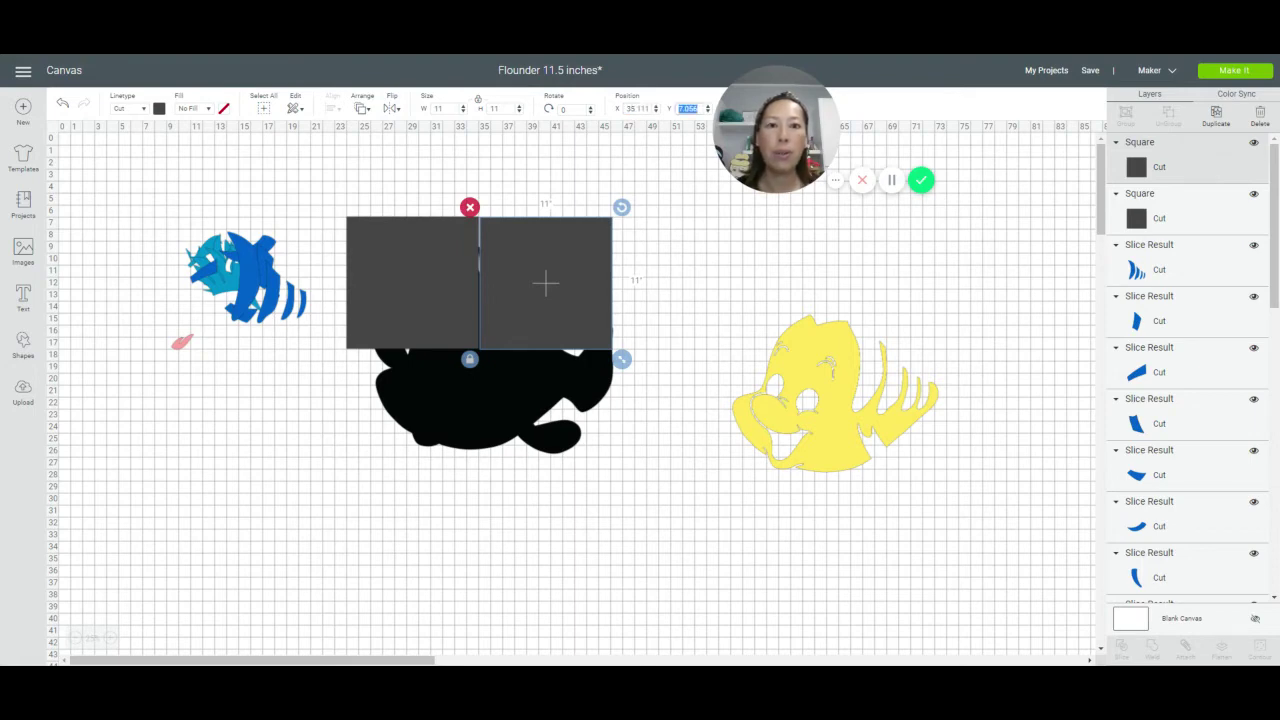
{"action": "type", "text": "7"}
{"action": "key", "text": "Return"}
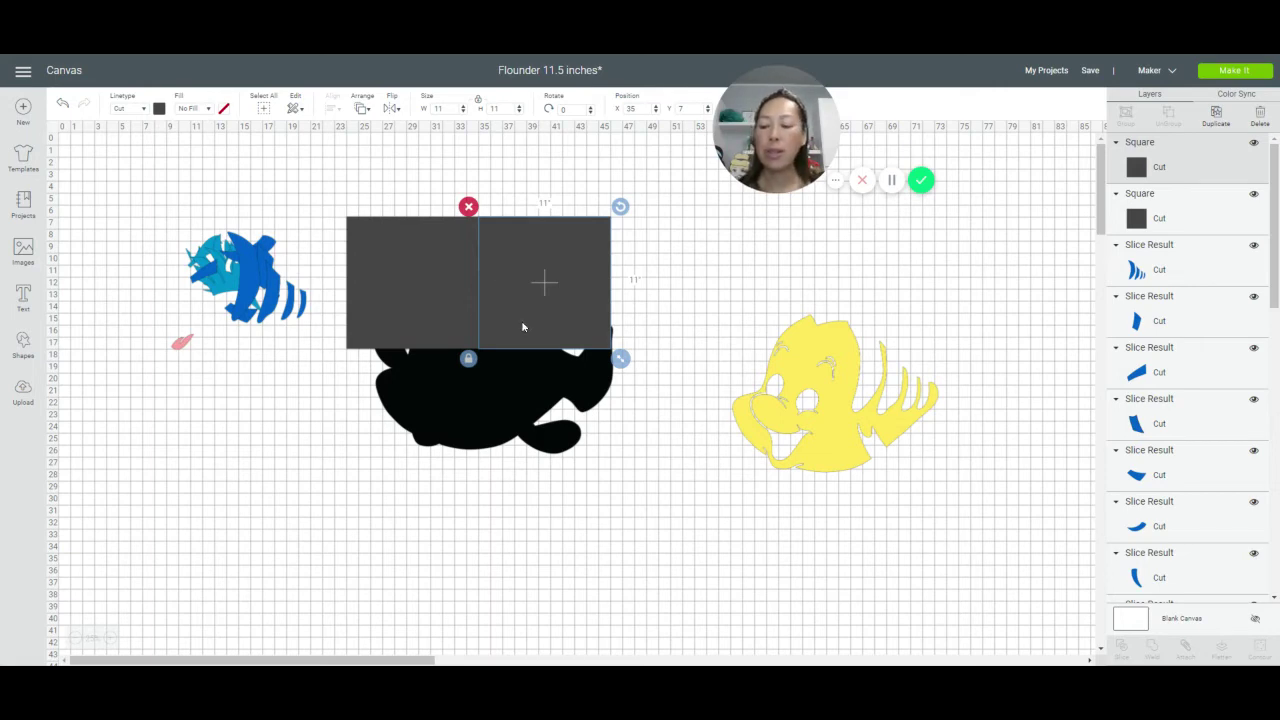
Duplicate both squares together and place the copied pair directly below the first row
{"action": "left_click", "coordinate": [421, 291], "text": "shift"}
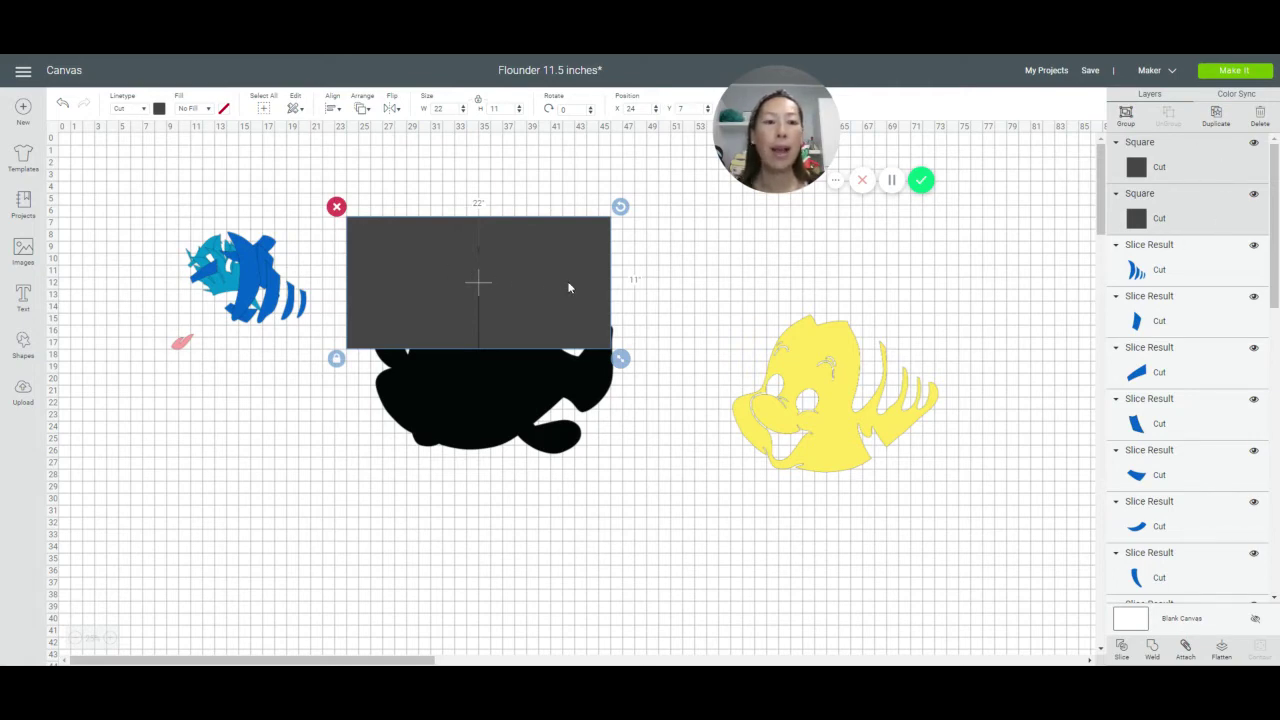
{"action": "left_click", "coordinate": [1216, 114]}
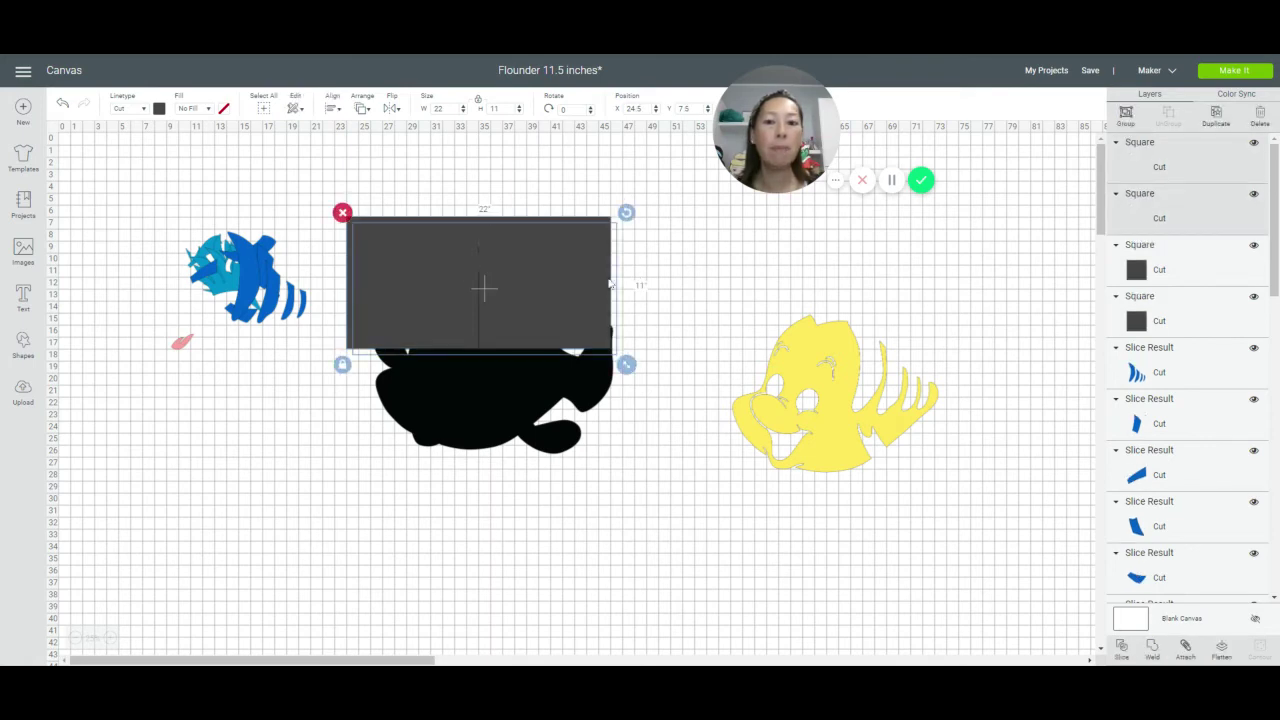
{"action": "left_click_drag", "start_coordinate": [588, 355], "coordinate": [578, 484]}
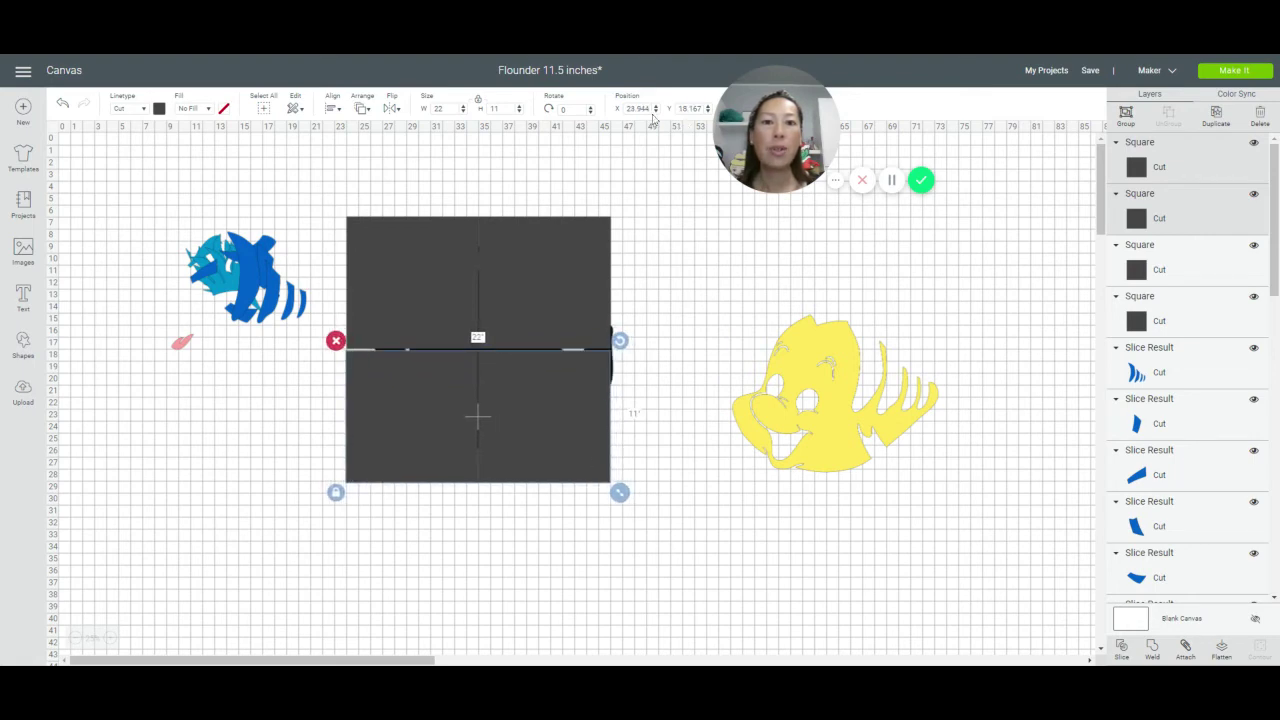
Position the lower pair of squares at X 24, Y 18 to complete the two-by-two grid, and deselect it
{"action": "double_click", "coordinate": [648, 108]}
{"action": "type", "text": "3"}
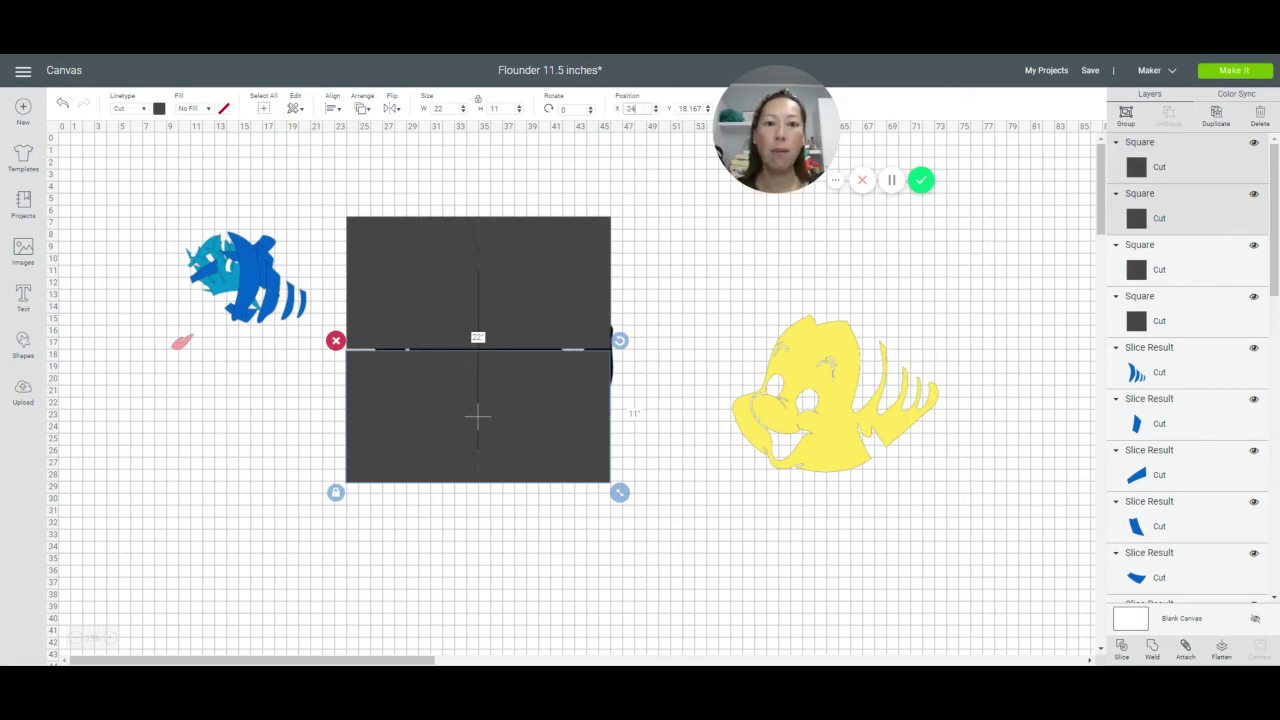
{"action": "key", "text": "Tab"}
{"action": "type", "text": "18"}
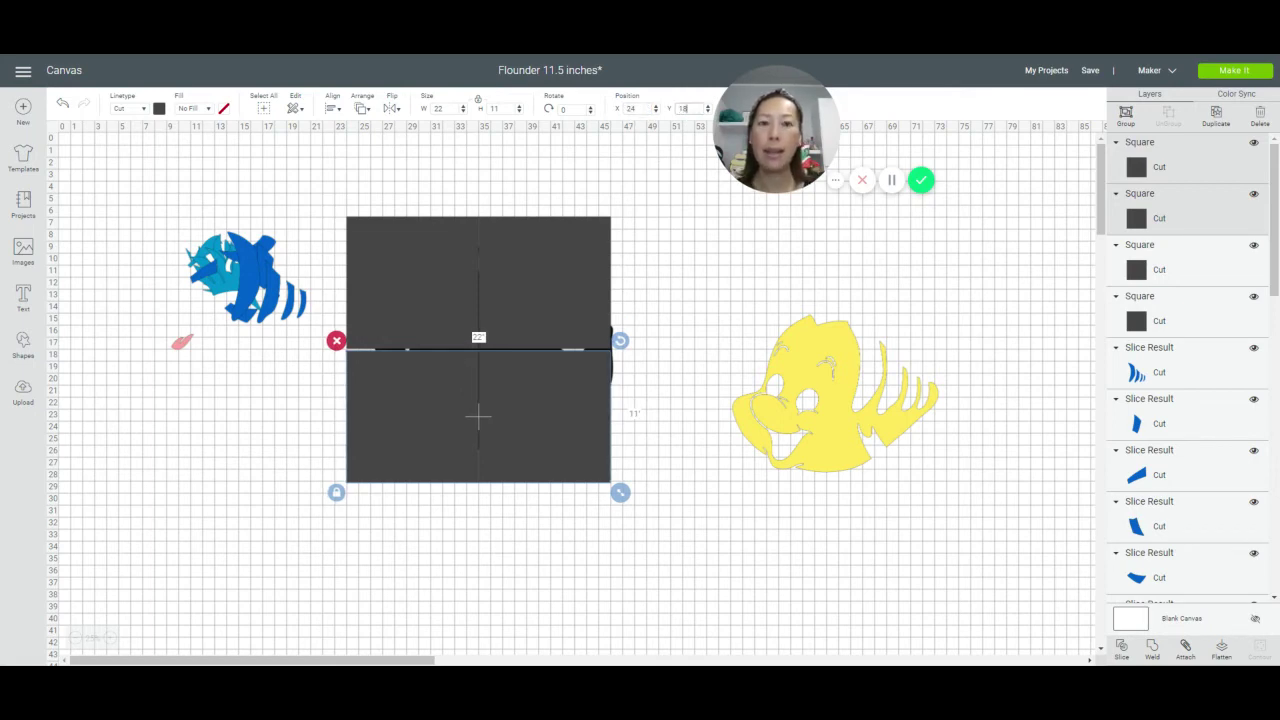
{"action": "key", "text": "Return"}
{"action": "left_click", "coordinate": [720, 241]}
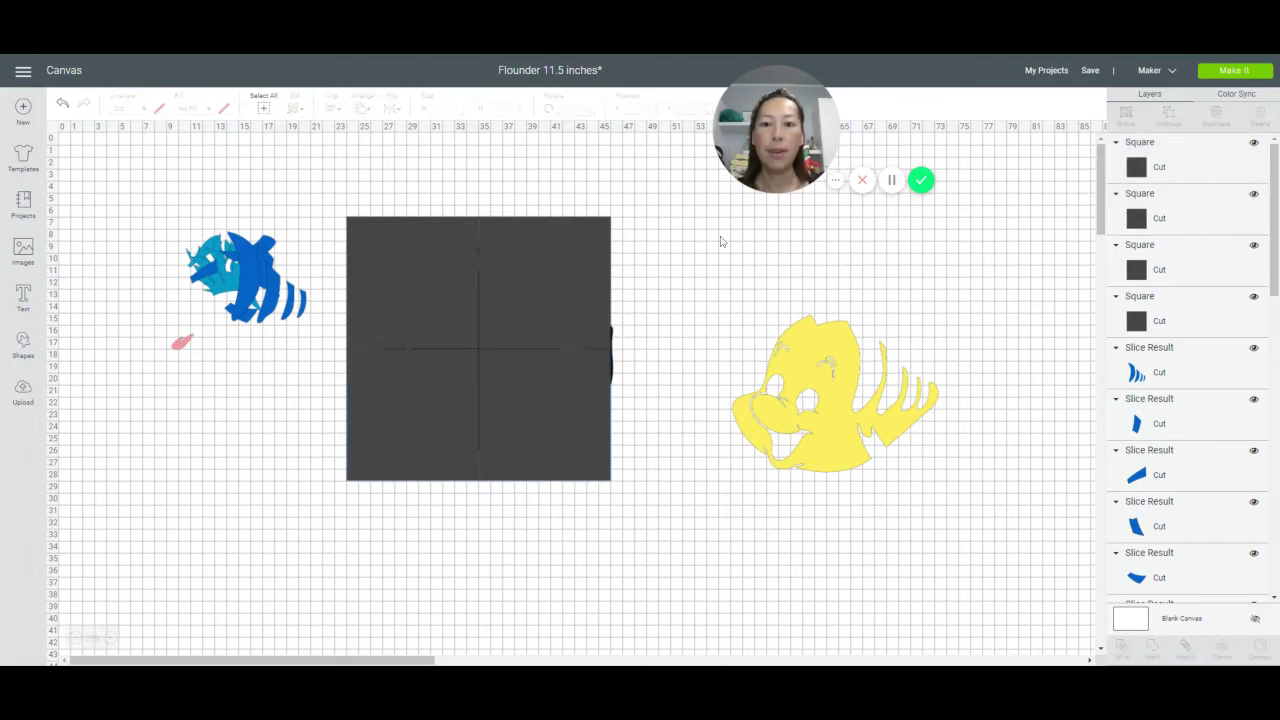
Check the X and Y positions of individual squares in the two-by-two grid
{"action": "left_click", "coordinate": [447, 273]}
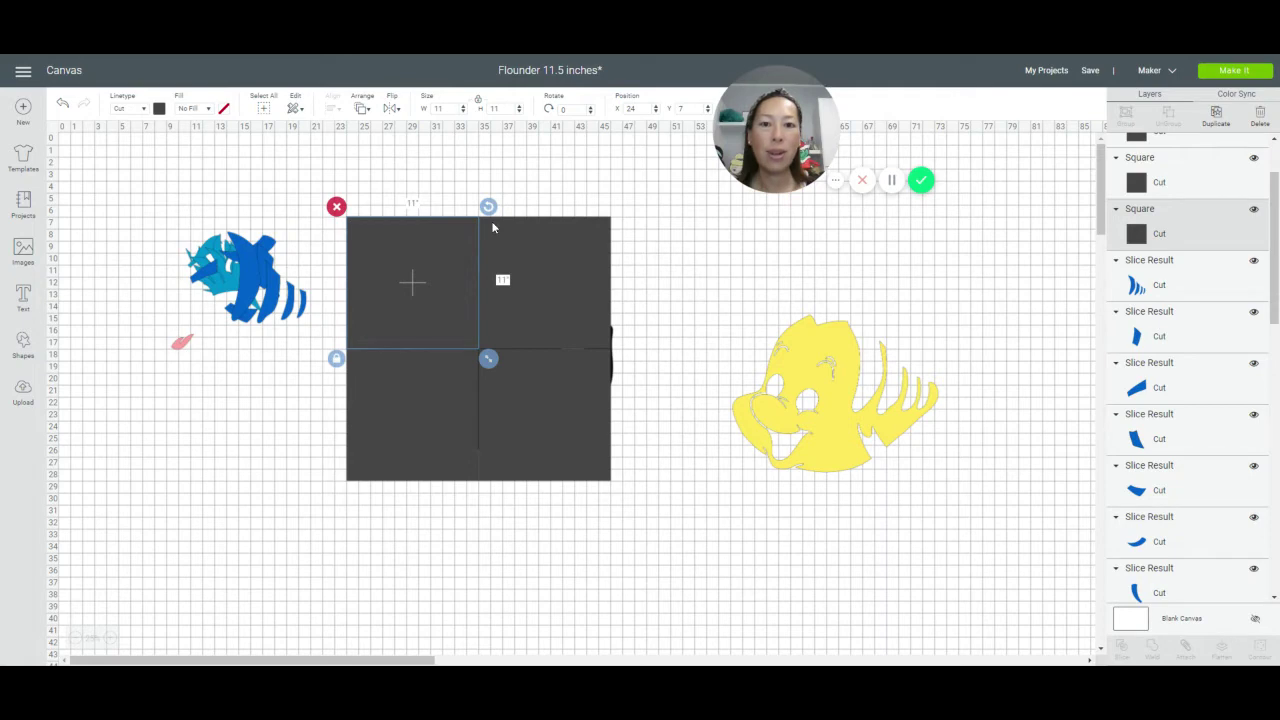
{"action": "key", "text": "ctrl+d"}
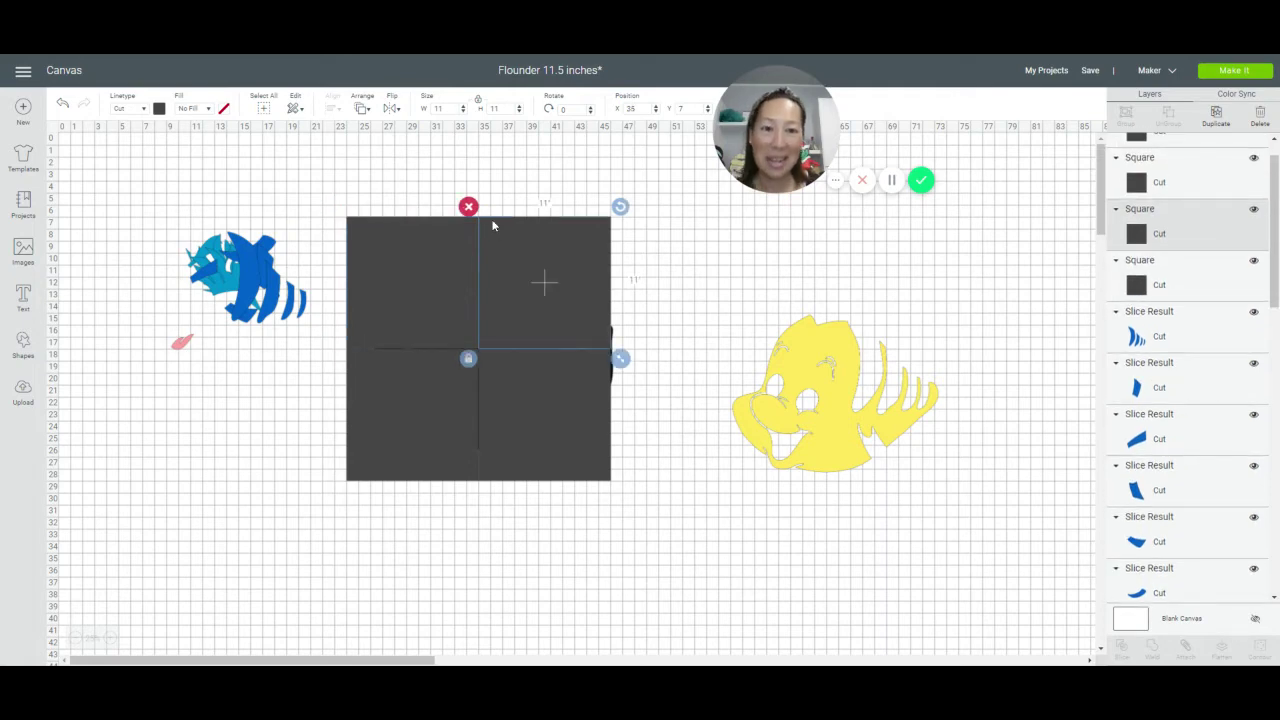
{"action": "key", "text": "ctrl+z"}
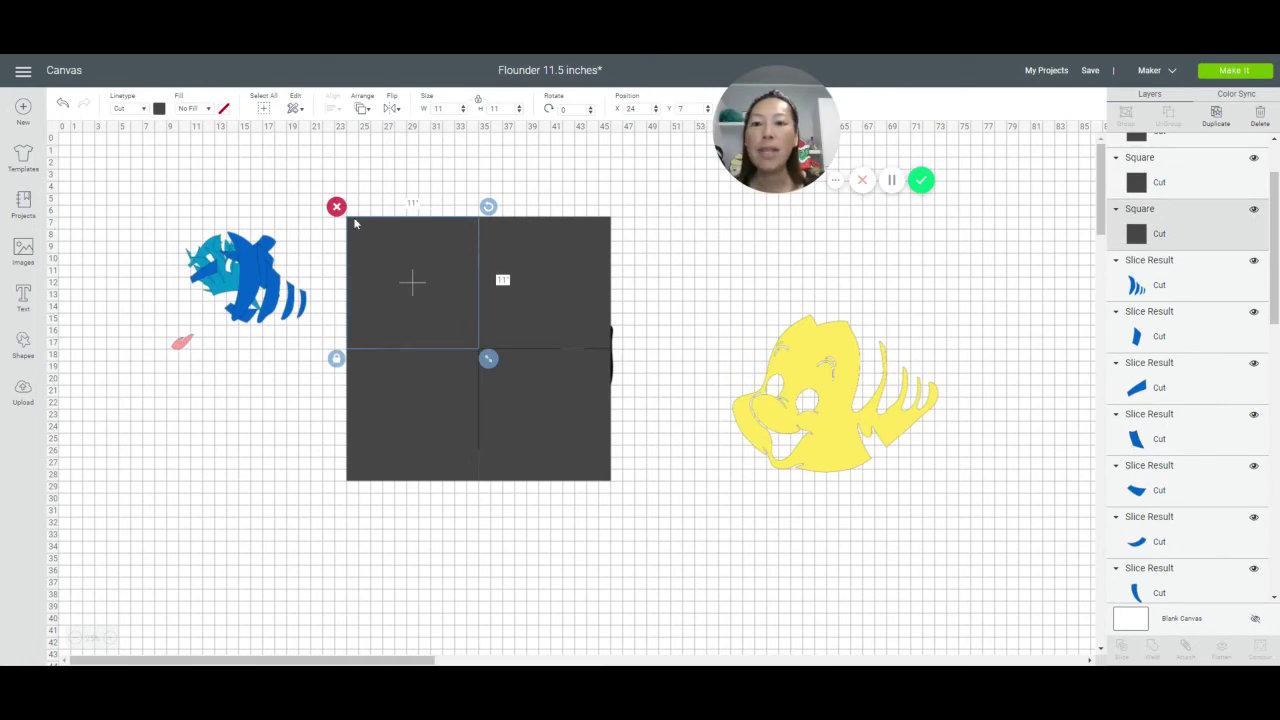
{"action": "left_click", "coordinate": [367, 412]}
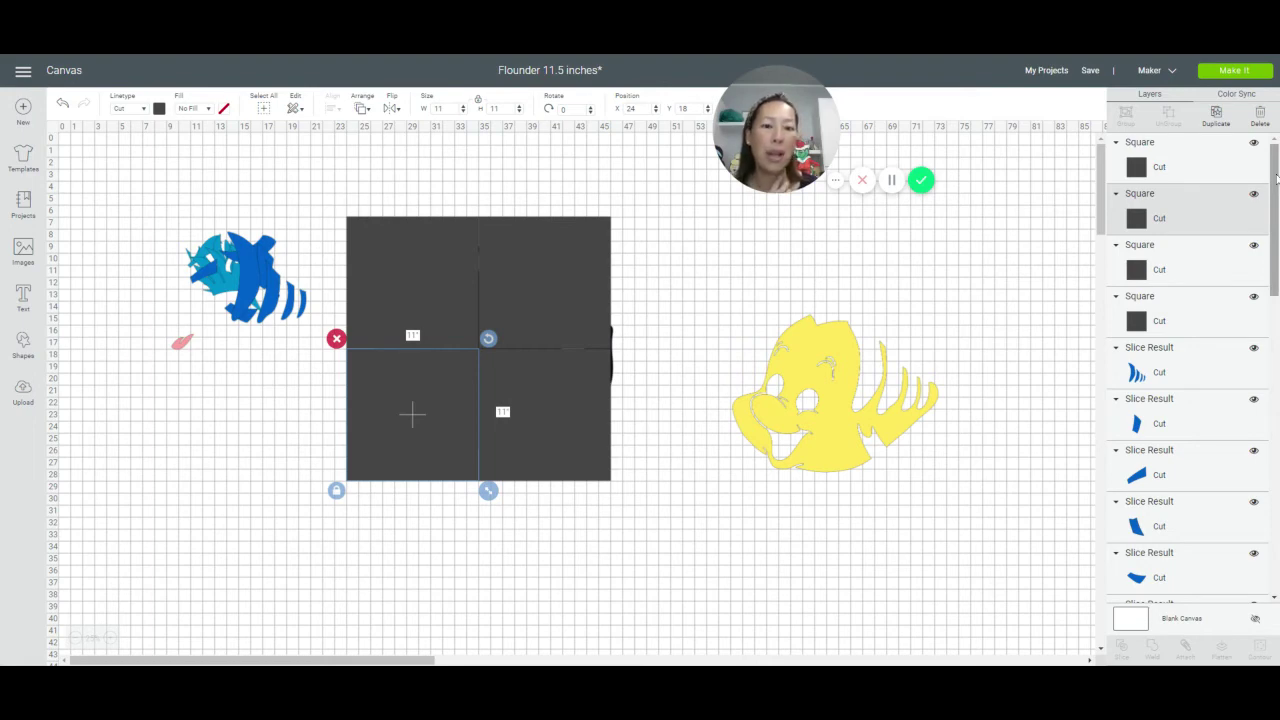
Bring the black Flounder silhouette to the front, above the four squares
{"action": "left_click_drag", "start_coordinate": [1276, 178], "coordinate": [1264, 516]}
{"action": "left_click", "coordinate": [1192, 571]}
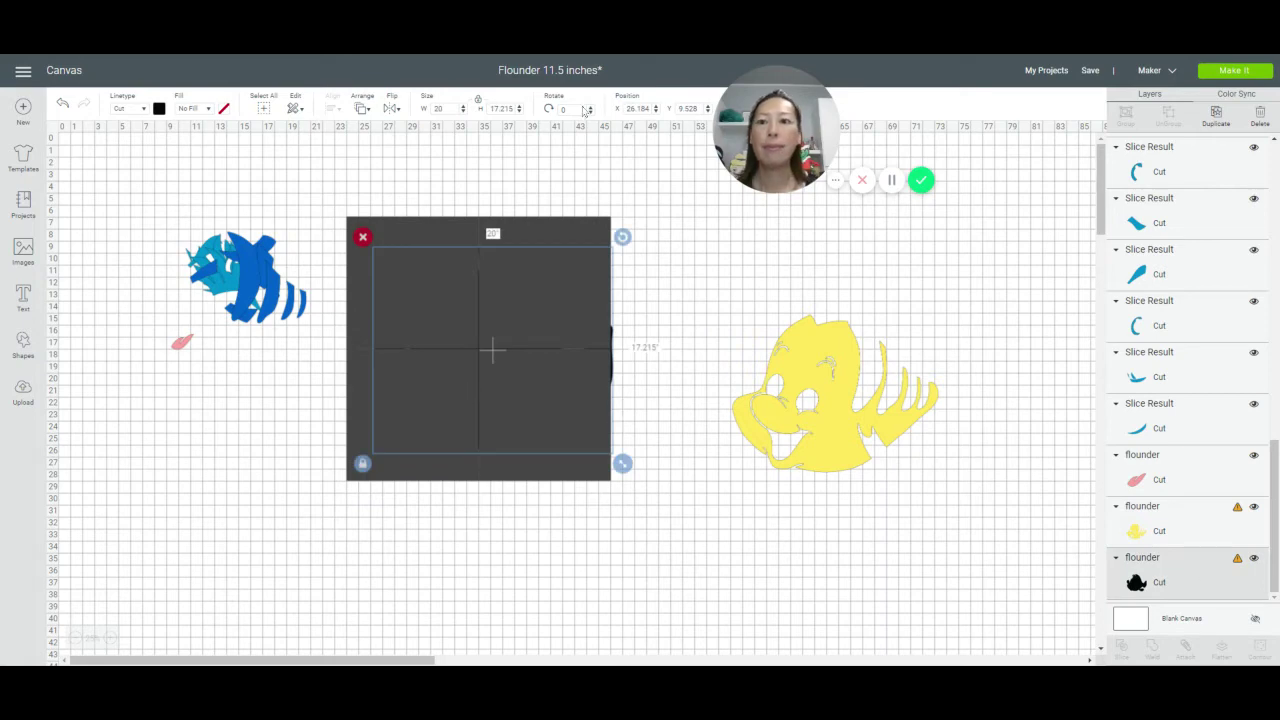
{"action": "left_click", "coordinate": [363, 110]}
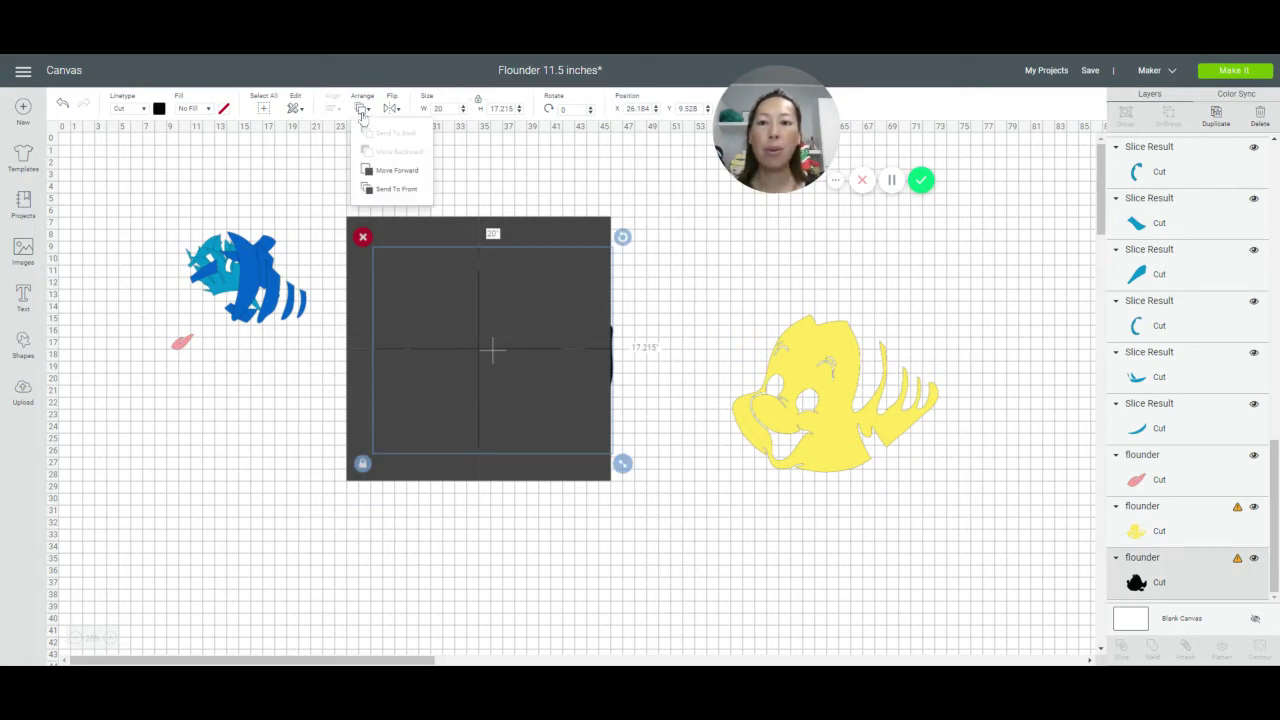
{"action": "left_click", "coordinate": [393, 189]}
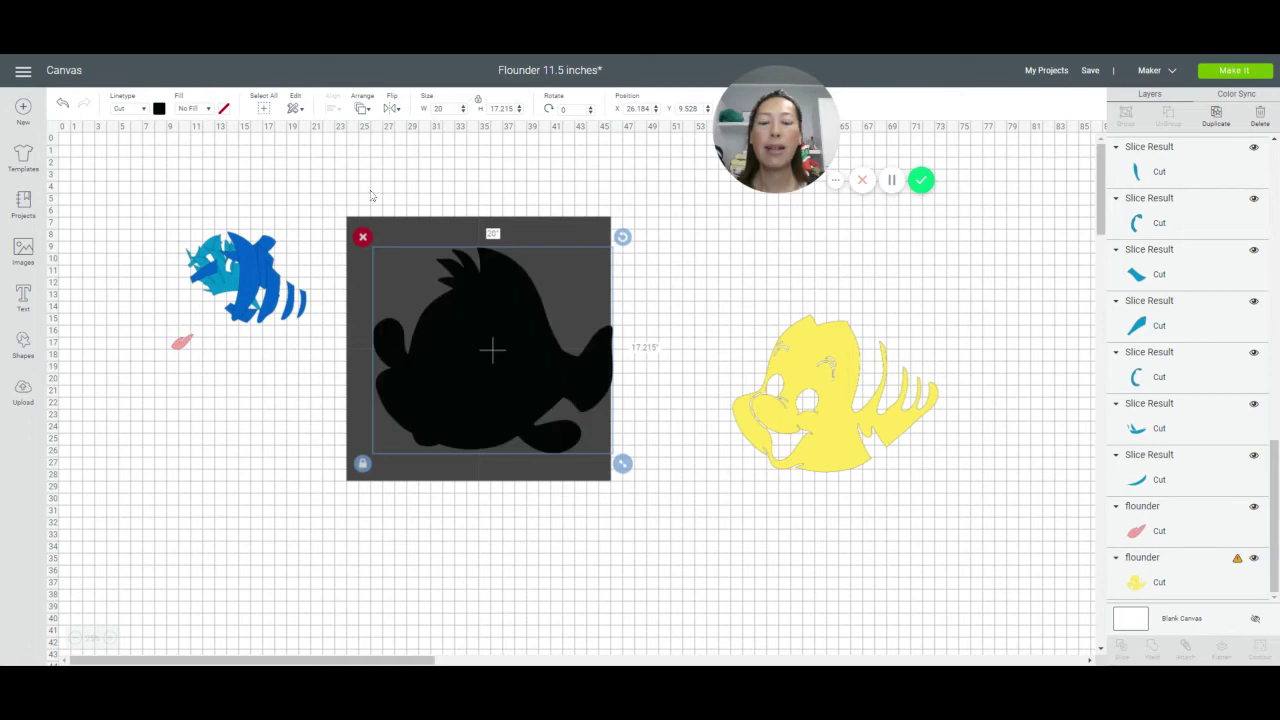
Position the black Flounder silhouette inside the two-by-two square grid at about X 25.24, Y 10.08, and deselect it
{"action": "left_click_drag", "start_coordinate": [458, 401], "coordinate": [443, 385]}
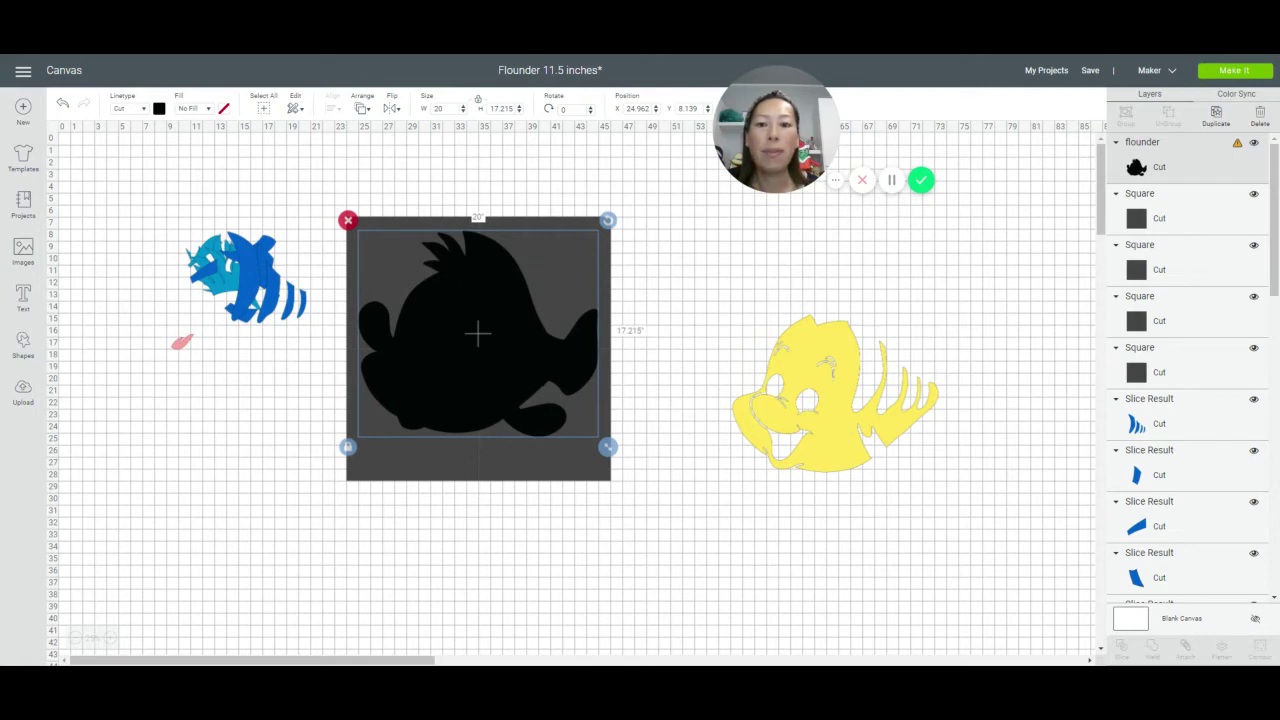
{"action": "left_click_drag", "start_coordinate": [502, 380], "coordinate": [502, 410]}
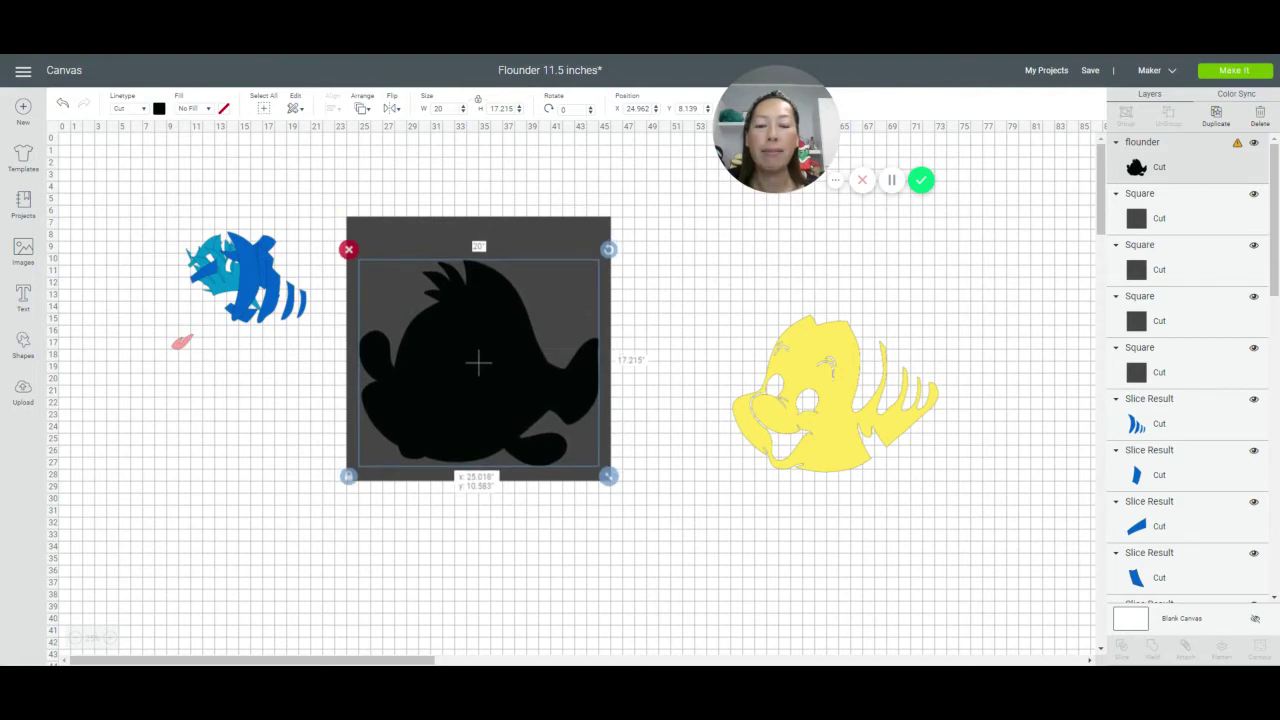
{"action": "left_click_drag", "start_coordinate": [454, 400], "coordinate": [464, 374]}
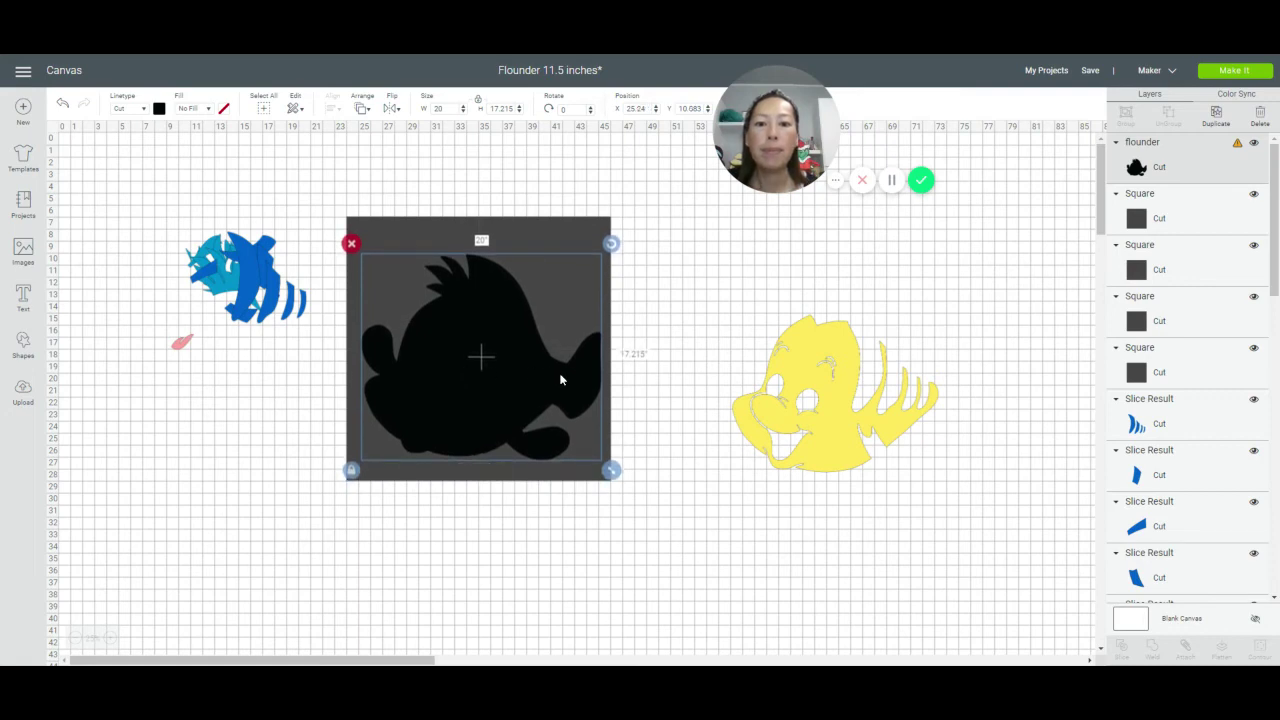
{"action": "left_click", "coordinate": [505, 167]}
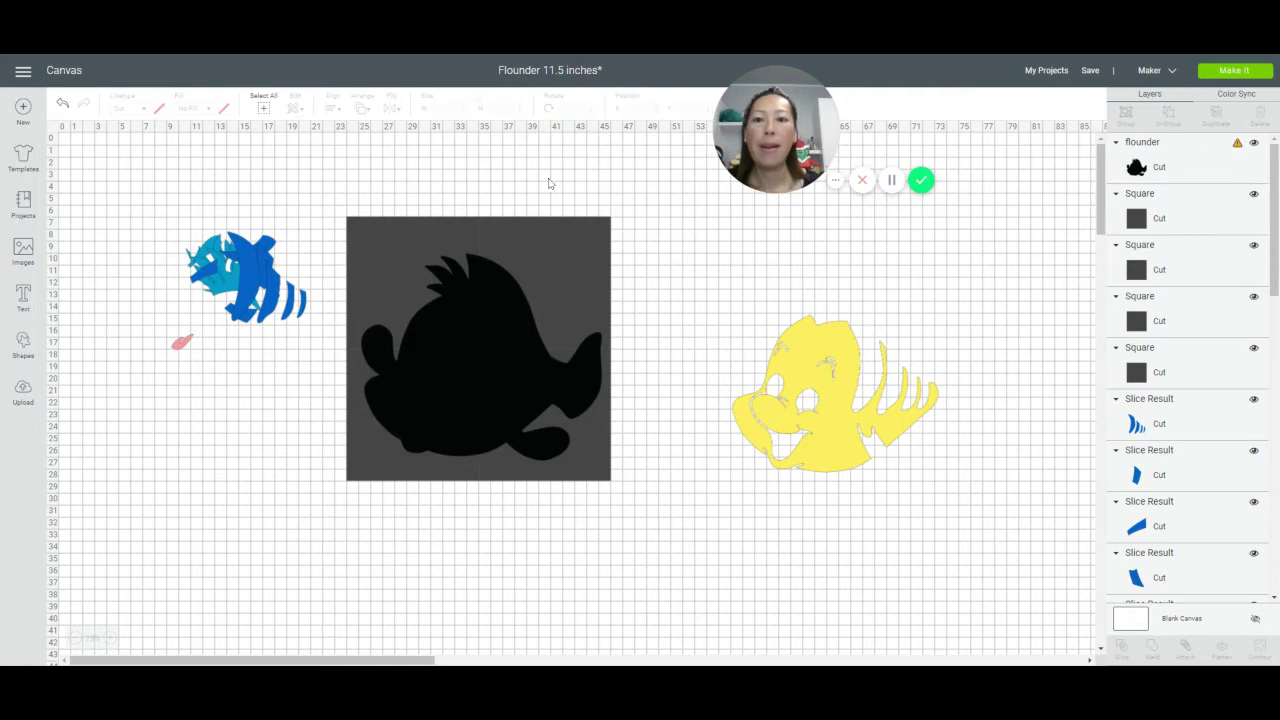
Slice the black silhouette with the upper-right, lower-right and lower-left squares, one square at a time
{"action": "left_click_drag", "start_coordinate": [512, 161], "coordinate": [615, 311]}
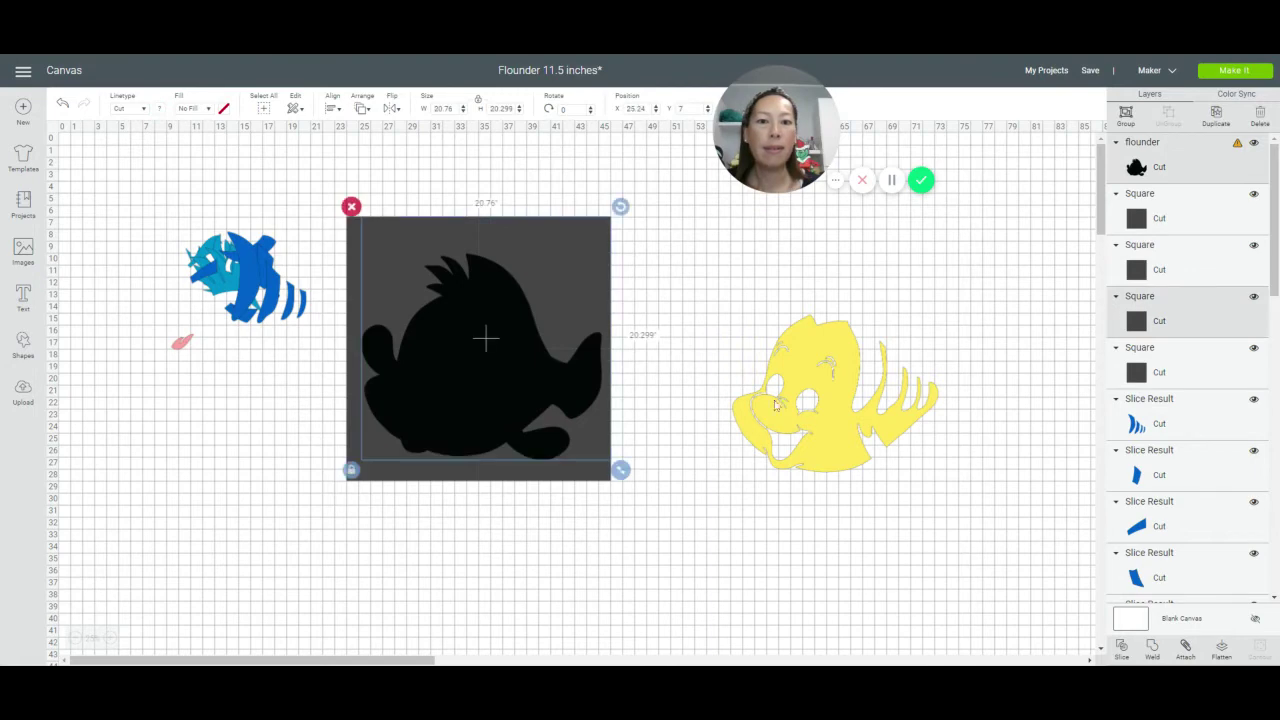
{"action": "left_click", "coordinate": [1122, 648]}
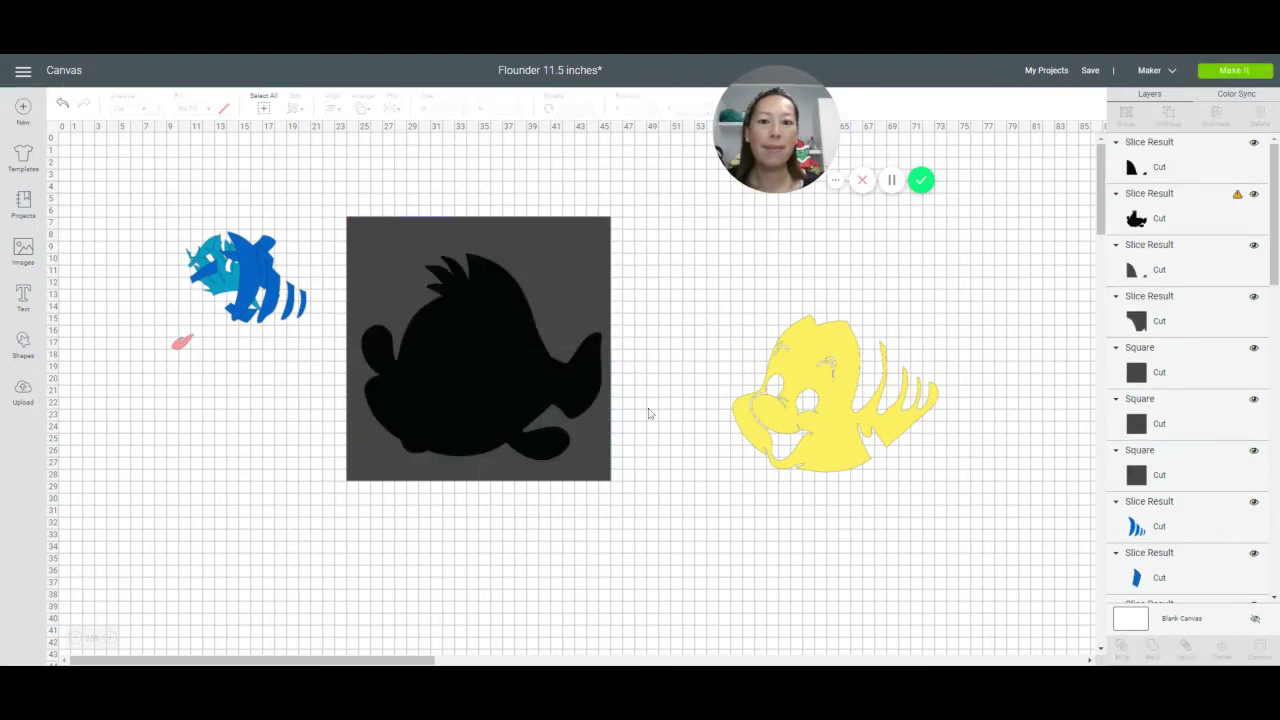
{"action": "left_click_drag", "start_coordinate": [654, 400], "coordinate": [535, 470]}
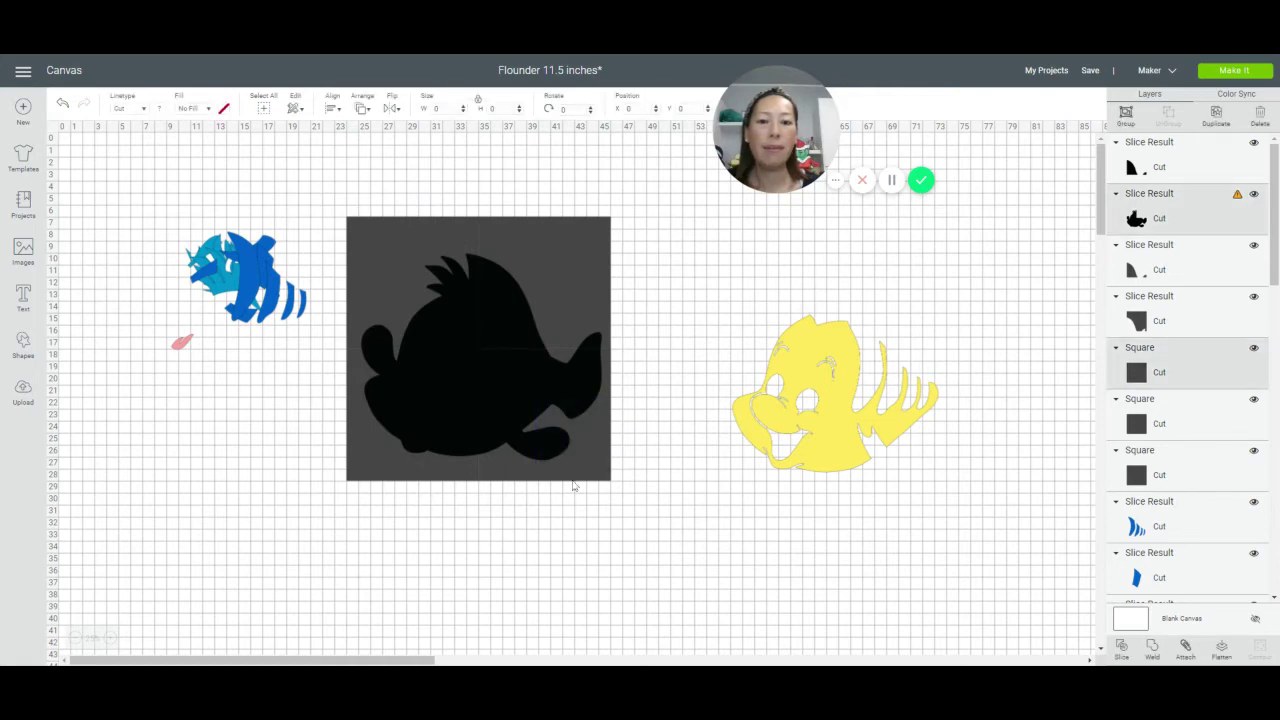
{"action": "left_click", "coordinate": [1122, 650]}
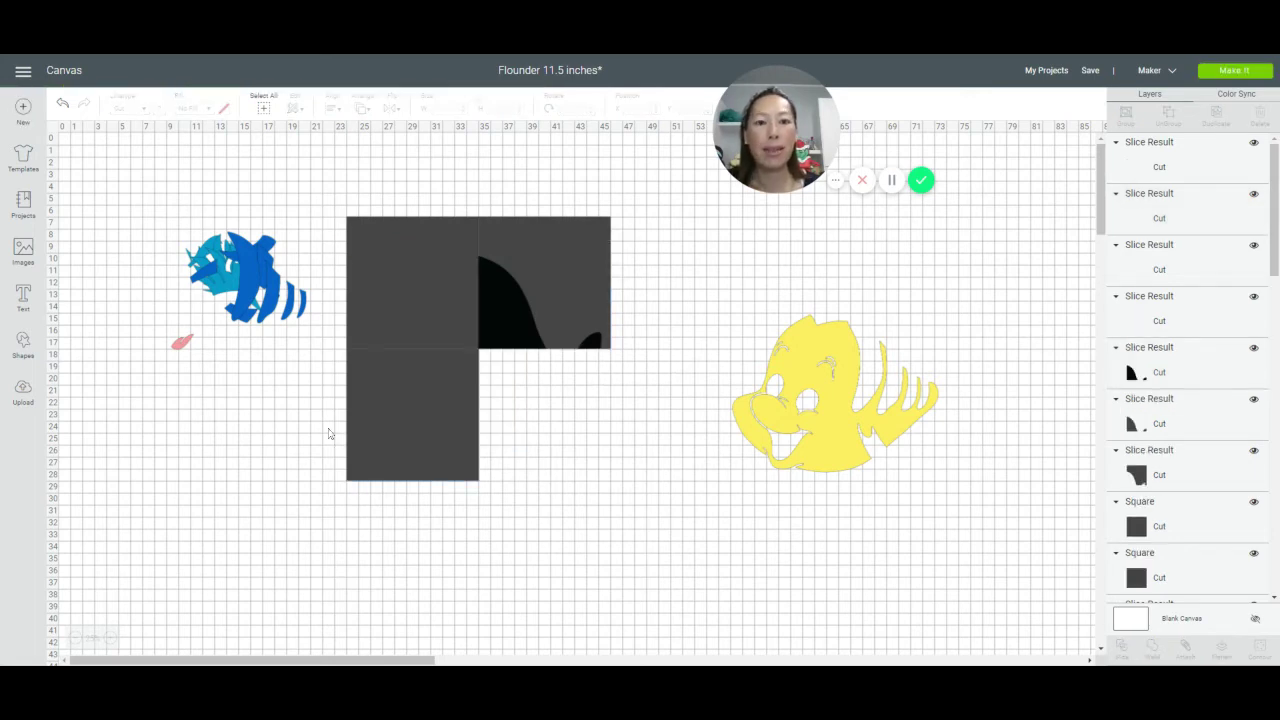
{"action": "left_click_drag", "start_coordinate": [315, 373], "coordinate": [402, 437]}
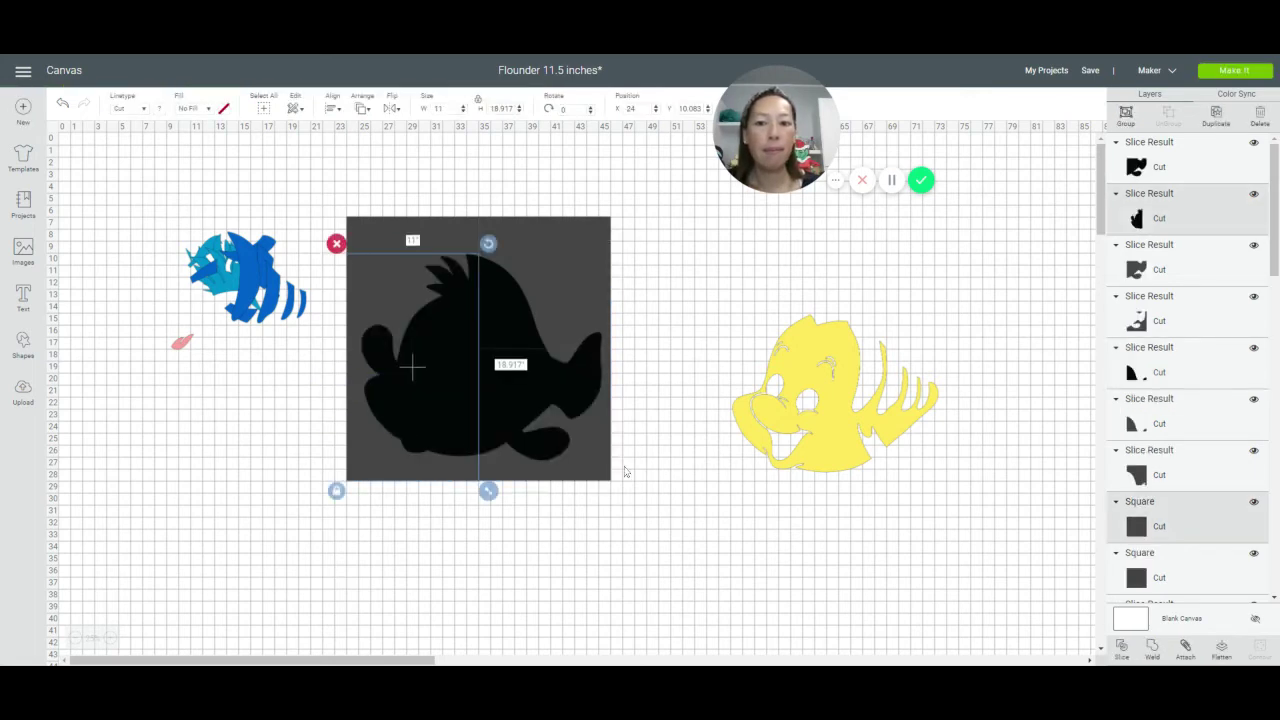
{"action": "left_click", "coordinate": [1122, 647]}
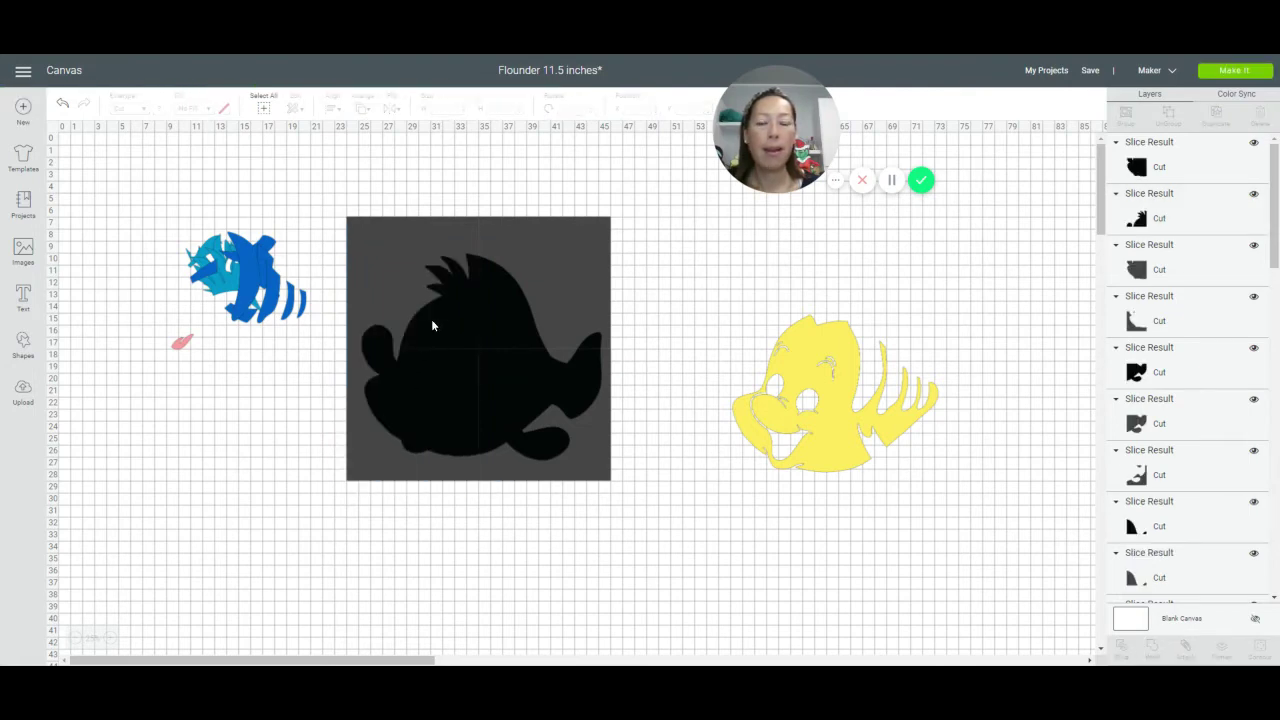
Move the four black silhouette pieces off the squares and arrange them as a fish with gaps, below the blue pieces
{"action": "left_click_drag", "start_coordinate": [431, 325], "coordinate": [207, 438]}
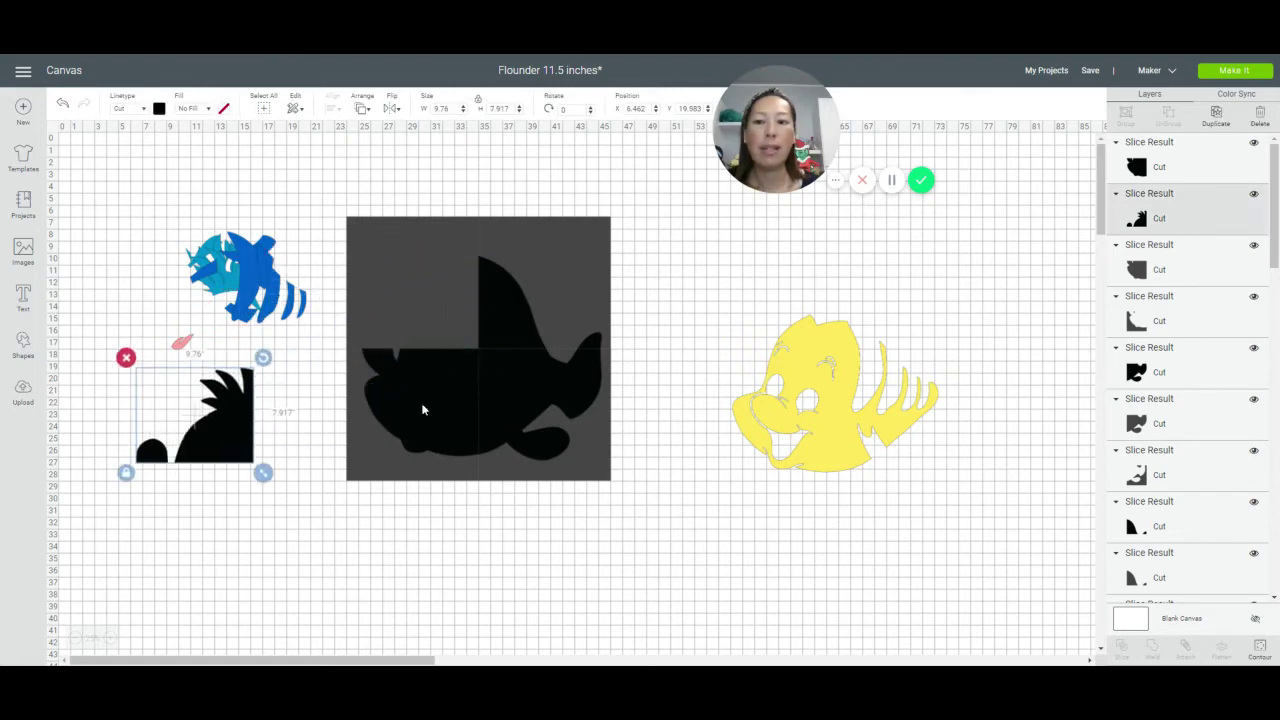
{"action": "left_click_drag", "start_coordinate": [387, 460], "coordinate": [155, 580]}
{"action": "left_click_drag", "start_coordinate": [504, 383], "coordinate": [289, 513]}
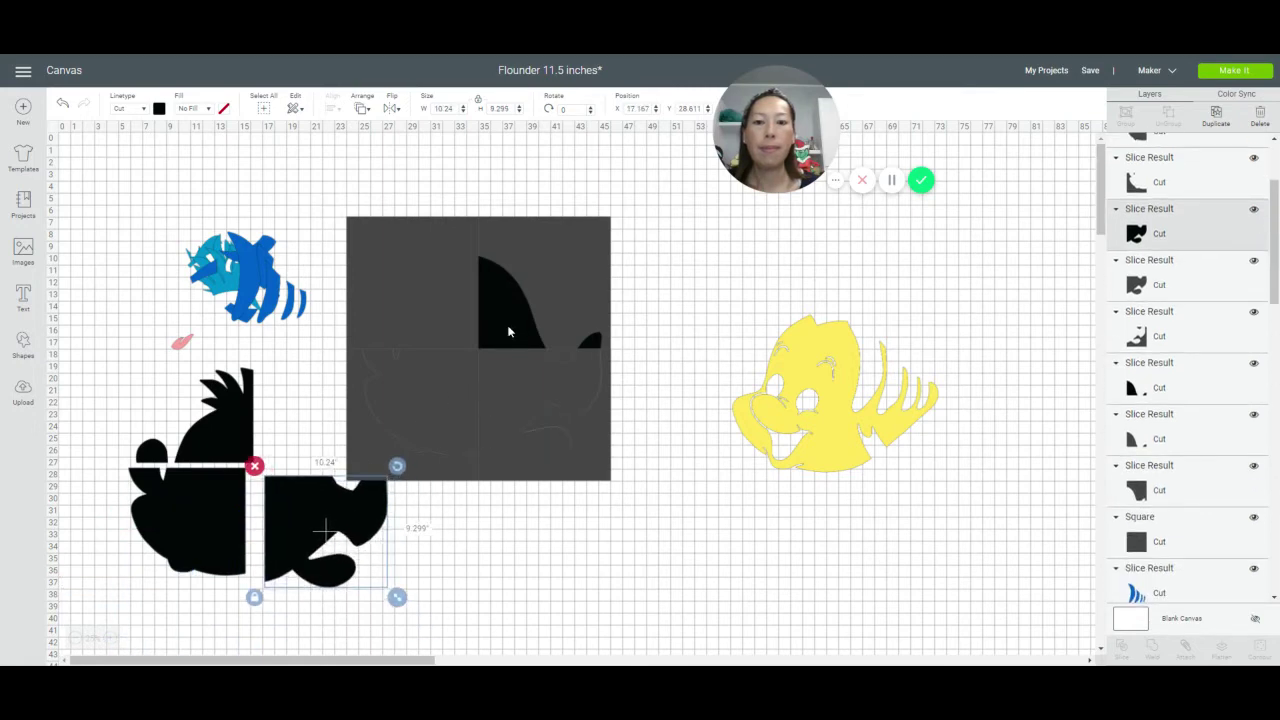
{"action": "left_click_drag", "start_coordinate": [509, 329], "coordinate": [268, 444]}
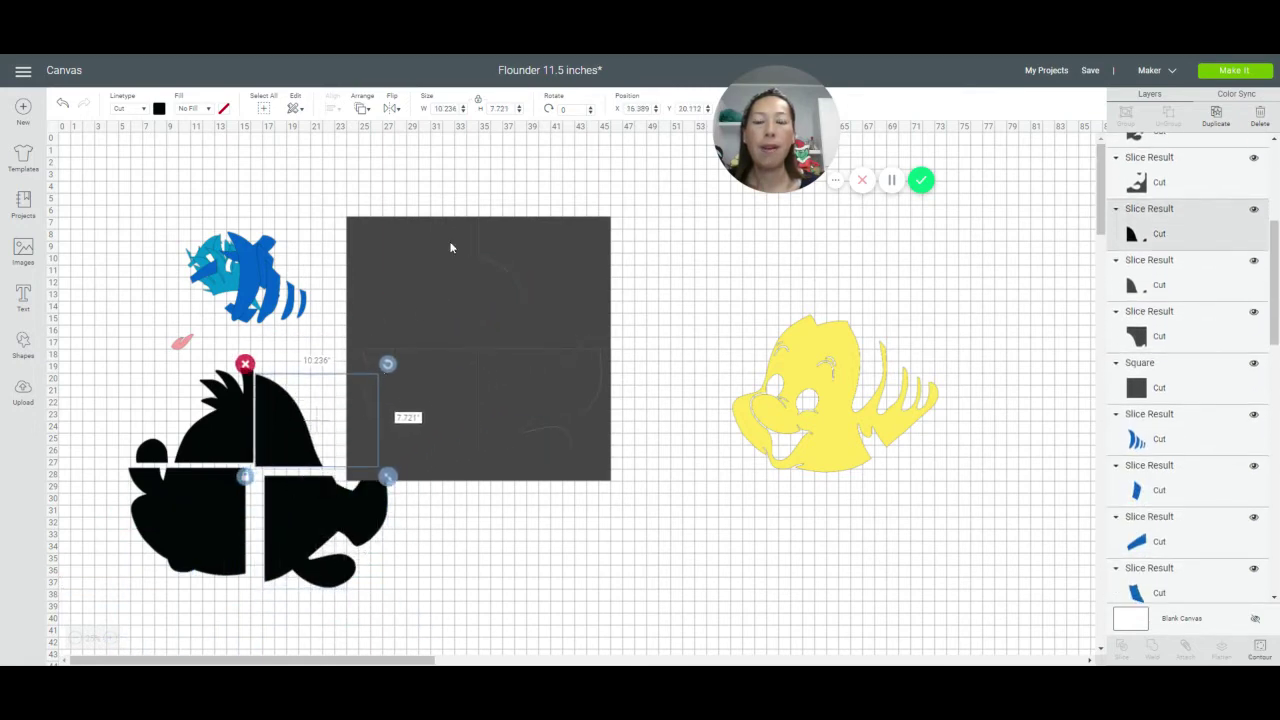
Delete all the leftover grey squares and grey slice results together
{"action": "left_click", "coordinate": [408, 177]}
{"action": "left_click_drag", "start_coordinate": [392, 170], "coordinate": [584, 432]}
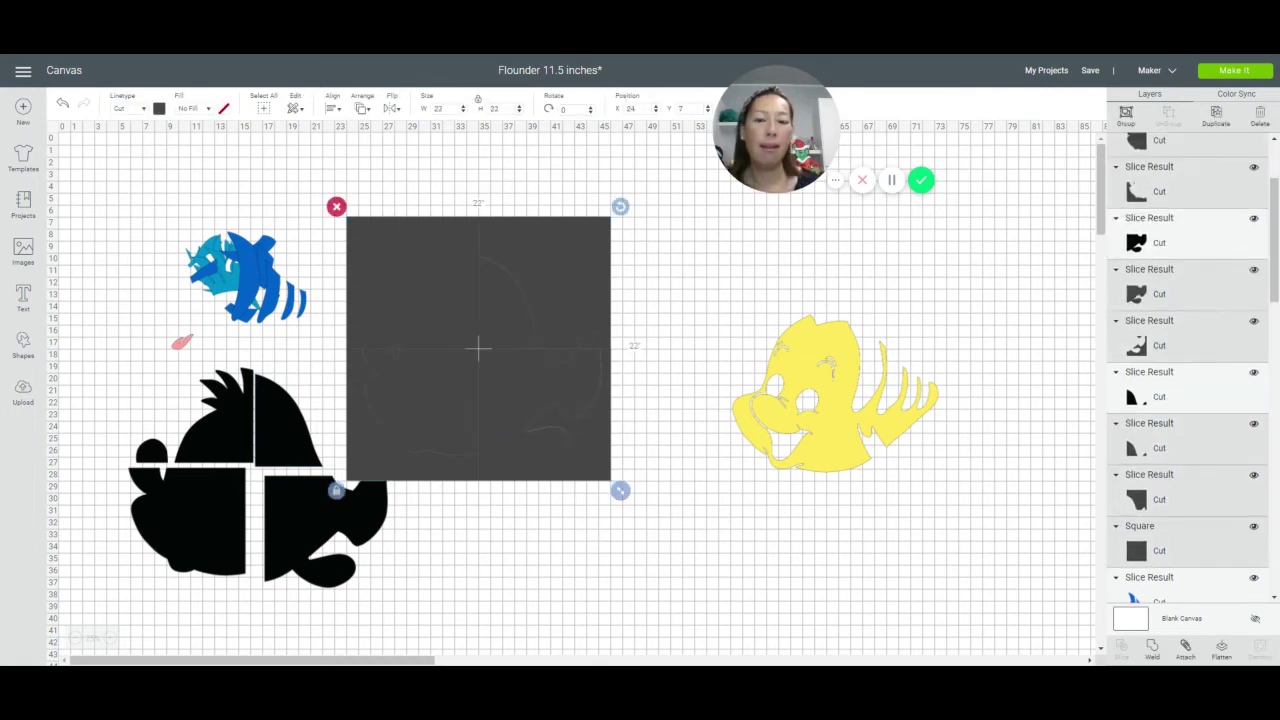
{"action": "key", "text": "Delete"}
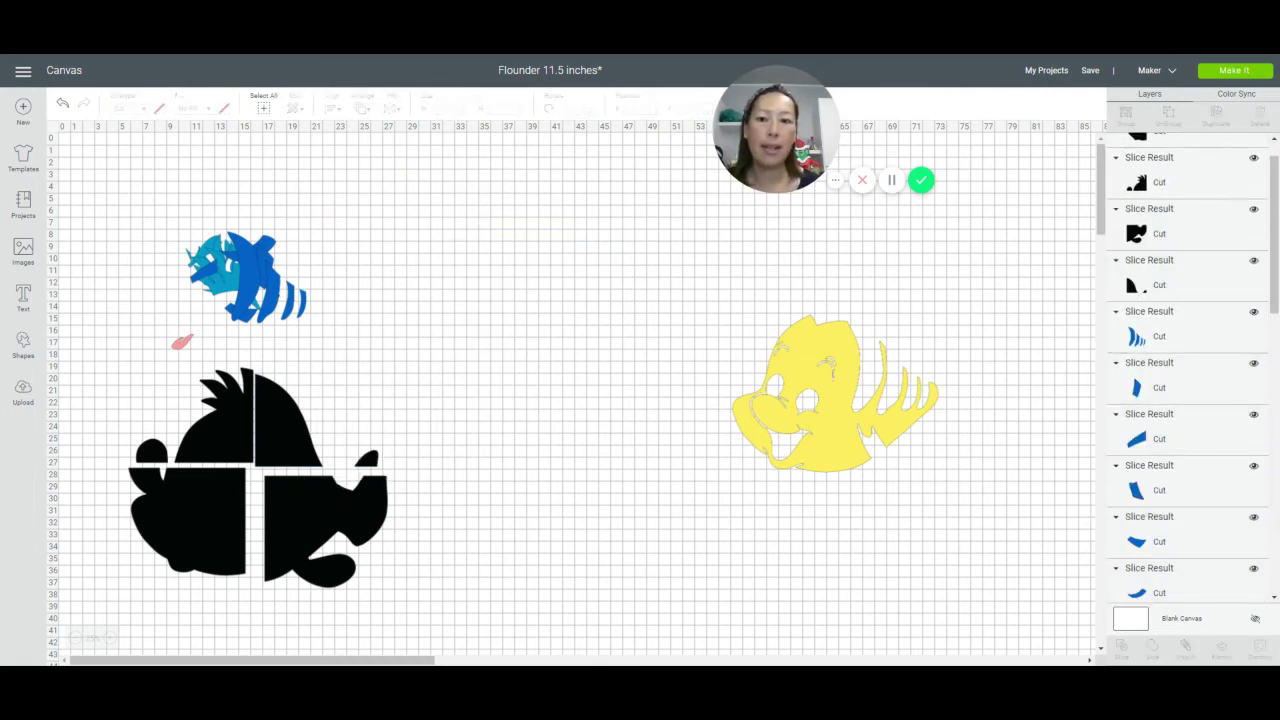
Move the upper-right silhouette piece clear of the others, duplicate it, and place the copy above the original
{"action": "left_click", "coordinate": [301, 433]}
{"action": "left_click_drag", "start_coordinate": [301, 433], "coordinate": [385, 407]}
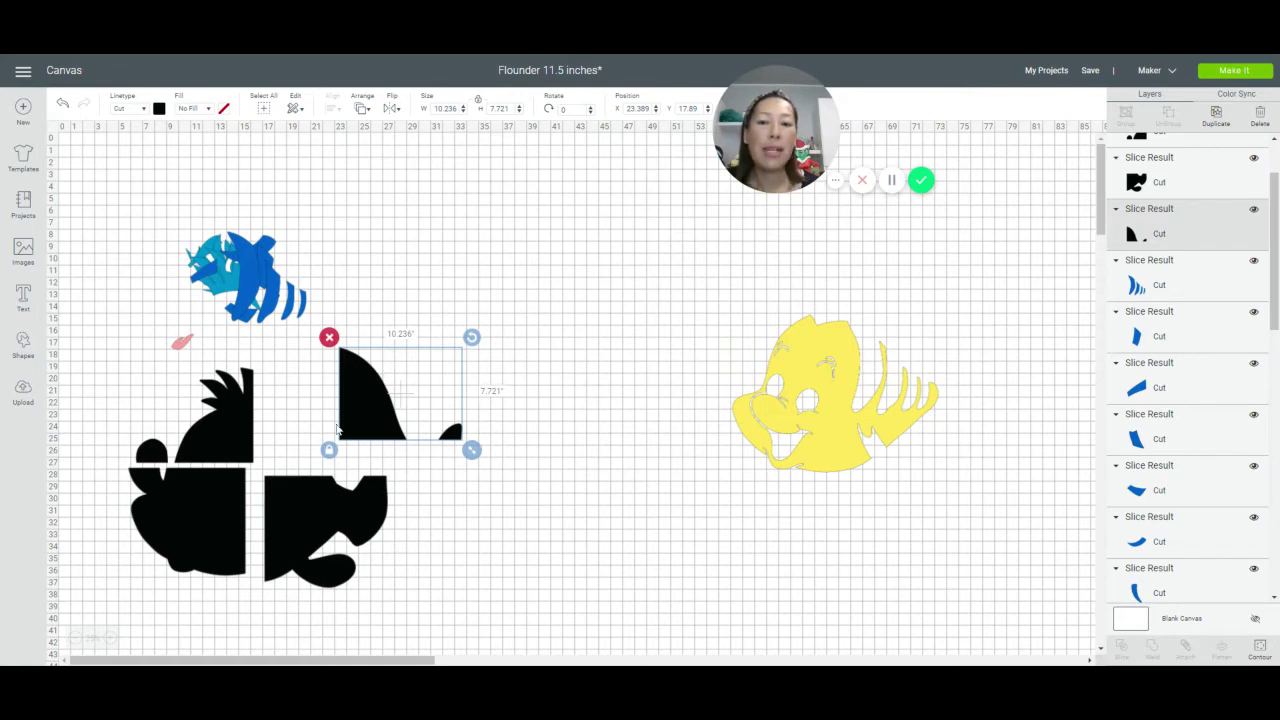
{"action": "left_click", "coordinate": [1216, 115]}
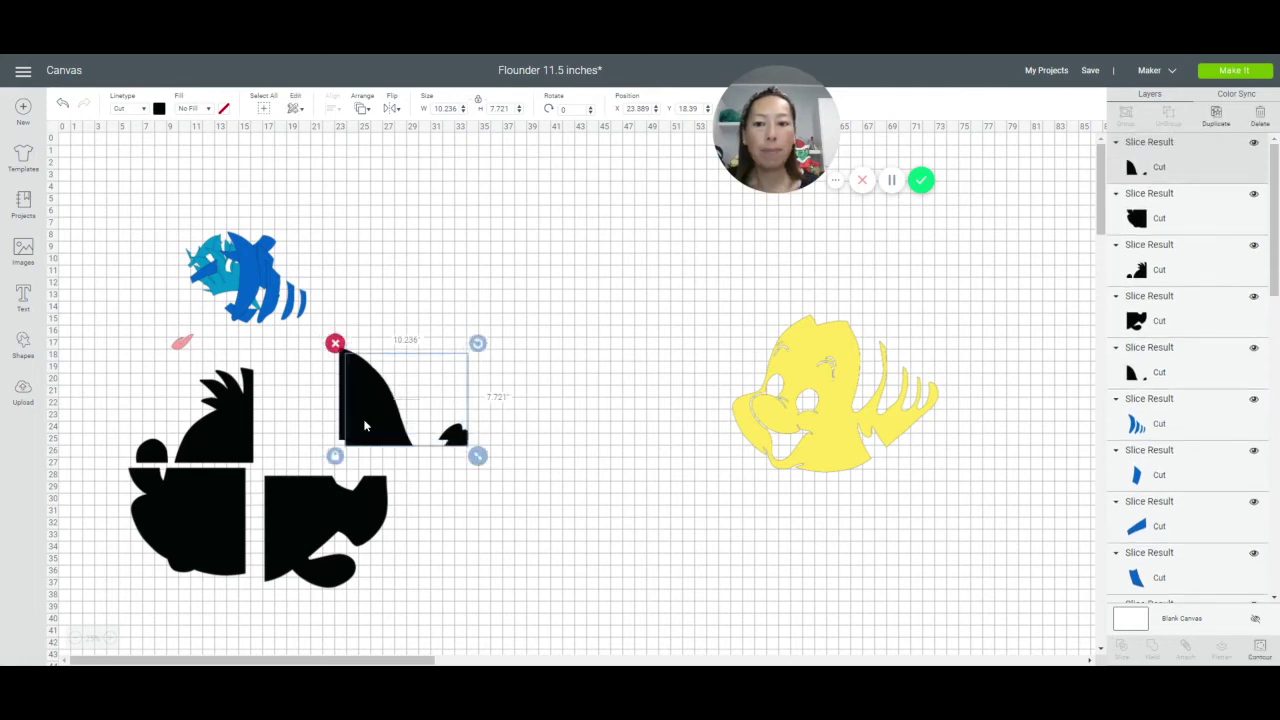
{"action": "left_click_drag", "start_coordinate": [380, 400], "coordinate": [433, 328]}
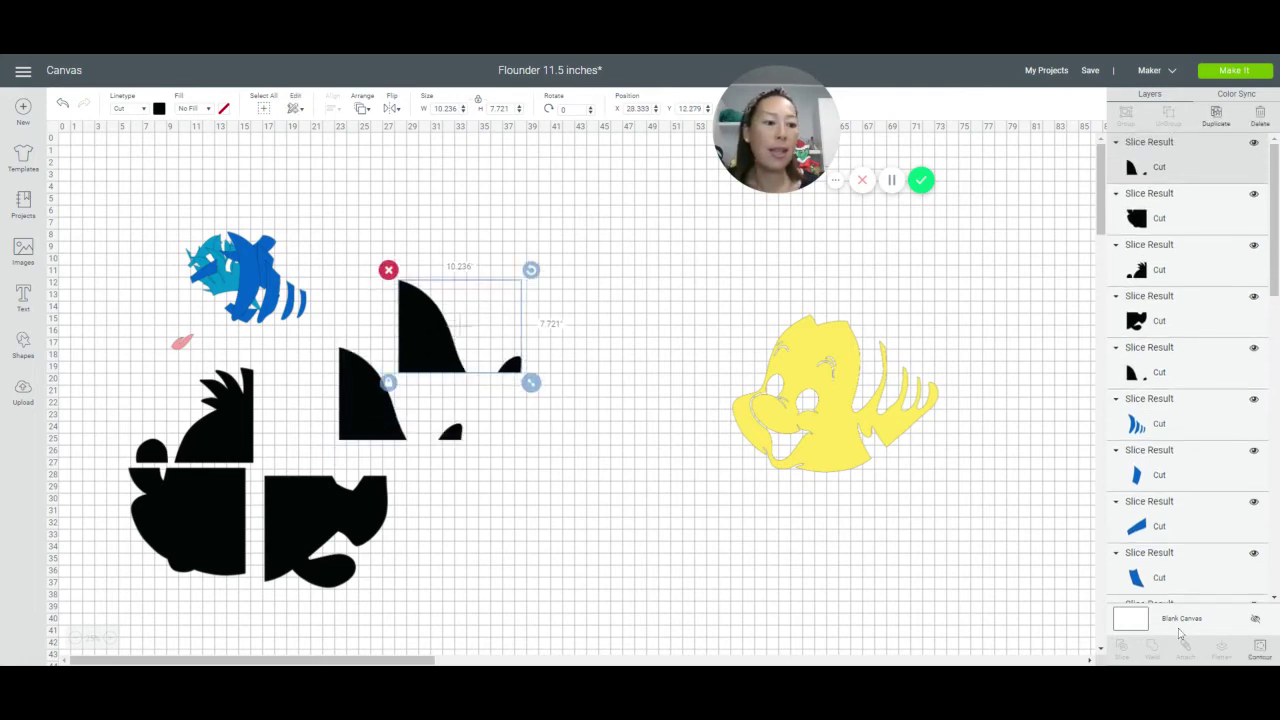
Hide the small tail-tip contour in the copied piece, and move the remaining large part farther from the original
{"action": "left_click", "coordinate": [1258, 651]}
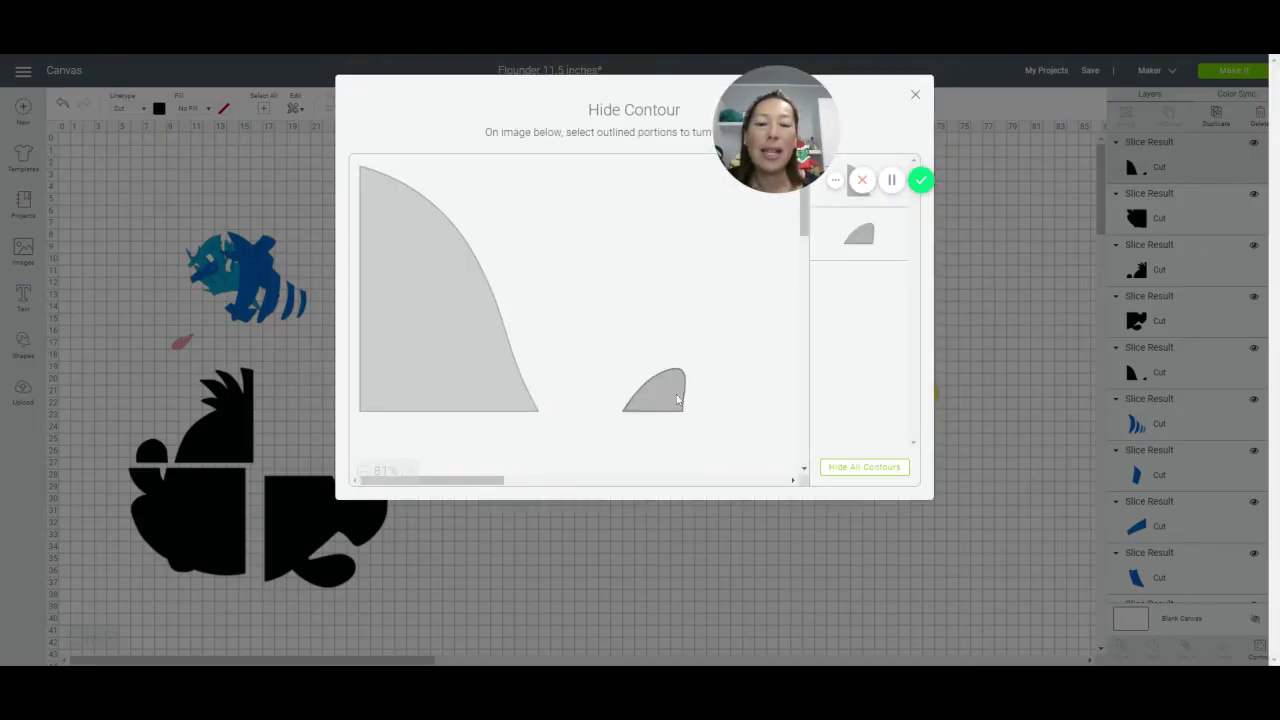
{"action": "left_click", "coordinate": [677, 399]}
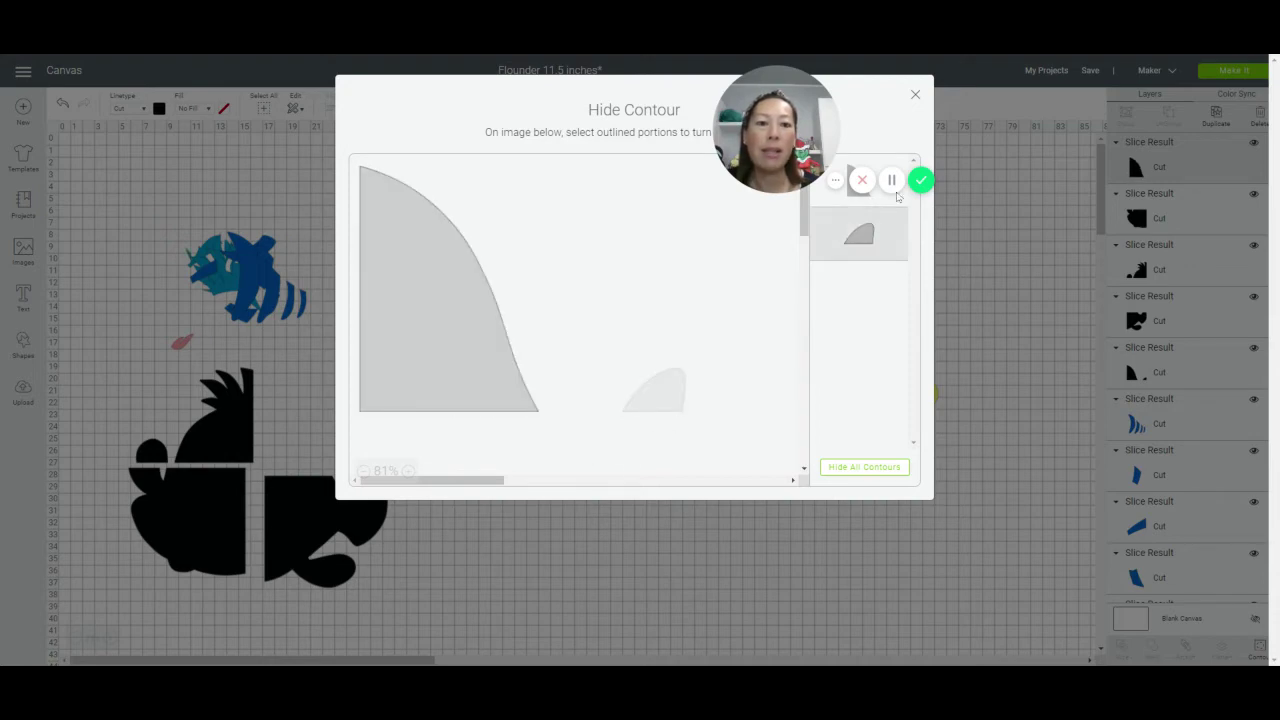
{"action": "left_click", "coordinate": [915, 94]}
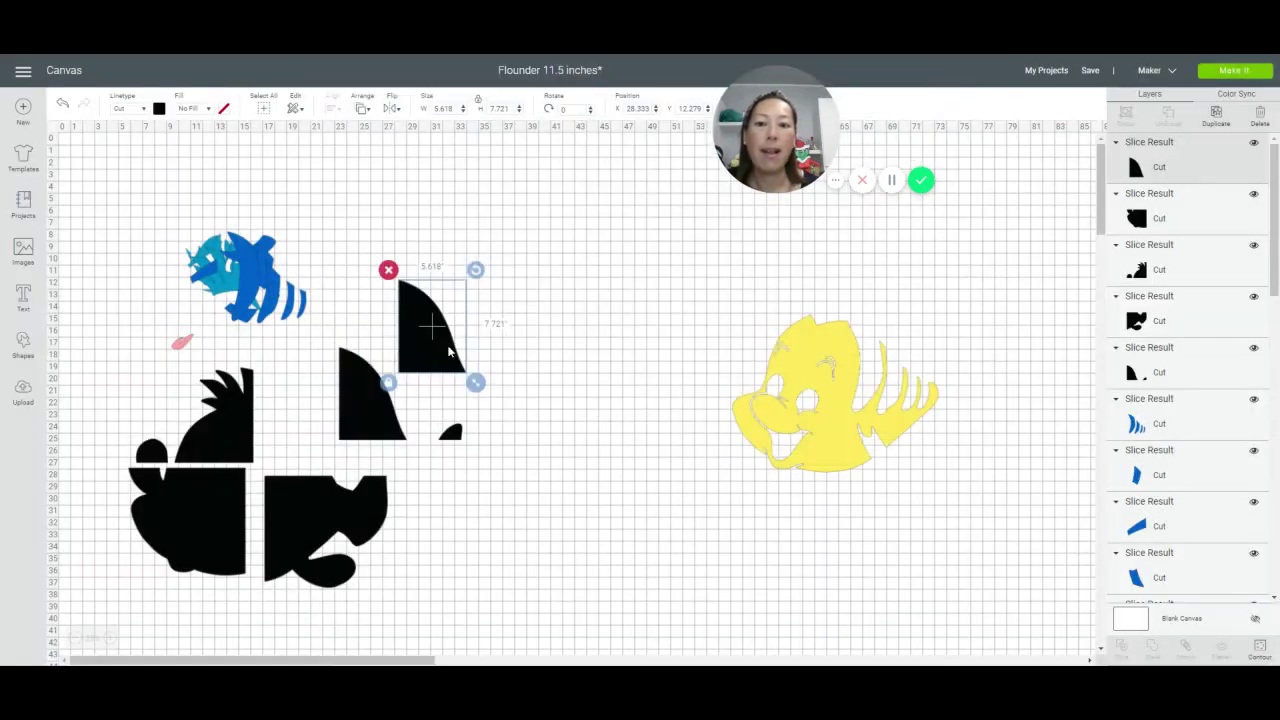
{"action": "left_click_drag", "start_coordinate": [432, 328], "coordinate": [405, 261]}
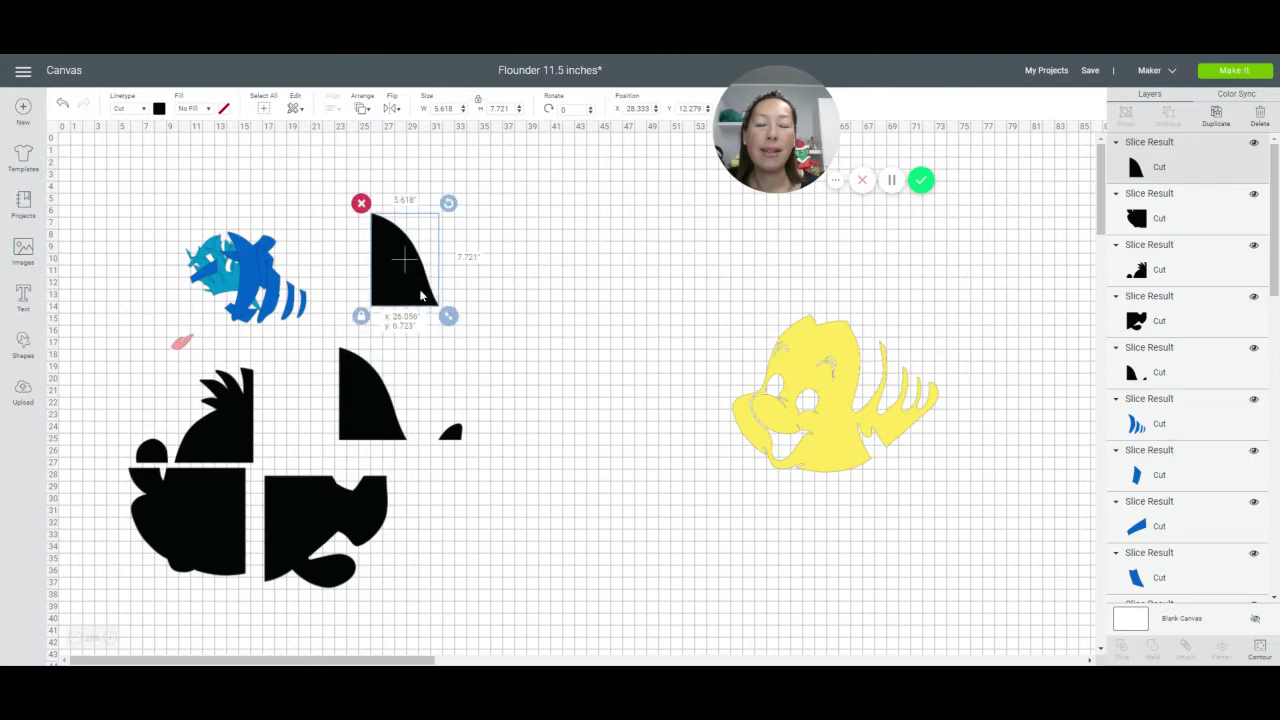
Hide the large body contour in the original upper-right piece, and fit the separated body part and tail tip back above the lower-right piece
{"action": "left_click", "coordinate": [378, 401]}
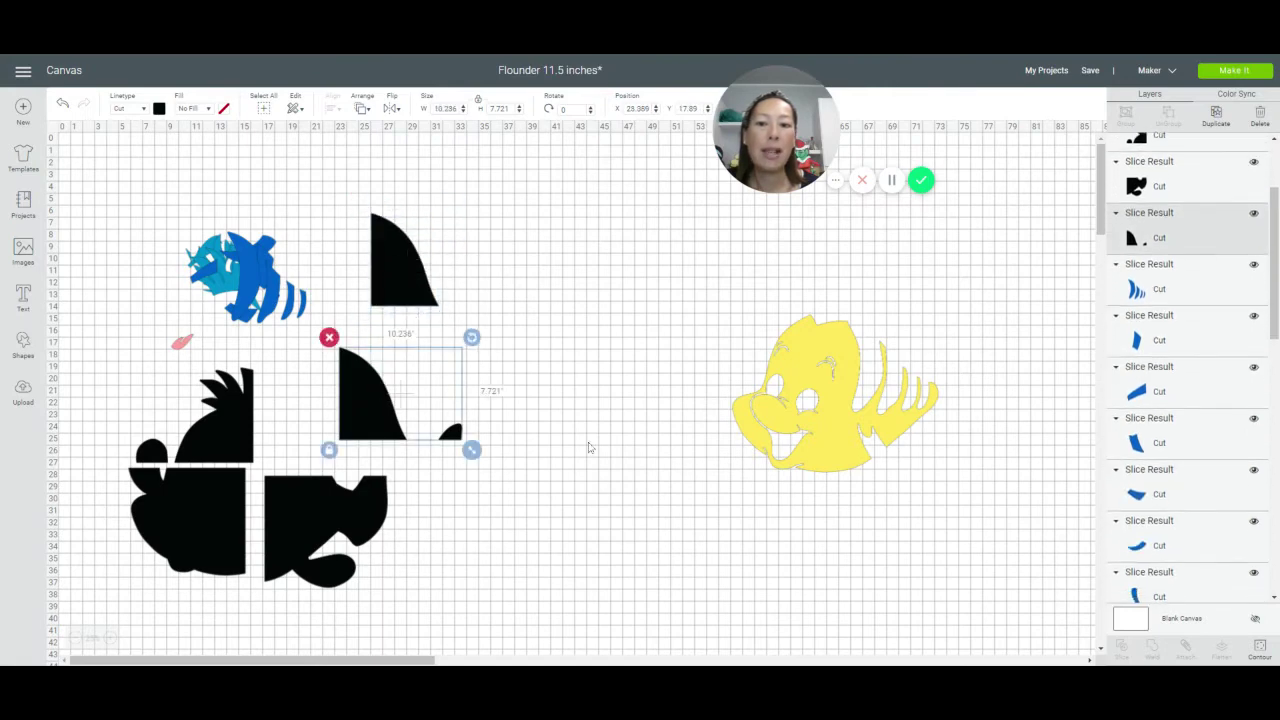
{"action": "left_click", "coordinate": [1259, 652]}
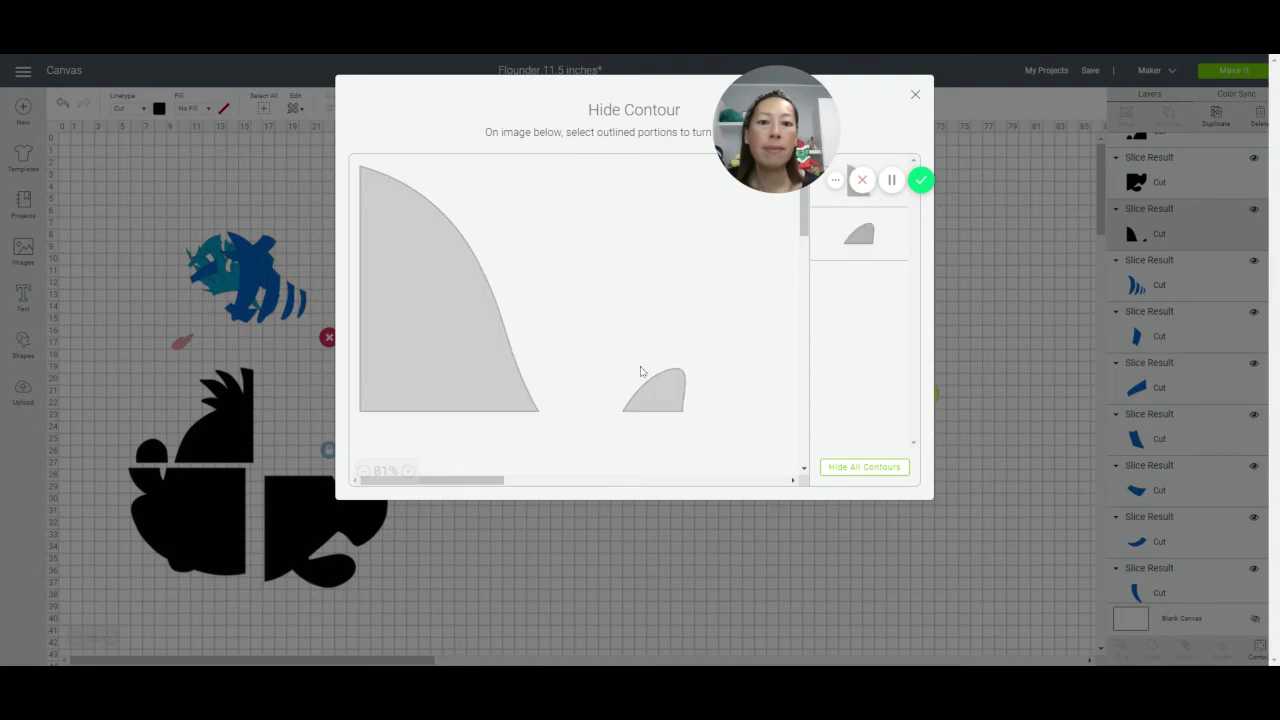
{"action": "left_click", "coordinate": [406, 311]}
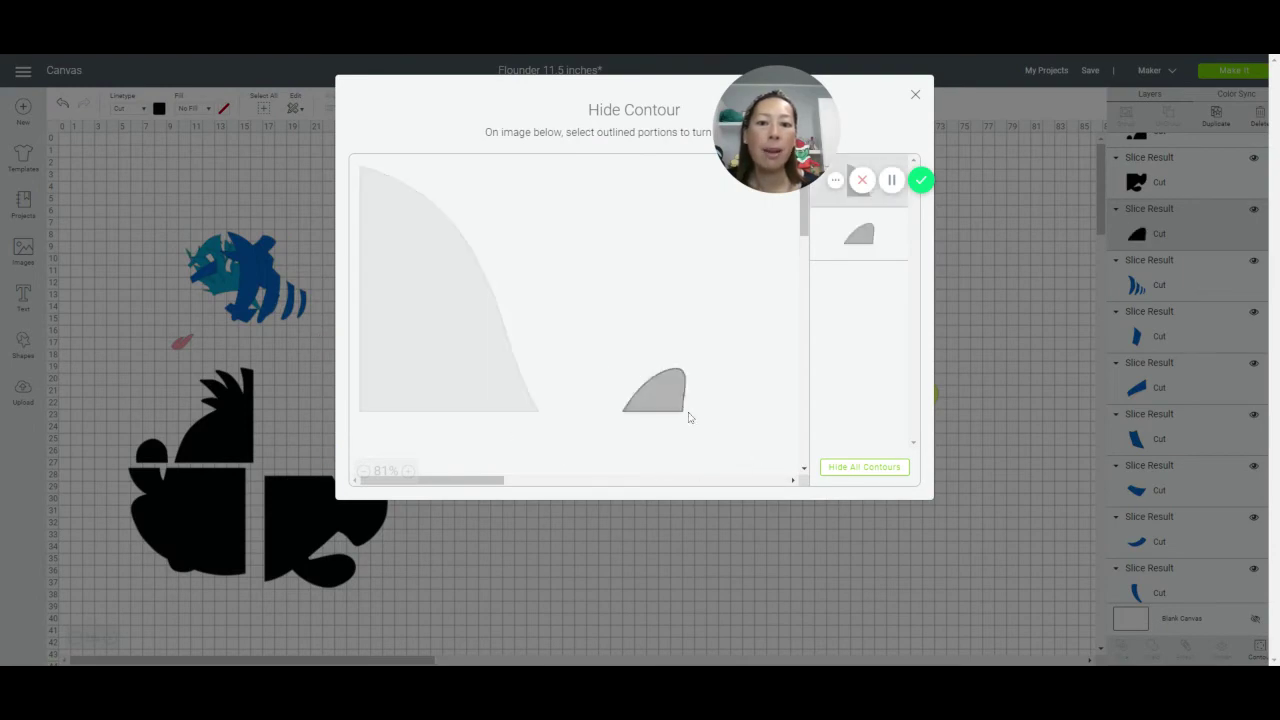
{"action": "left_click", "coordinate": [915, 95]}
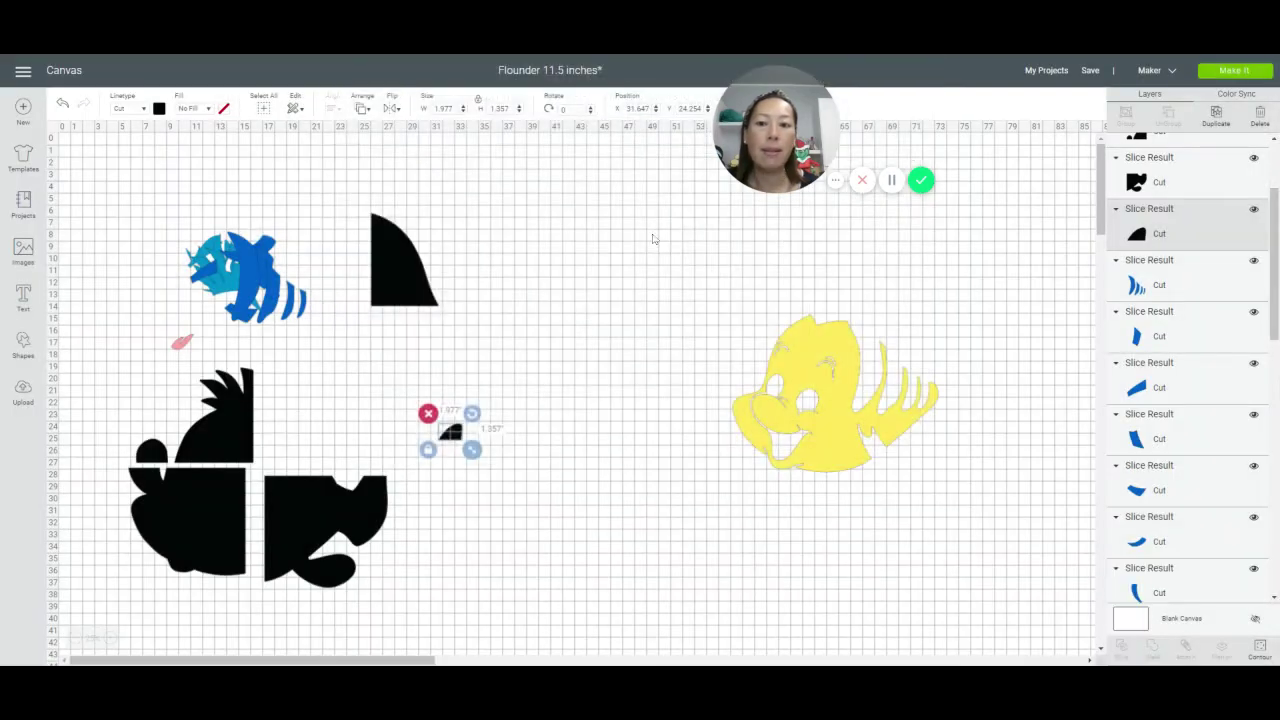
{"action": "left_click_drag", "start_coordinate": [412, 288], "coordinate": [307, 450]}
{"action": "left_click_drag", "start_coordinate": [463, 434], "coordinate": [380, 457]}
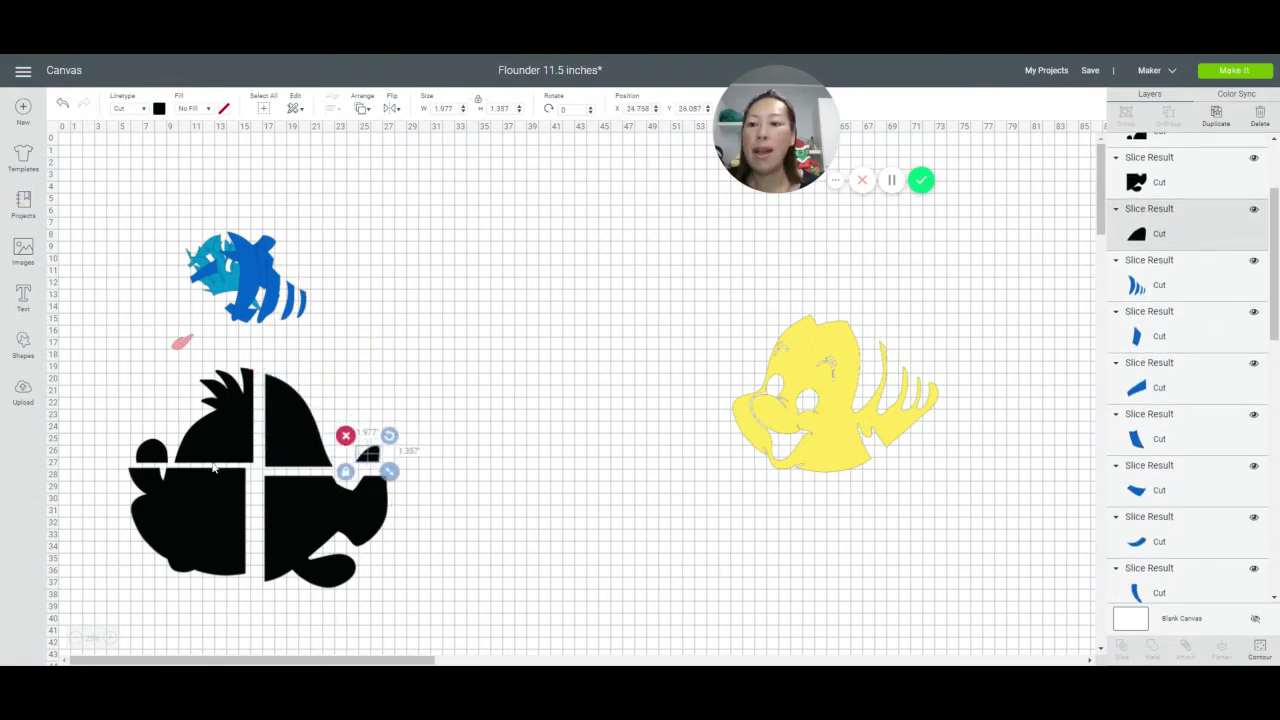
Duplicate the upper-left silhouette piece, and hide the small rounded fin contour in the copy to keep only its spiky body part
{"action": "left_click", "coordinate": [213, 441]}
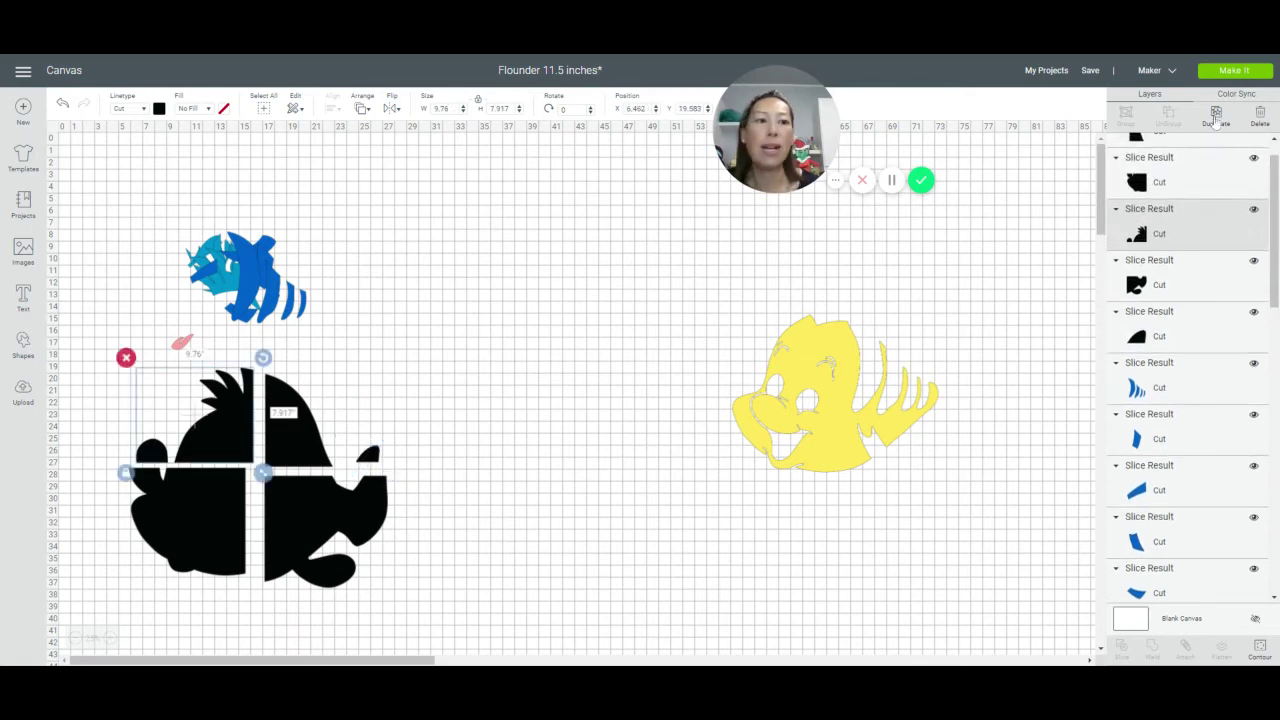
{"action": "left_click", "coordinate": [1216, 116]}
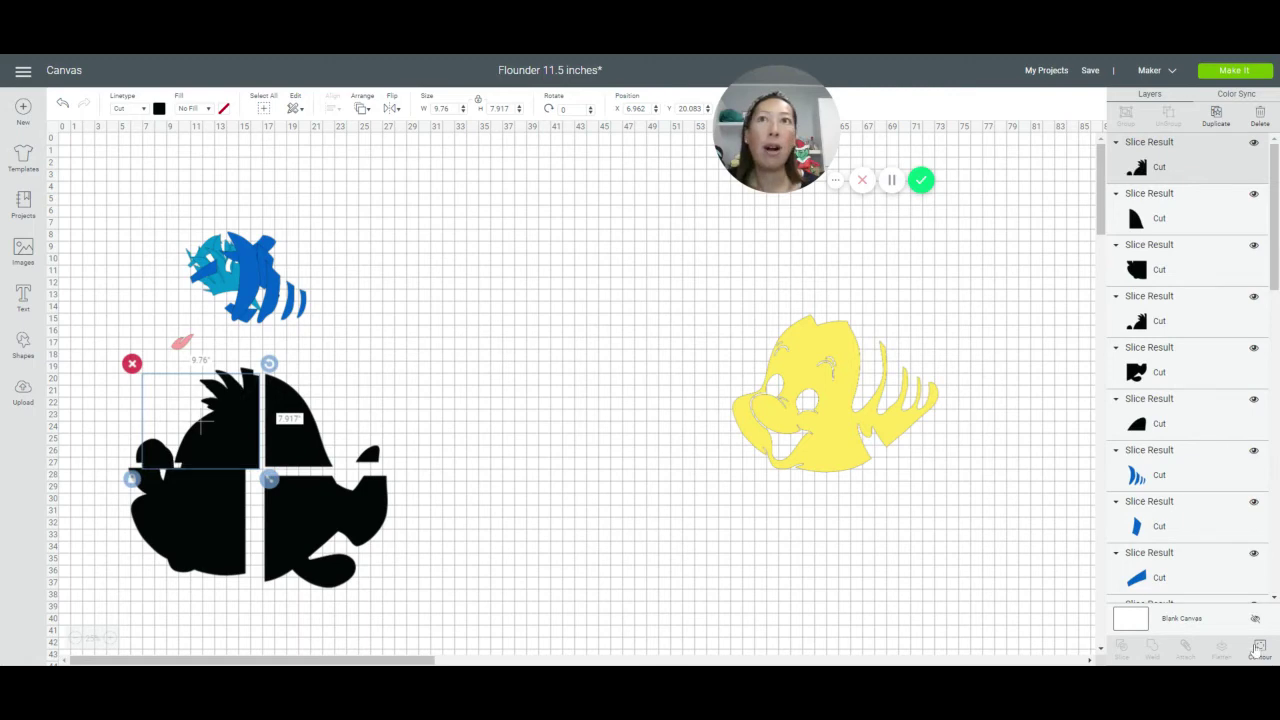
{"action": "left_click", "coordinate": [1259, 648]}
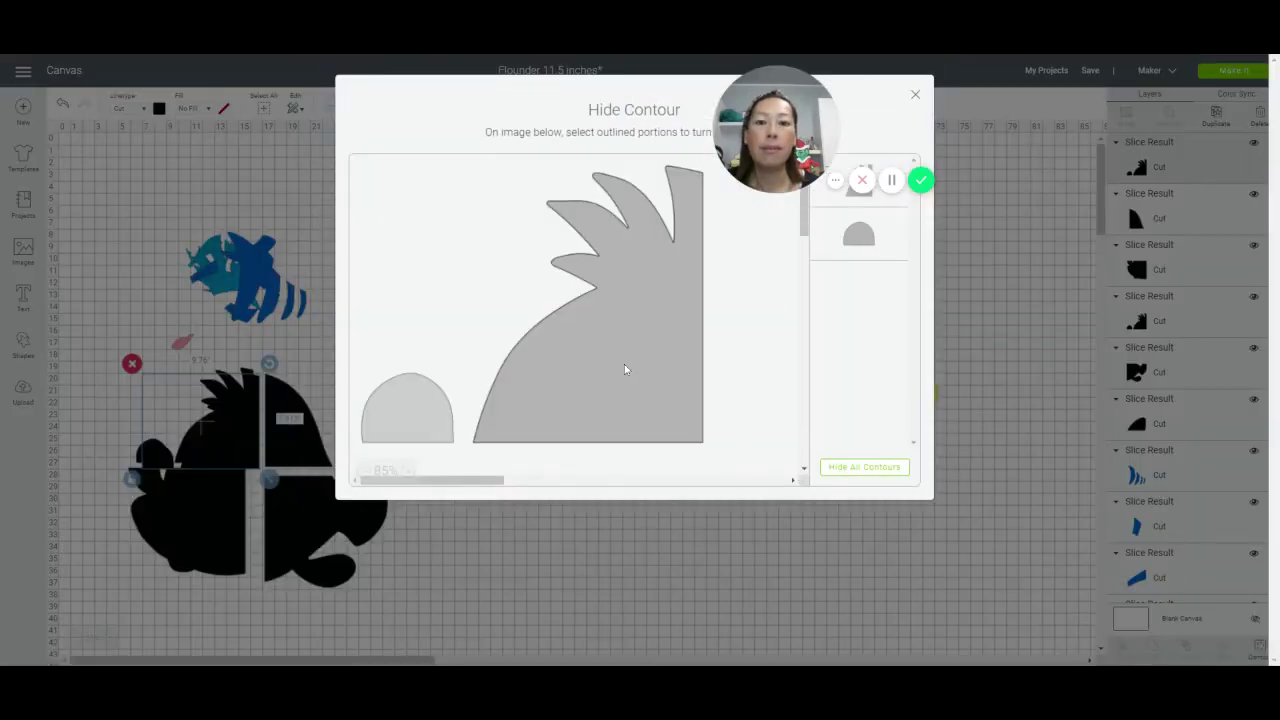
{"action": "left_click", "coordinate": [414, 420]}
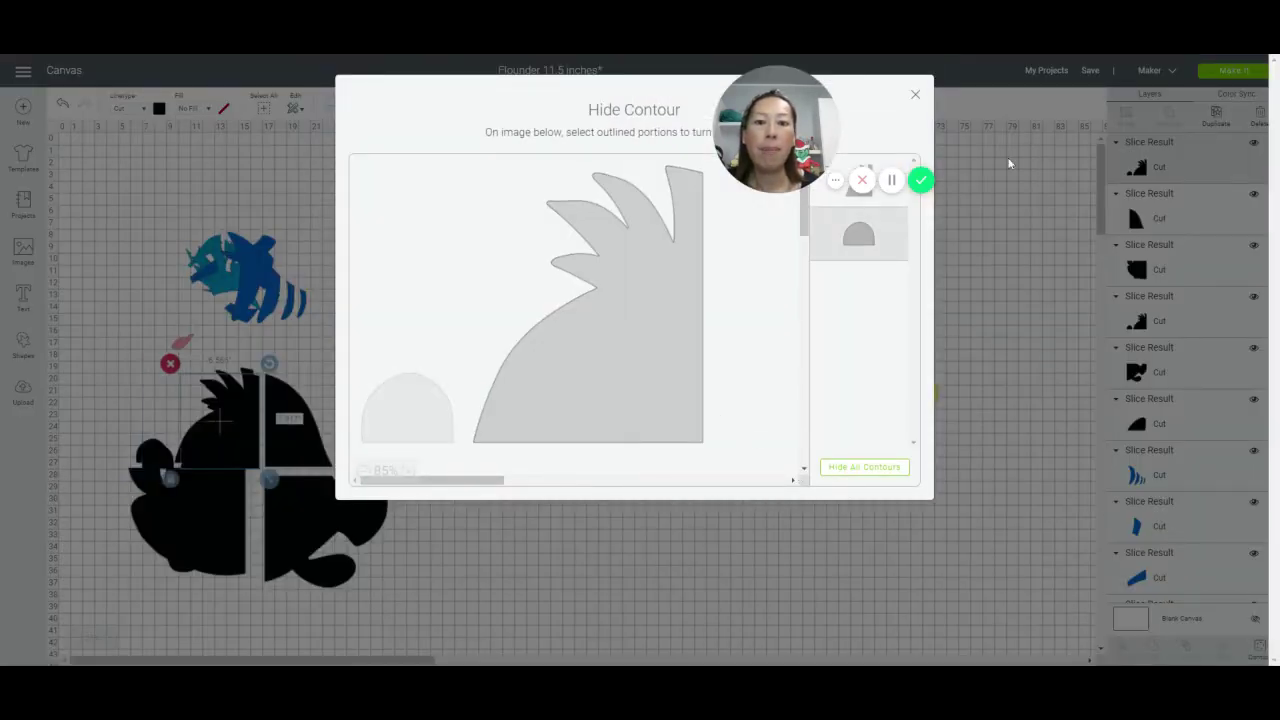
{"action": "left_click", "coordinate": [915, 94]}
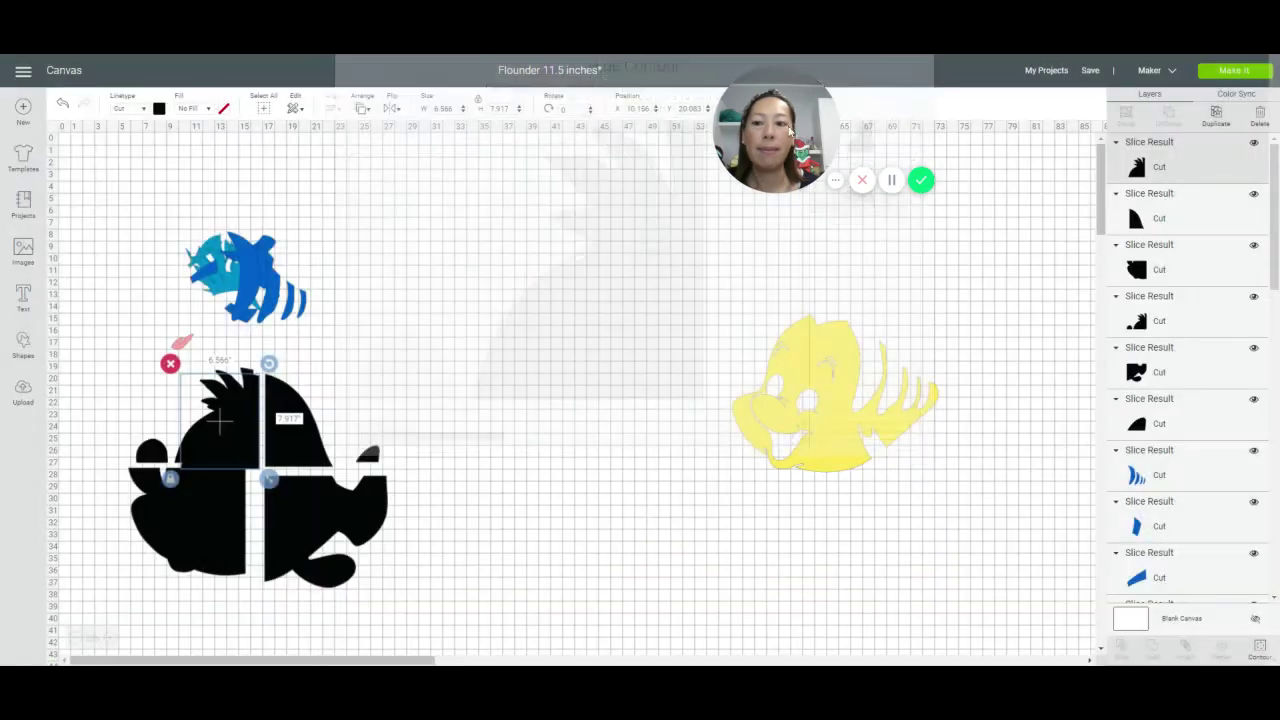
{"action": "mouse_move", "coordinate": [234, 426]}
{"action": "left_mouse_down"}
{"action": "mouse_move", "coordinate": [233, 354]}
{"action": "mouse_move", "coordinate": [220, 418]}
{"action": "left_mouse_up"}
Hide the large spiky body contour in the original upper-left silhouette piece, keeping only its small rounded fin
{"action": "left_click", "coordinate": [141, 459]}
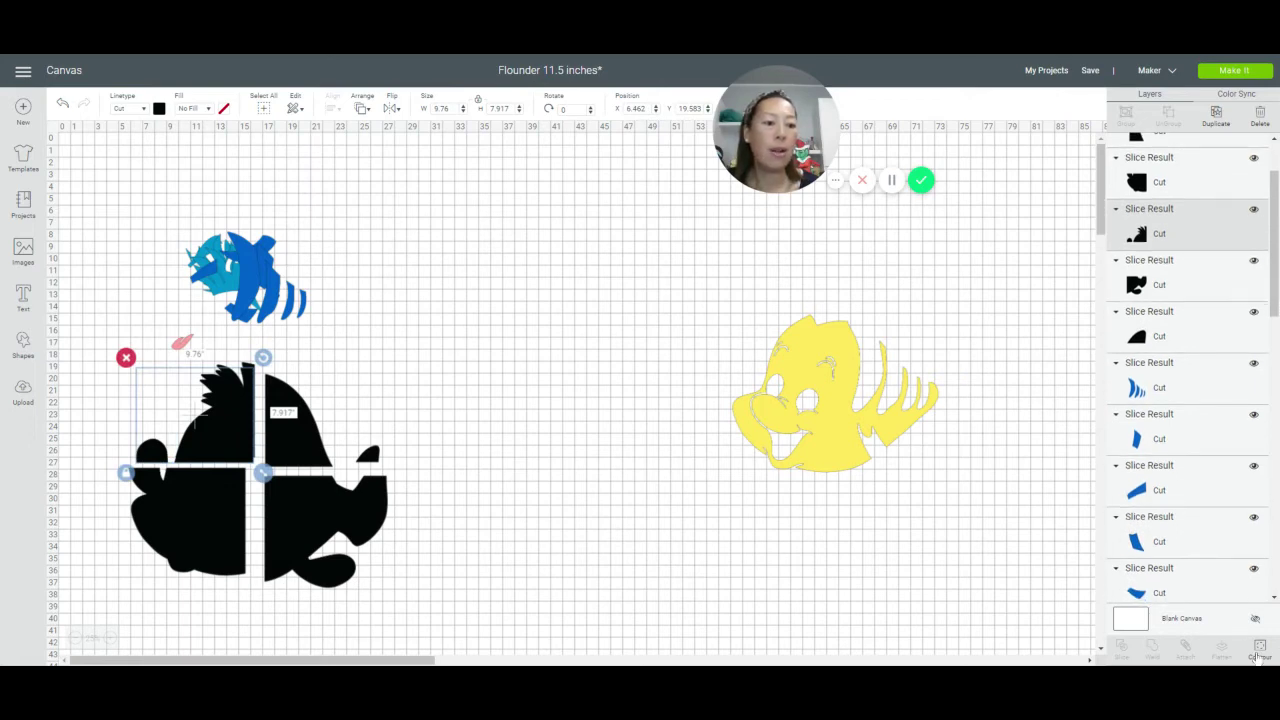
{"action": "left_click", "coordinate": [1260, 648]}
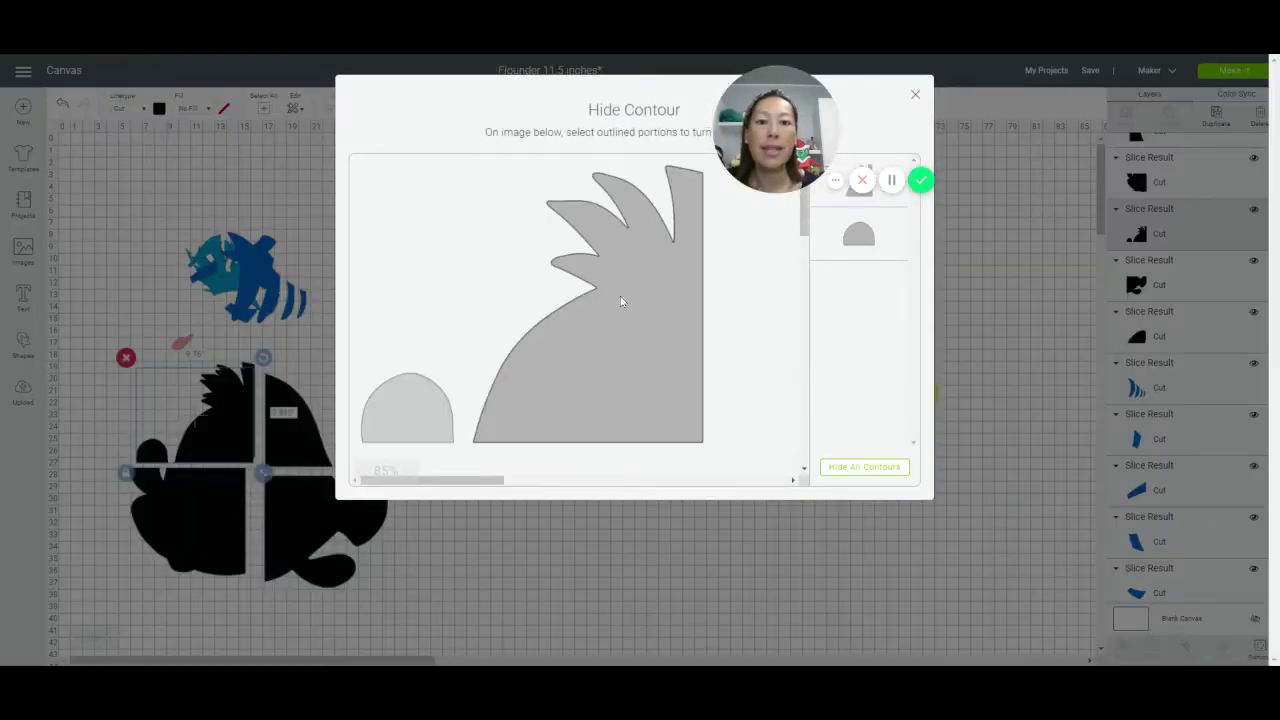
{"action": "left_click", "coordinate": [658, 282]}
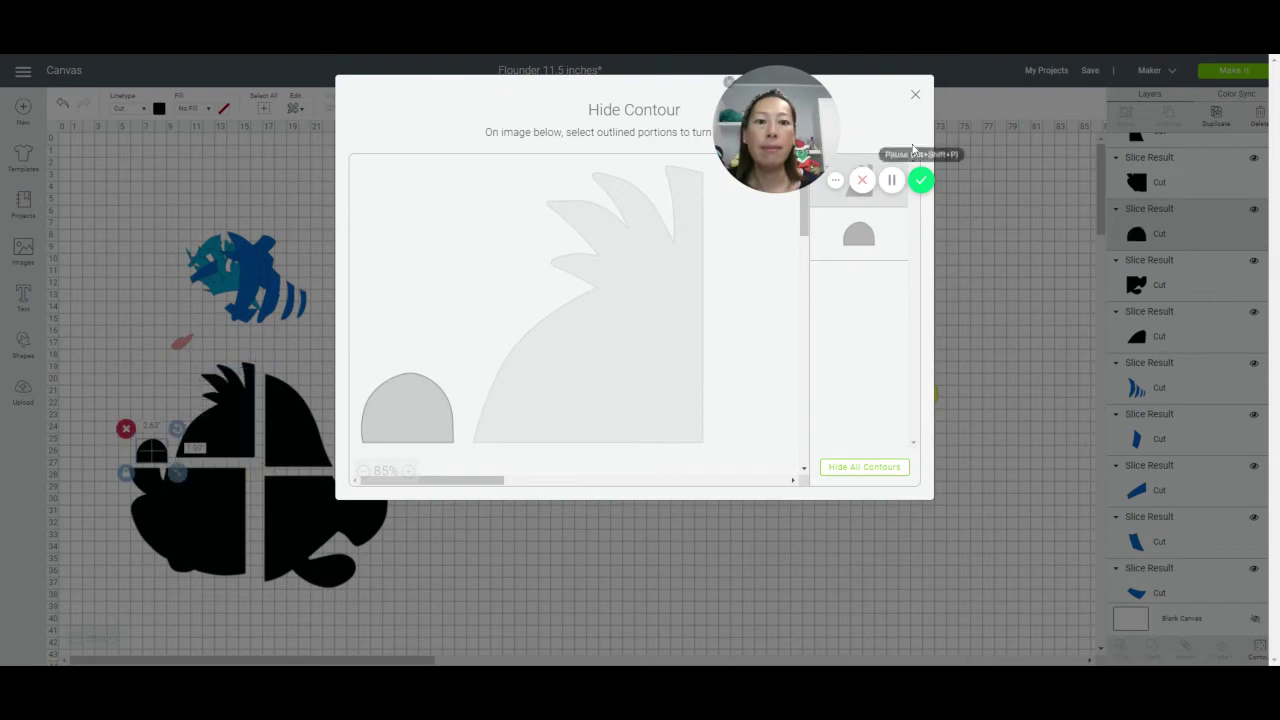
{"action": "left_click", "coordinate": [915, 95]}
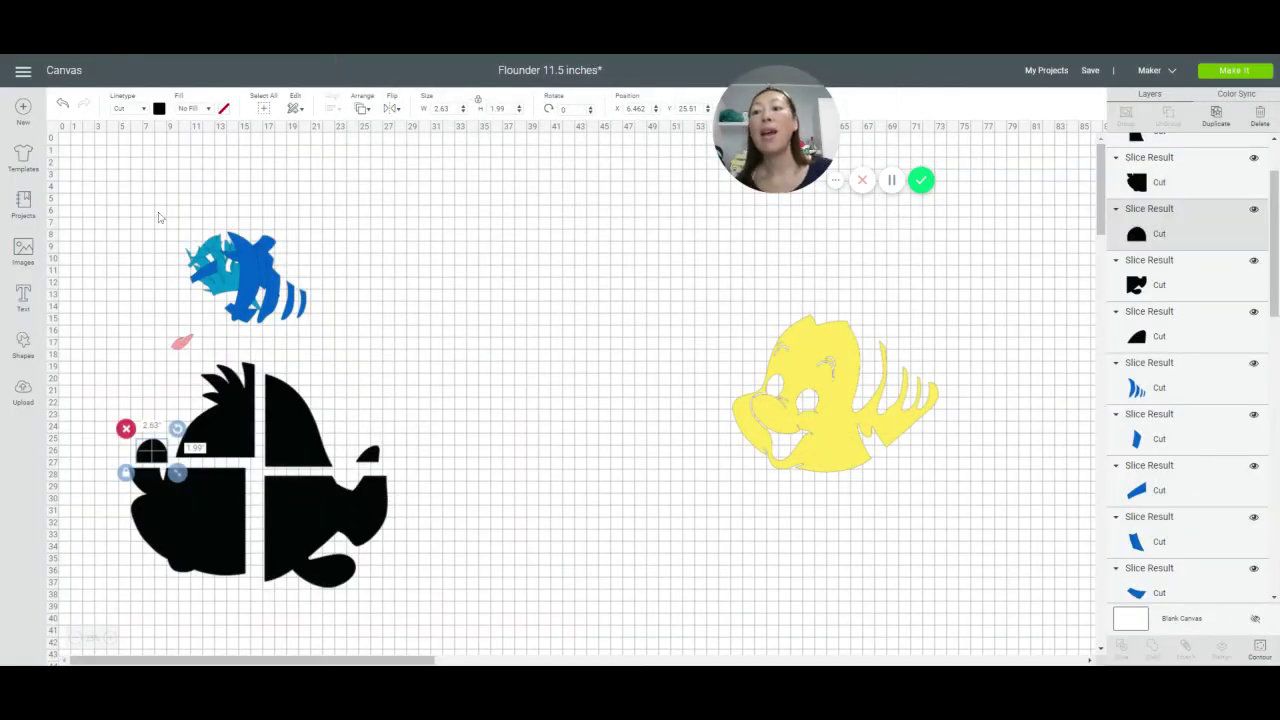
Insert a square shape and place it in the empty area between the black silhouette and the yellow Flounder
{"action": "left_click", "coordinate": [23, 343]}
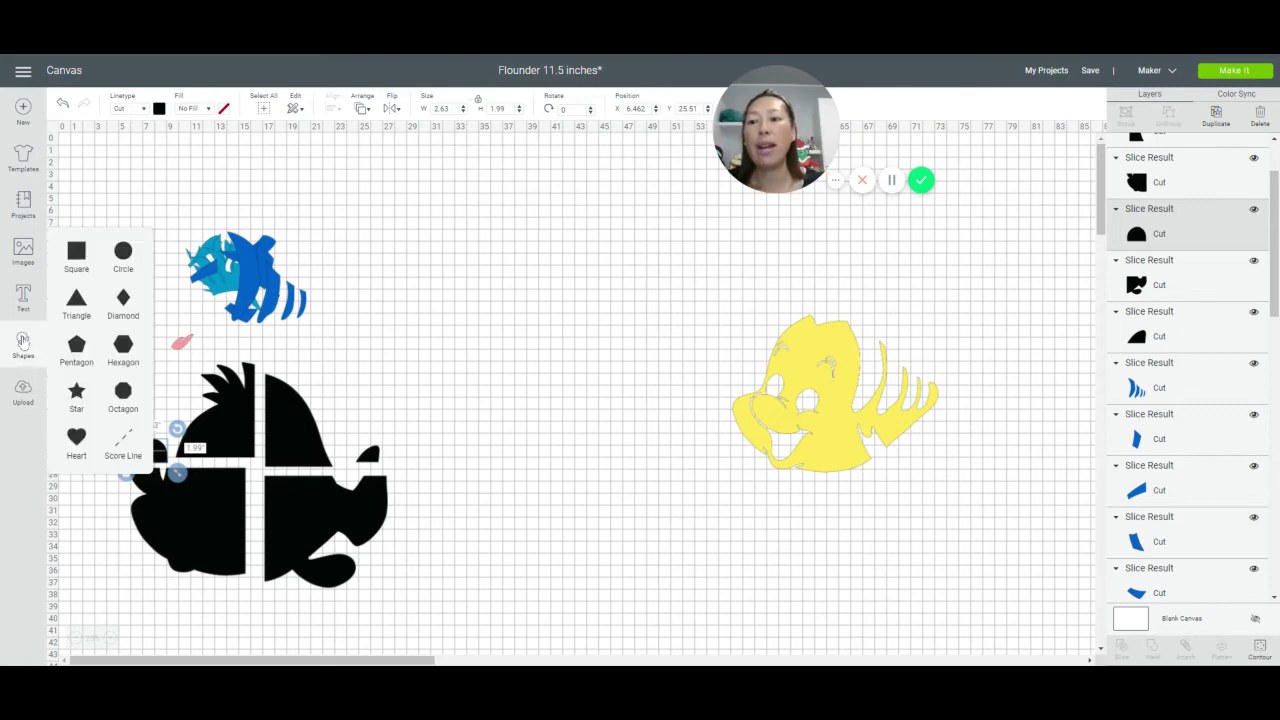
{"action": "left_click", "coordinate": [80, 256]}
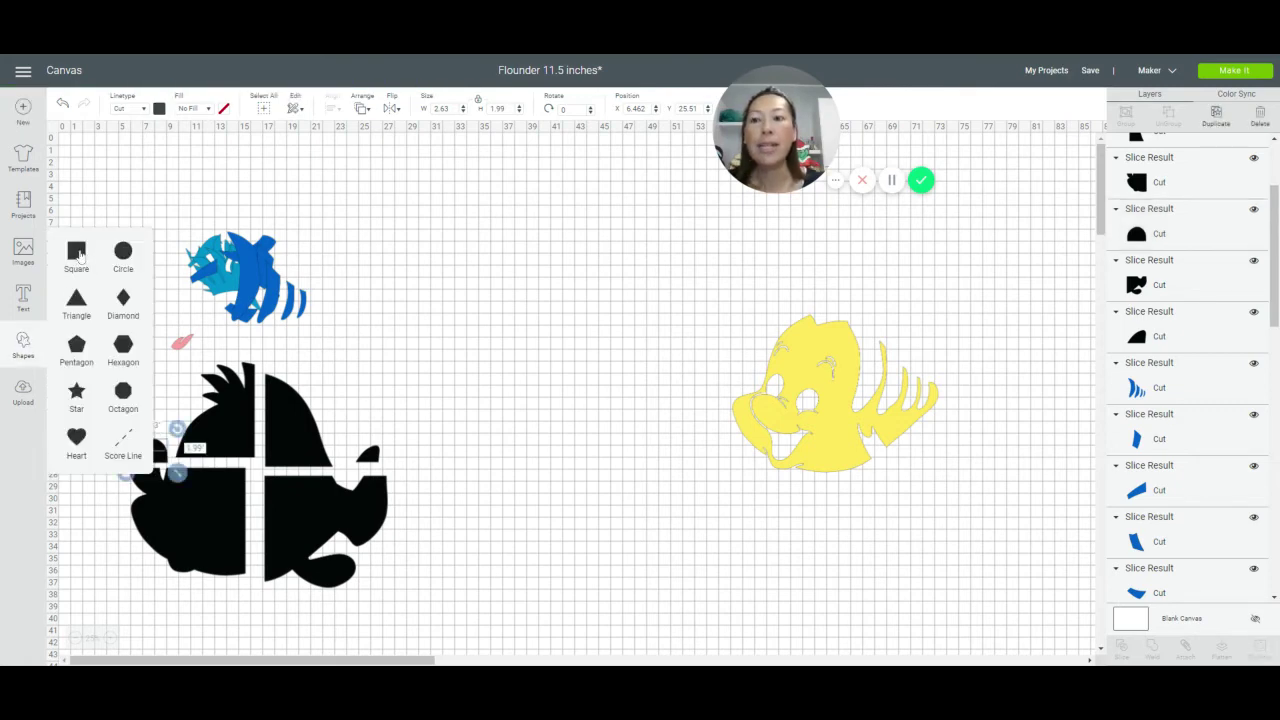
{"action": "left_click_drag", "start_coordinate": [96, 168], "coordinate": [629, 455]}
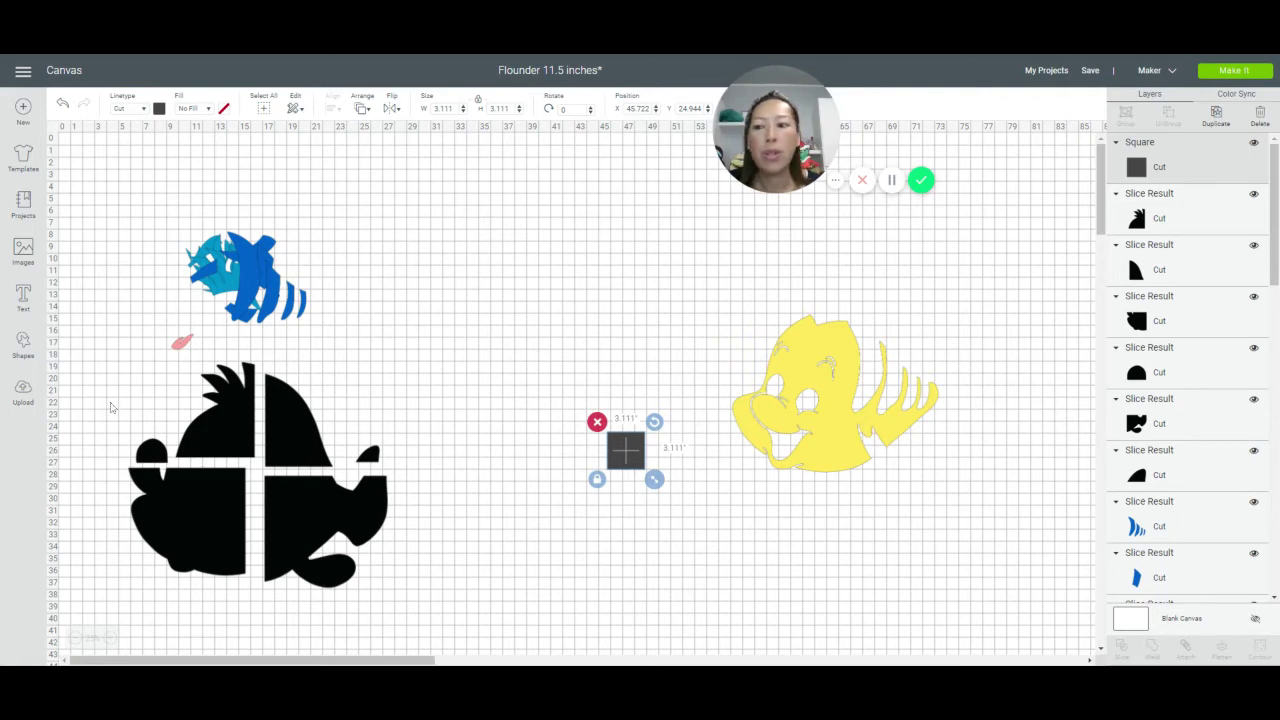
Add a circle, enlarge it to about 17.9 inches across, and place it beside the yellow Flounder's tail
{"action": "left_click", "coordinate": [24, 345]}
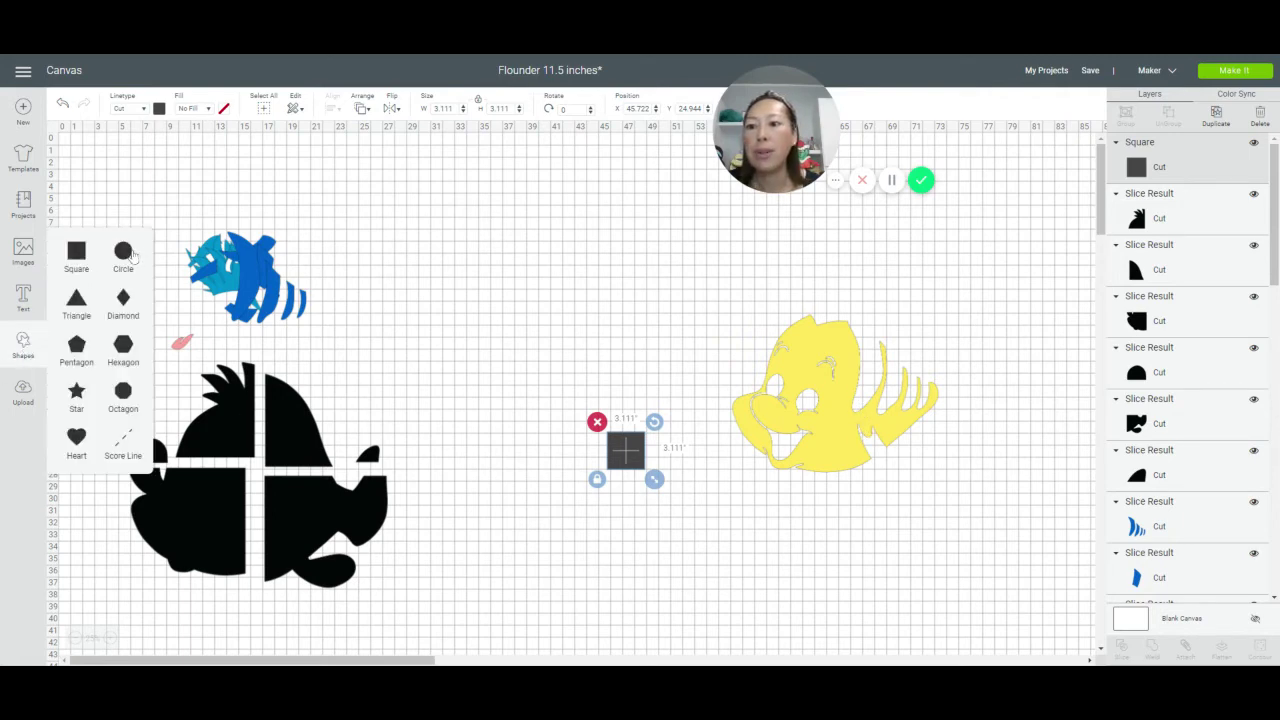
{"action": "left_click", "coordinate": [123, 254]}
{"action": "left_click_drag", "start_coordinate": [96, 168], "coordinate": [835, 506]}
{"action": "left_click_drag", "start_coordinate": [669, 356], "coordinate": [948, 401]}
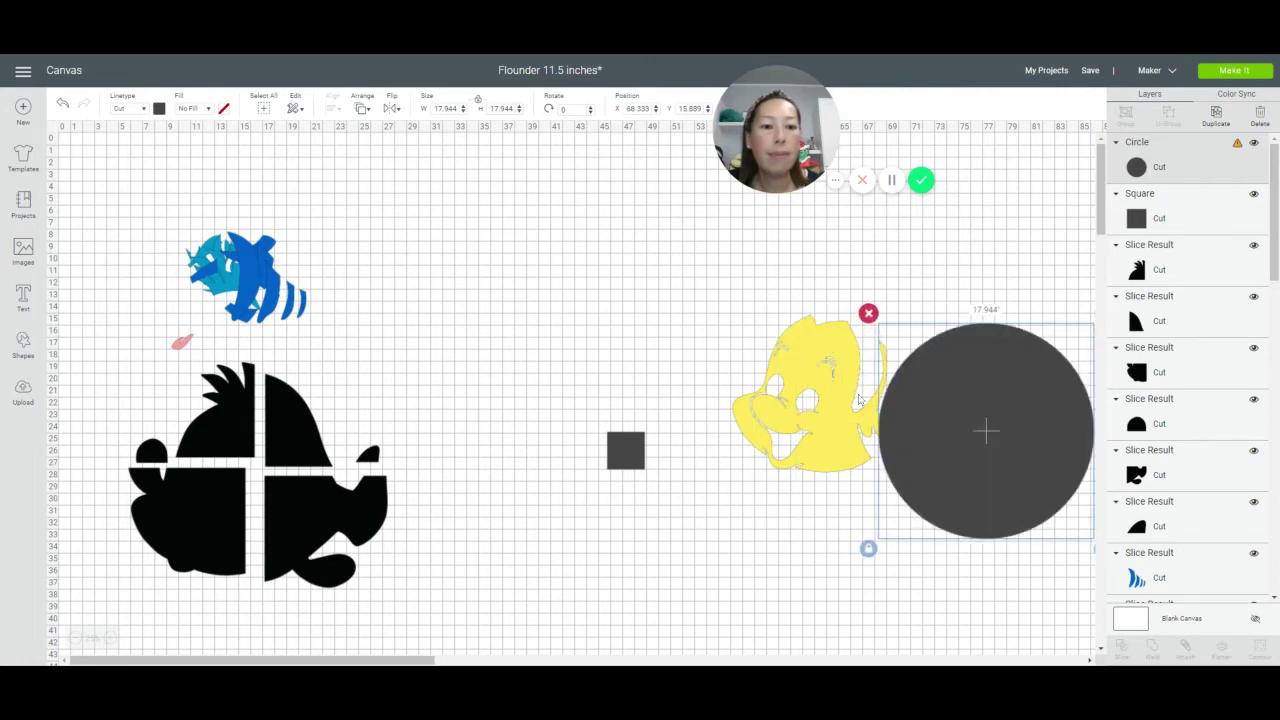
Shift the yellow Flounder toward the square, and move the circle over the Flounder's tail up to the edge of its body
{"action": "left_click", "coordinate": [800, 425]}
{"action": "left_click_drag", "start_coordinate": [800, 425], "coordinate": [780, 455]}
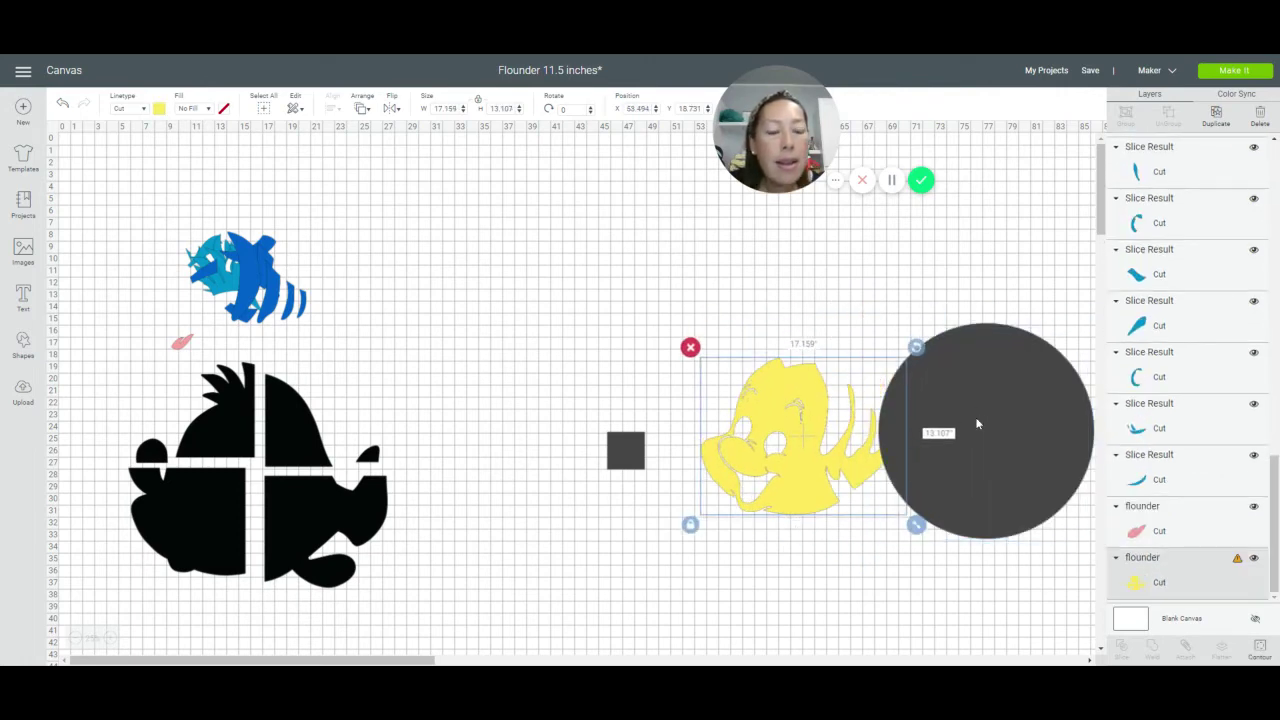
{"action": "left_click", "coordinate": [960, 423]}
{"action": "left_click_drag", "start_coordinate": [945, 430], "coordinate": [925, 444]}
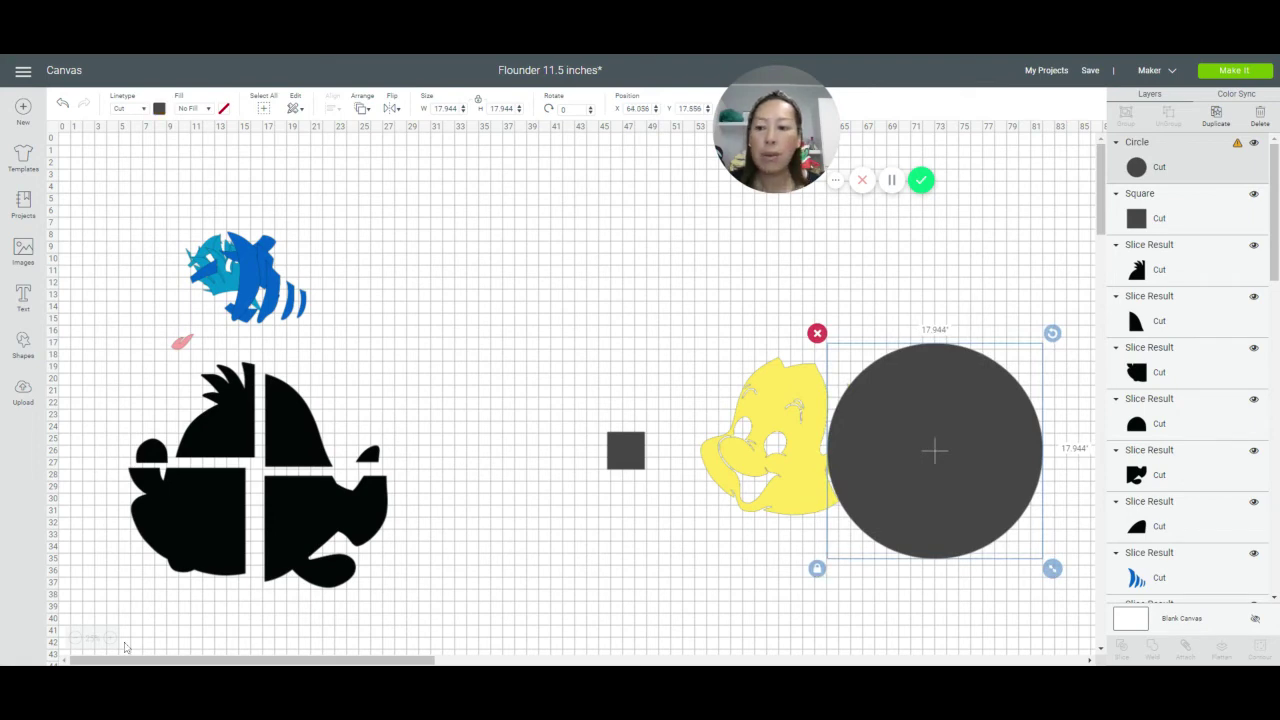
Unlock the circle's proportions and reshape it into an oval about 18 inches wide and 16.4 inches high over the tail
{"action": "left_click", "coordinate": [114, 640]}
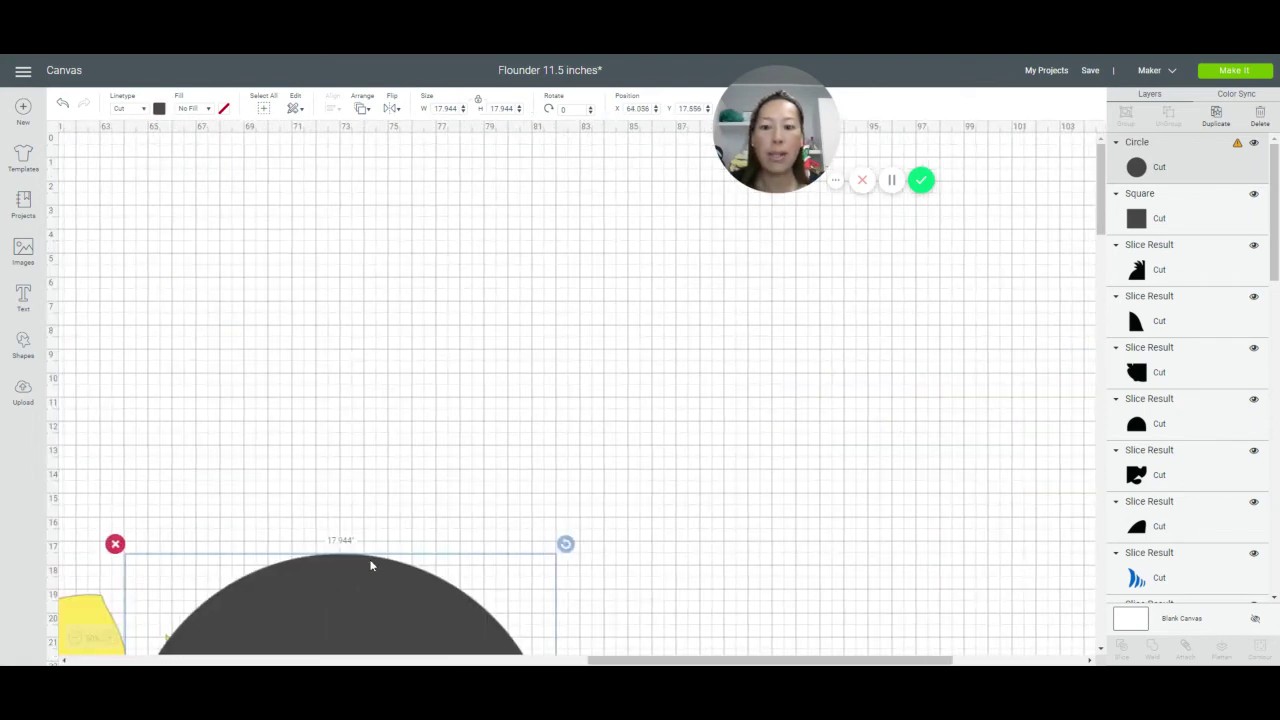
{"action": "scroll", "coordinate": [343, 478], "scroll_direction": "down", "scroll_amount": 5}
{"action": "scroll", "coordinate": [605, 495], "scroll_direction": "left", "scroll_amount": 10}
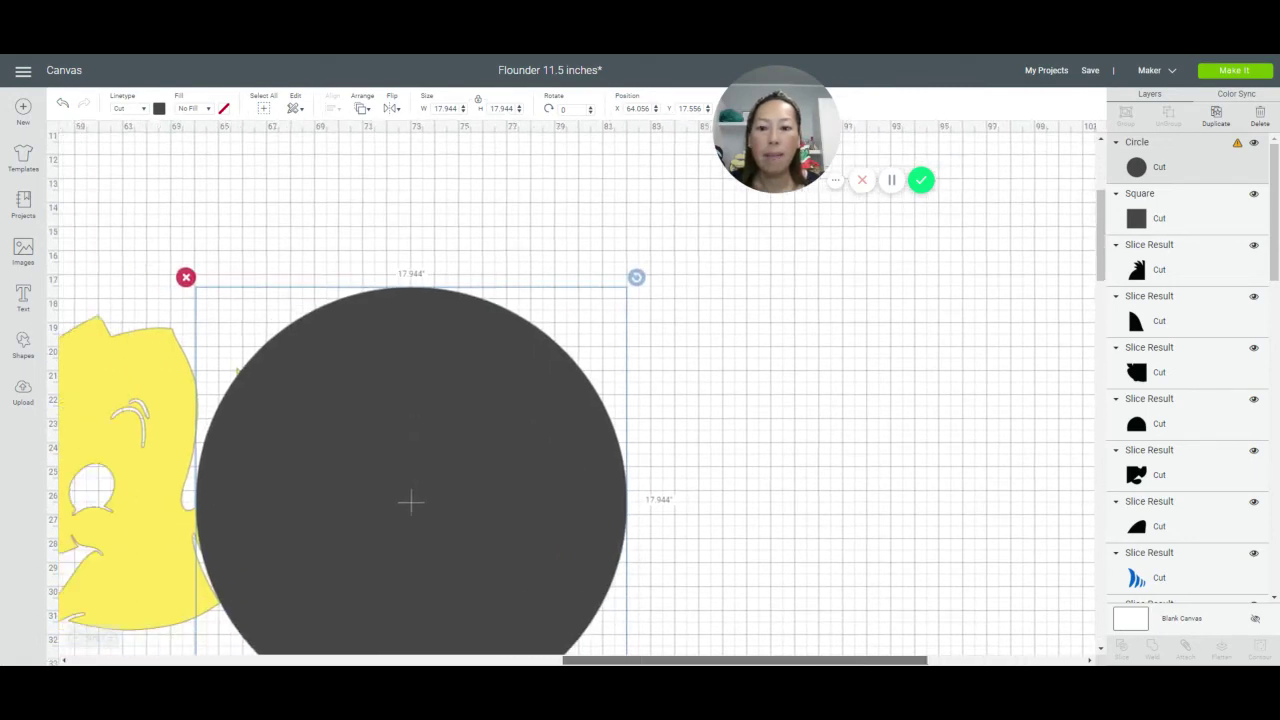
{"action": "scroll", "coordinate": [605, 495], "scroll_direction": "down", "scroll_amount": 3}
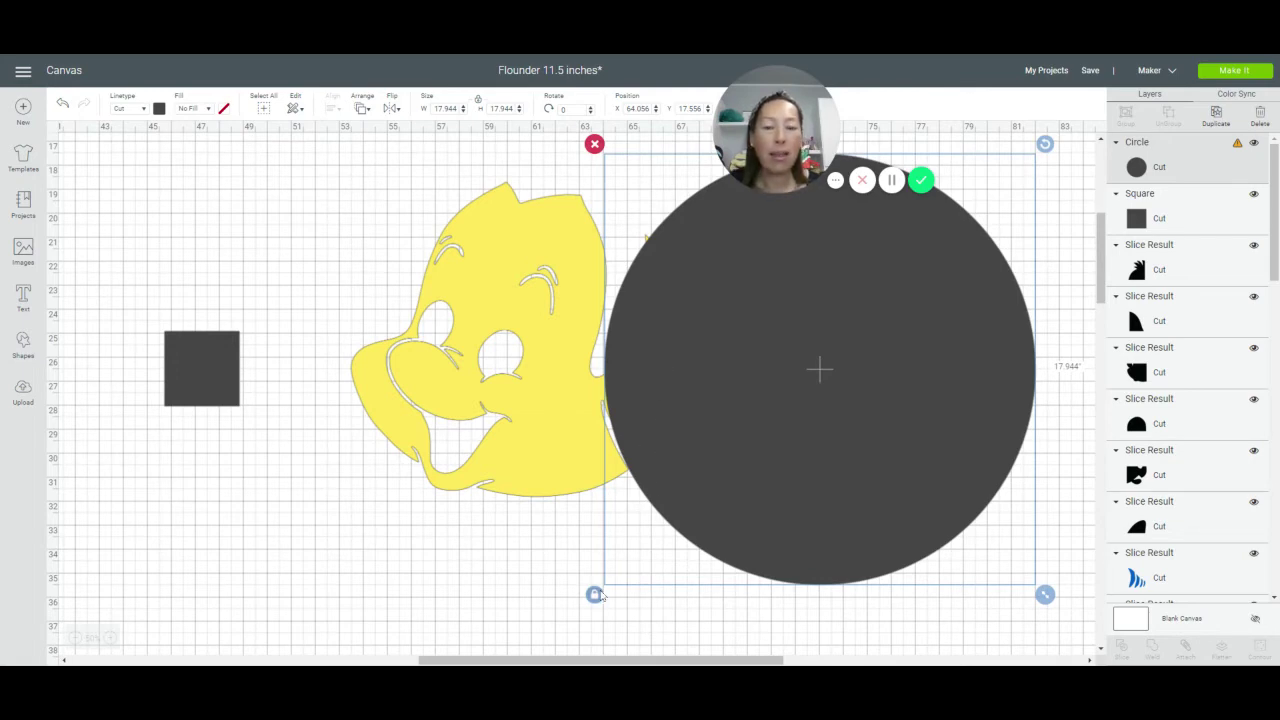
{"action": "left_click", "coordinate": [594, 596]}
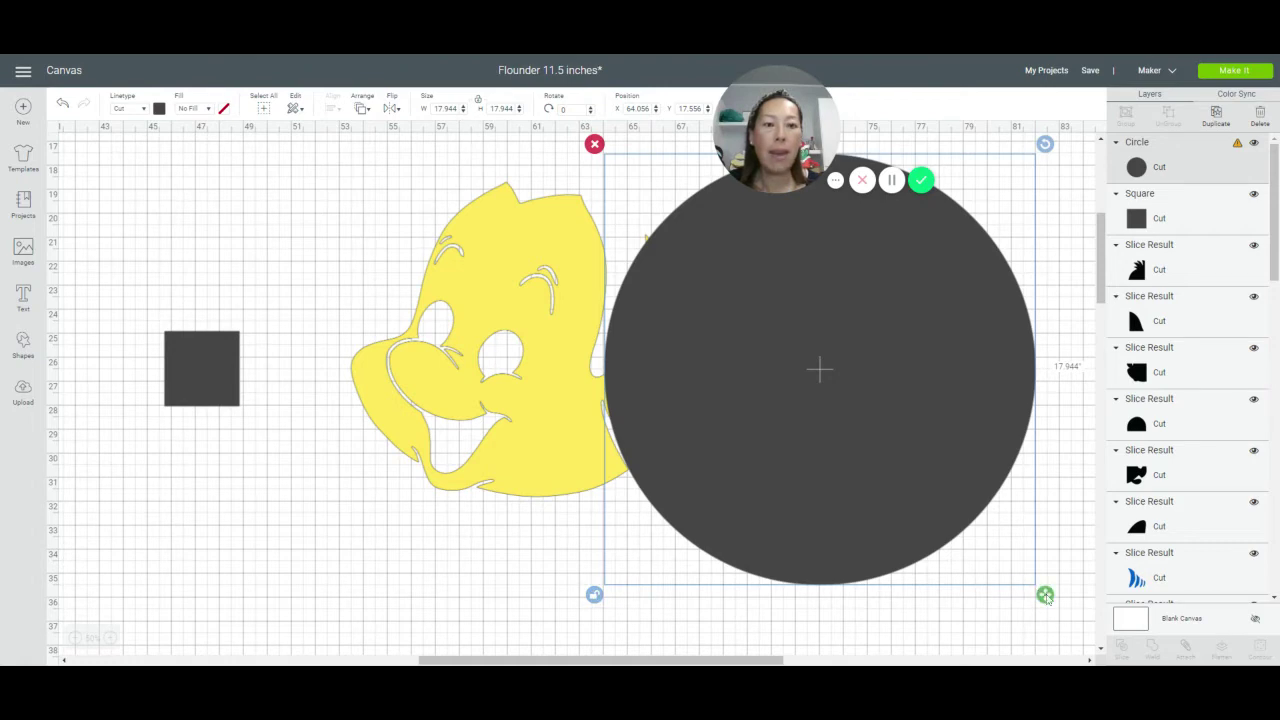
{"action": "left_click_drag", "start_coordinate": [1045, 595], "coordinate": [1027, 516]}
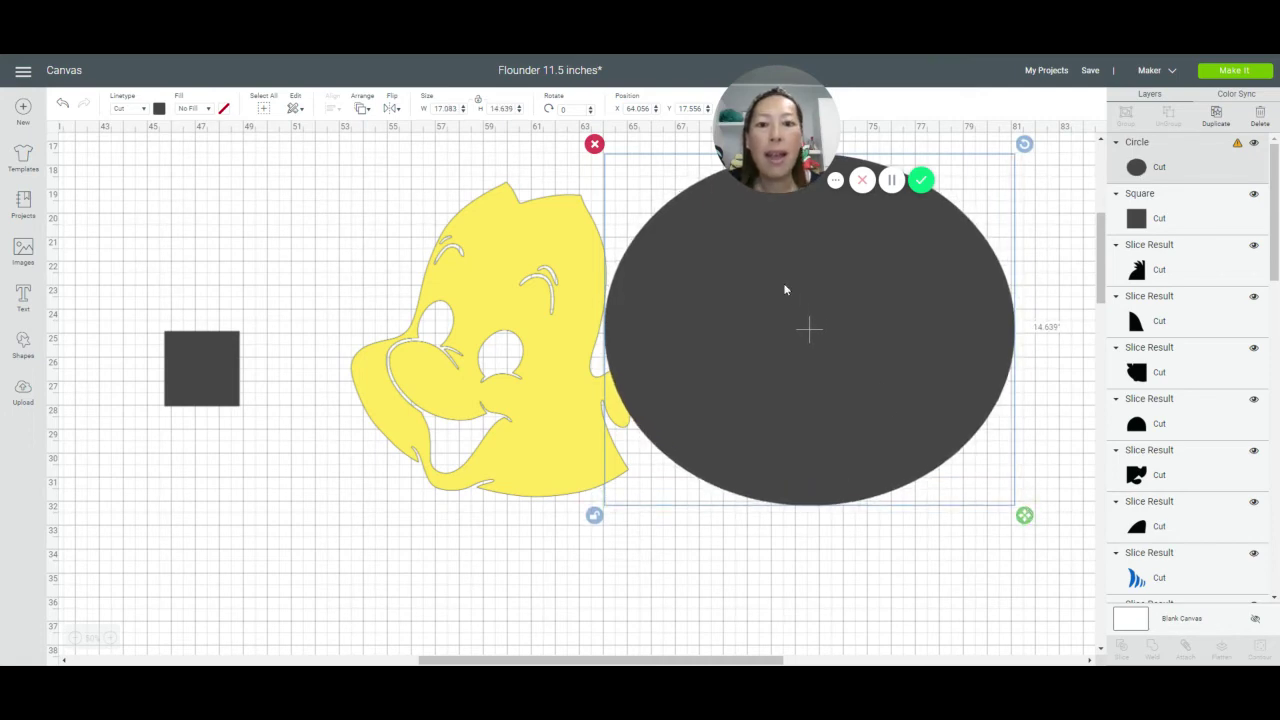
{"action": "left_click_drag", "start_coordinate": [785, 290], "coordinate": [810, 308]}
{"action": "left_click_drag", "start_coordinate": [1025, 553], "coordinate": [1047, 597]}
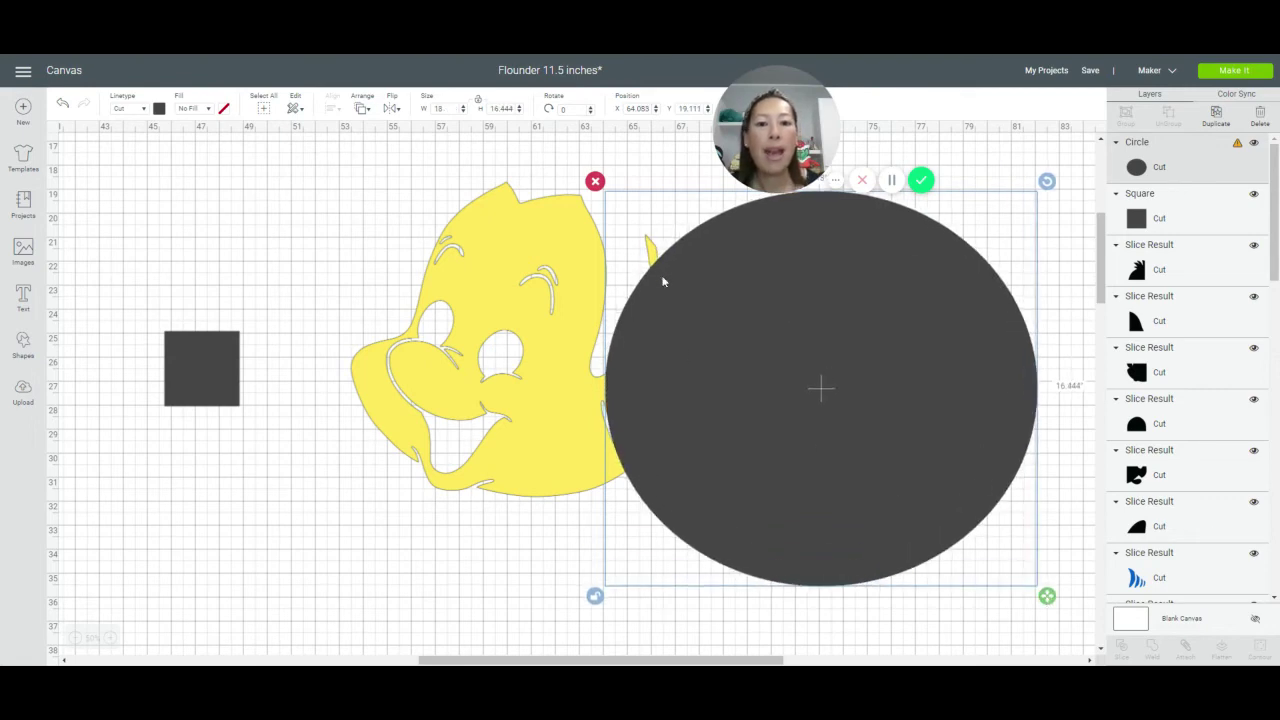
Enlarge the oval to about 24.7 by 19.6 inches, and align its edge with the narrow junction between the Flounder's body and tail
{"action": "left_click_drag", "start_coordinate": [762, 355], "coordinate": [755, 329]}
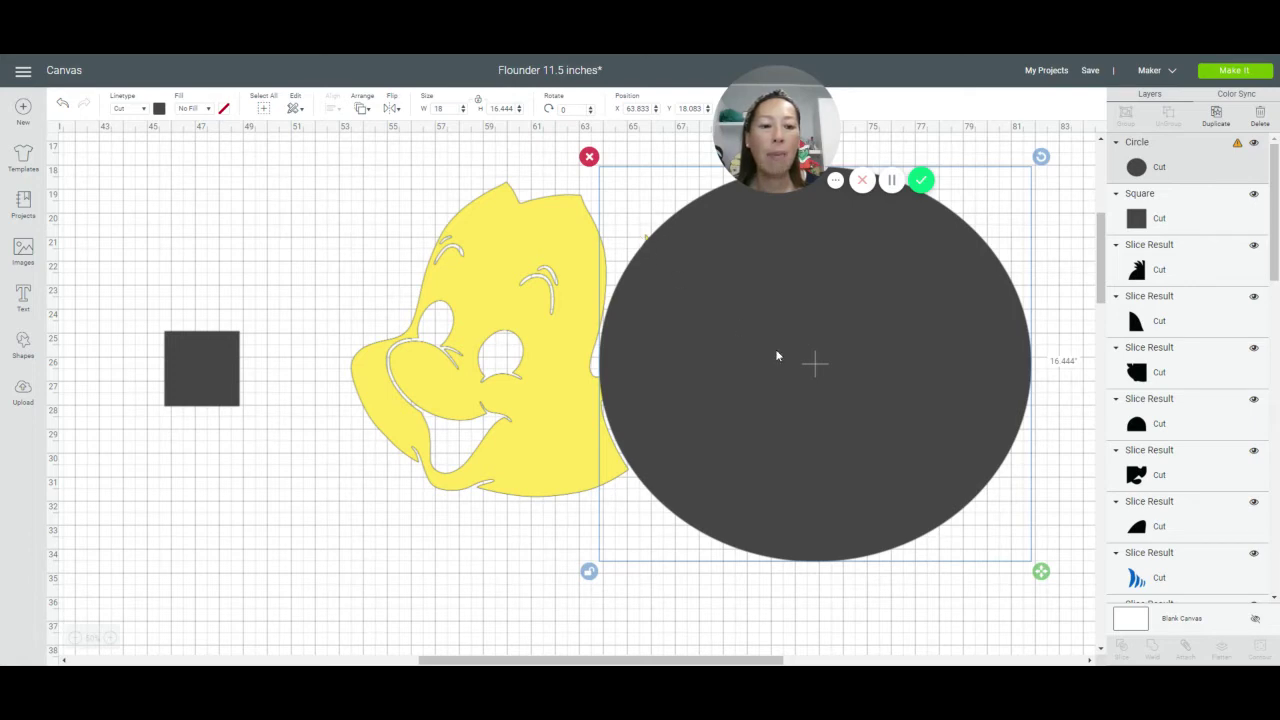
{"action": "left_click_drag", "start_coordinate": [1041, 571], "coordinate": [1071, 590]}
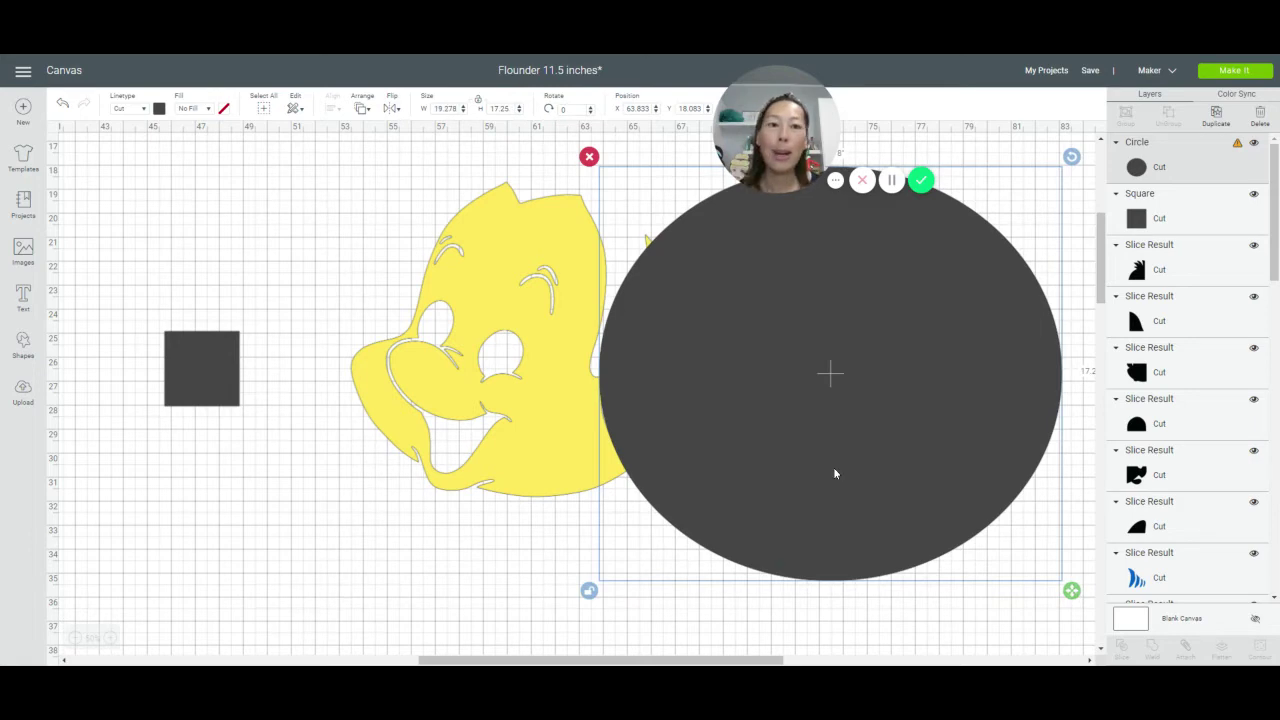
{"action": "left_click_drag", "start_coordinate": [835, 473], "coordinate": [835, 443]}
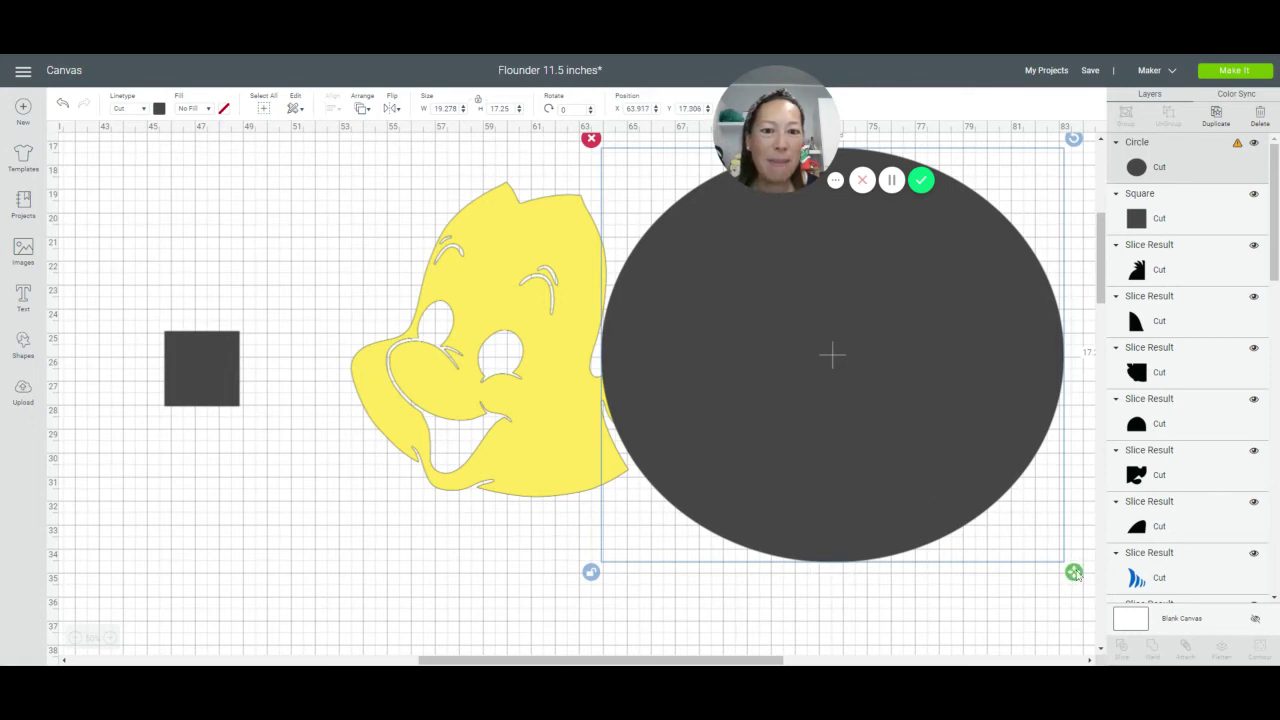
{"action": "left_click_drag", "start_coordinate": [1074, 572], "coordinate": [1136, 577]}
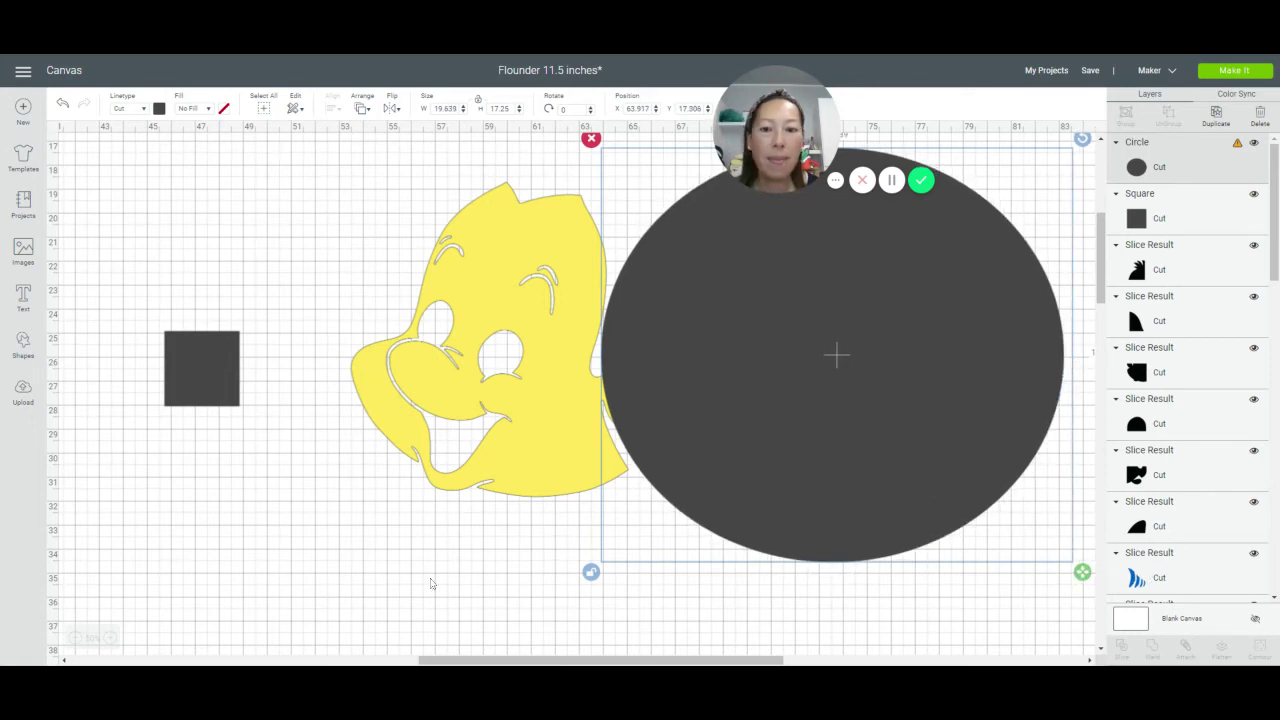
{"action": "left_click_drag", "start_coordinate": [575, 660], "coordinate": [674, 603]}
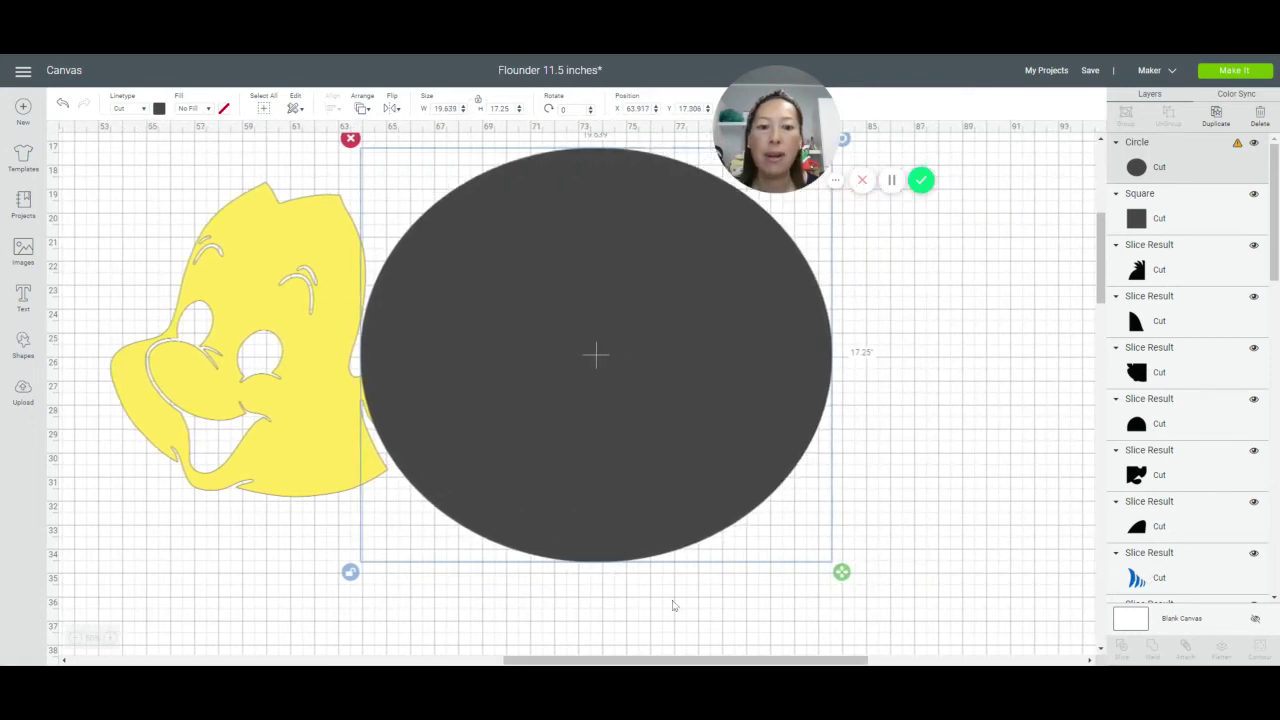
{"action": "left_click_drag", "start_coordinate": [845, 574], "coordinate": [963, 627]}
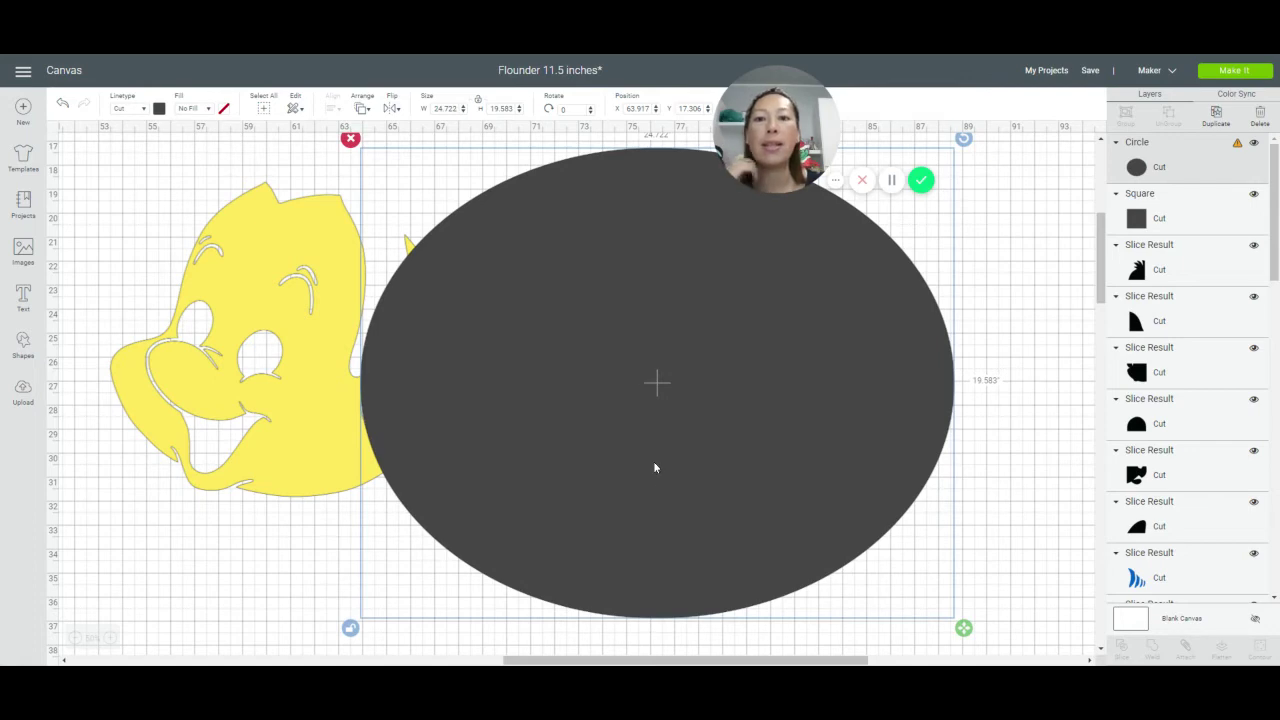
{"action": "mouse_move", "coordinate": [654, 463]}
{"action": "left_mouse_down"}
{"action": "mouse_move", "coordinate": [666, 457]}
{"action": "mouse_move", "coordinate": [660, 477]}
{"action": "mouse_move", "coordinate": [654, 443]}
{"action": "left_mouse_up"}
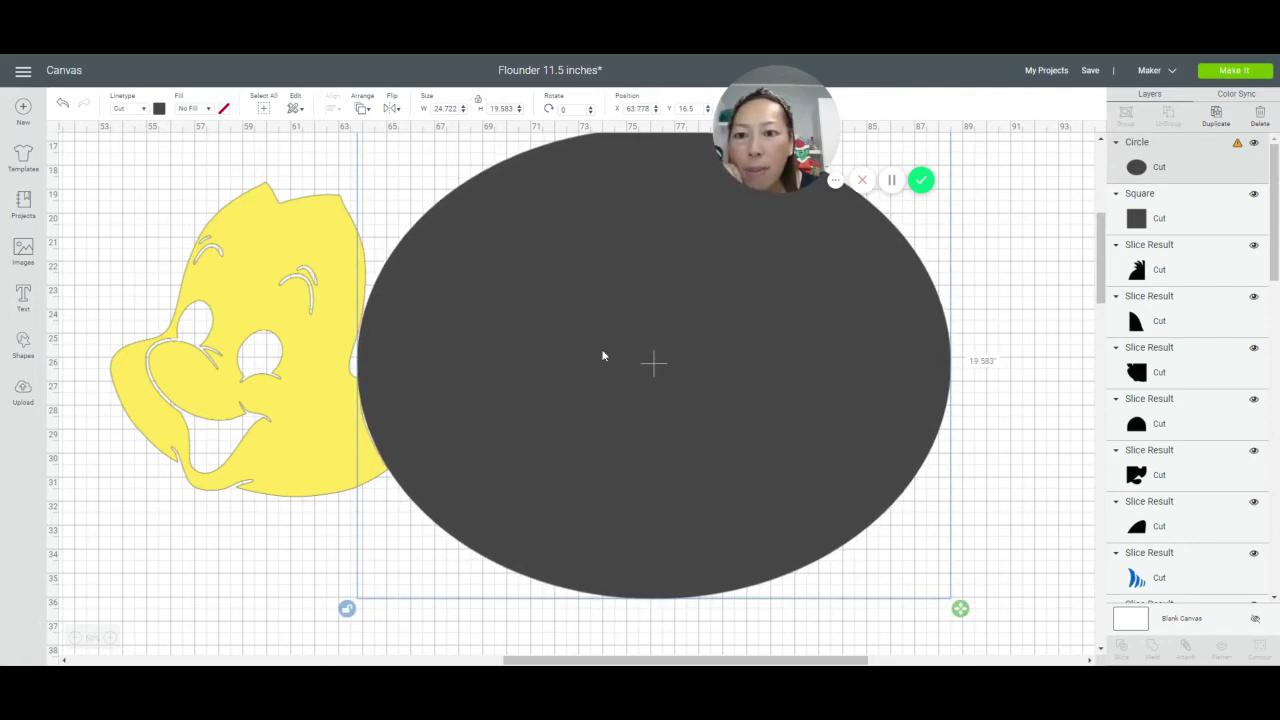
{"action": "left_click_drag", "start_coordinate": [603, 355], "coordinate": [603, 353]}
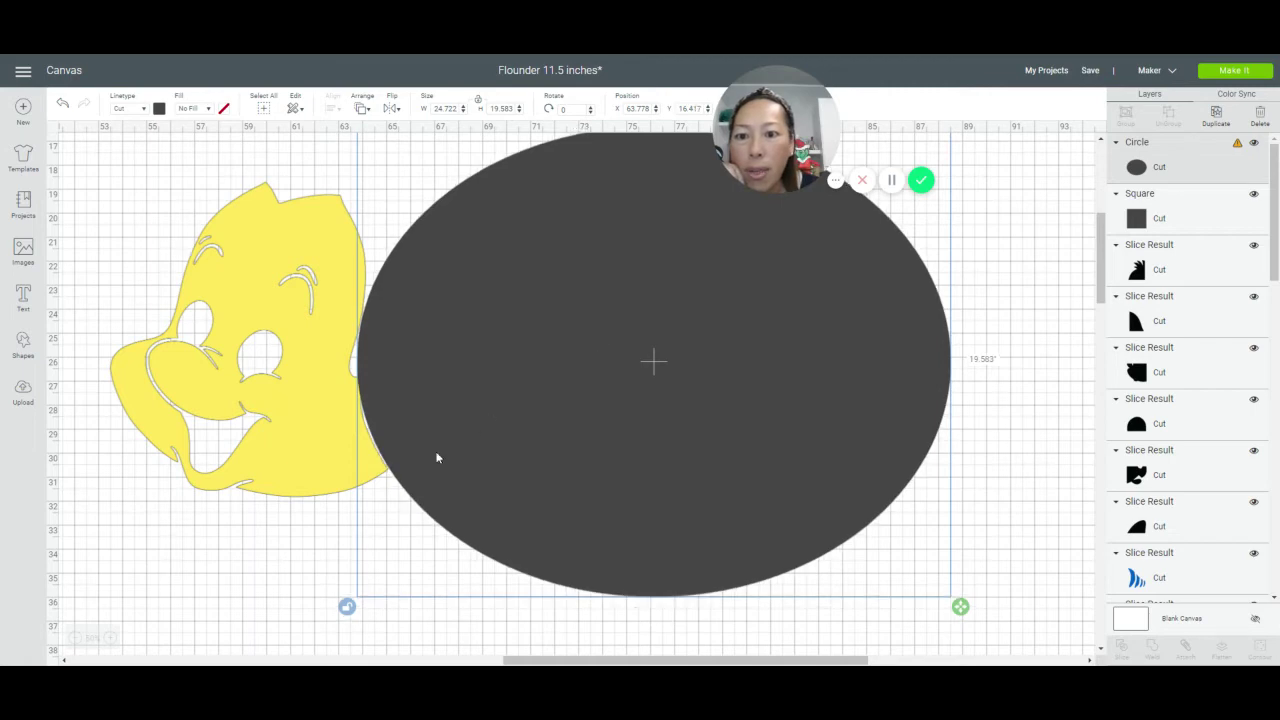
Select the oval together with the yellow Flounder and slice them to cut the tail from the body
{"action": "left_click", "coordinate": [251, 567]}
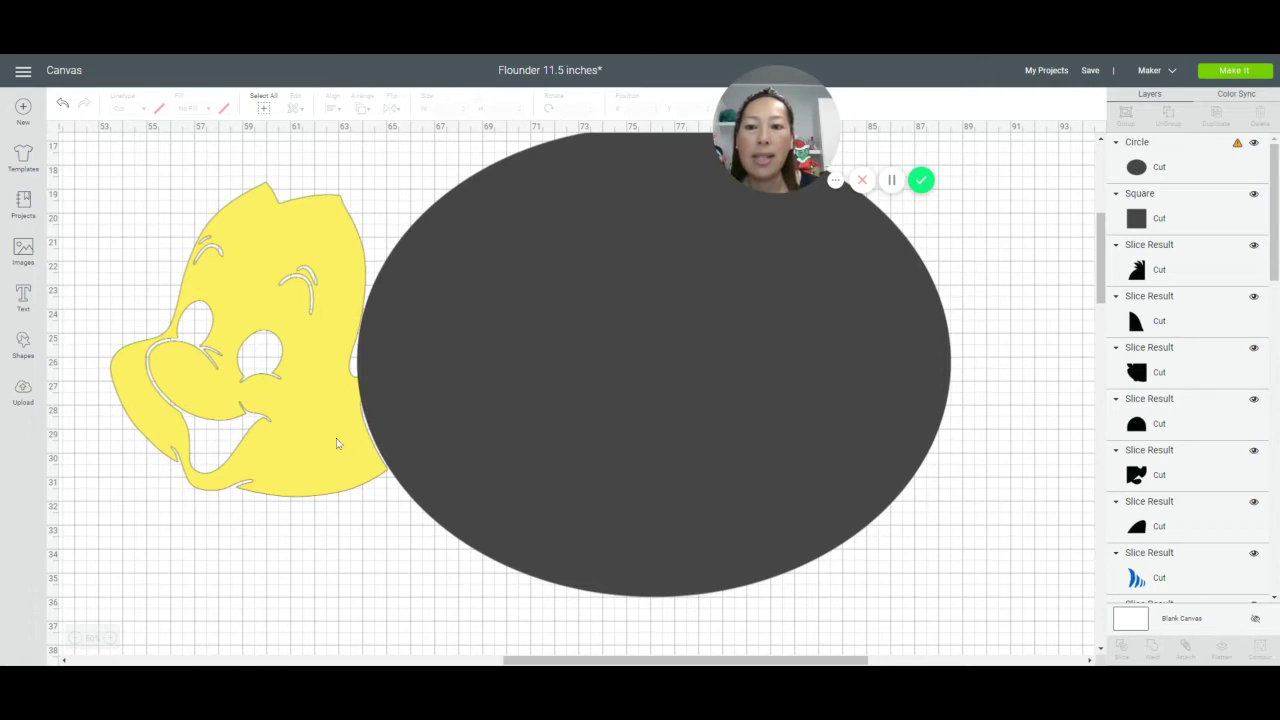
{"action": "left_click", "coordinate": [910, 589]}
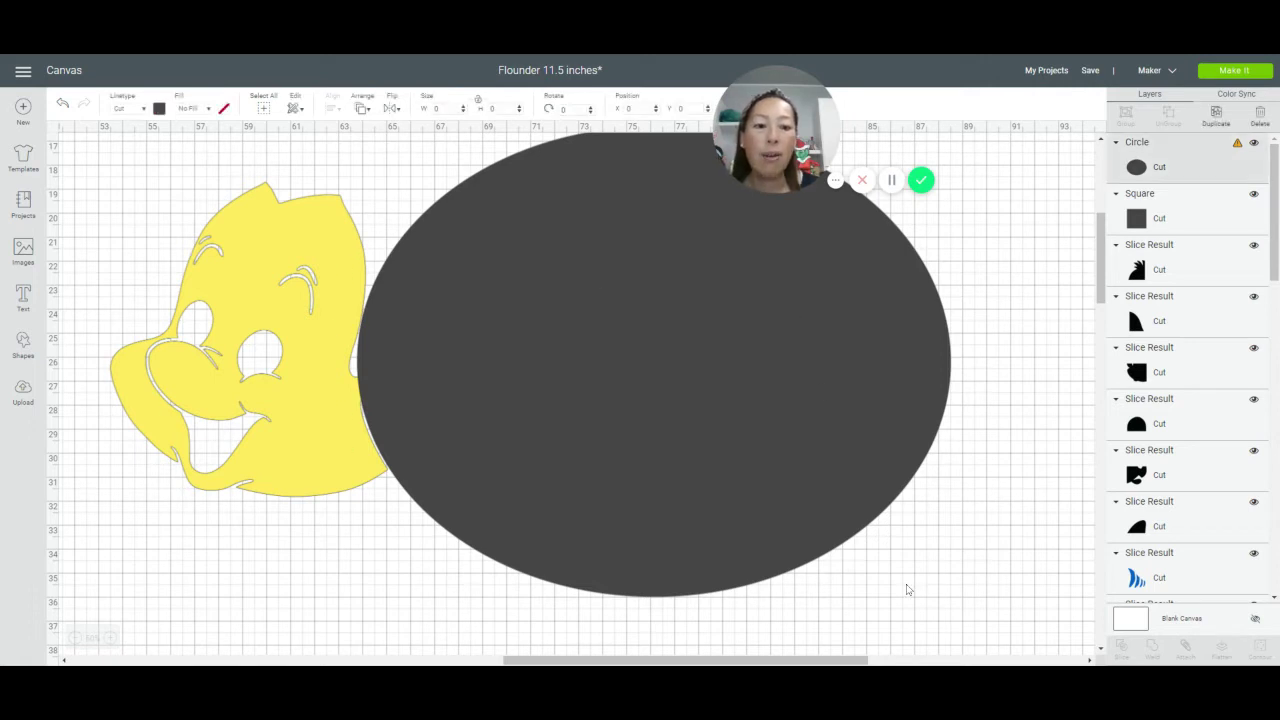
{"action": "left_click", "coordinate": [159, 539]}
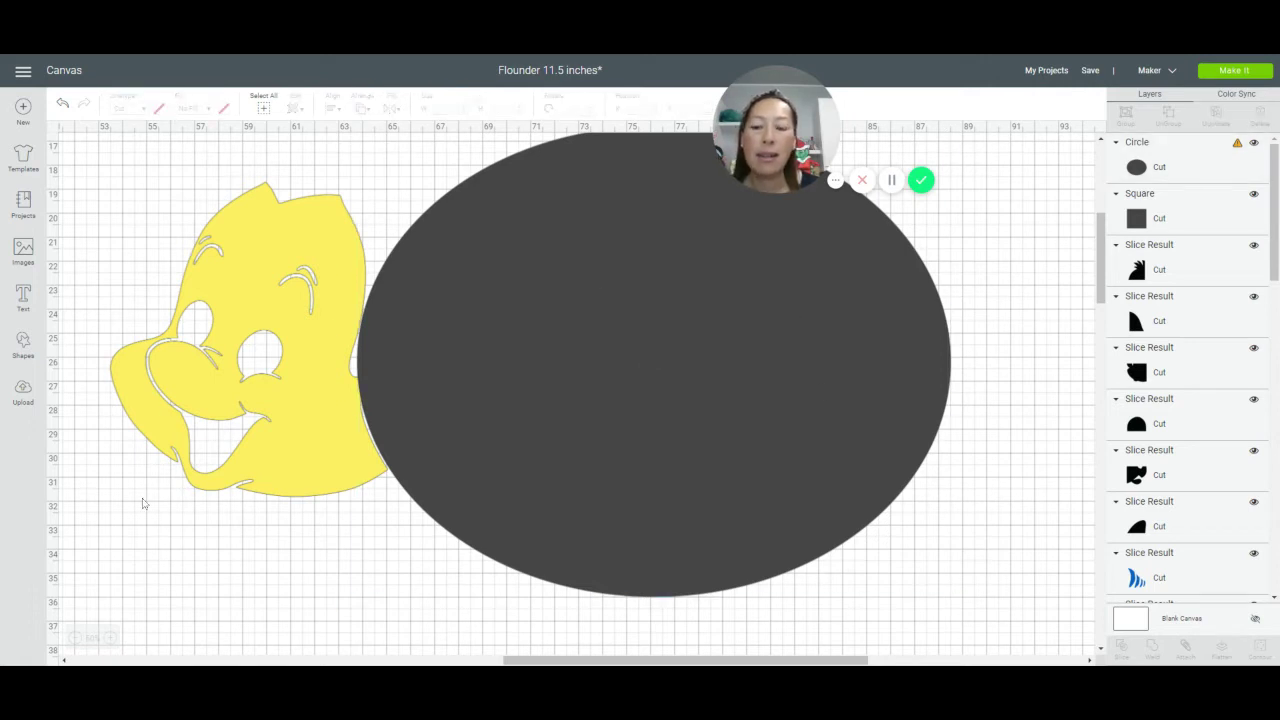
{"action": "left_click_drag", "start_coordinate": [141, 498], "coordinate": [657, 437]}
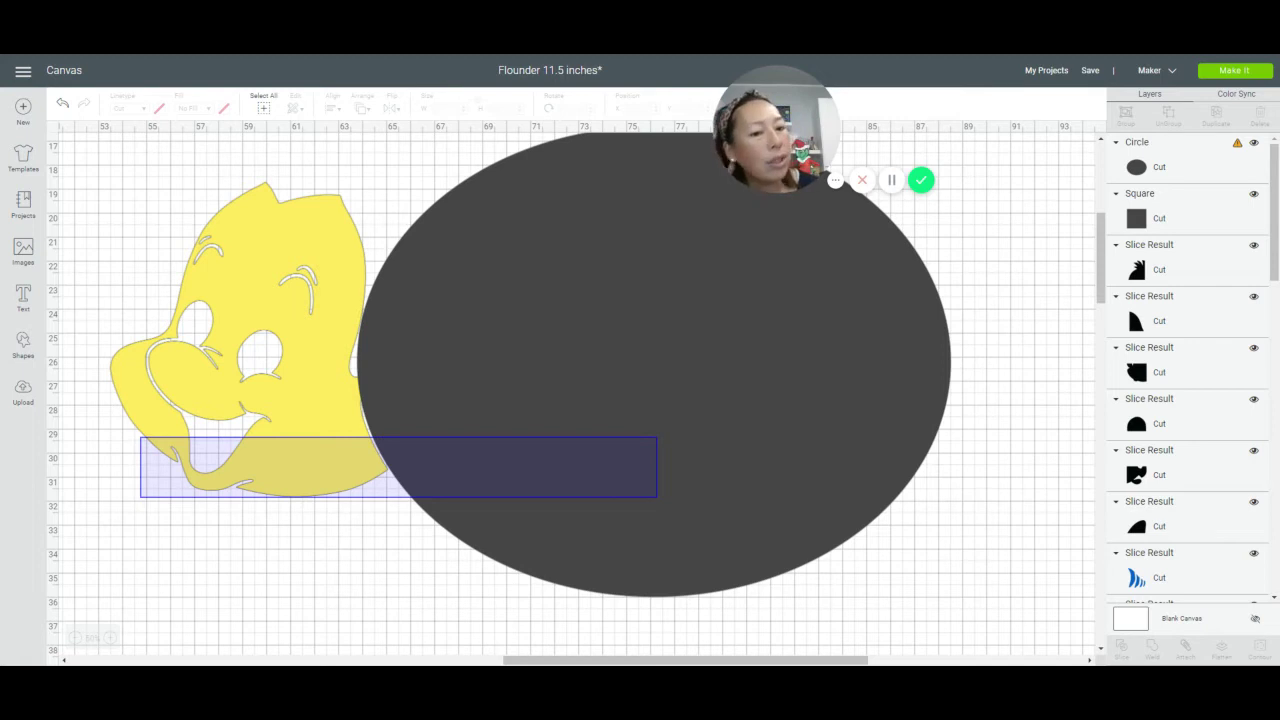
{"action": "left_click_drag", "start_coordinate": [657, 437], "coordinate": [658, 438]}
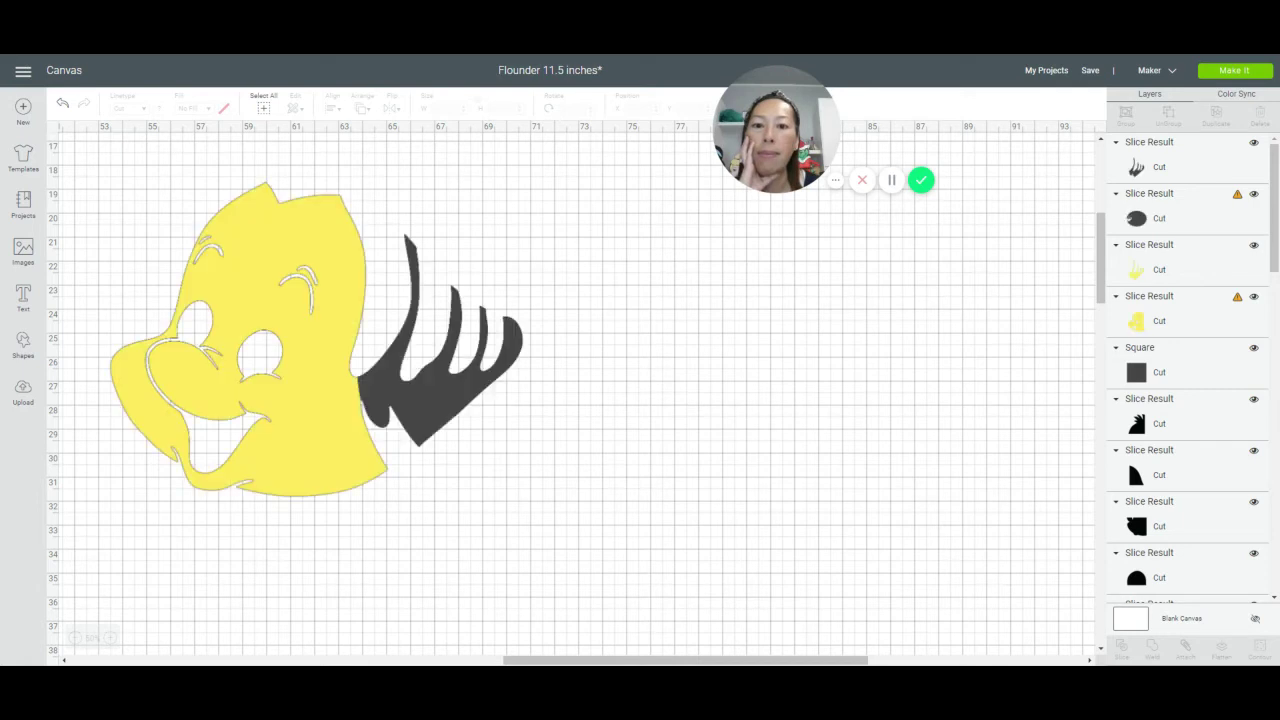
Move the leftover oval and the dark tail-shaped slice result off the yellow artwork, and delete both
{"action": "left_click_drag", "start_coordinate": [646, 306], "coordinate": [846, 390]}
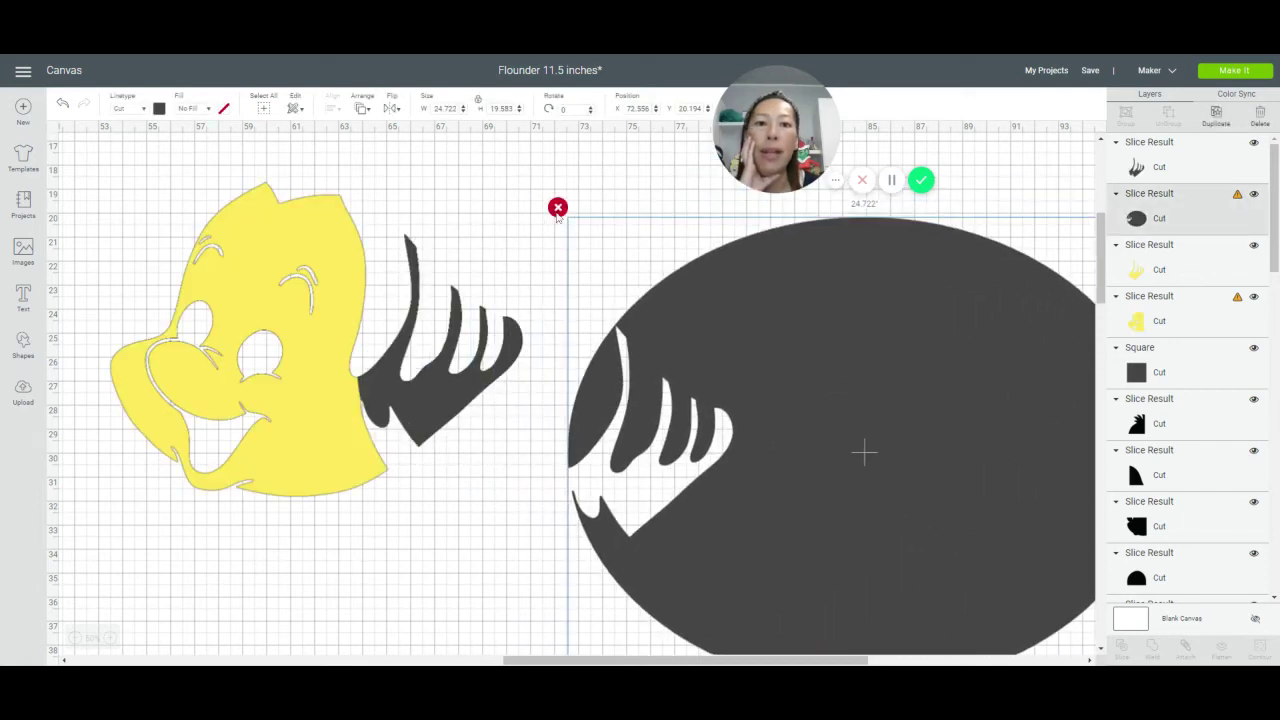
{"action": "left_click", "coordinate": [557, 208]}
{"action": "left_click_drag", "start_coordinate": [423, 413], "coordinate": [698, 426]}
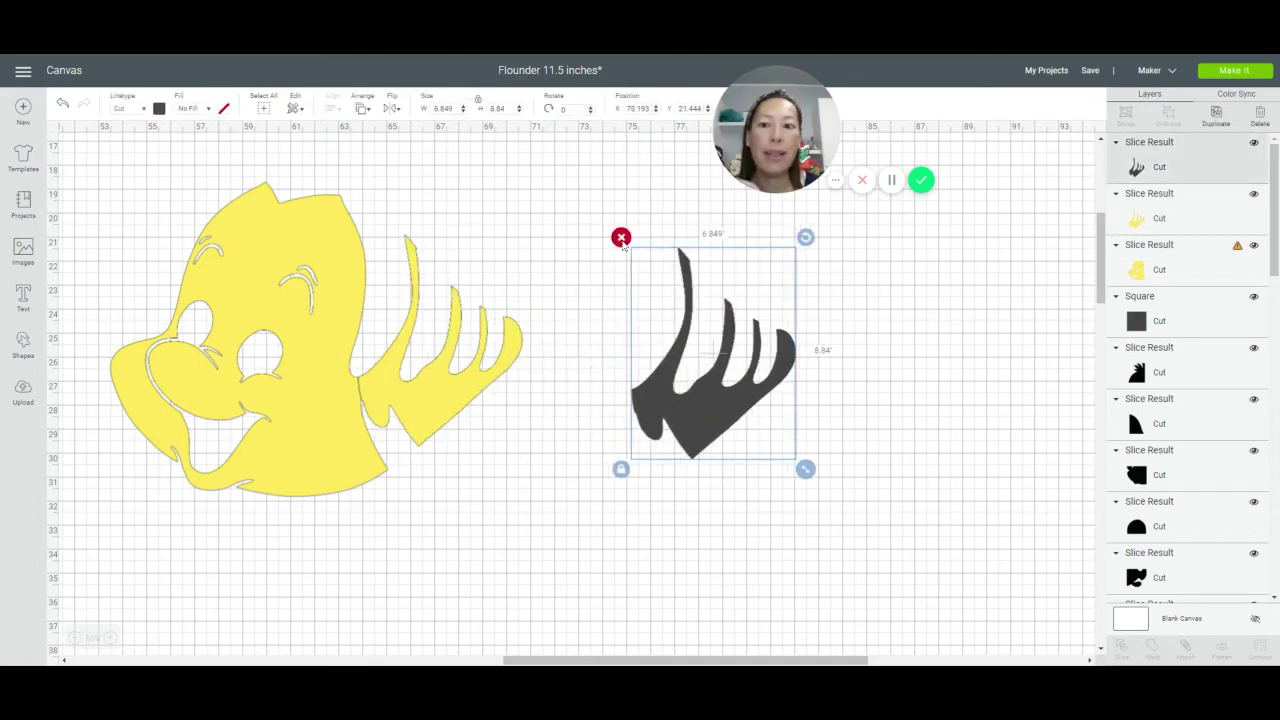
{"action": "left_click", "coordinate": [621, 238]}
Pull the sliced yellow tail away from the body, and reposition the yellow head-and-body piece separately
{"action": "left_click_drag", "start_coordinate": [418, 404], "coordinate": [474, 404]}
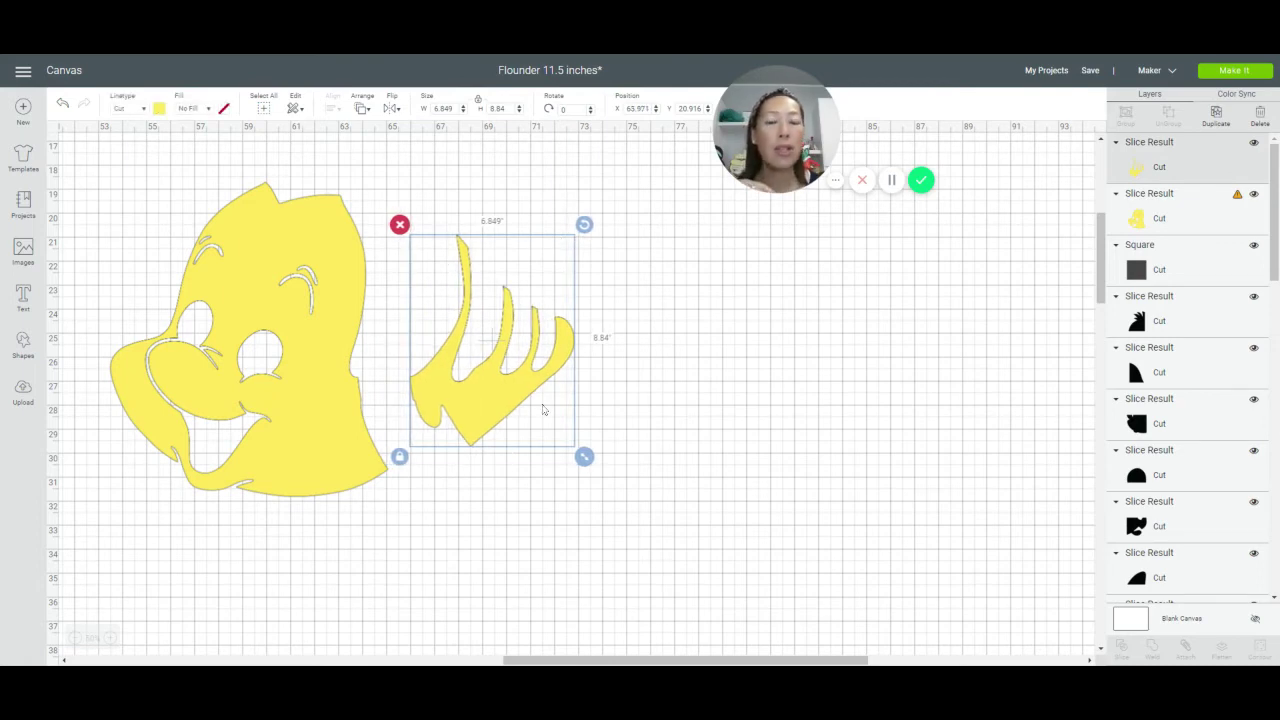
{"action": "left_click_drag", "start_coordinate": [452, 389], "coordinate": [579, 388]}
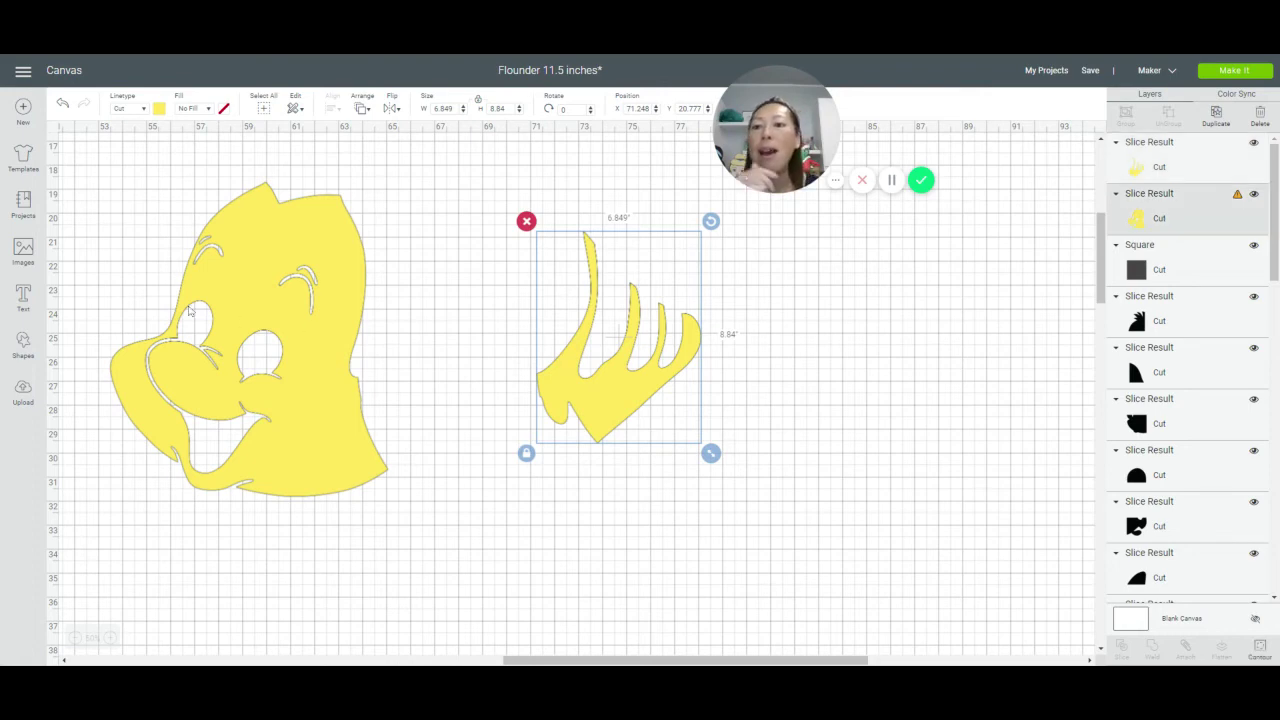
{"action": "left_click", "coordinate": [310, 308]}
{"action": "left_click_drag", "start_coordinate": [310, 308], "coordinate": [343, 342]}
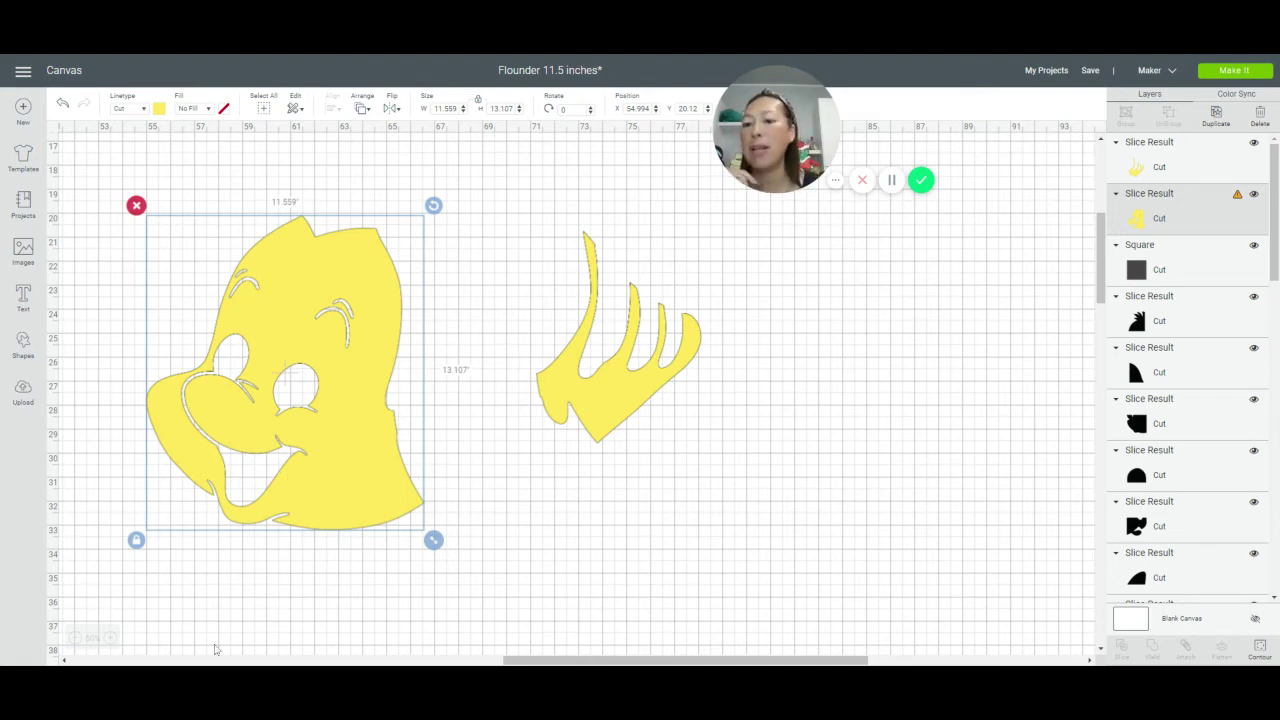
Move the dark square beneath the yellow Flounder's head-and-body piece and enlarge it to about 13.7 by 13.7 inches
{"action": "scroll", "coordinate": [431, 394], "scroll_direction": "left", "scroll_amount": 10}
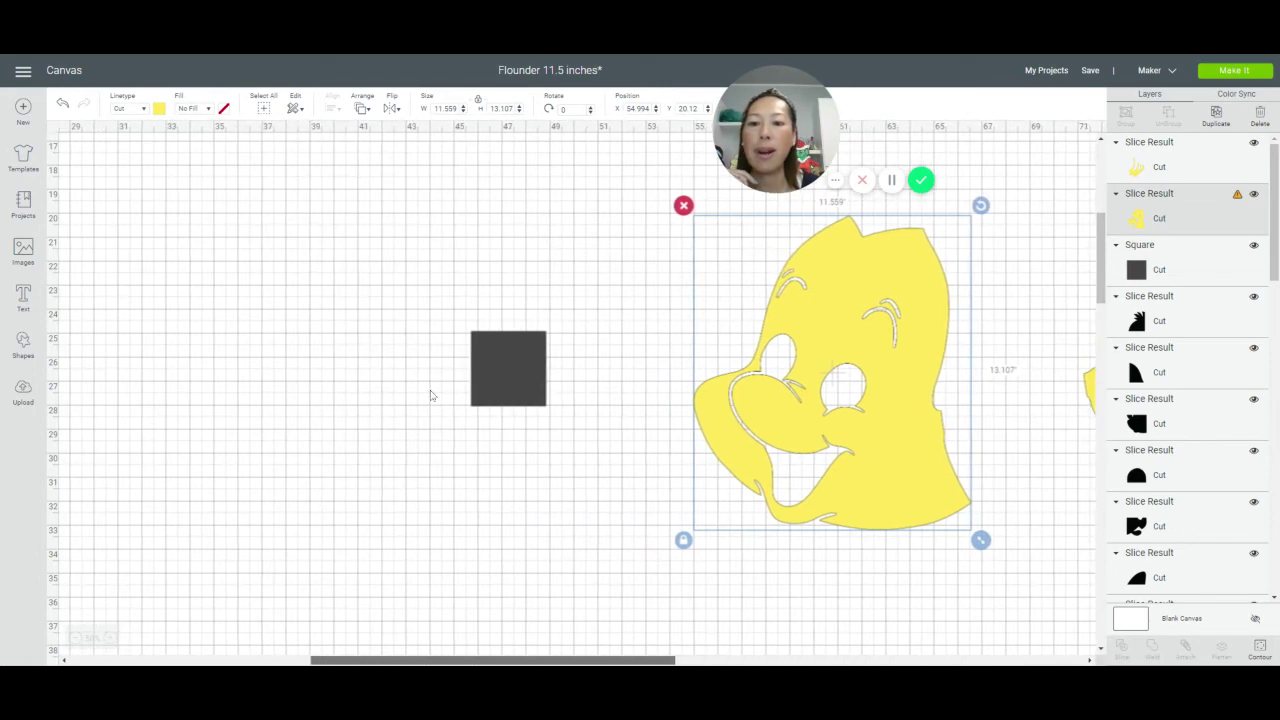
{"action": "left_click_drag", "start_coordinate": [482, 368], "coordinate": [602, 537]}
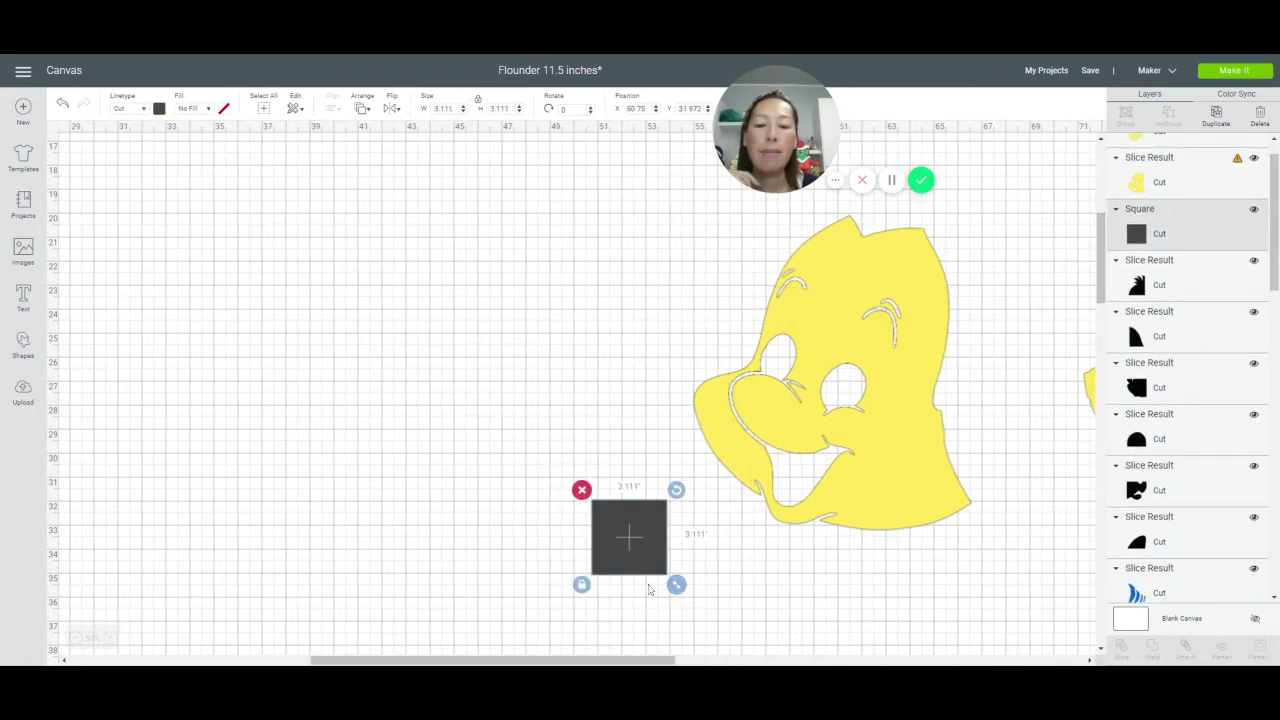
{"action": "left_click_drag", "start_coordinate": [414, 660], "coordinate": [531, 661]}
{"action": "scroll", "coordinate": [508, 457], "scroll_direction": "down", "scroll_amount": 3}
{"action": "scroll", "coordinate": [508, 457], "scroll_direction": "right", "scroll_amount": 1}
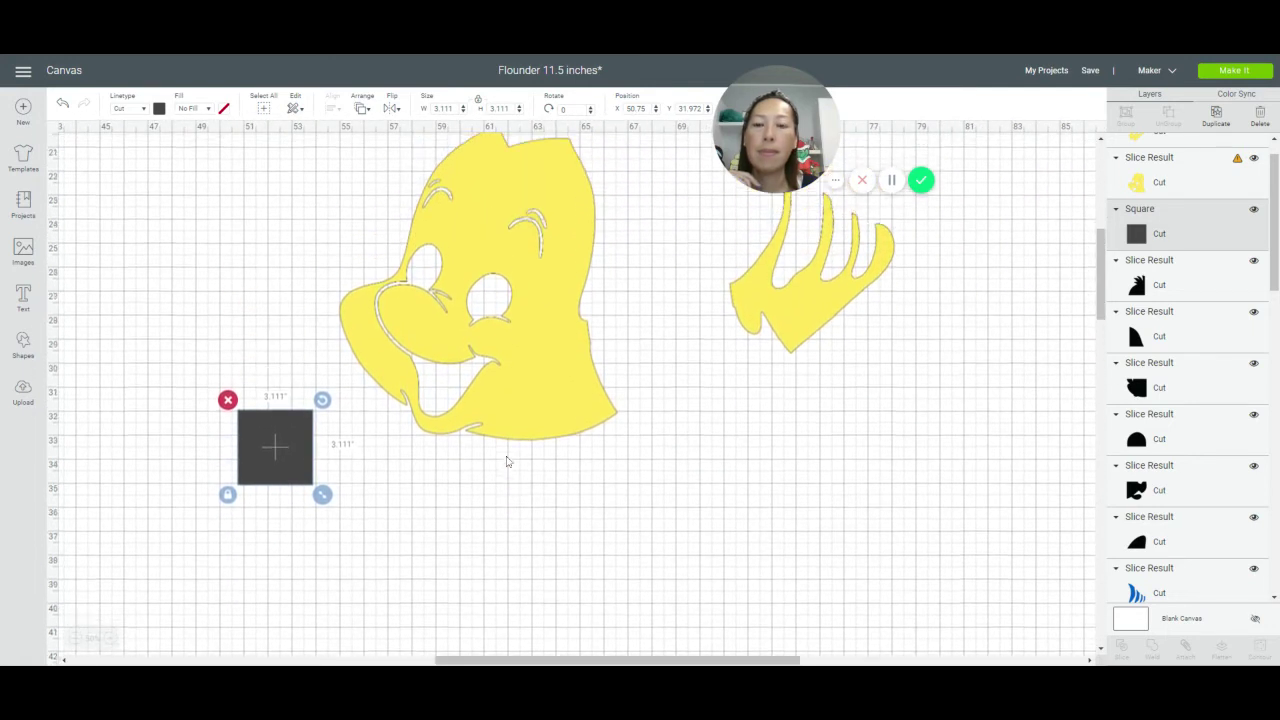
{"action": "left_click_drag", "start_coordinate": [322, 517], "coordinate": [566, 650]}
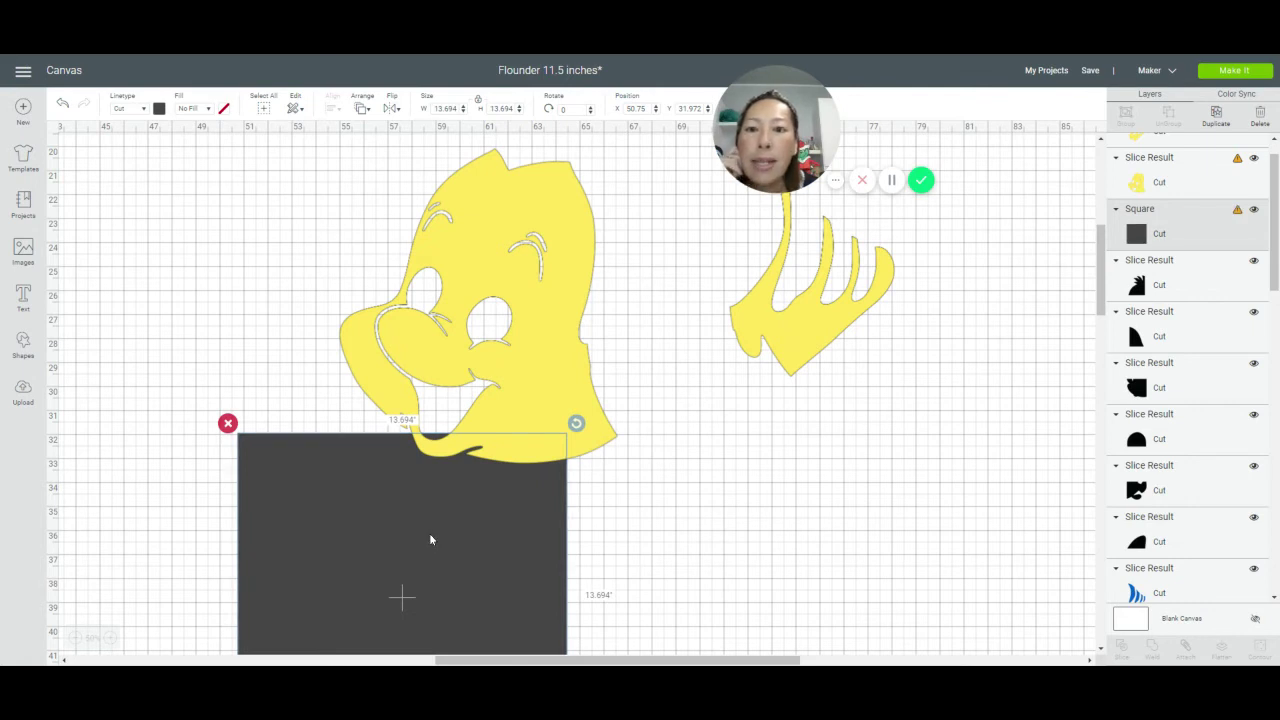
Position the enlarged square behind the lower body, with its upper edge just below the cheek and its side edge crossing the chin
{"action": "left_click", "coordinate": [552, 282]}
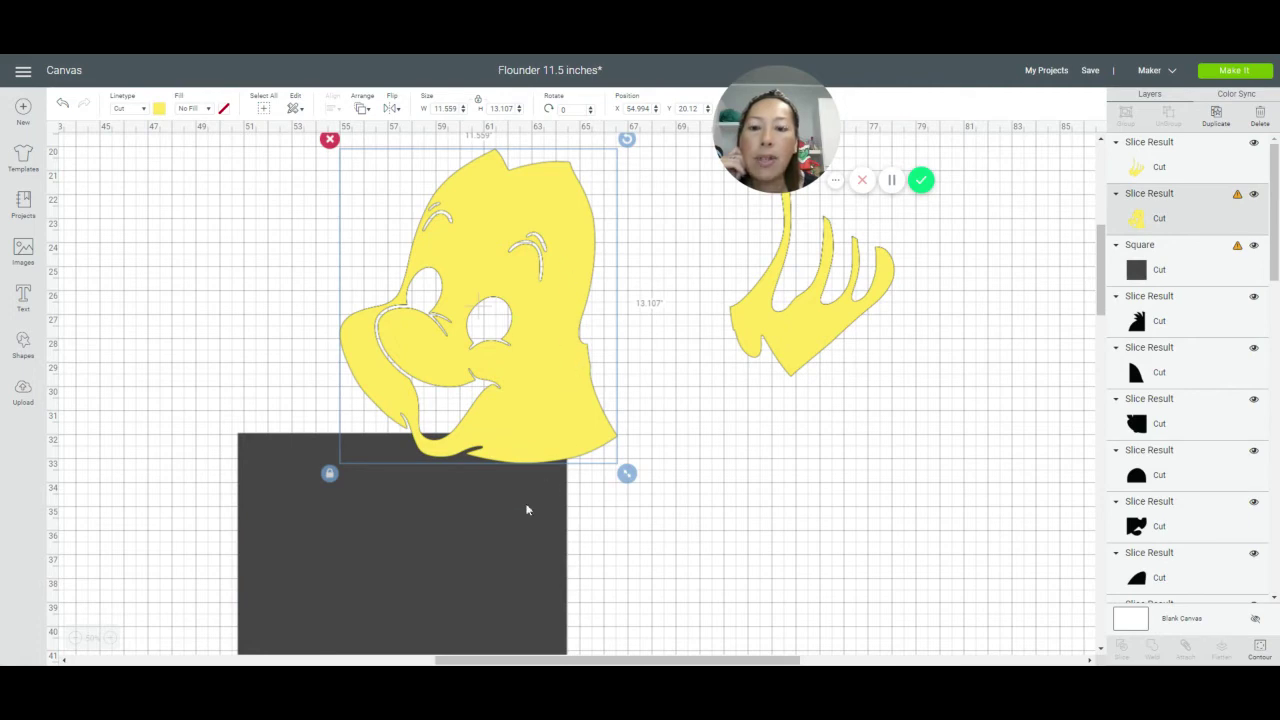
{"action": "left_click_drag", "start_coordinate": [527, 556], "coordinate": [702, 534]}
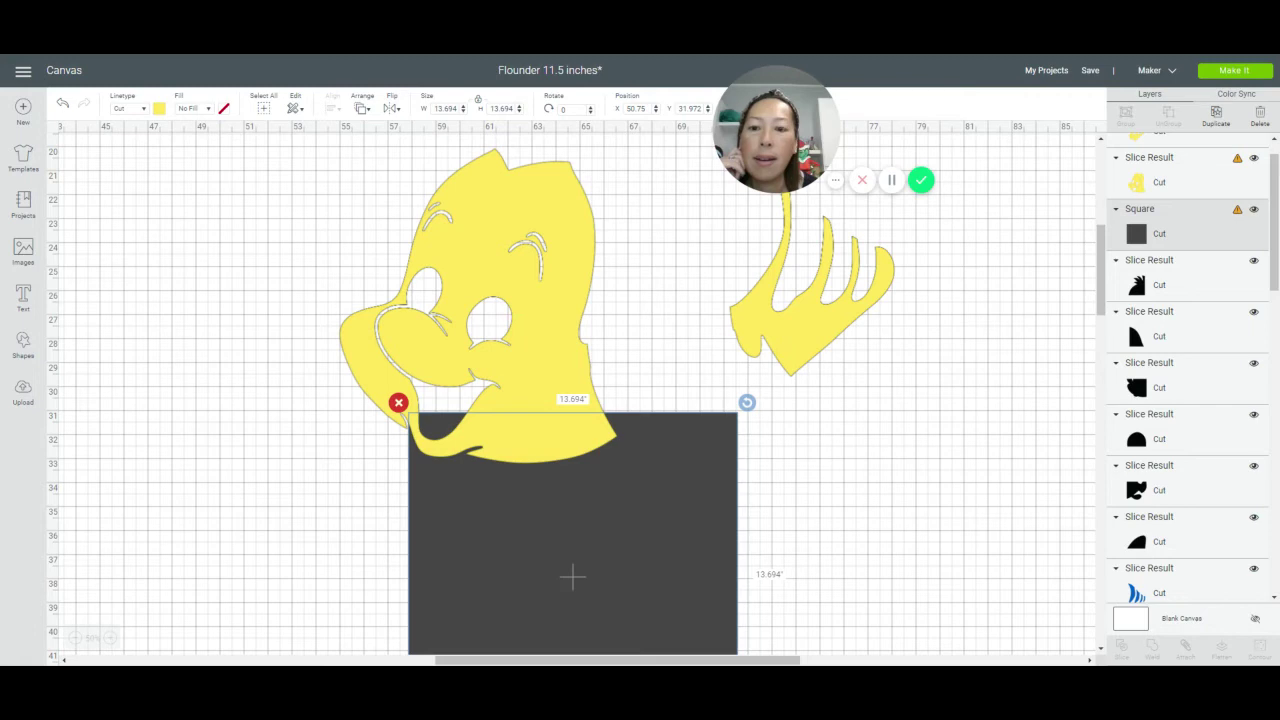
{"action": "left_click_drag", "start_coordinate": [702, 534], "coordinate": [702, 534]}
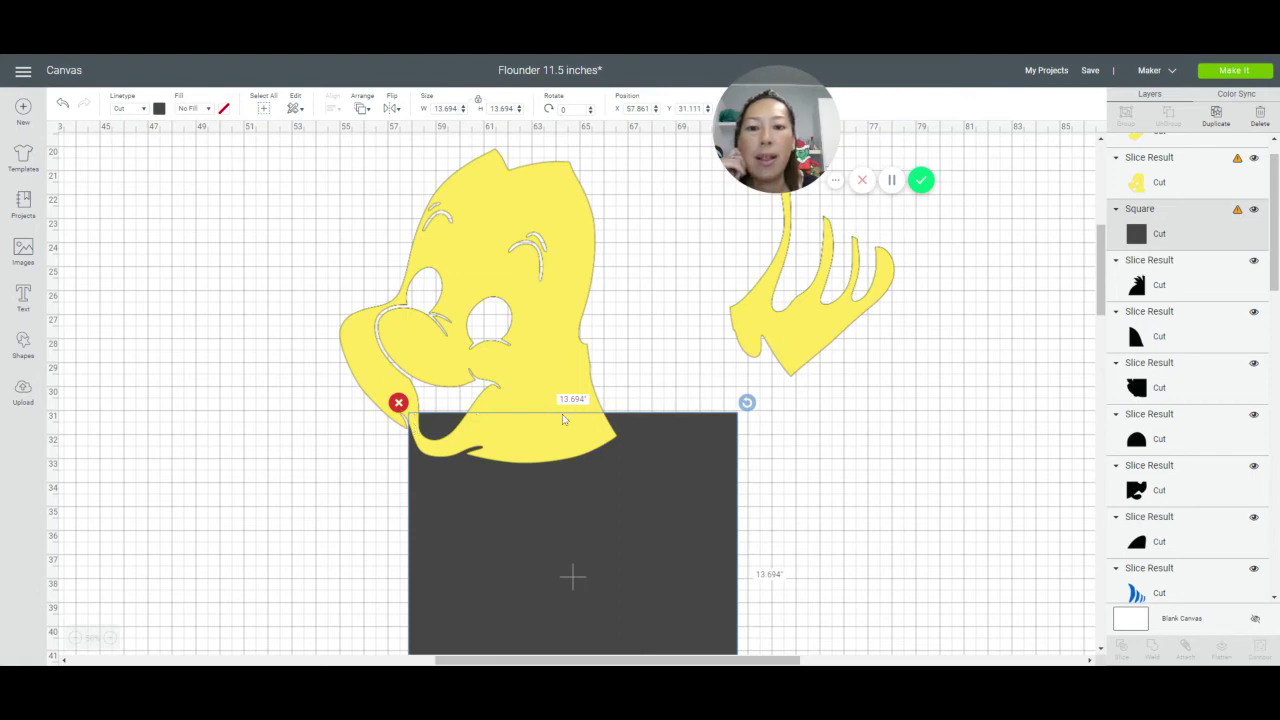
{"action": "left_click_drag", "start_coordinate": [663, 514], "coordinate": [669, 490]}
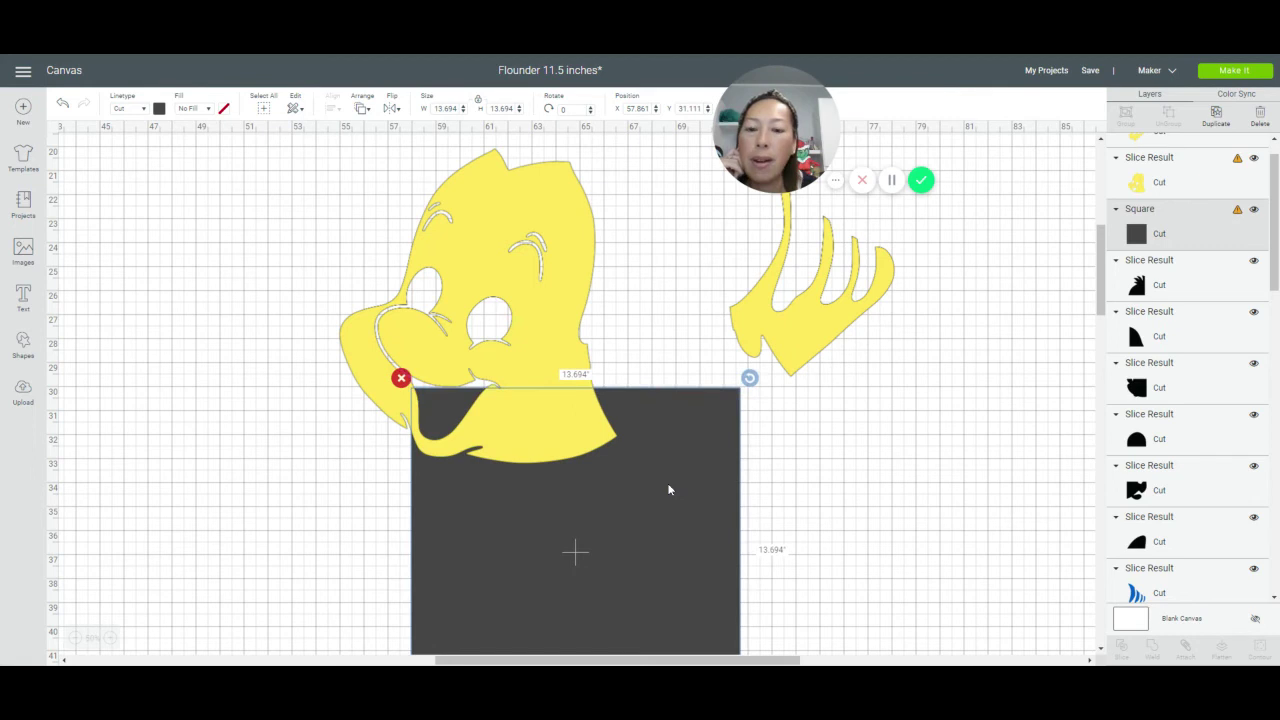
{"action": "left_click_drag", "start_coordinate": [668, 490], "coordinate": [686, 489]}
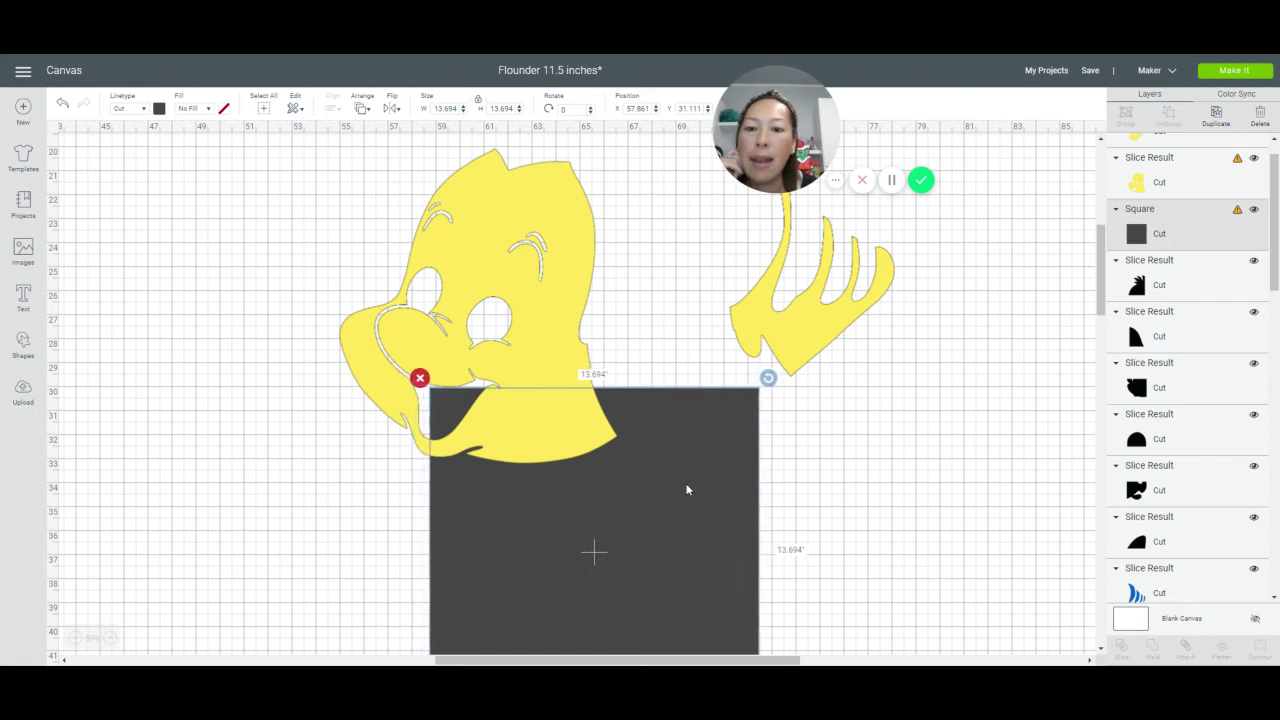
{"action": "left_click_drag", "start_coordinate": [594, 552], "coordinate": [588, 554]}
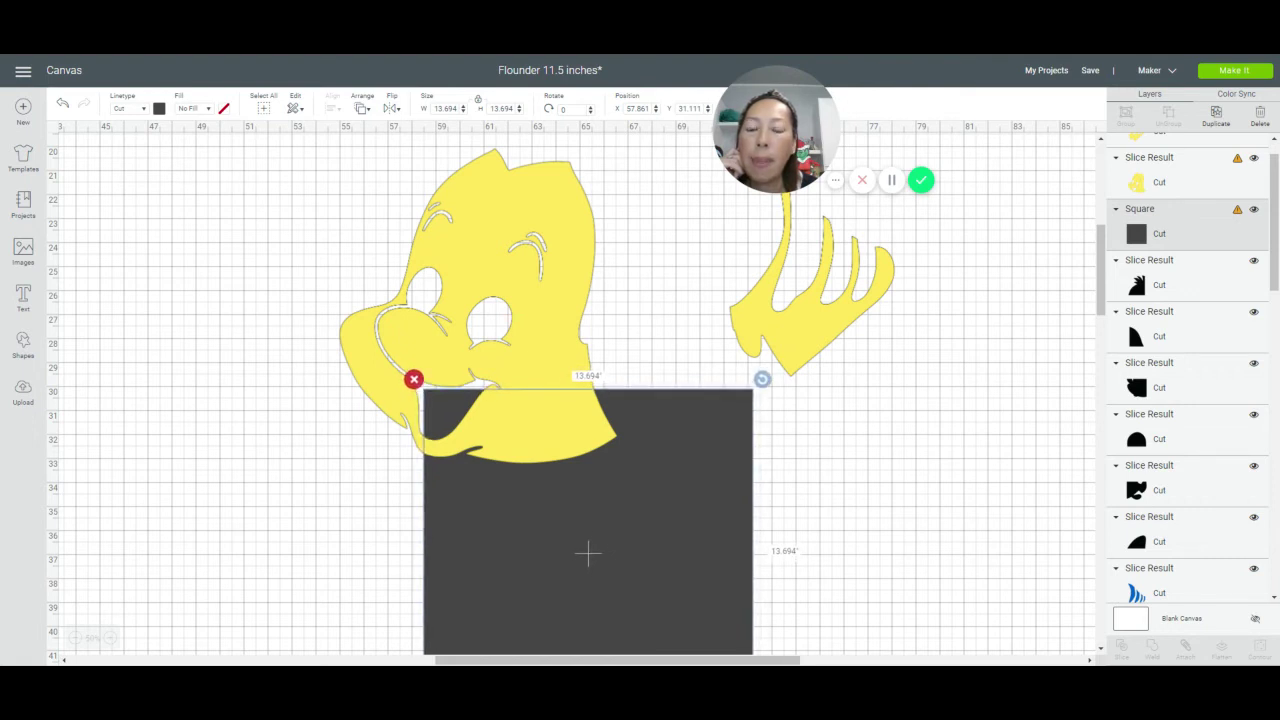
Try slicing the yellow head-and-body piece with the square, and pull the head away to inspect the cut
{"action": "left_click", "coordinate": [316, 360]}
{"action": "left_click_drag", "start_coordinate": [382, 413], "coordinate": [566, 498]}
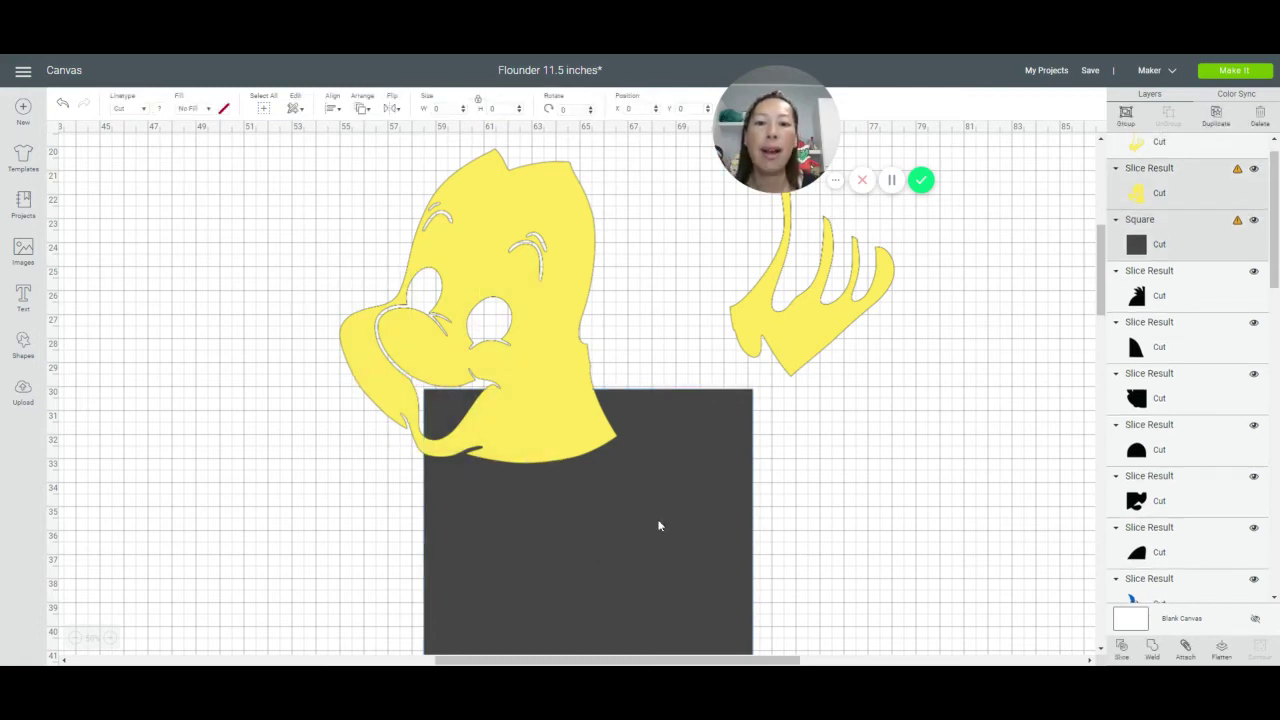
{"action": "left_click", "coordinate": [1121, 648]}
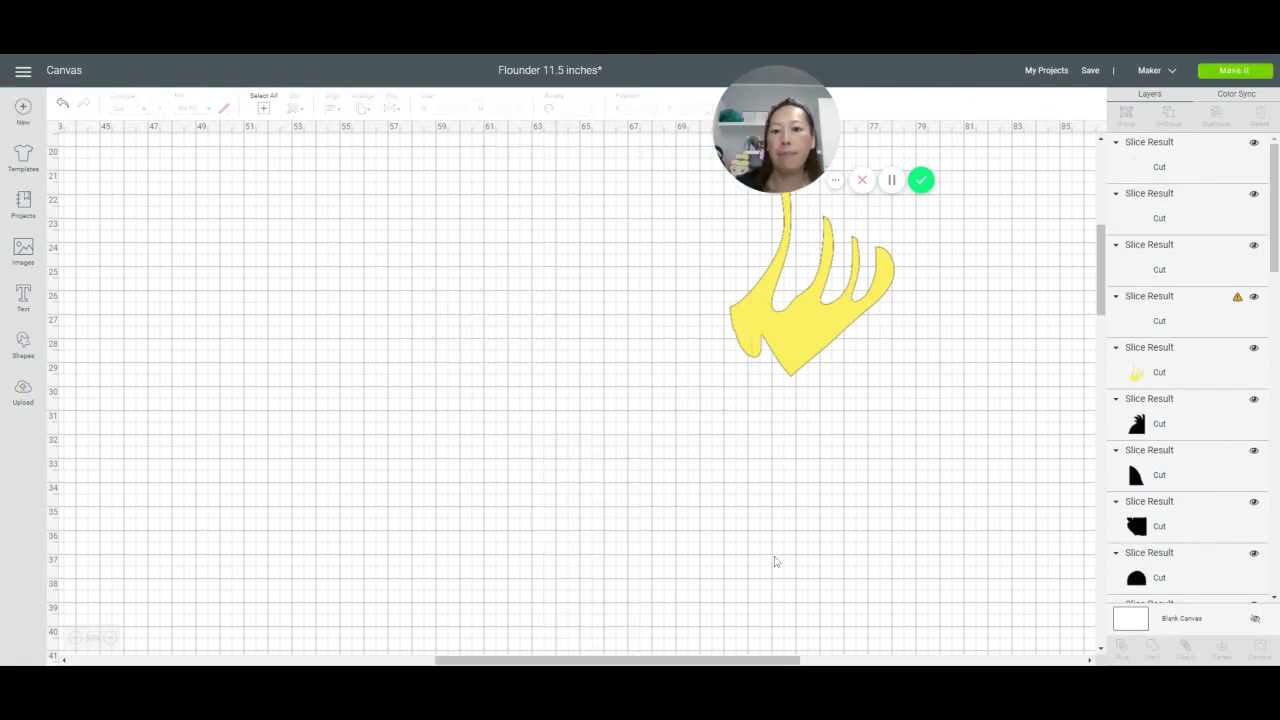
{"action": "left_click", "coordinate": [561, 250]}
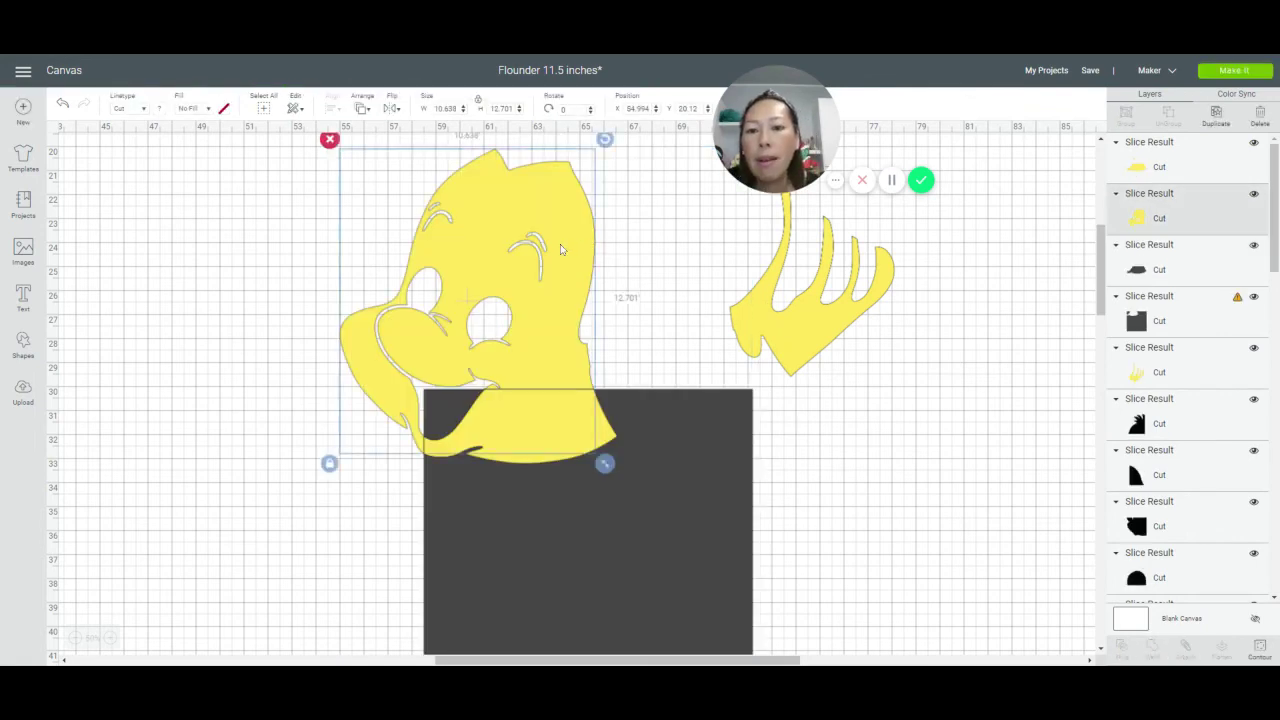
{"action": "left_click_drag", "start_coordinate": [561, 250], "coordinate": [462, 238]}
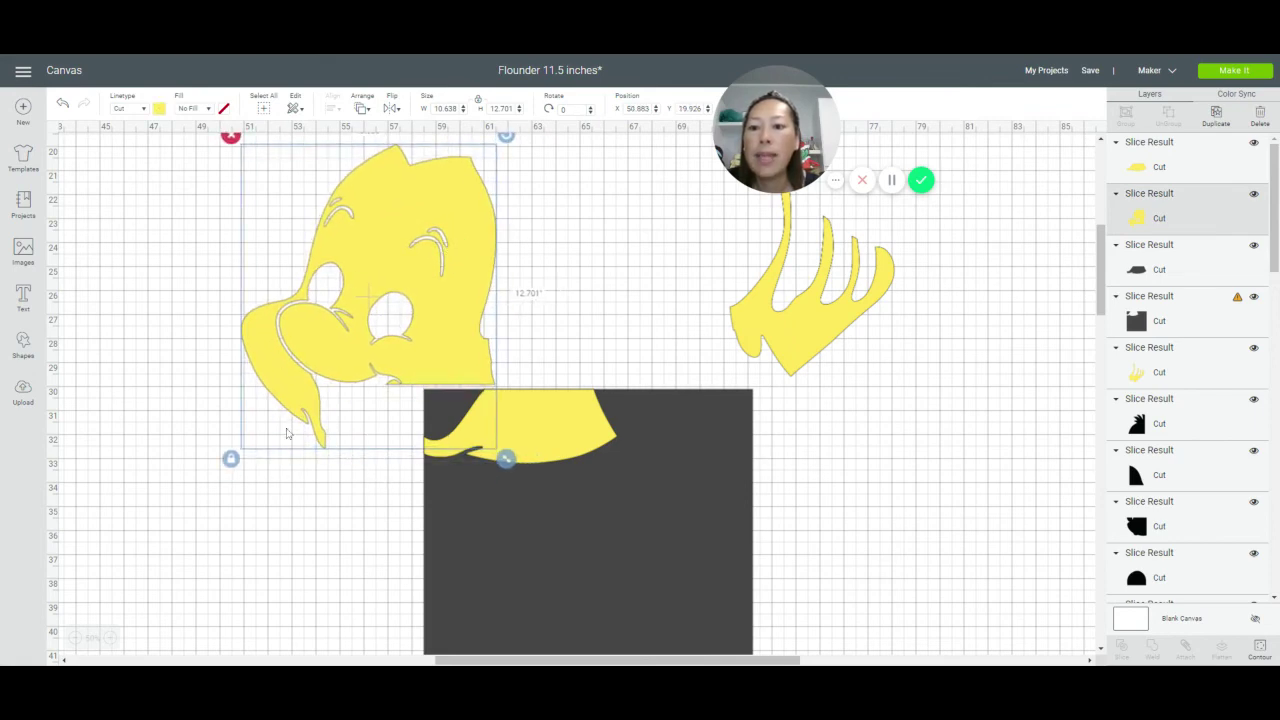
Undo the head piece's moves and the slice, restoring the whole yellow head-and-body piece and the square
{"action": "left_click", "coordinate": [63, 107]}
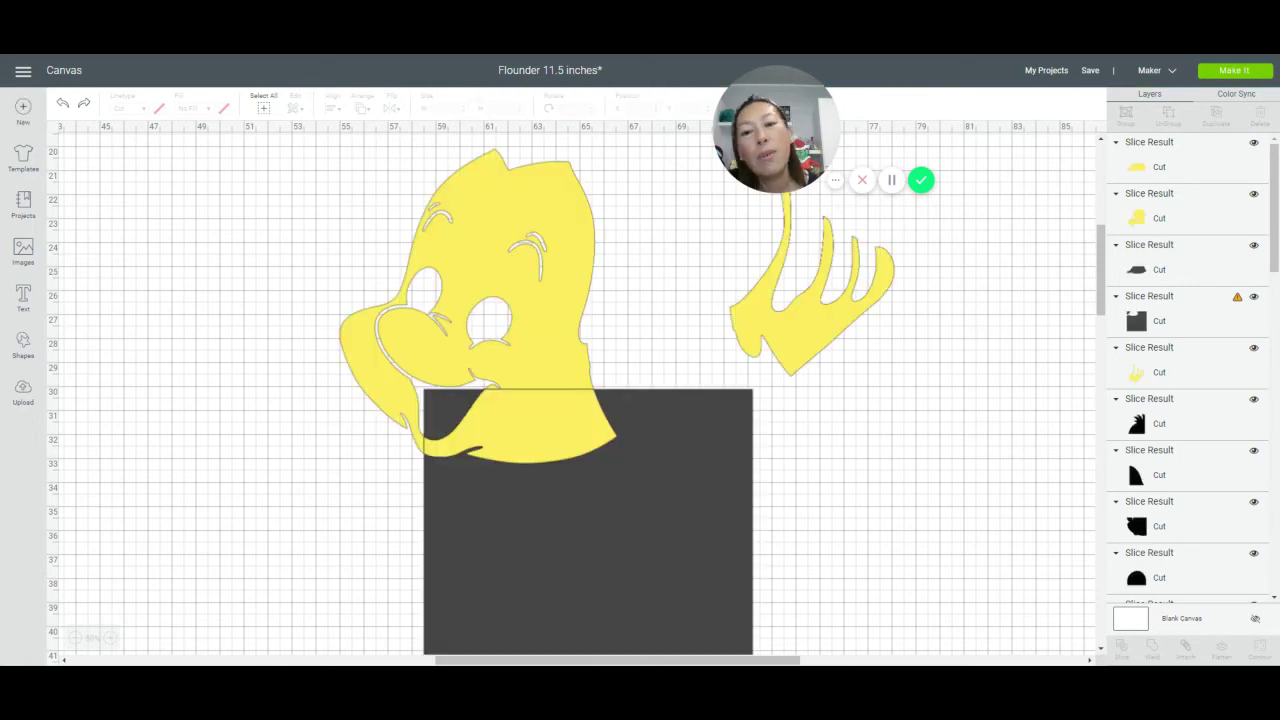
{"action": "left_click_drag", "start_coordinate": [480, 260], "coordinate": [422, 229]}
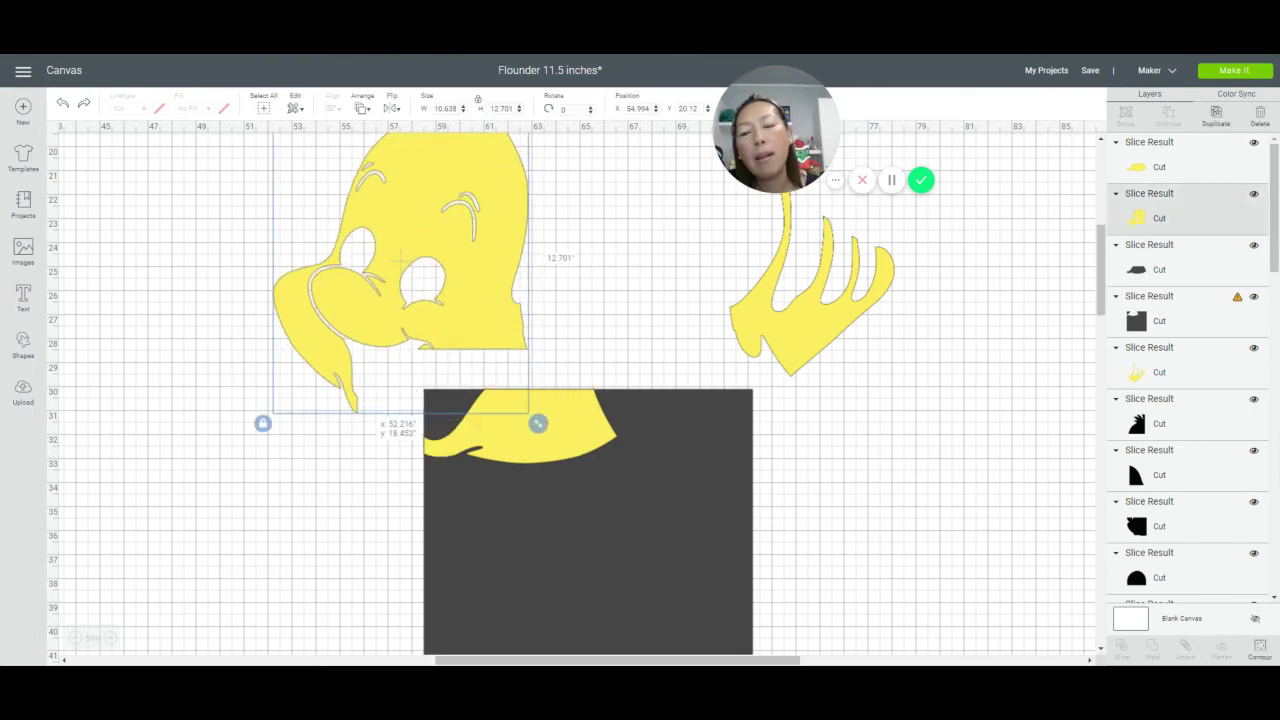
{"action": "left_click", "coordinate": [62, 104]}
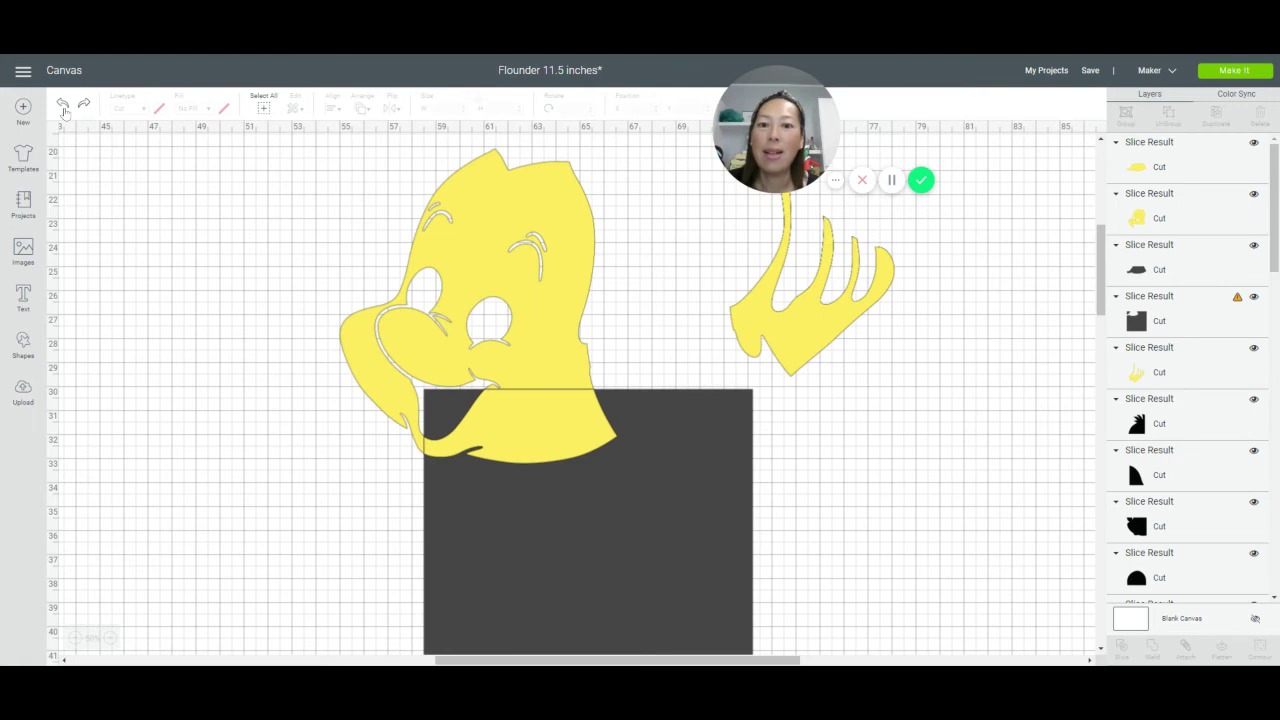
{"action": "left_click", "coordinate": [63, 106]}
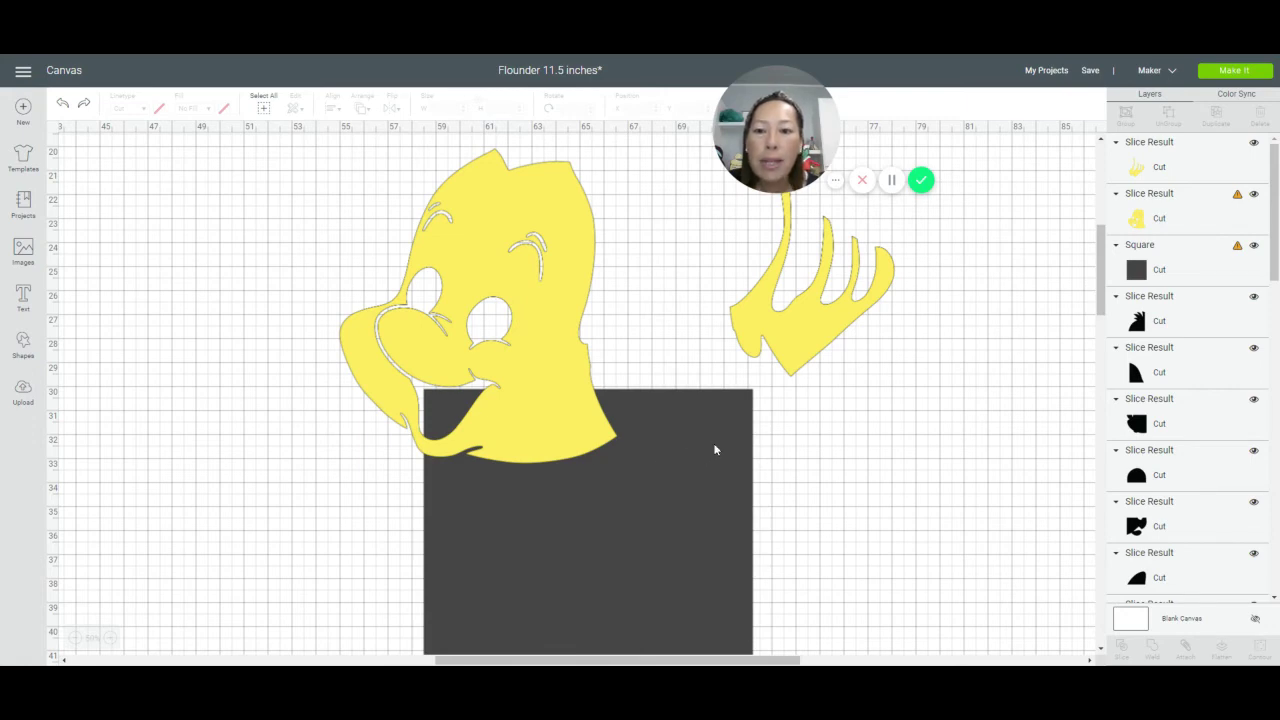
Shift the square away from the chin to about X 59.8, Y 30.25, and slice it with the yellow head-and-body piece
{"action": "left_click", "coordinate": [714, 450]}
{"action": "left_click_drag", "start_coordinate": [714, 448], "coordinate": [748, 454]}
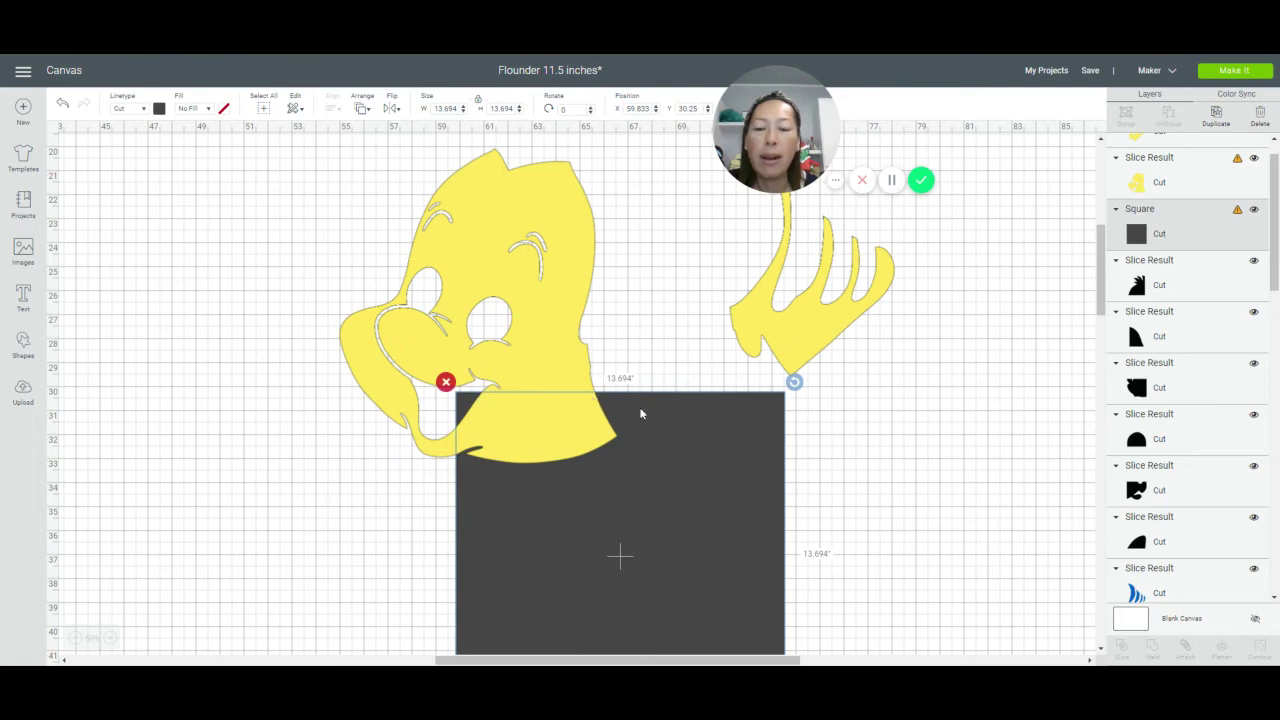
{"action": "left_click_drag", "start_coordinate": [254, 298], "coordinate": [516, 468]}
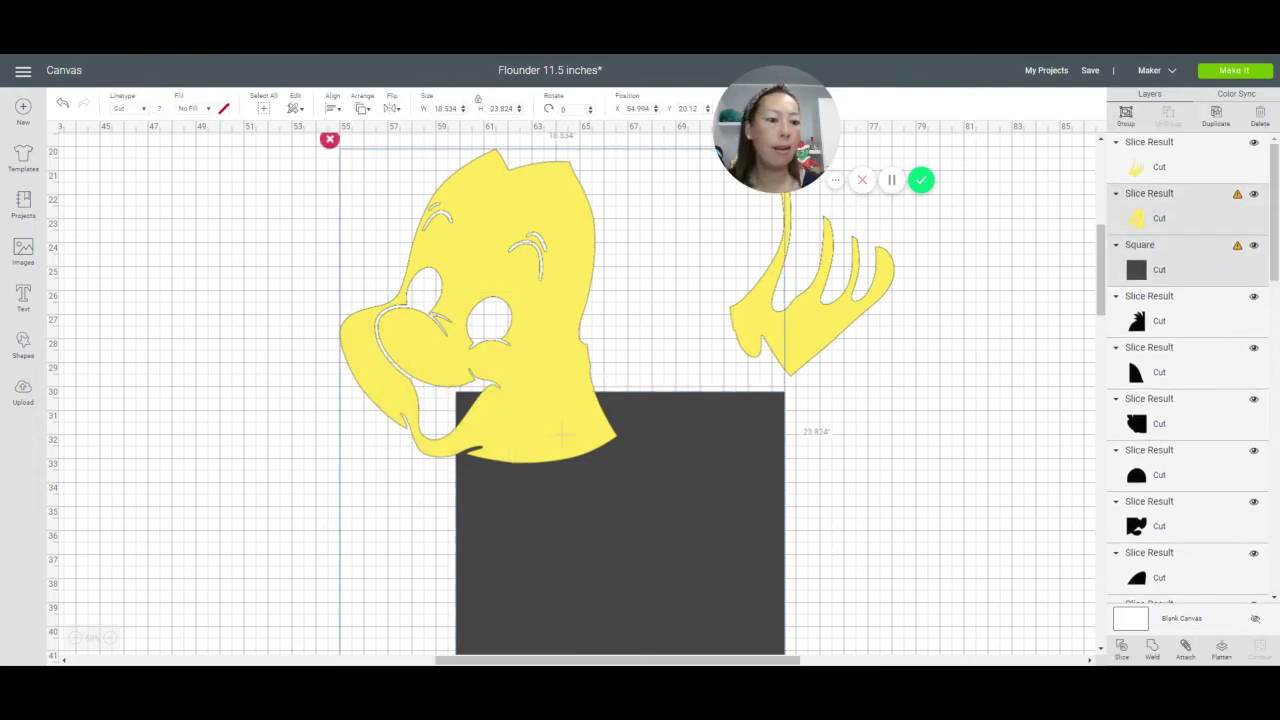
{"action": "left_click", "coordinate": [1122, 648]}
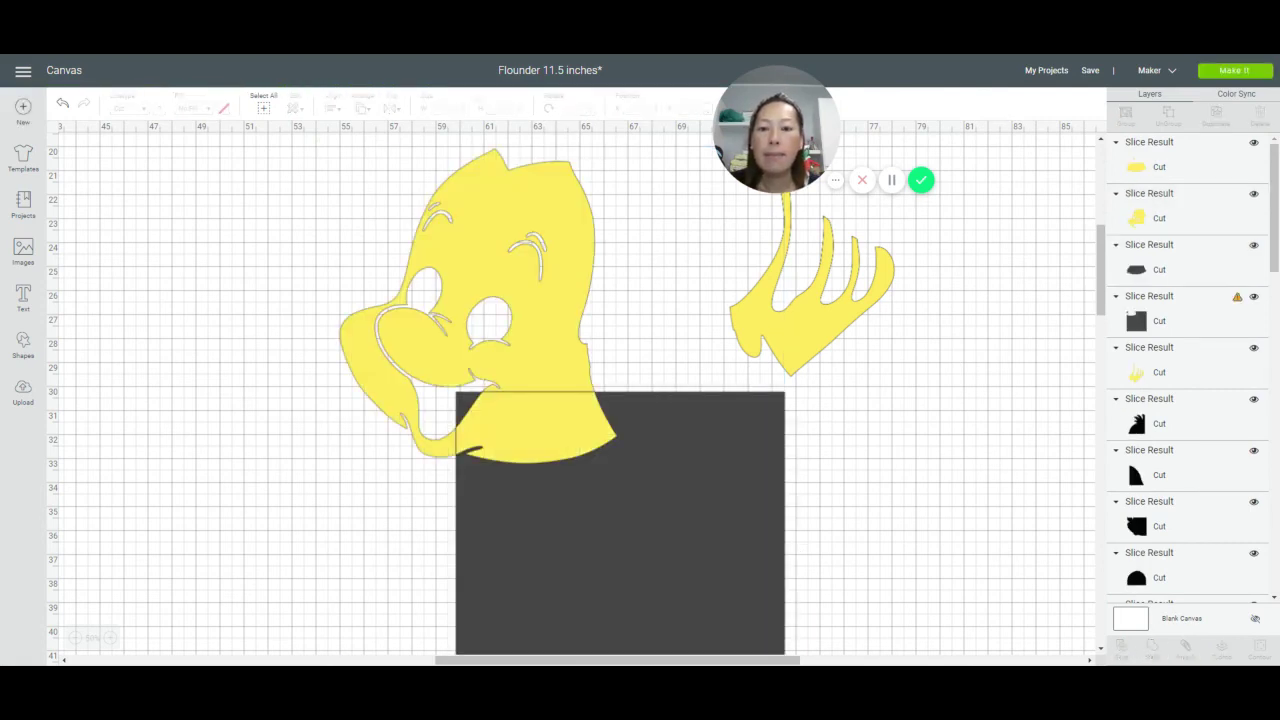
Pull the yellow belly piece, leftover square and head apart, and delete the dark belly-shaped slice result
{"action": "left_click_drag", "start_coordinate": [549, 434], "coordinate": [590, 467]}
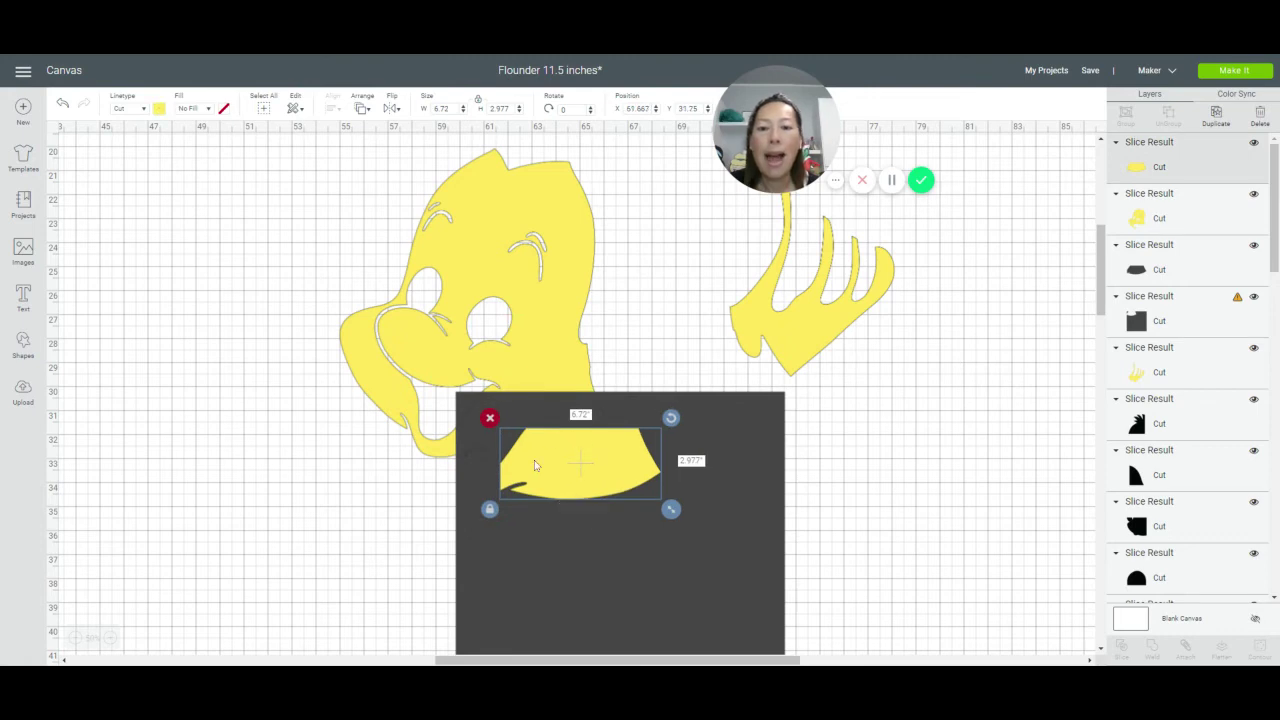
{"action": "left_click_drag", "start_coordinate": [665, 545], "coordinate": [263, 470]}
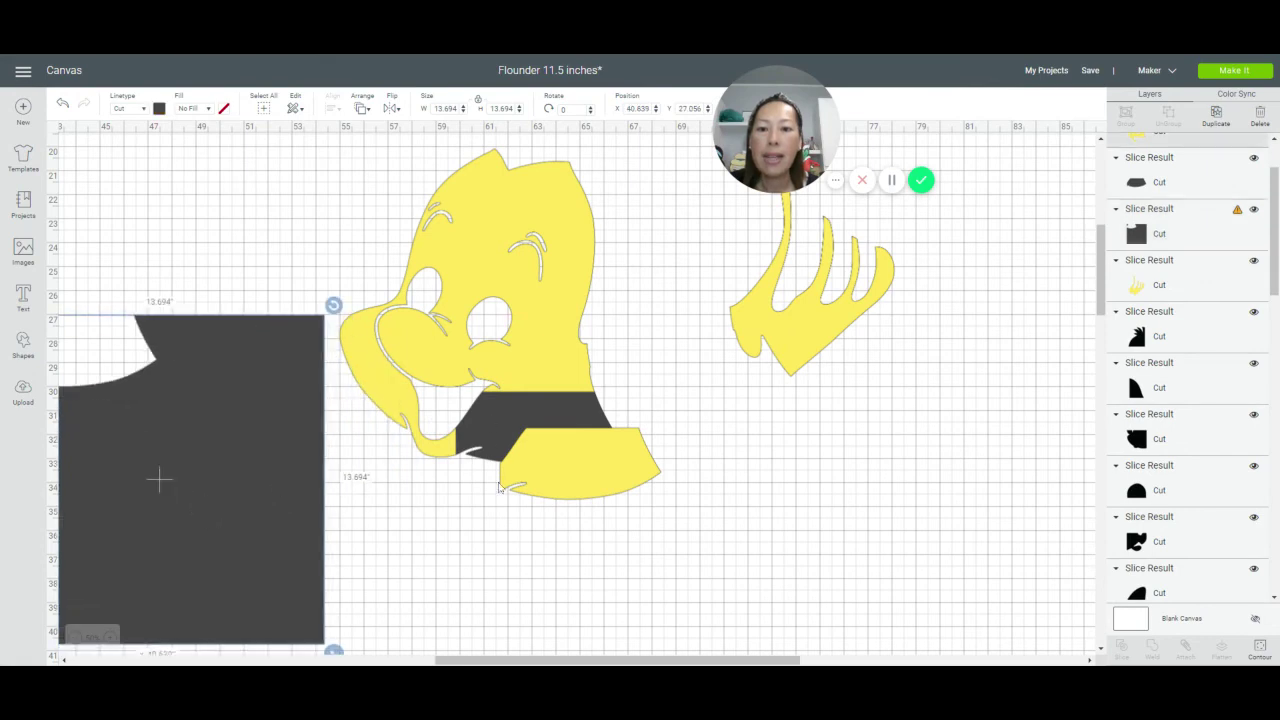
{"action": "left_click_drag", "start_coordinate": [473, 433], "coordinate": [325, 296]}
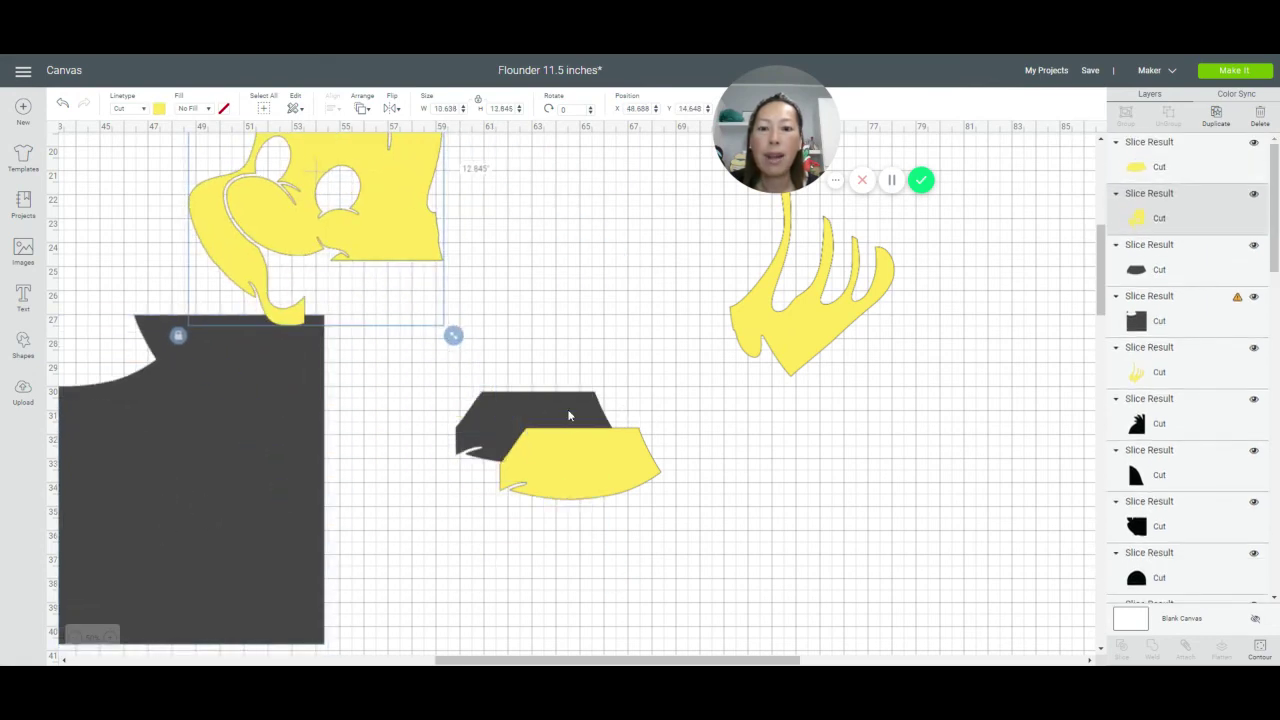
{"action": "left_click", "coordinate": [569, 413]}
{"action": "key", "text": "Delete"}
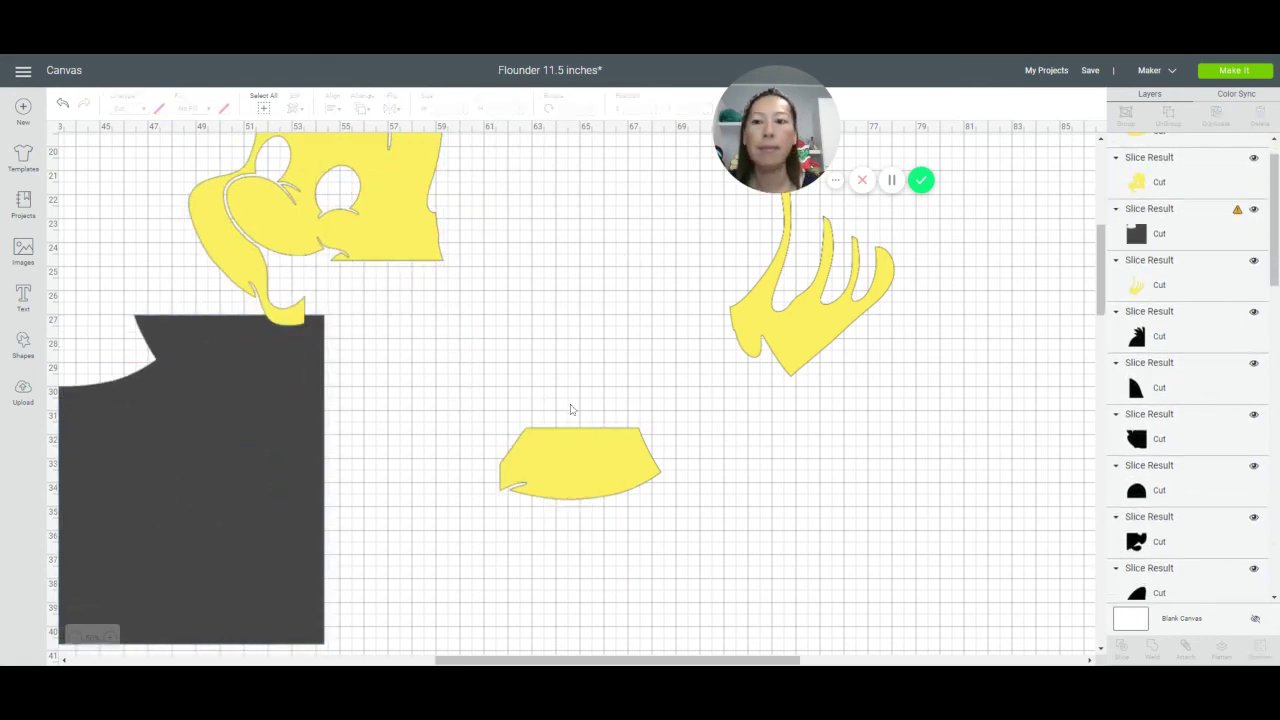
Reposition the yellow head, shrink the leftover dark square to about 9.7 inches, and place its corner near the eye and snout
{"action": "left_click_drag", "start_coordinate": [283, 217], "coordinate": [399, 400]}
{"action": "left_click_drag", "start_coordinate": [211, 331], "coordinate": [216, 279]}
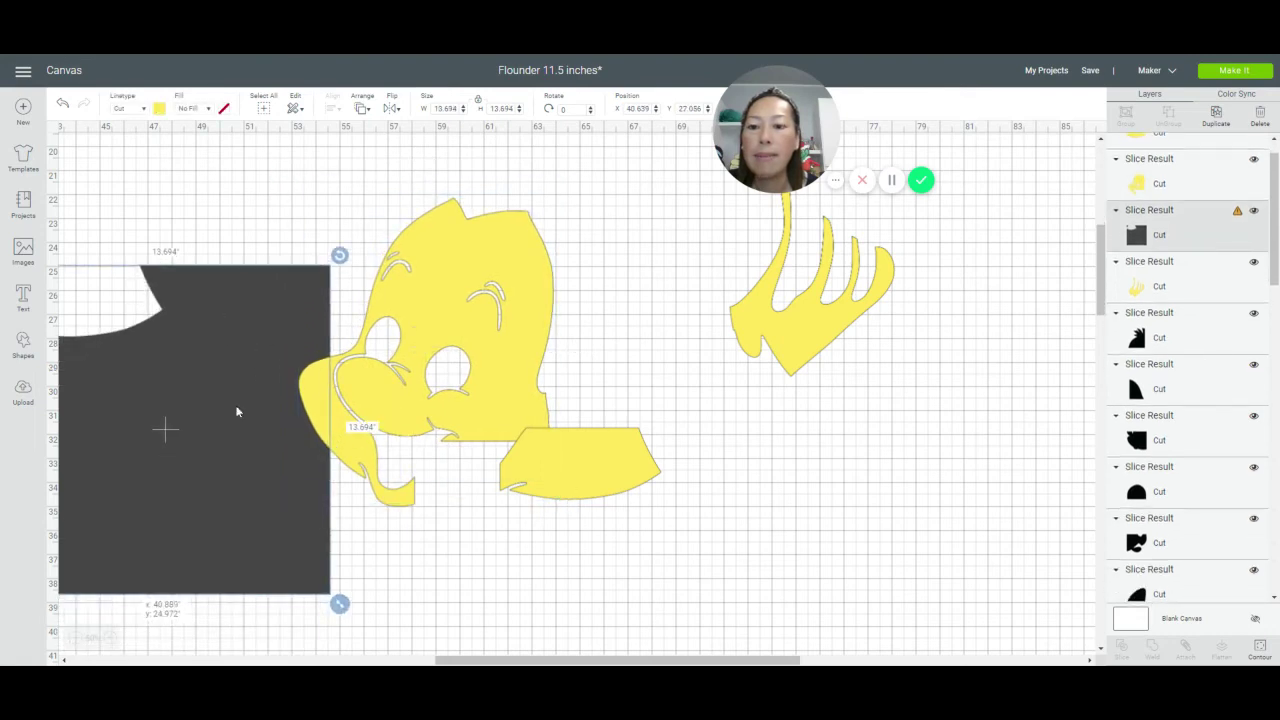
{"action": "left_click_drag", "start_coordinate": [318, 573], "coordinate": [224, 477]}
{"action": "left_click_drag", "start_coordinate": [197, 320], "coordinate": [283, 147]}
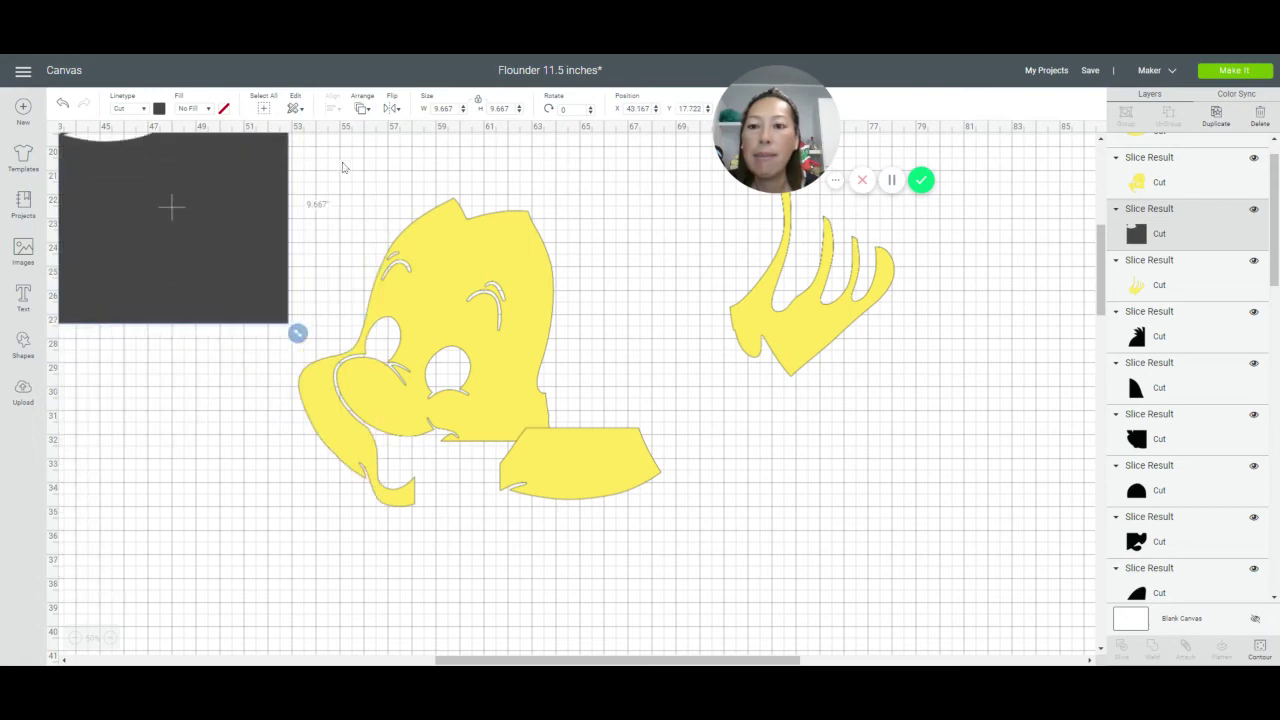
{"action": "left_click_drag", "start_coordinate": [283, 228], "coordinate": [318, 265]}
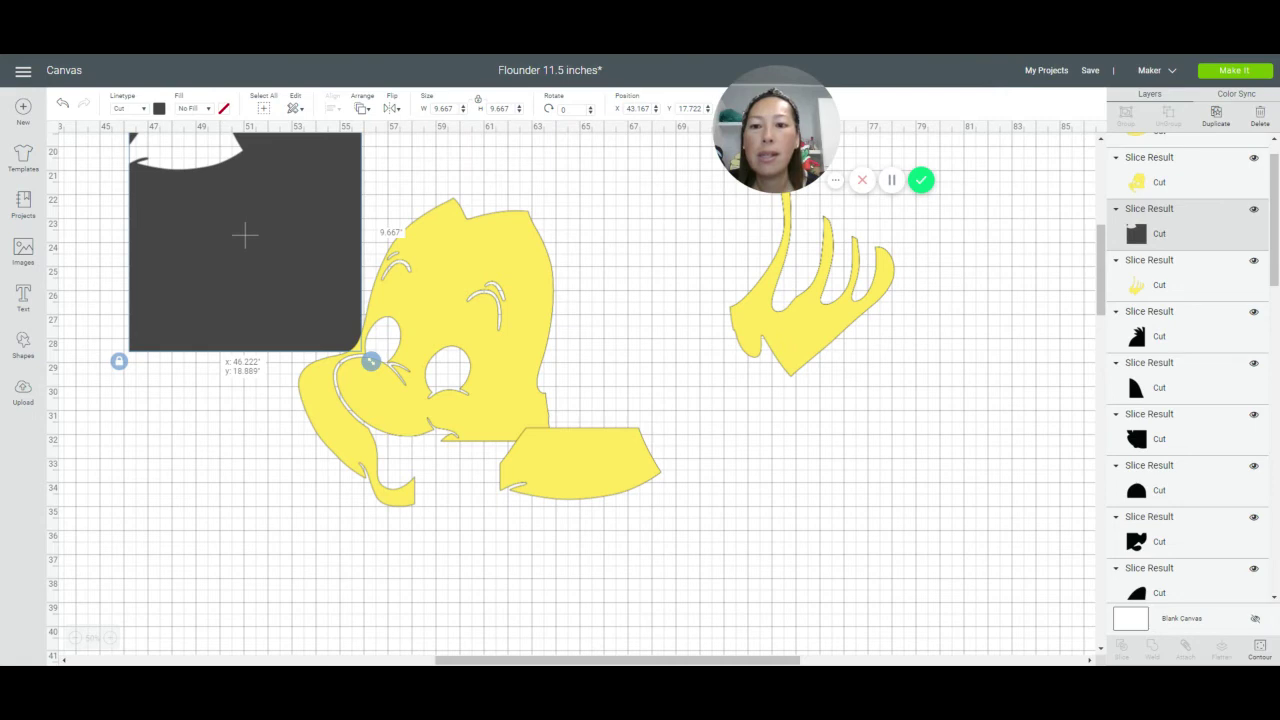
{"action": "left_click_drag", "start_coordinate": [317, 263], "coordinate": [357, 281]}
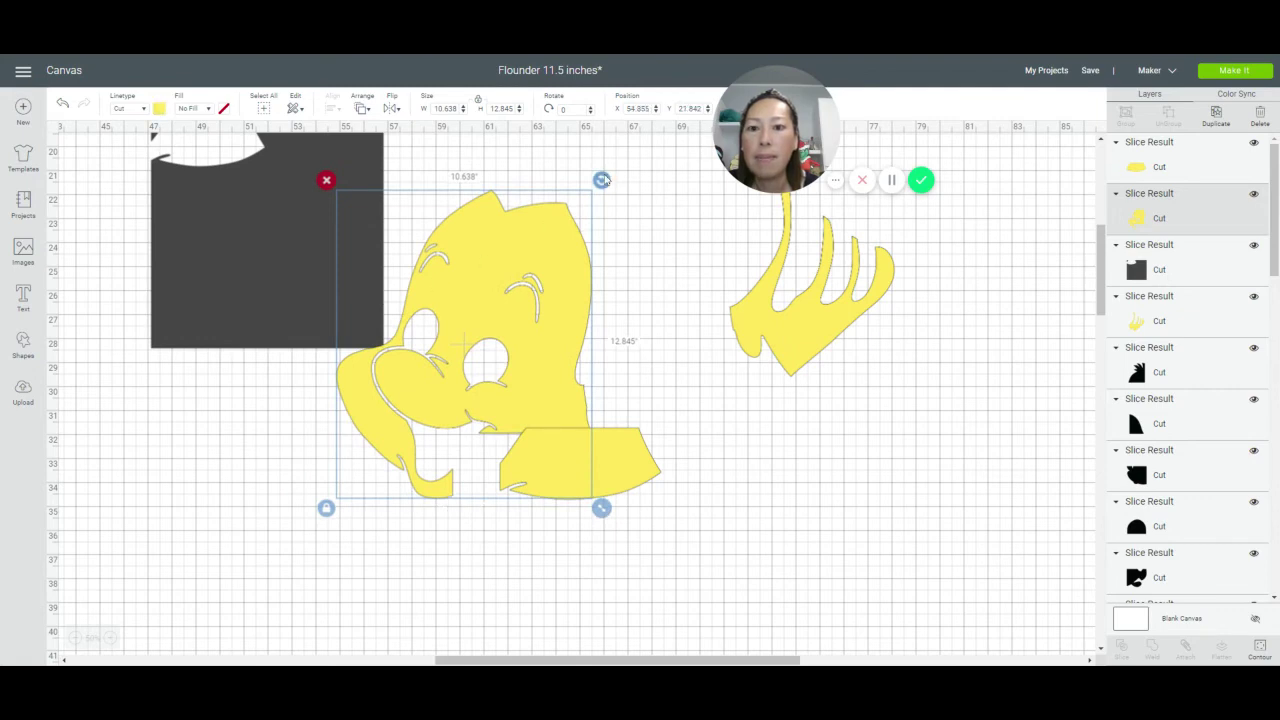
Rotate the yellow head to about 8.9 degrees and position it so the square's corner overlaps the narrow strip between forehead and snout
{"action": "mouse_move", "coordinate": [603, 181]}
{"action": "left_mouse_down"}
{"action": "mouse_move", "coordinate": [571, 160]}
{"action": "mouse_move", "coordinate": [614, 177]}
{"action": "left_mouse_up"}
{"action": "mouse_move", "coordinate": [532, 273]}
{"action": "left_mouse_down"}
{"action": "mouse_move", "coordinate": [517, 282]}
{"action": "mouse_move", "coordinate": [530, 268]}
{"action": "left_mouse_up"}
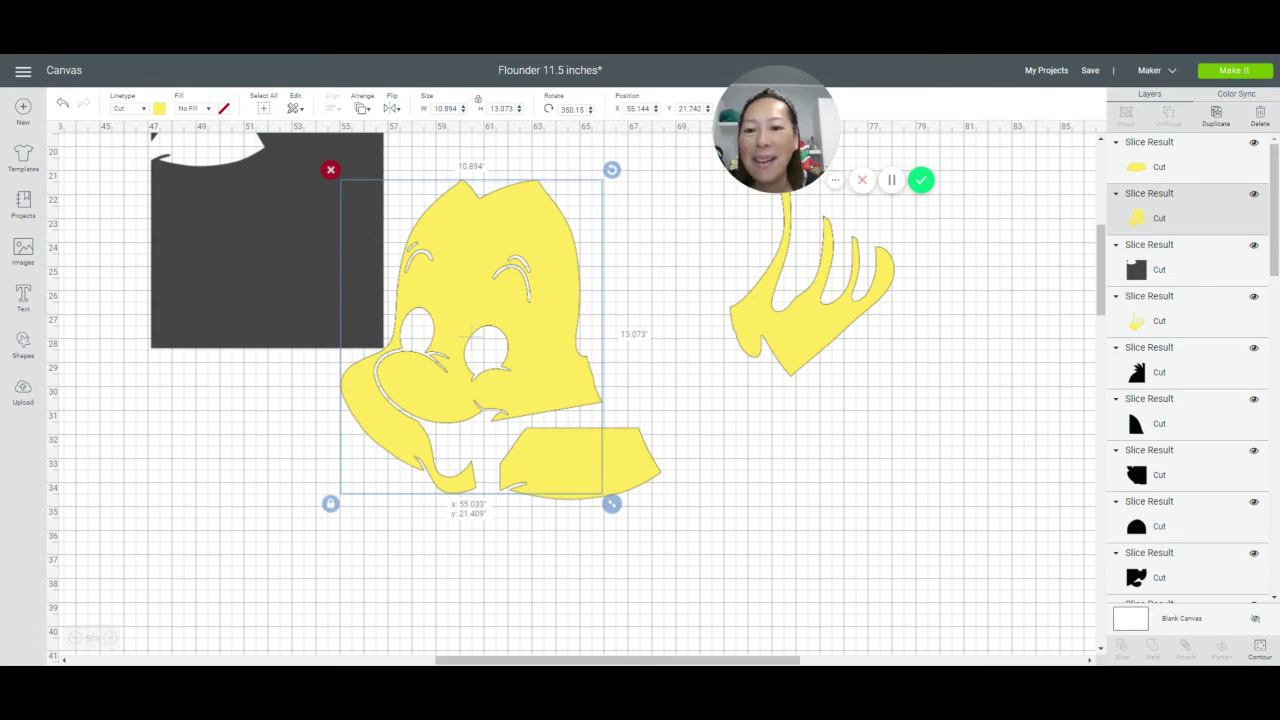
{"action": "mouse_move", "coordinate": [530, 268]}
{"action": "left_mouse_down"}
{"action": "mouse_move", "coordinate": [535, 256]}
{"action": "mouse_move", "coordinate": [518, 274]}
{"action": "left_mouse_up"}
{"action": "left_click_drag", "start_coordinate": [600, 174], "coordinate": [640, 242]}
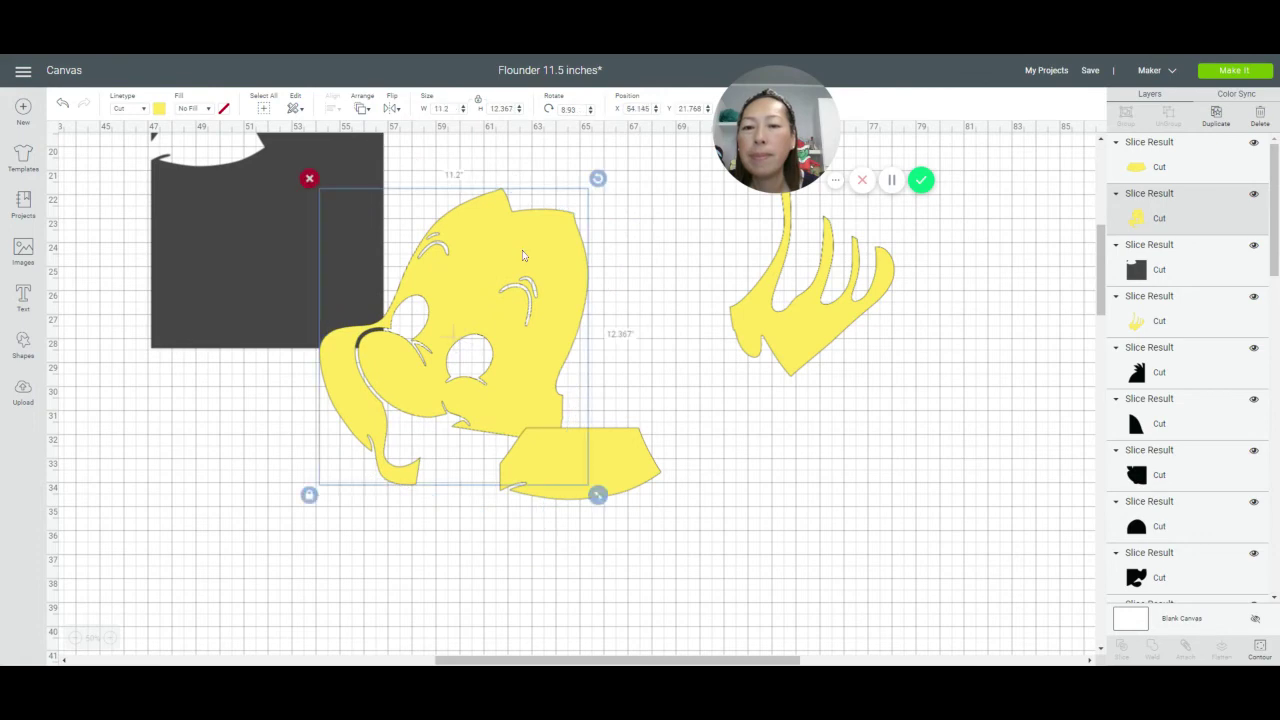
{"action": "left_click_drag", "start_coordinate": [522, 250], "coordinate": [507, 286]}
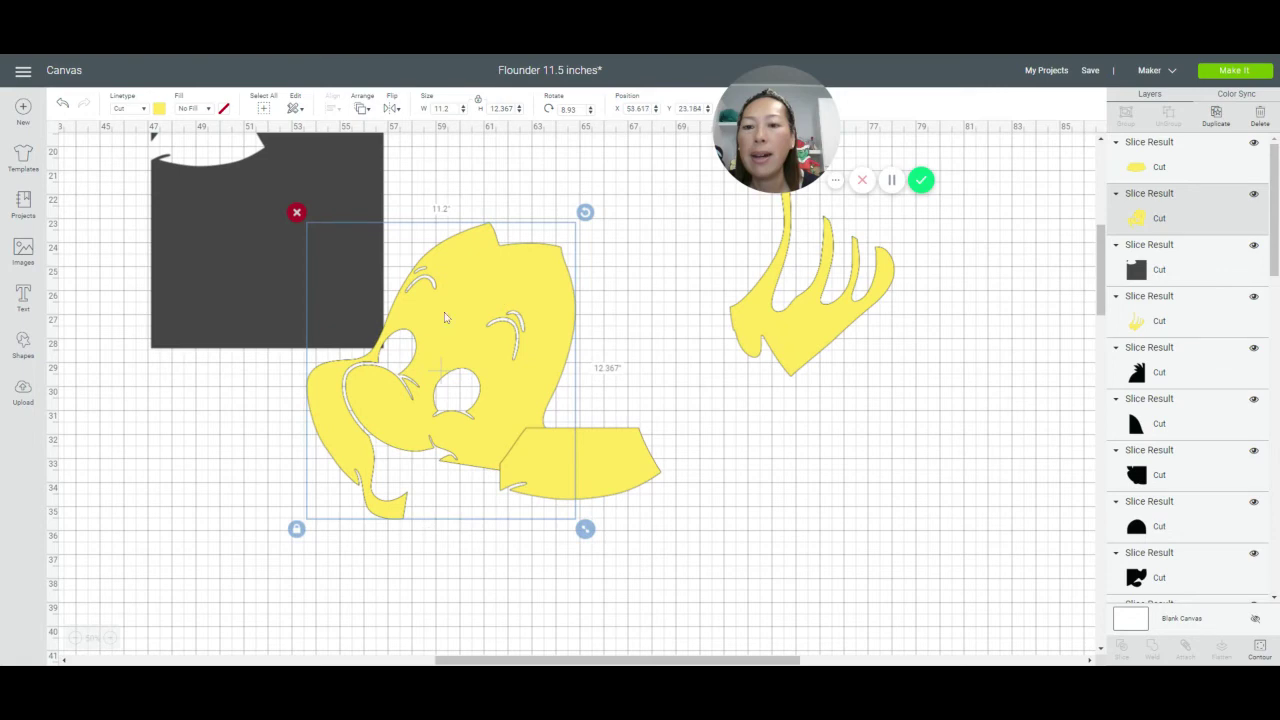
Slice the yellow head with the dark square to cut the strip beside the eye, and pull the head off the square
{"action": "left_click", "coordinate": [114, 265]}
{"action": "left_click_drag", "start_coordinate": [114, 265], "coordinate": [416, 396]}
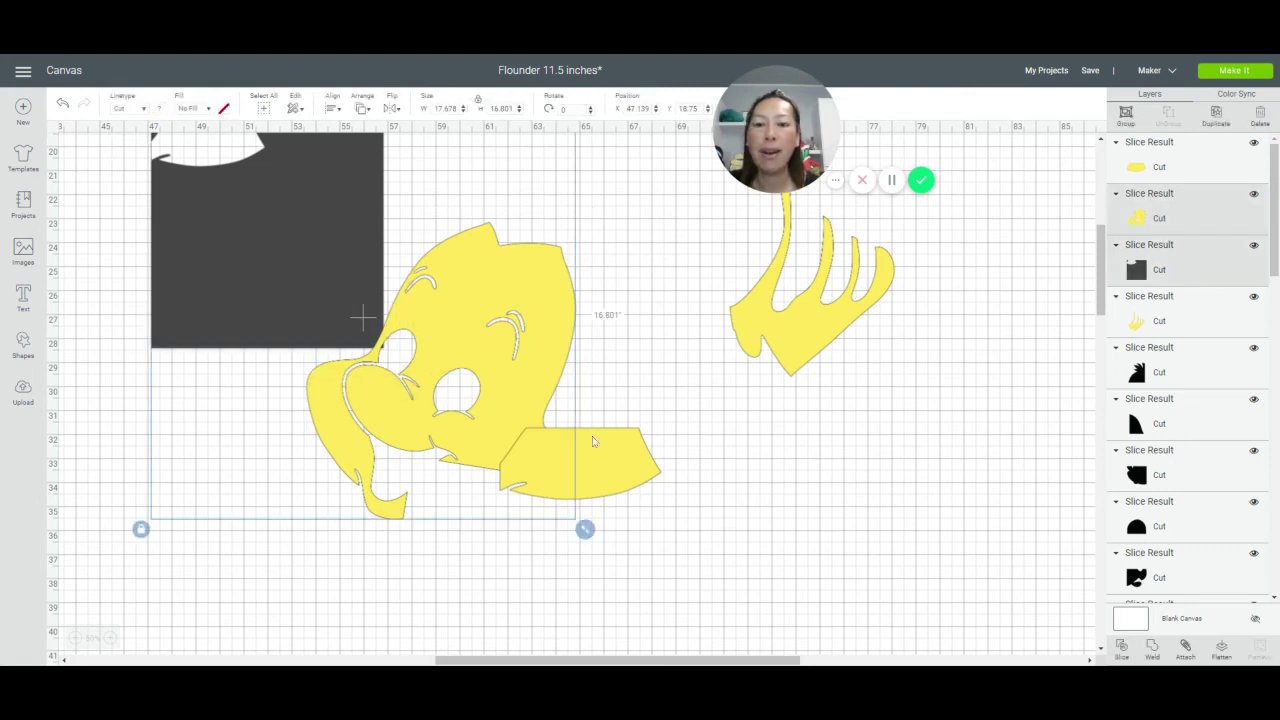
{"action": "left_click", "coordinate": [1122, 648]}
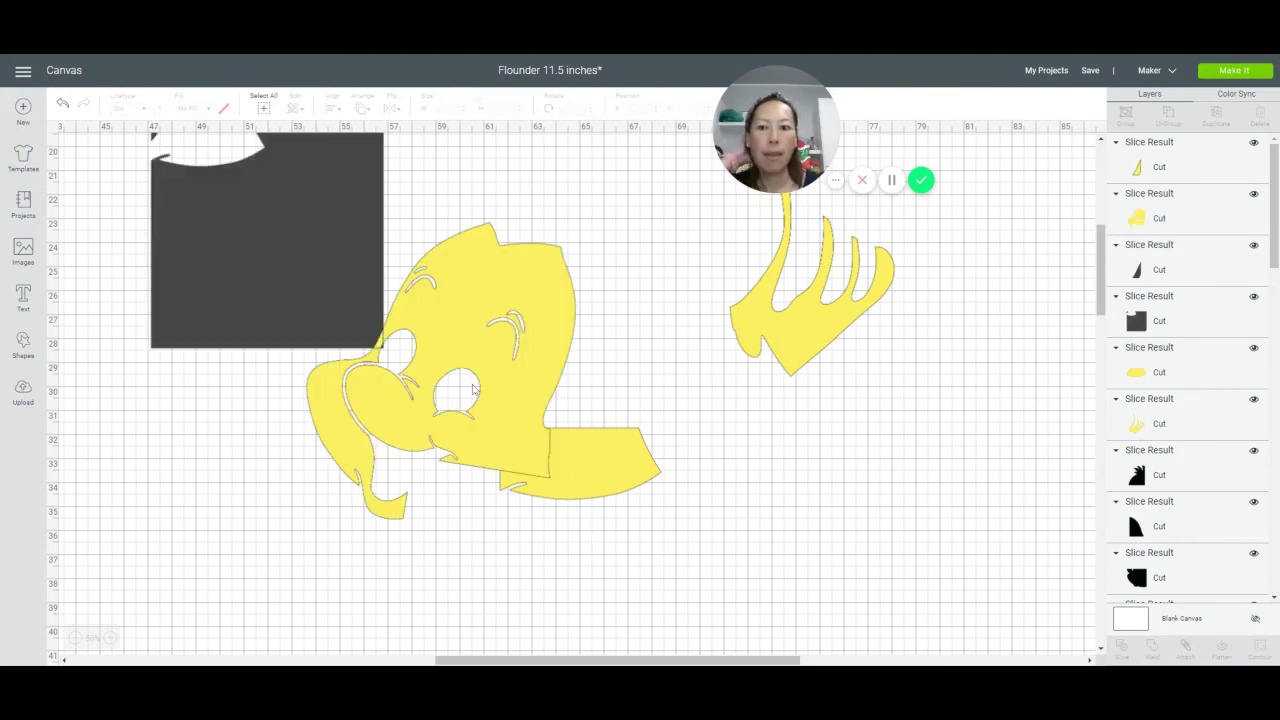
{"action": "mouse_move", "coordinate": [499, 352]}
{"action": "left_mouse_down"}
{"action": "mouse_move", "coordinate": [530, 366]}
{"action": "mouse_move", "coordinate": [518, 365]}
{"action": "left_mouse_up"}
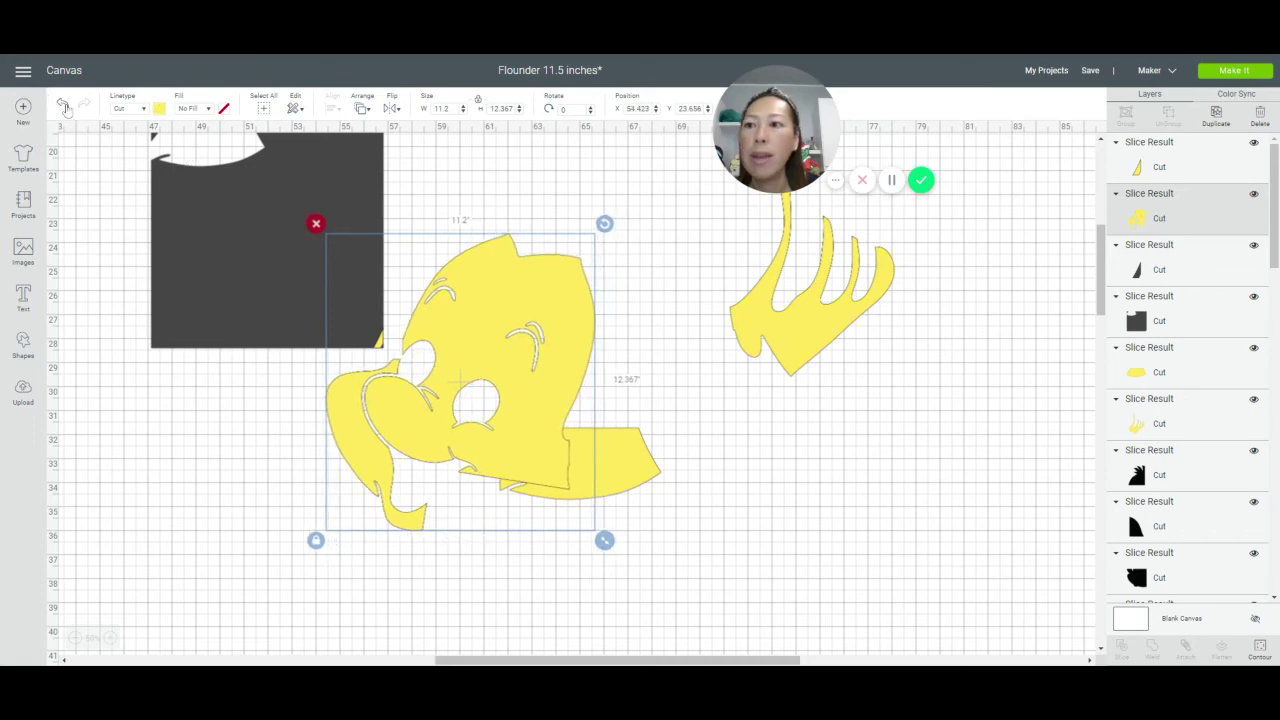
Undo the yellow head's last move, duplicate the head, and place the copy below the yellow fin
{"action": "left_click", "coordinate": [64, 106]}
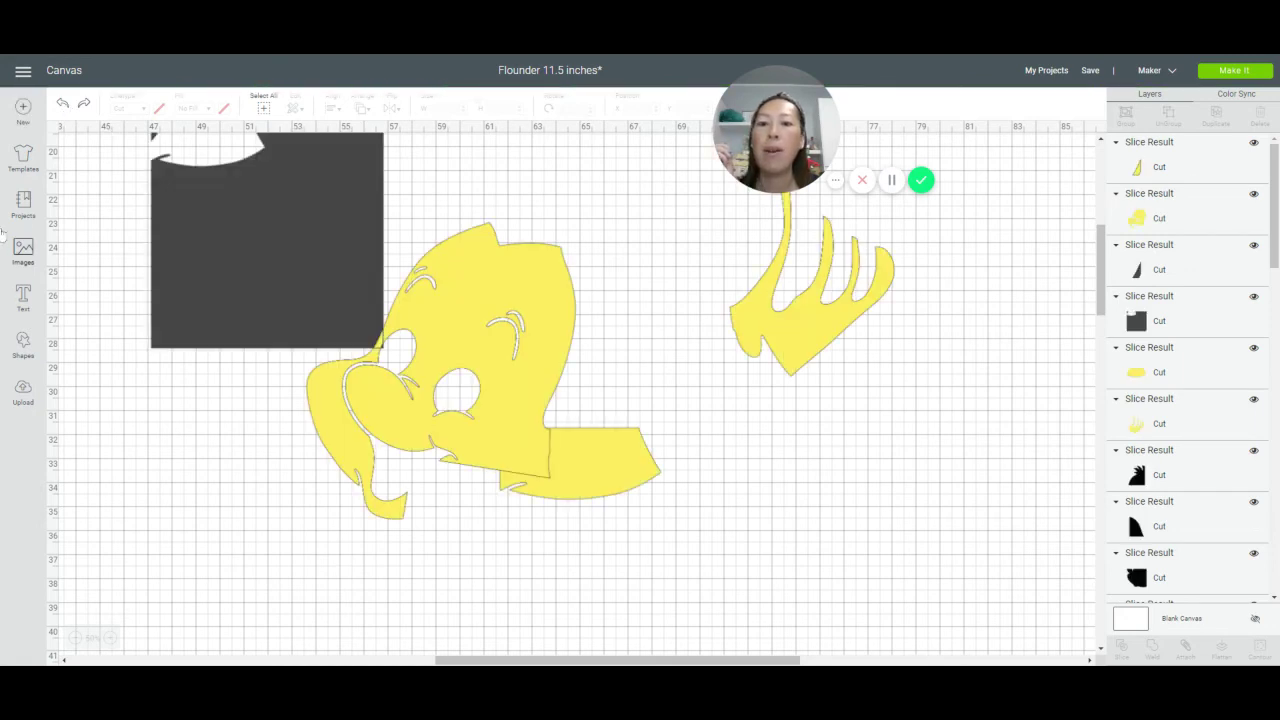
{"action": "left_click", "coordinate": [553, 314]}
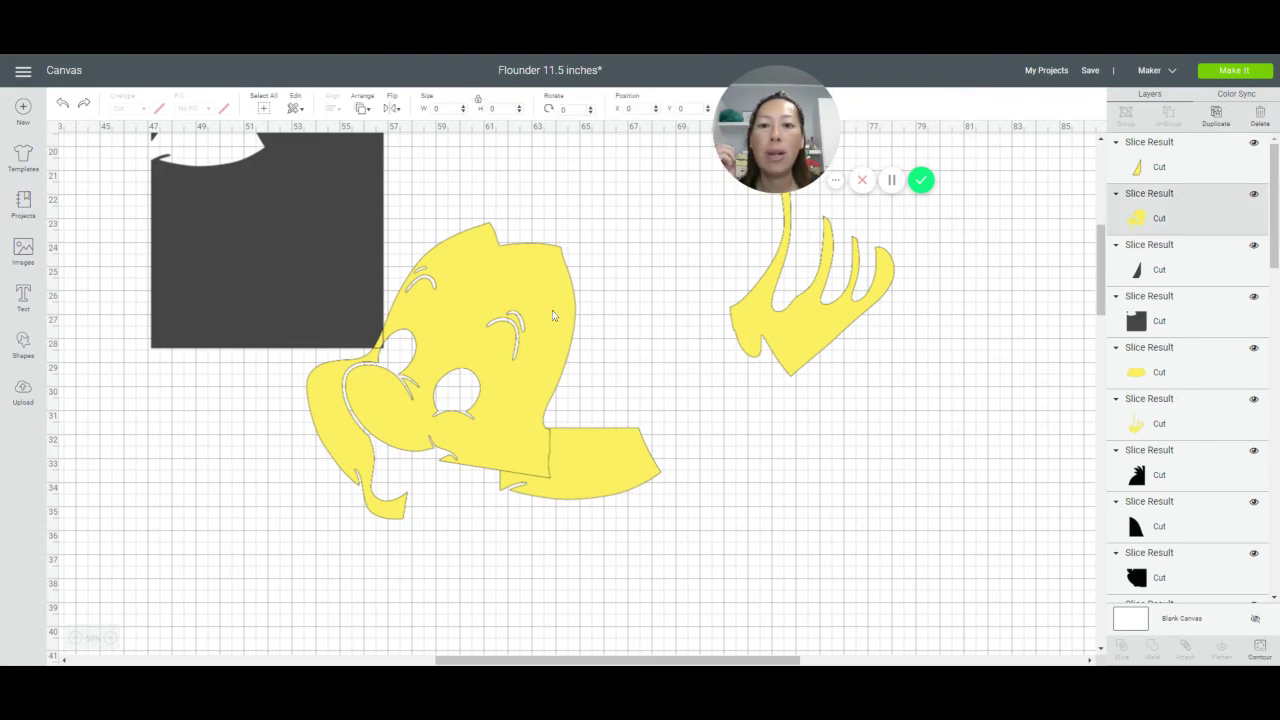
{"action": "left_click", "coordinate": [1218, 114]}
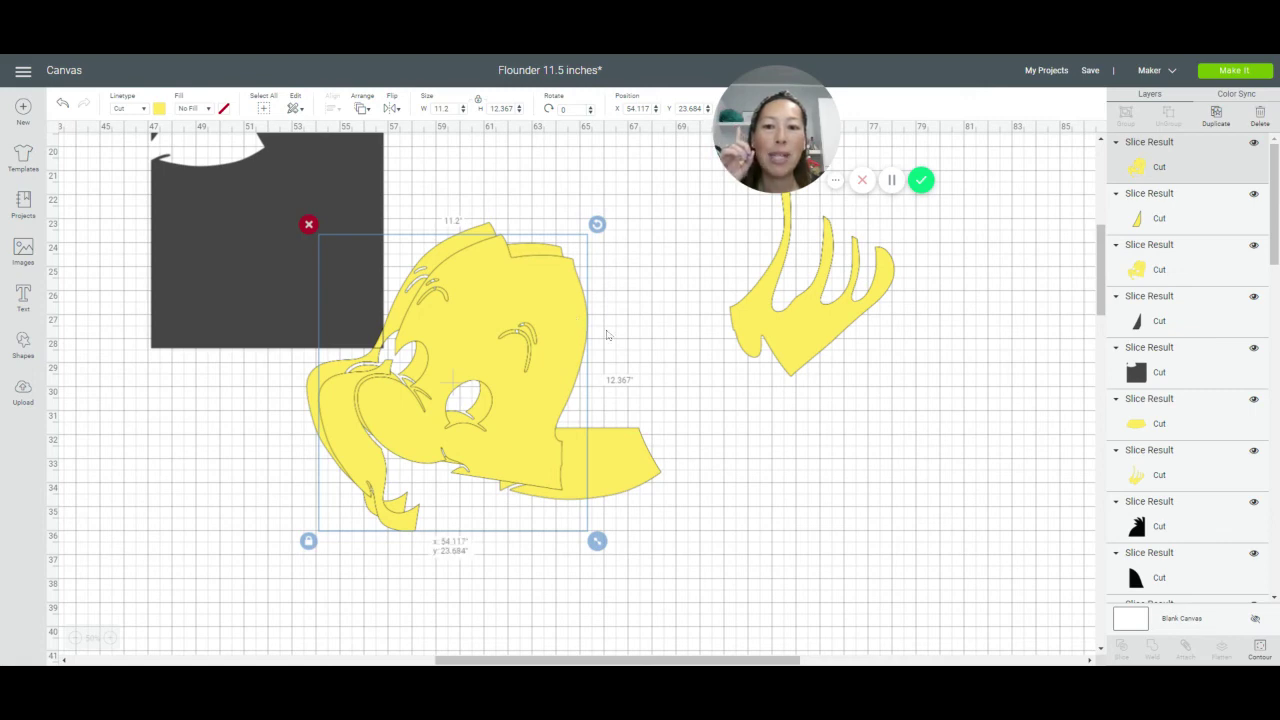
{"action": "left_click_drag", "start_coordinate": [573, 319], "coordinate": [957, 454]}
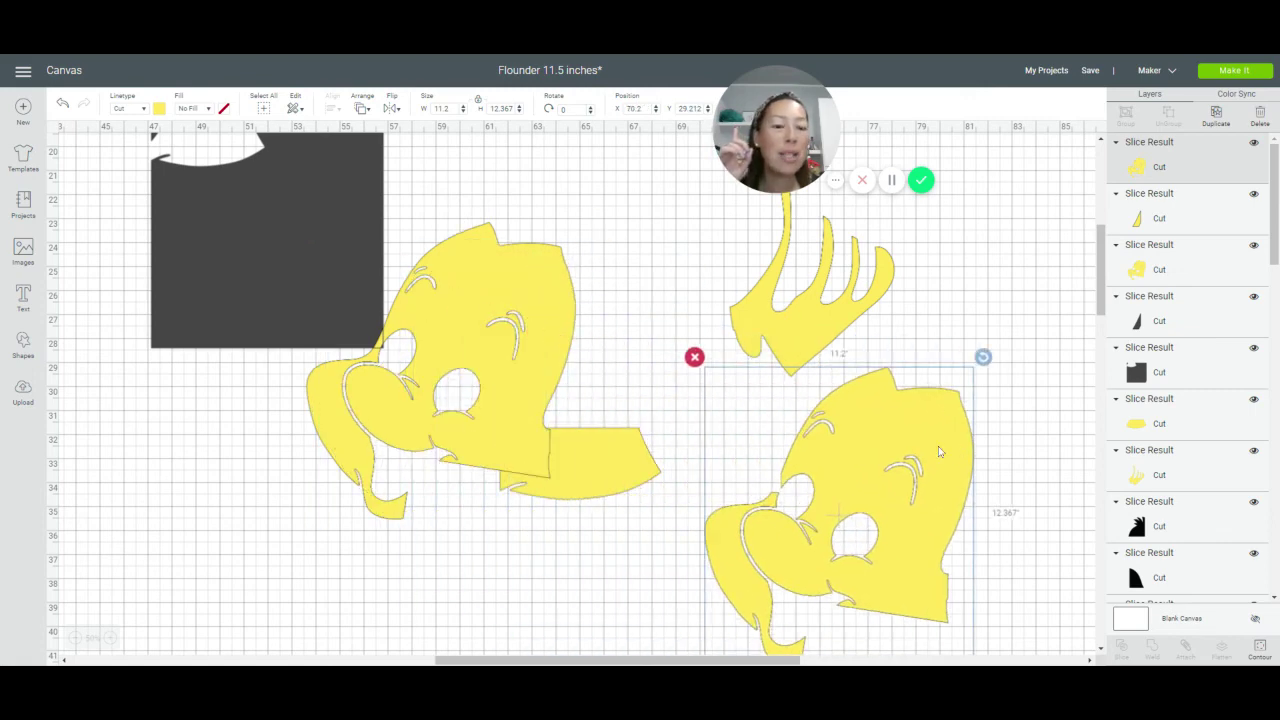
Hide the lower jaw contour on the copied yellow head
{"action": "left_click", "coordinate": [1262, 647]}
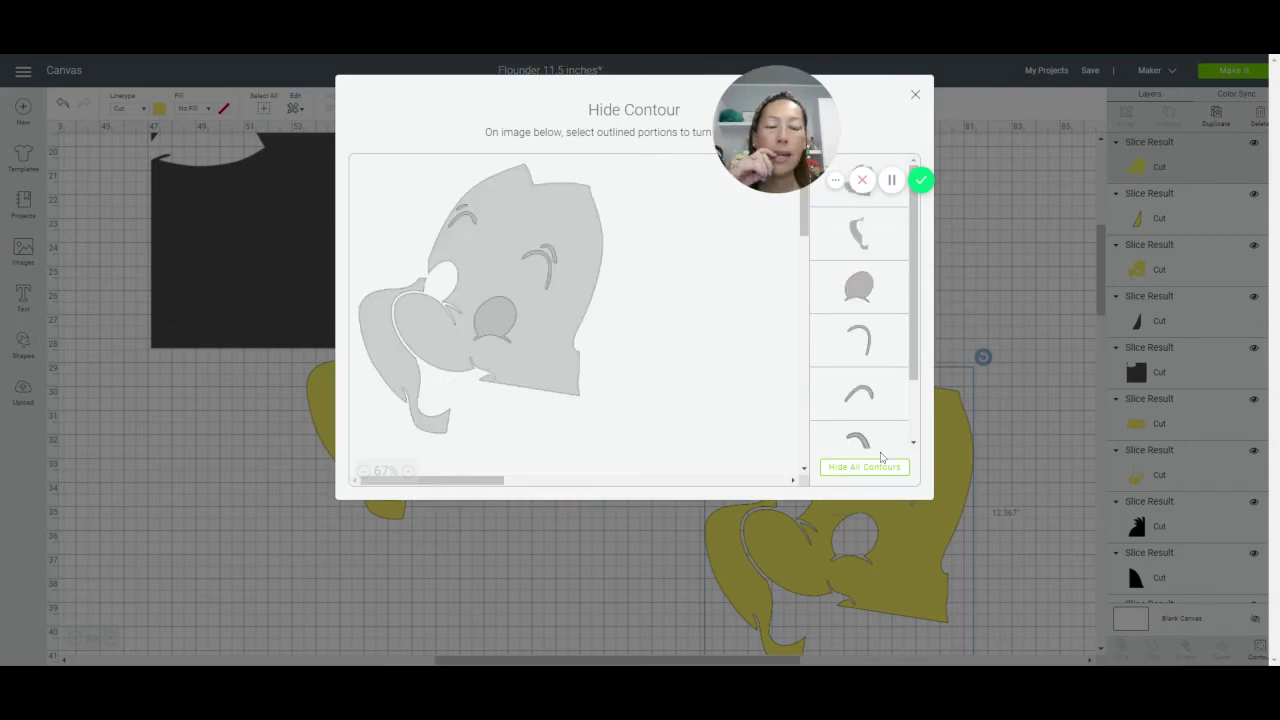
{"action": "left_click", "coordinate": [415, 375]}
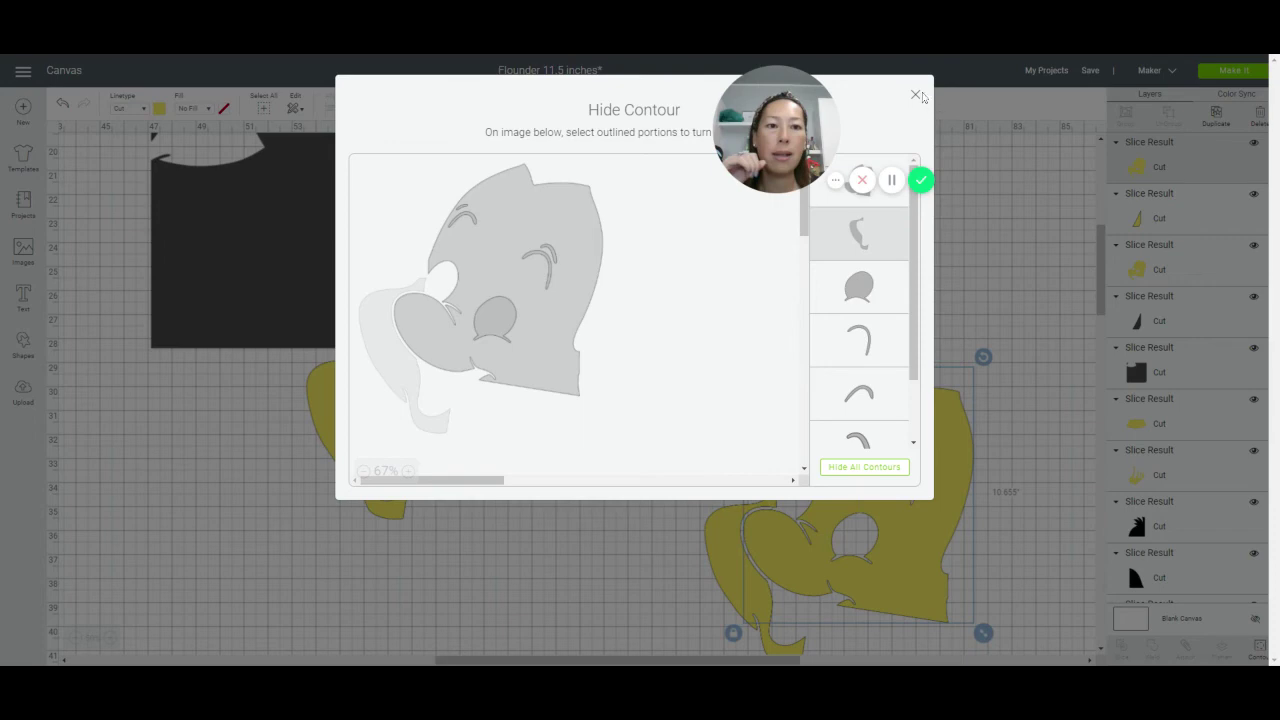
{"action": "left_click", "coordinate": [916, 97]}
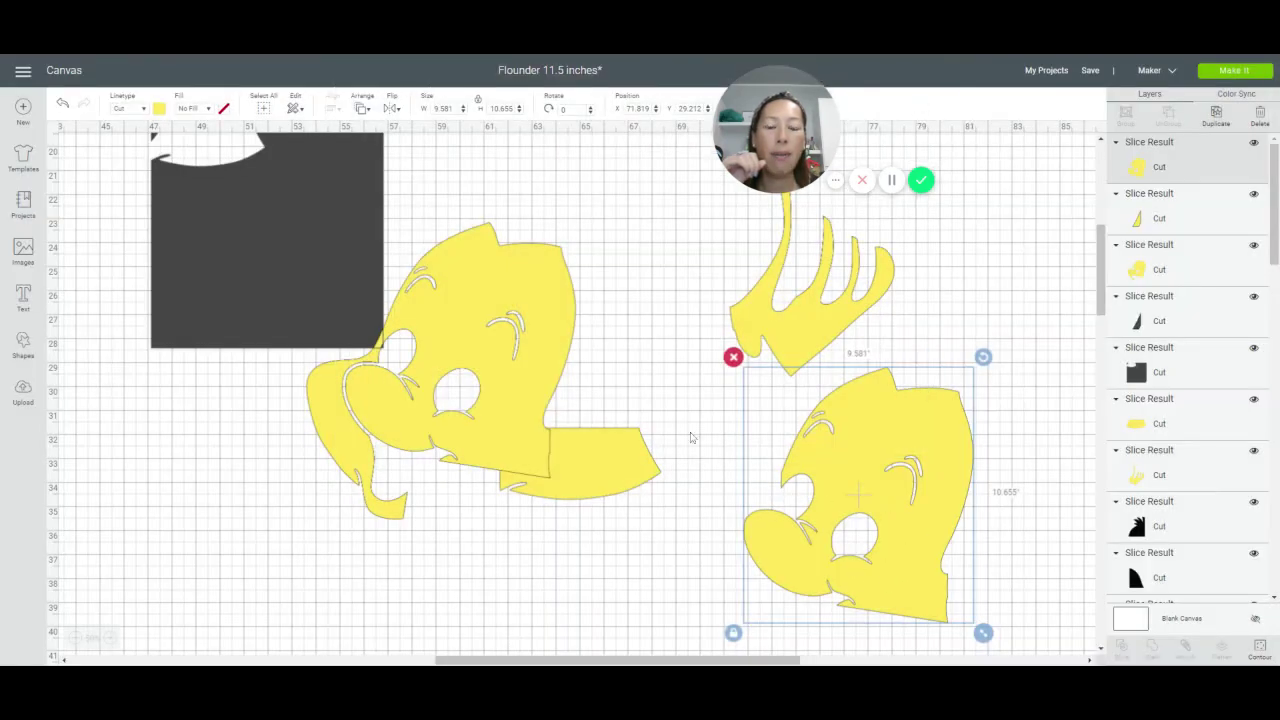
Hide all contours on the original yellow head so that only the lower jaw piece is kept
{"action": "left_click", "coordinate": [527, 264]}
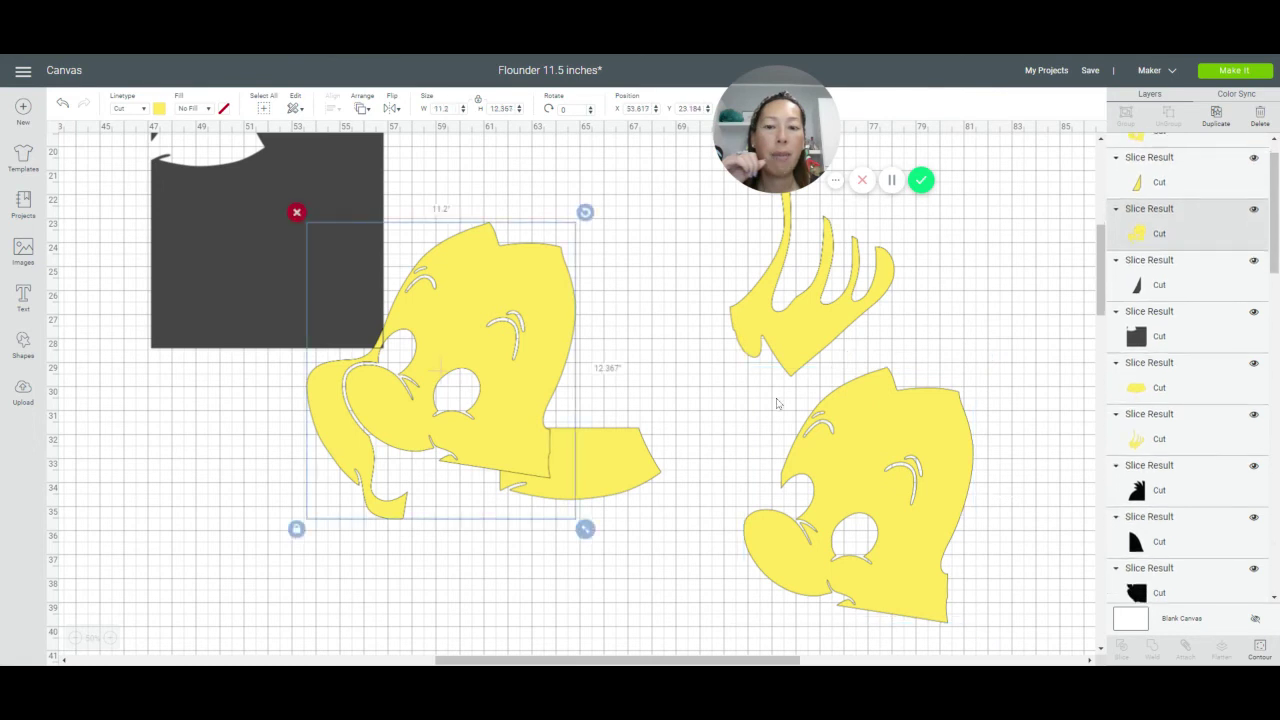
{"action": "left_click", "coordinate": [1260, 648]}
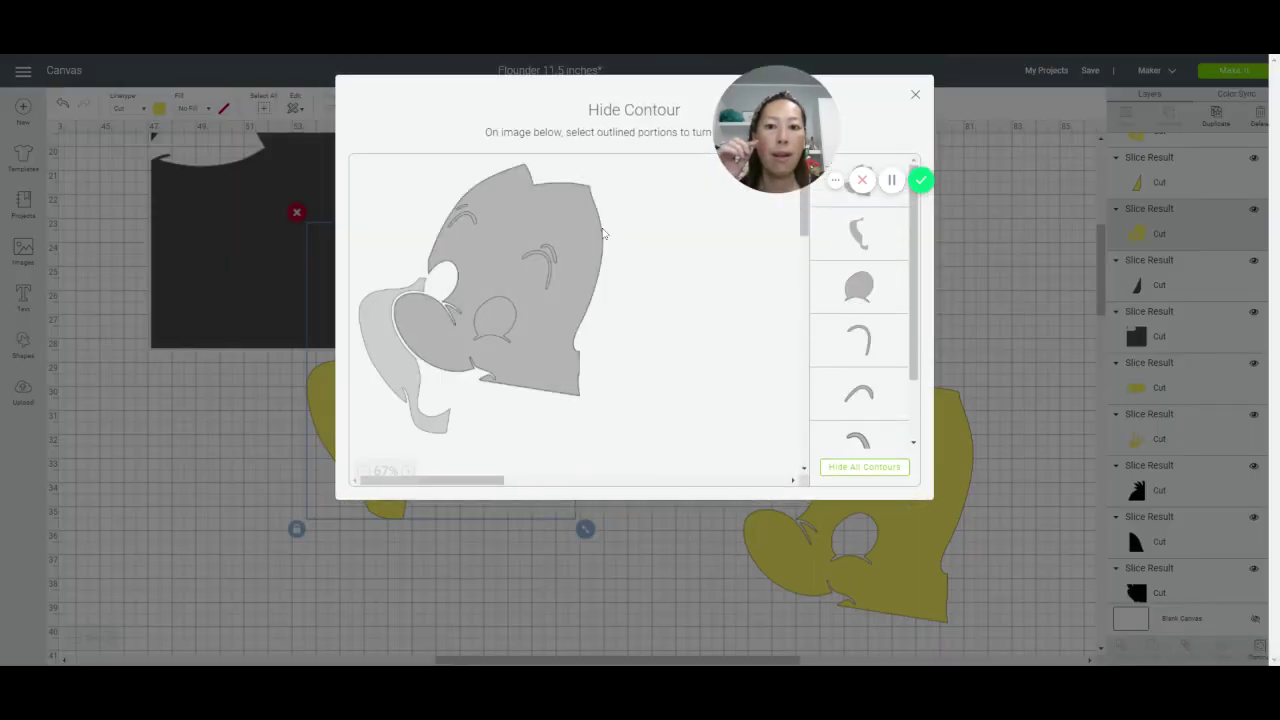
{"action": "left_click", "coordinate": [886, 468]}
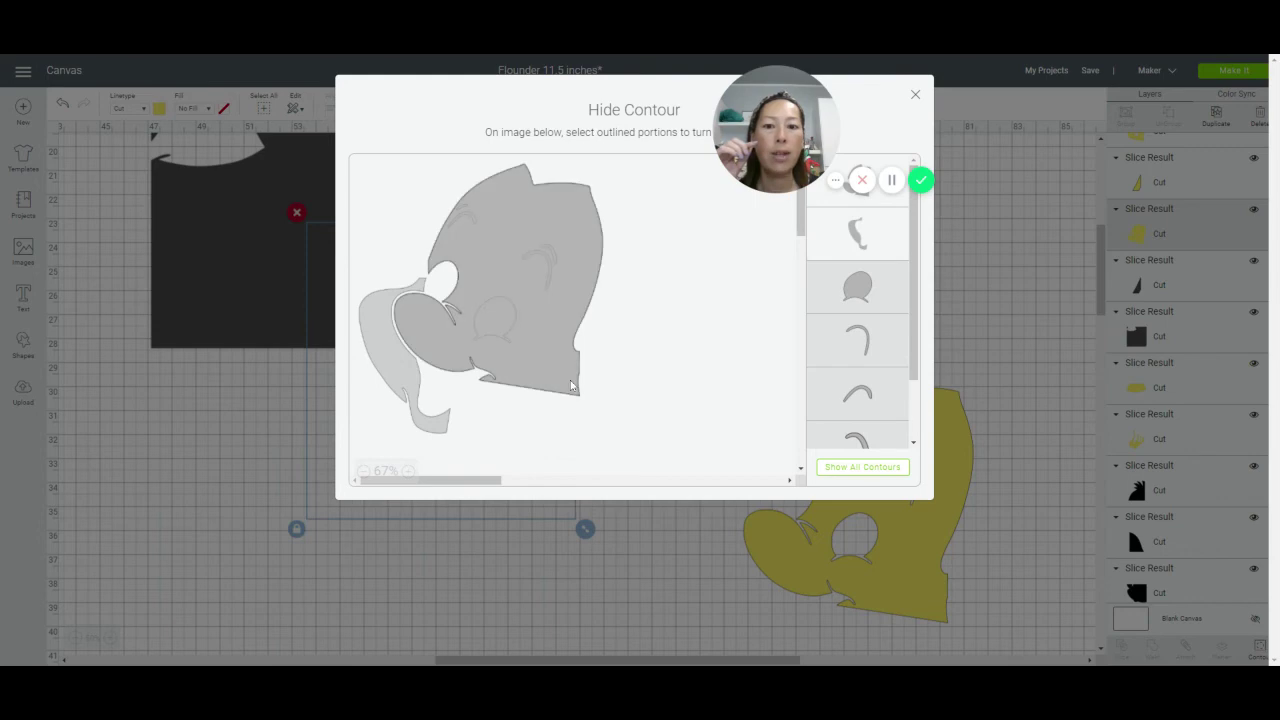
{"action": "left_click", "coordinate": [914, 96]}
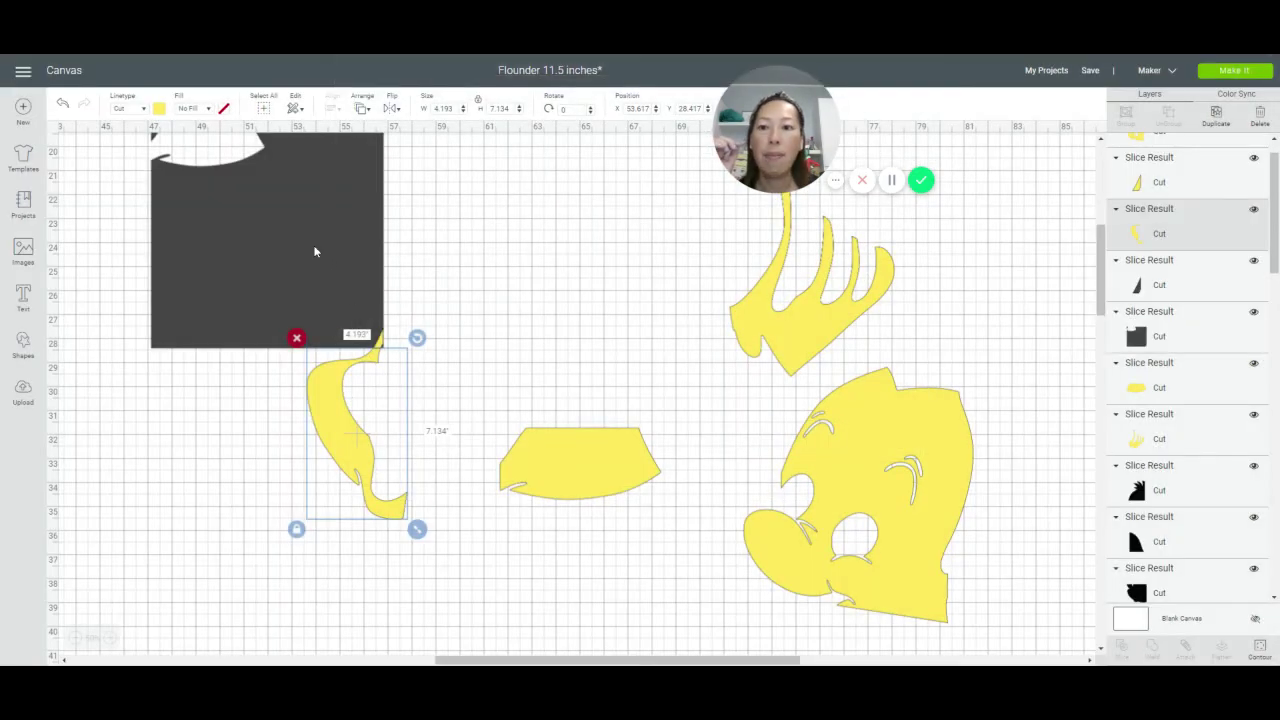
Move the dark square away from the jaw and weld the small yellow sliver to the jaw piece
{"action": "left_click_drag", "start_coordinate": [314, 251], "coordinate": [230, 230]}
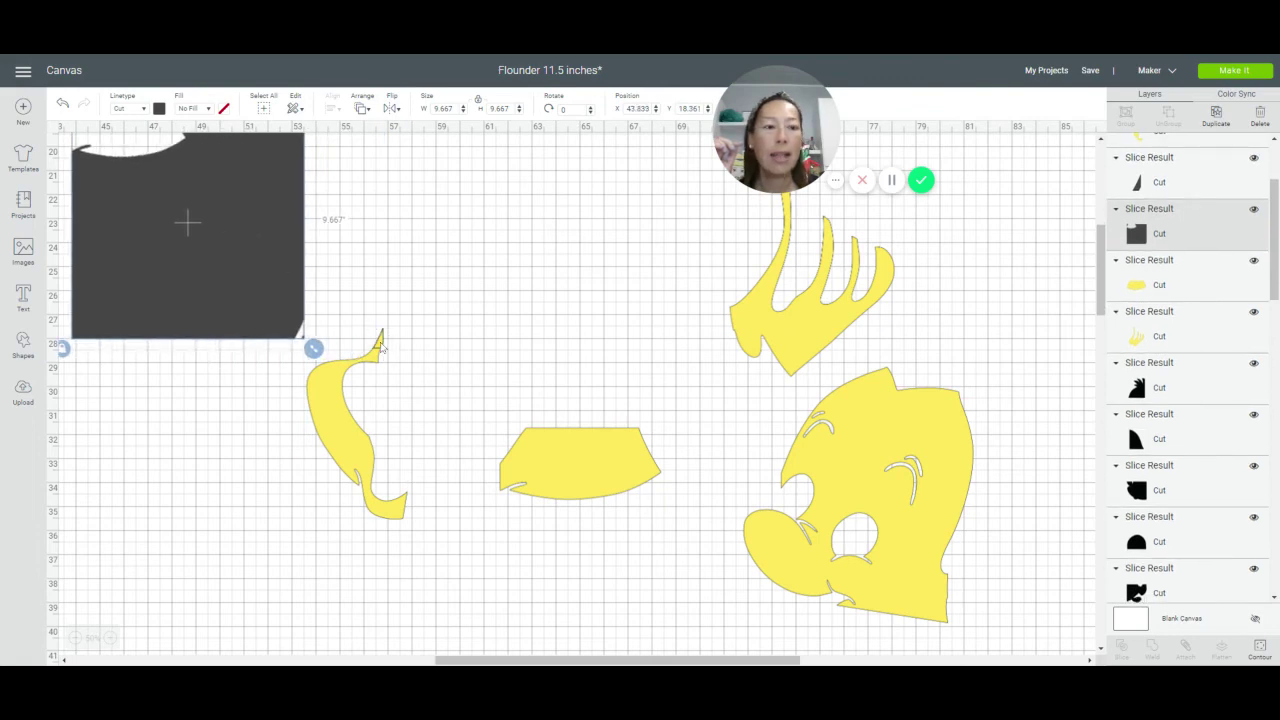
{"action": "left_click", "coordinate": [380, 343]}
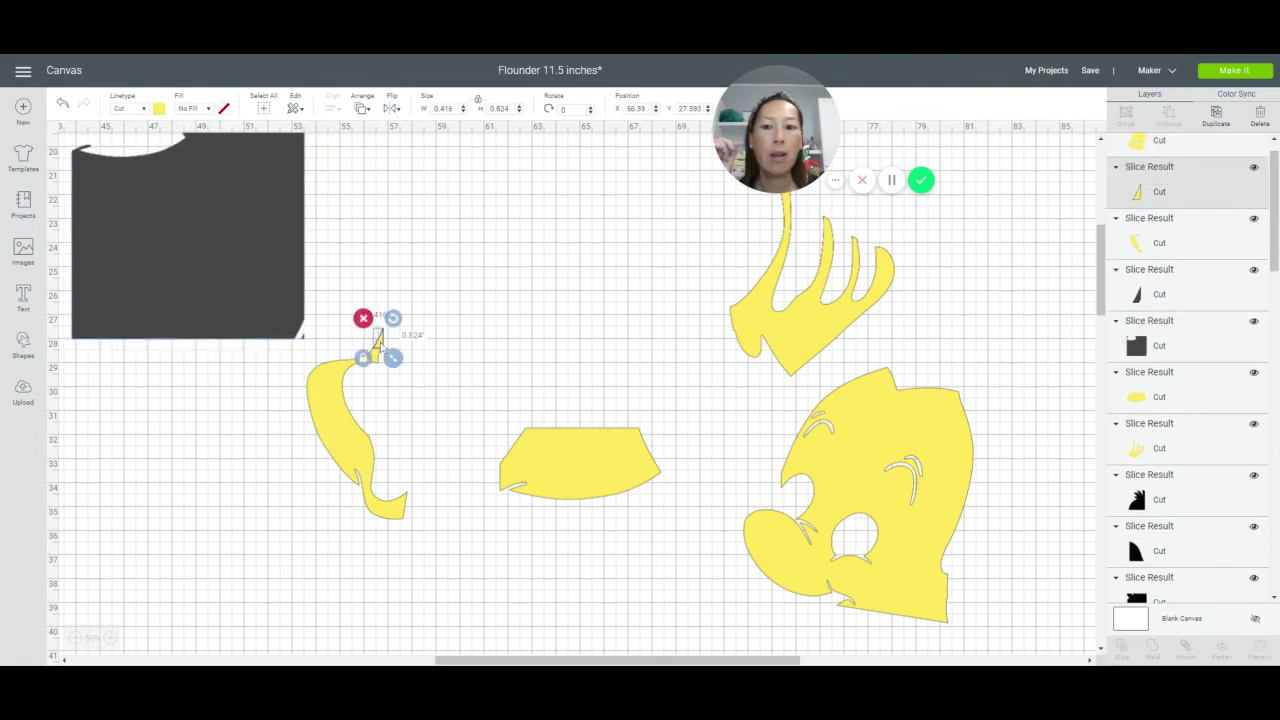
{"action": "left_click", "coordinate": [344, 408], "text": "shift"}
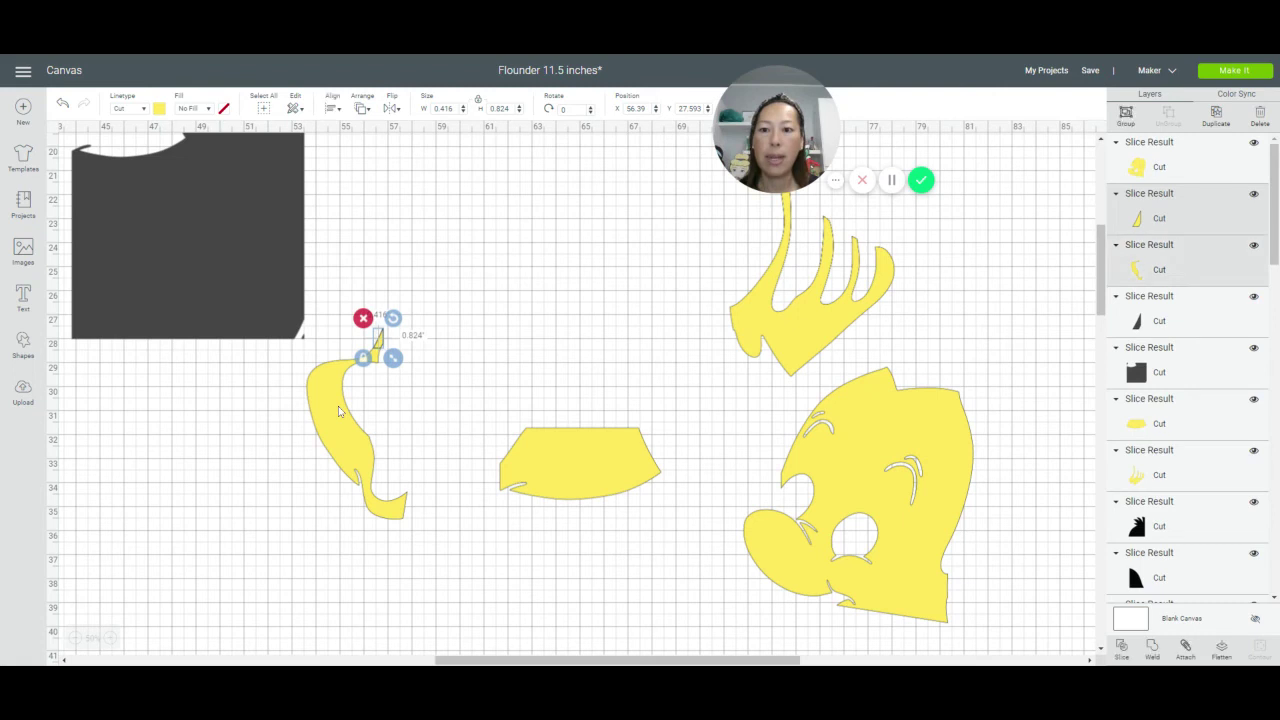
{"action": "left_click", "coordinate": [1152, 650]}
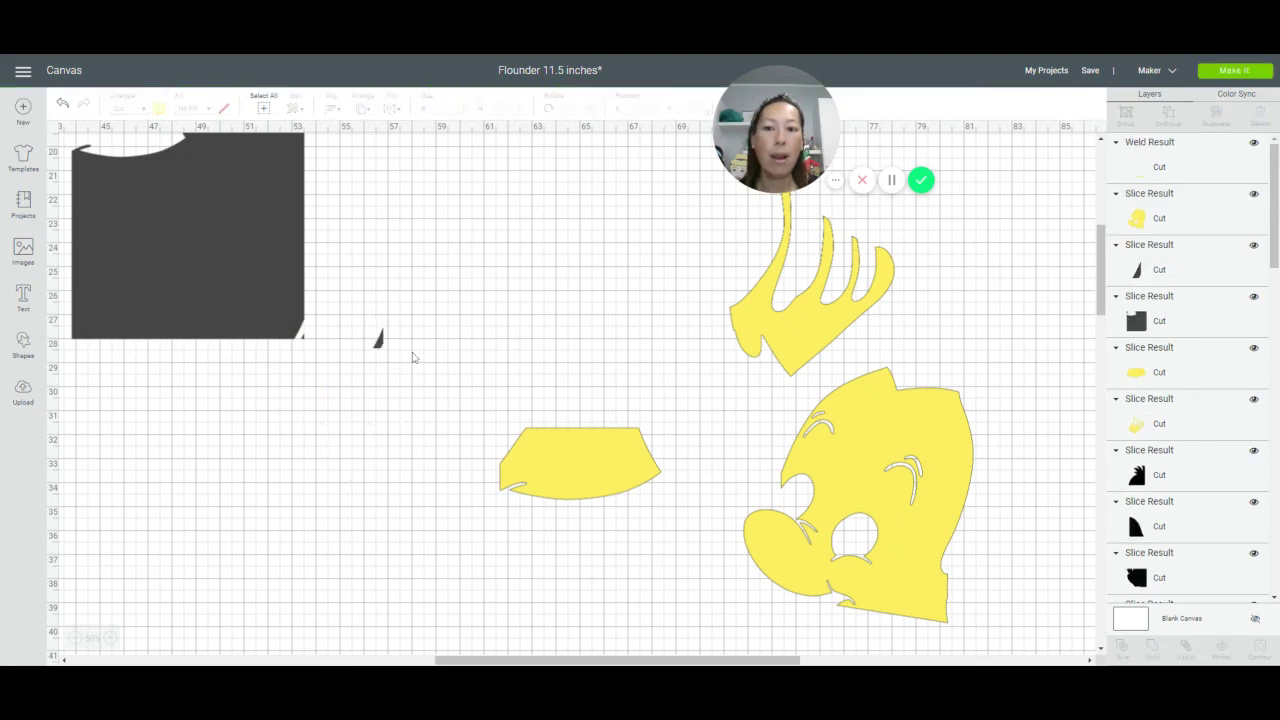
Place the welded jaw piece beside the yellow belly piece, and delete the dark square with its small dark offcut
{"action": "left_click_drag", "start_coordinate": [379, 360], "coordinate": [777, 505]}
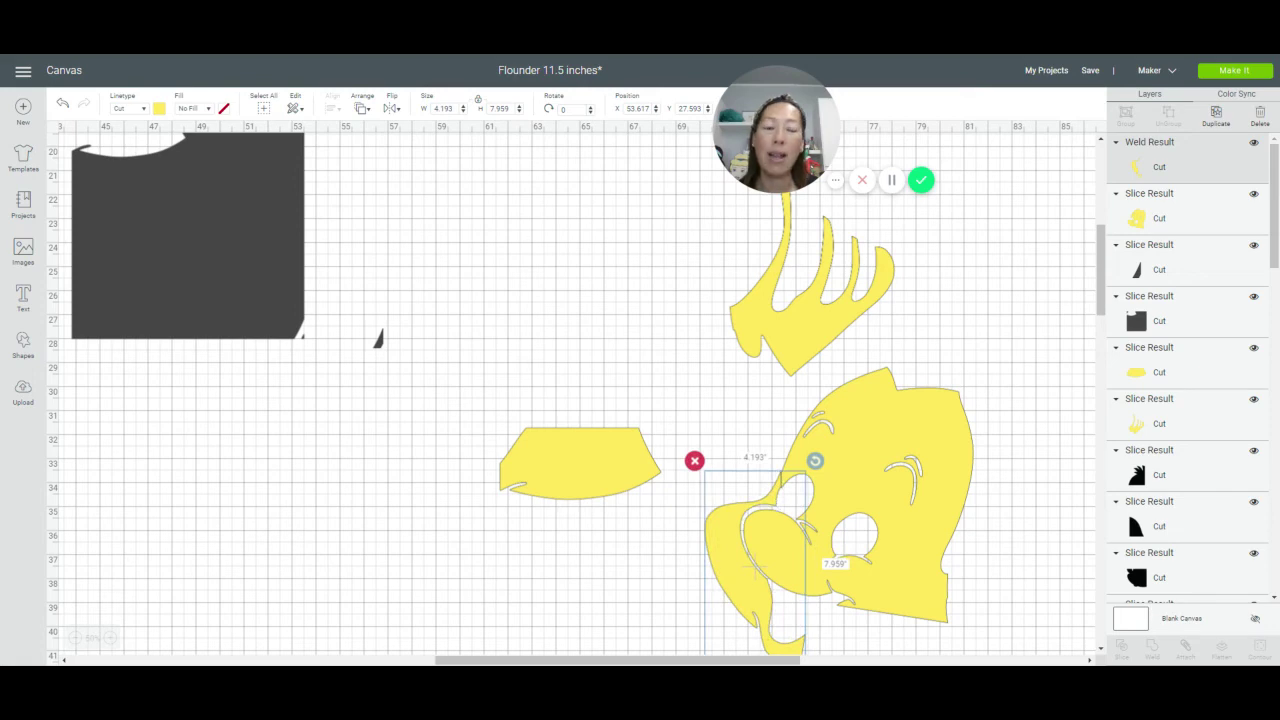
{"action": "left_click_drag", "start_coordinate": [777, 505], "coordinate": [457, 468]}
{"action": "left_click", "coordinate": [935, 480]}
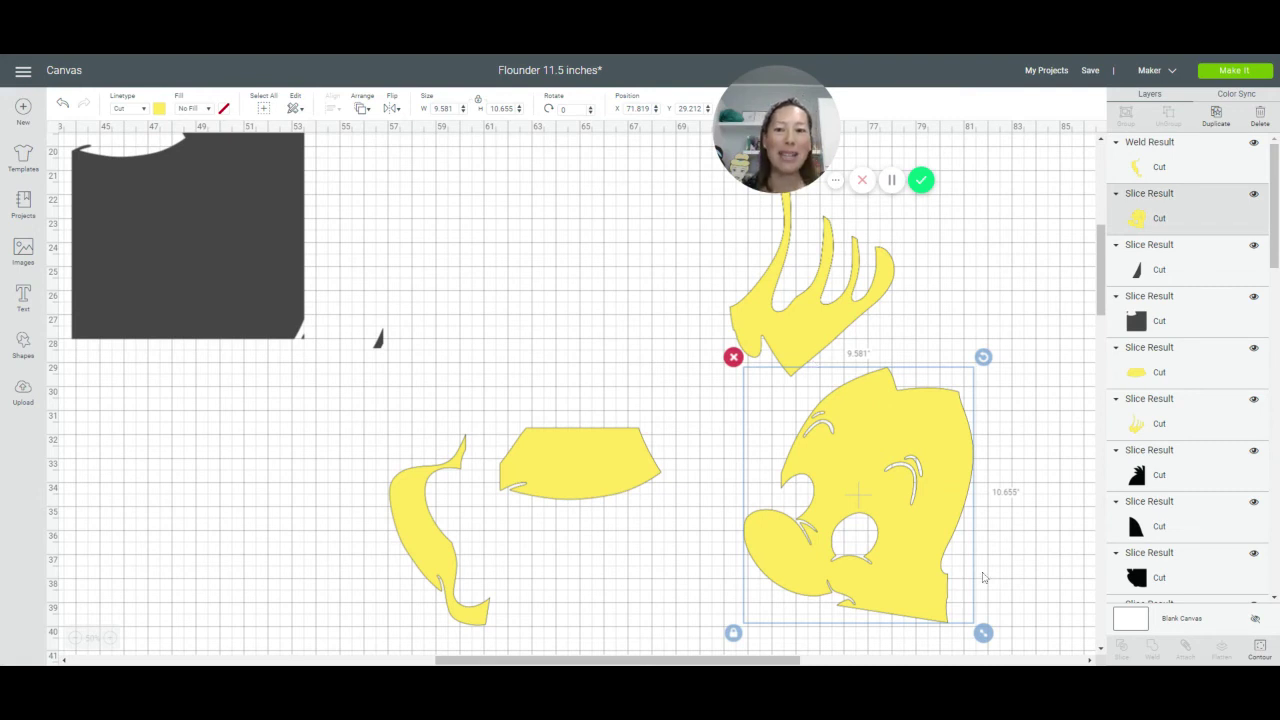
{"action": "left_click_drag", "start_coordinate": [432, 312], "coordinate": [216, 342]}
{"action": "key", "text": "Delete"}
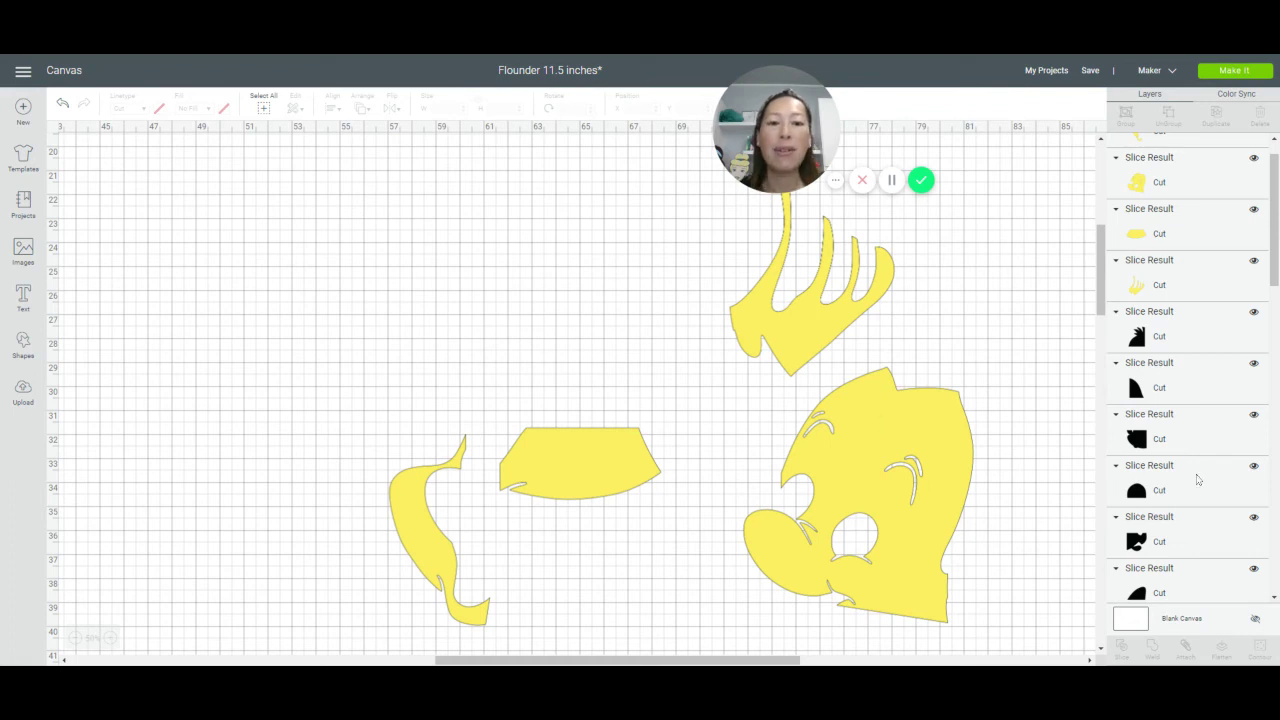
Fit the yellow head against the jaw piece, and shift it up so the belly piece shows behind it
{"action": "left_click_drag", "start_coordinate": [952, 505], "coordinate": [634, 466]}
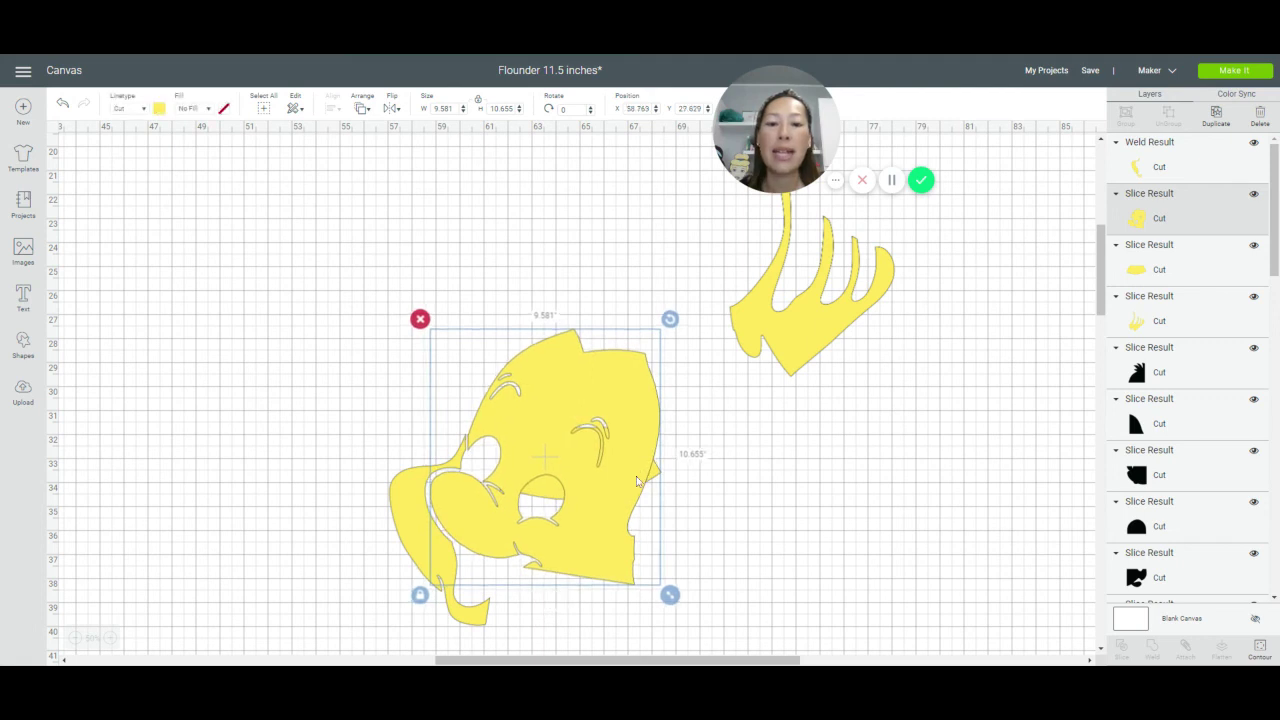
{"action": "left_click", "coordinate": [684, 480]}
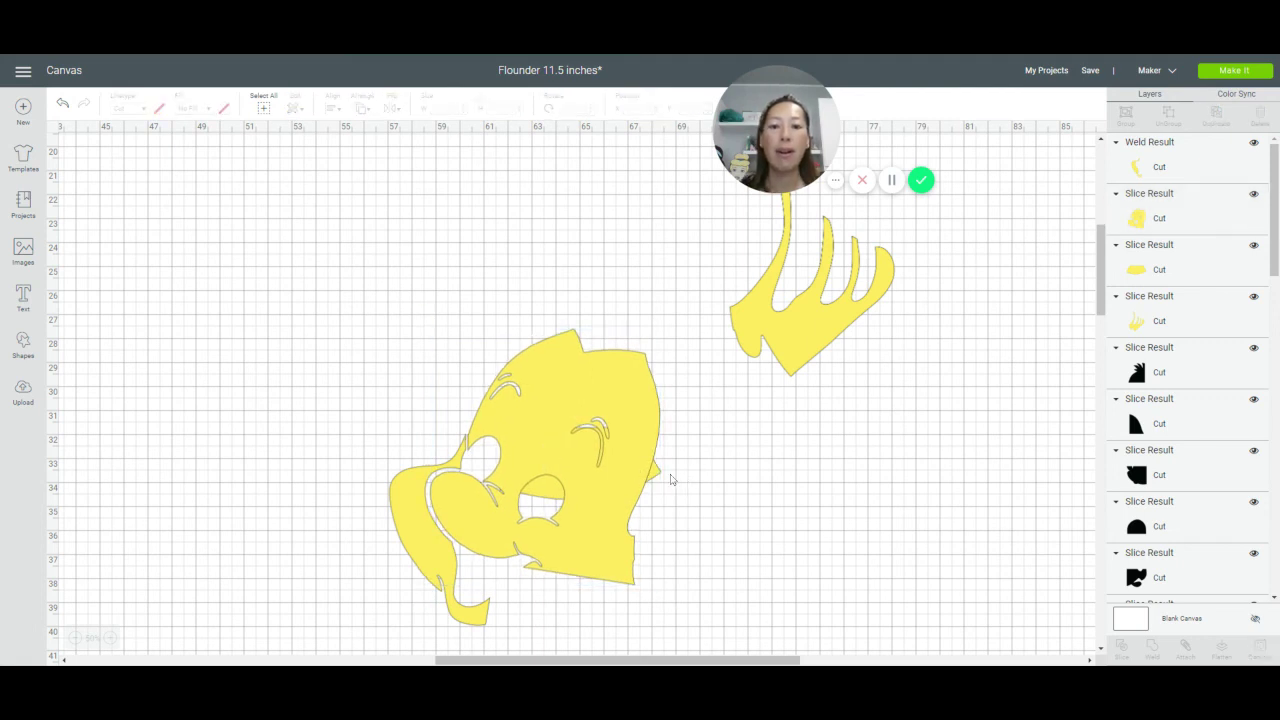
{"action": "left_click_drag", "start_coordinate": [658, 475], "coordinate": [650, 405]}
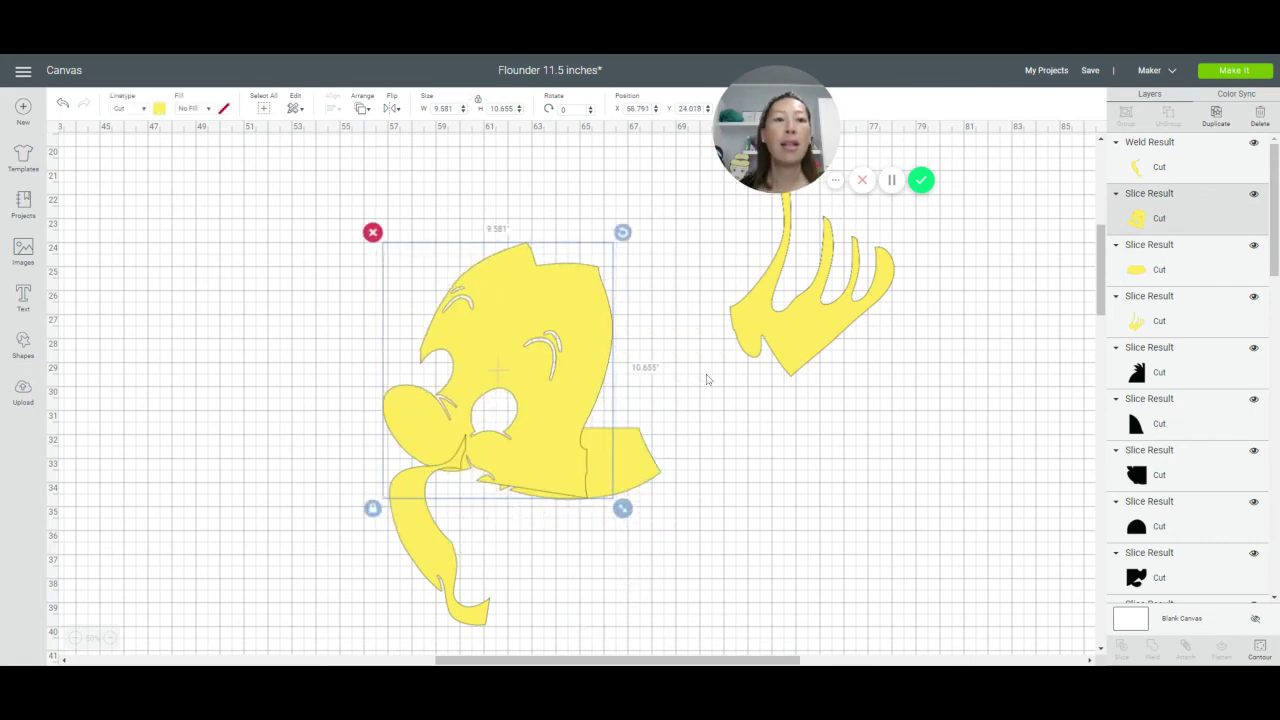
Save the project as a new copy named Flounder 20 inches
{"action": "left_click", "coordinate": [1089, 74]}
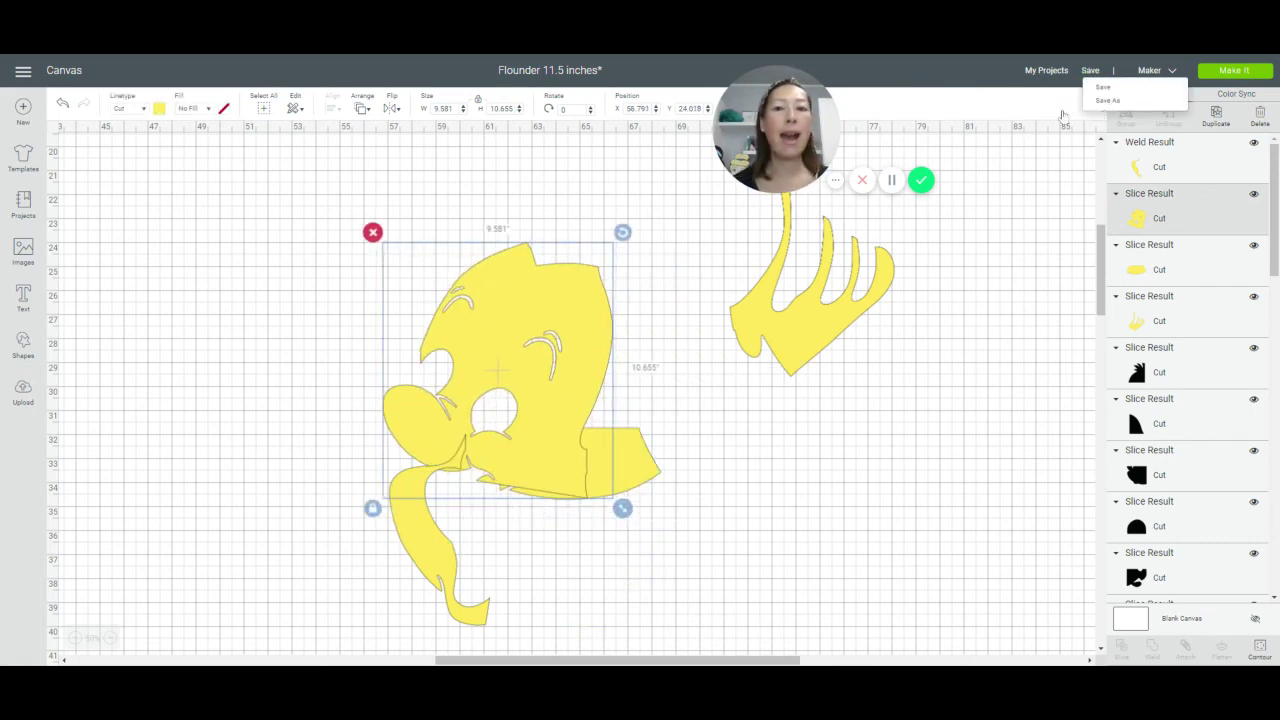
{"action": "left_click", "coordinate": [1107, 100]}
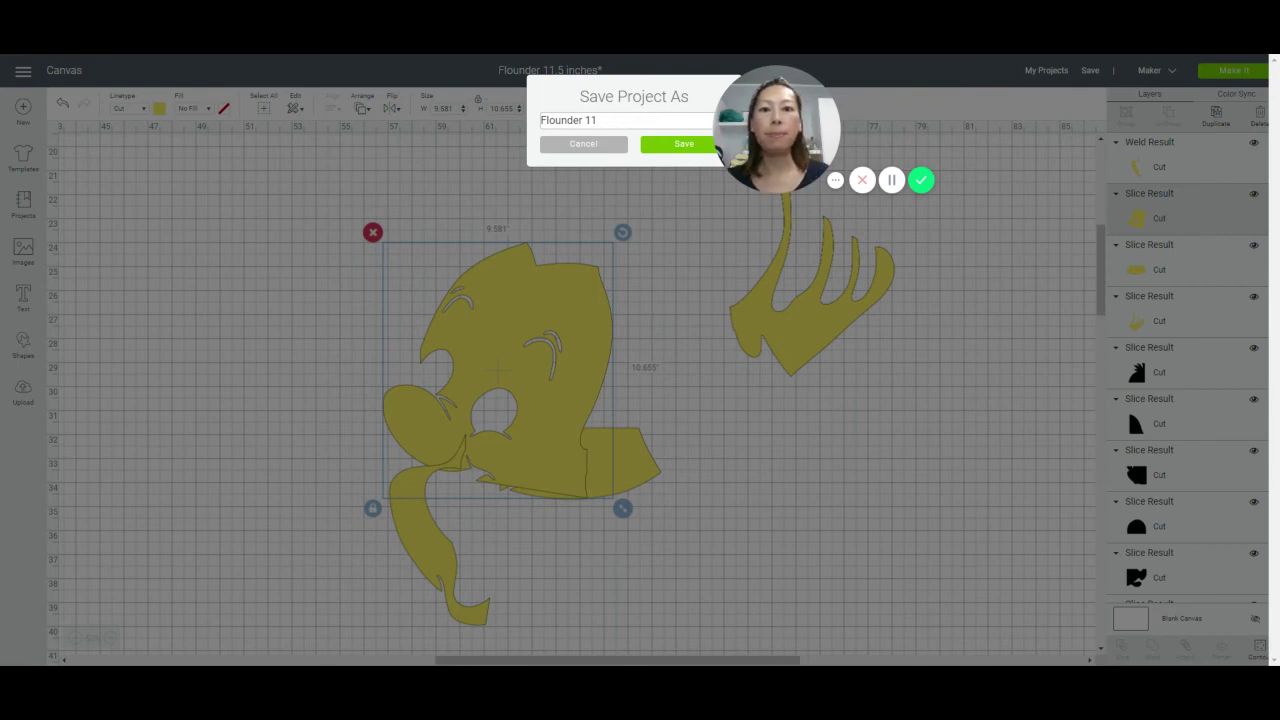
{"action": "type", "text": "20 inches"}
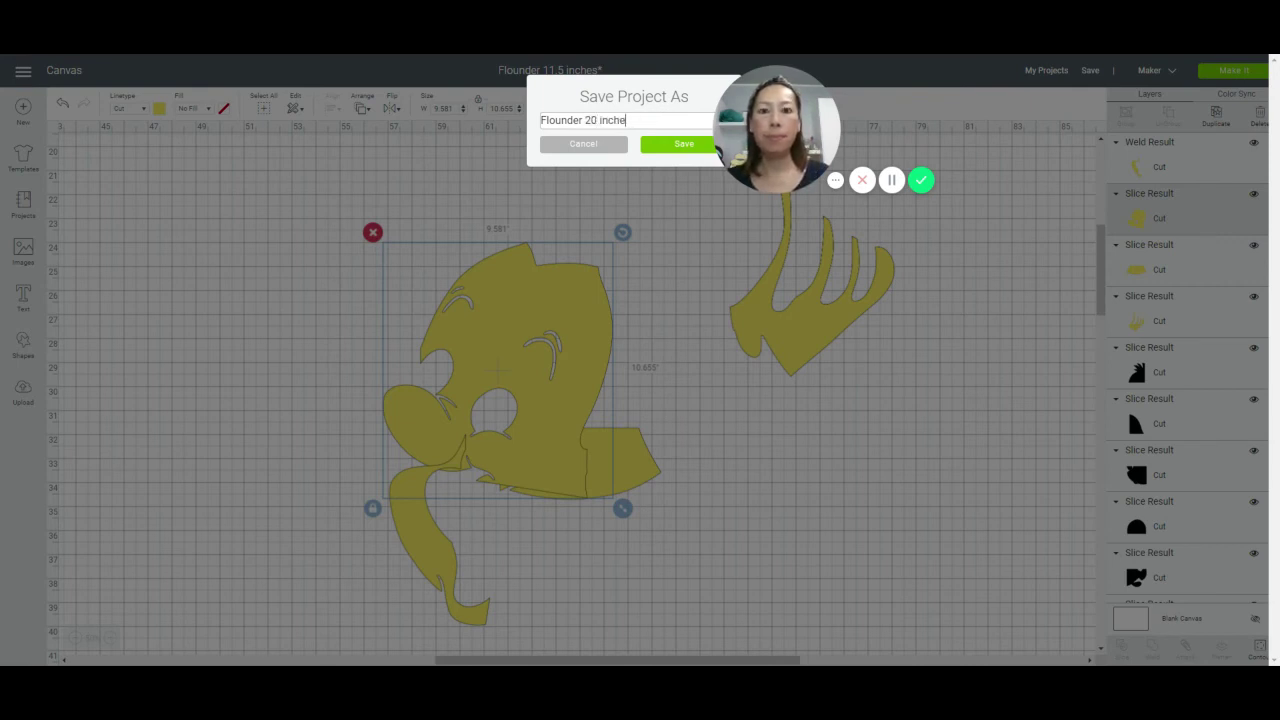
{"action": "key", "text": "Return"}
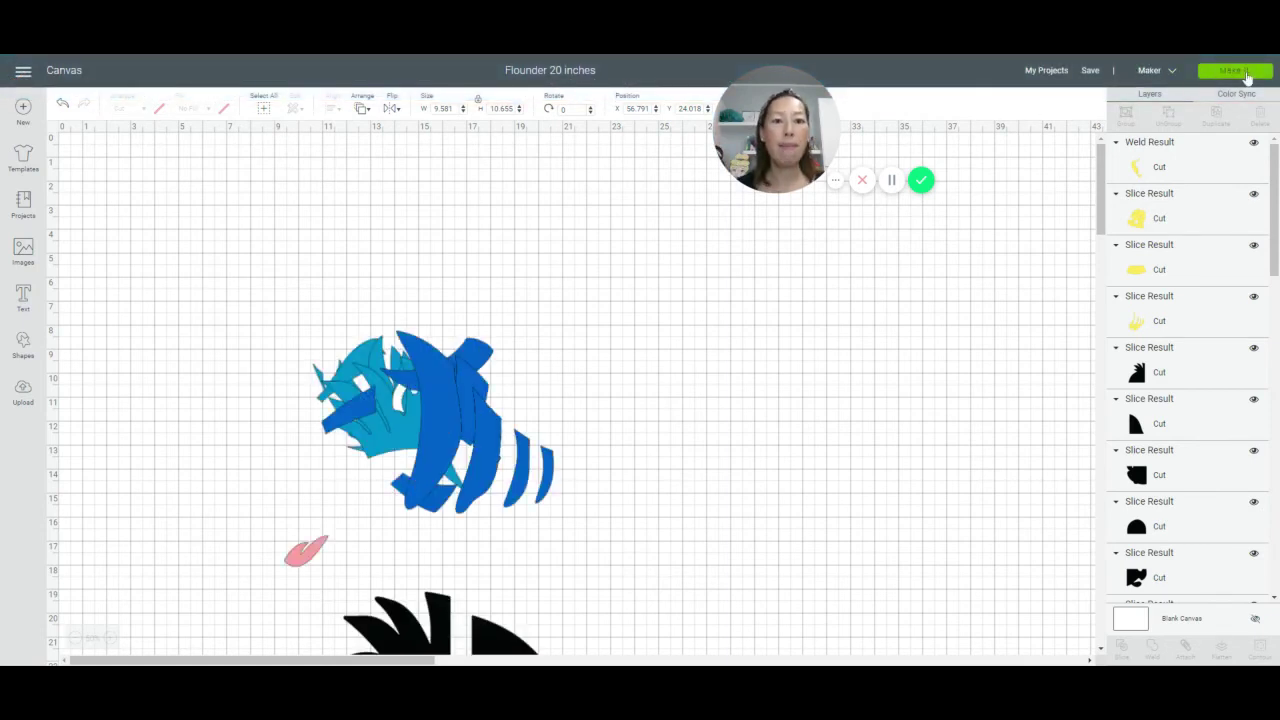
Send the project to mat preparation and review the piece layout on mats 2, 3 and 4
{"action": "left_click", "coordinate": [1235, 72]}
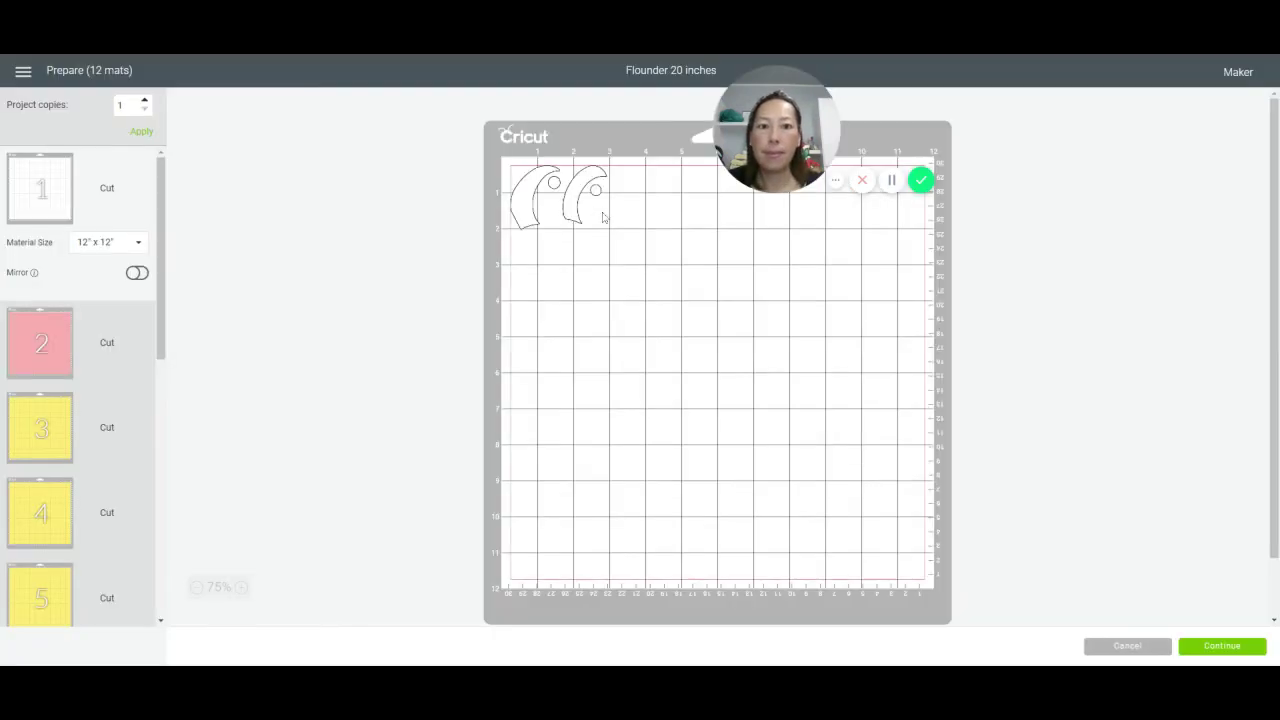
{"action": "left_click", "coordinate": [58, 350]}
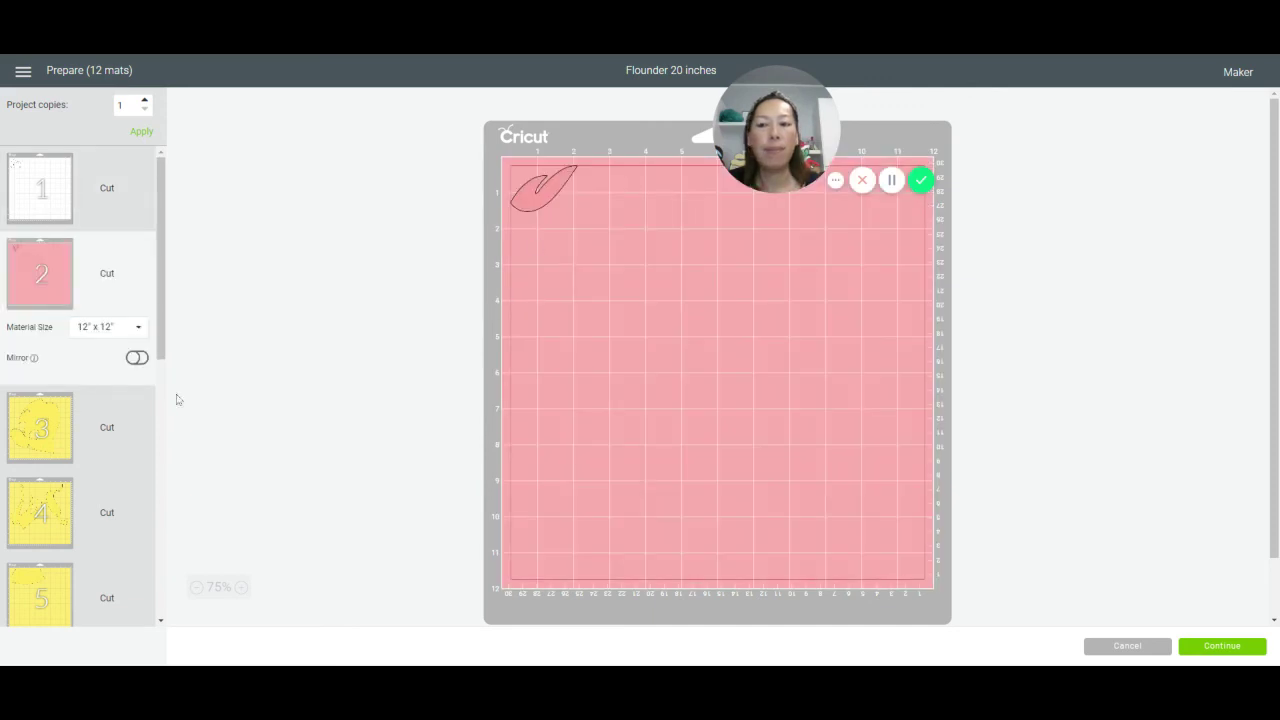
{"action": "left_click", "coordinate": [22, 442]}
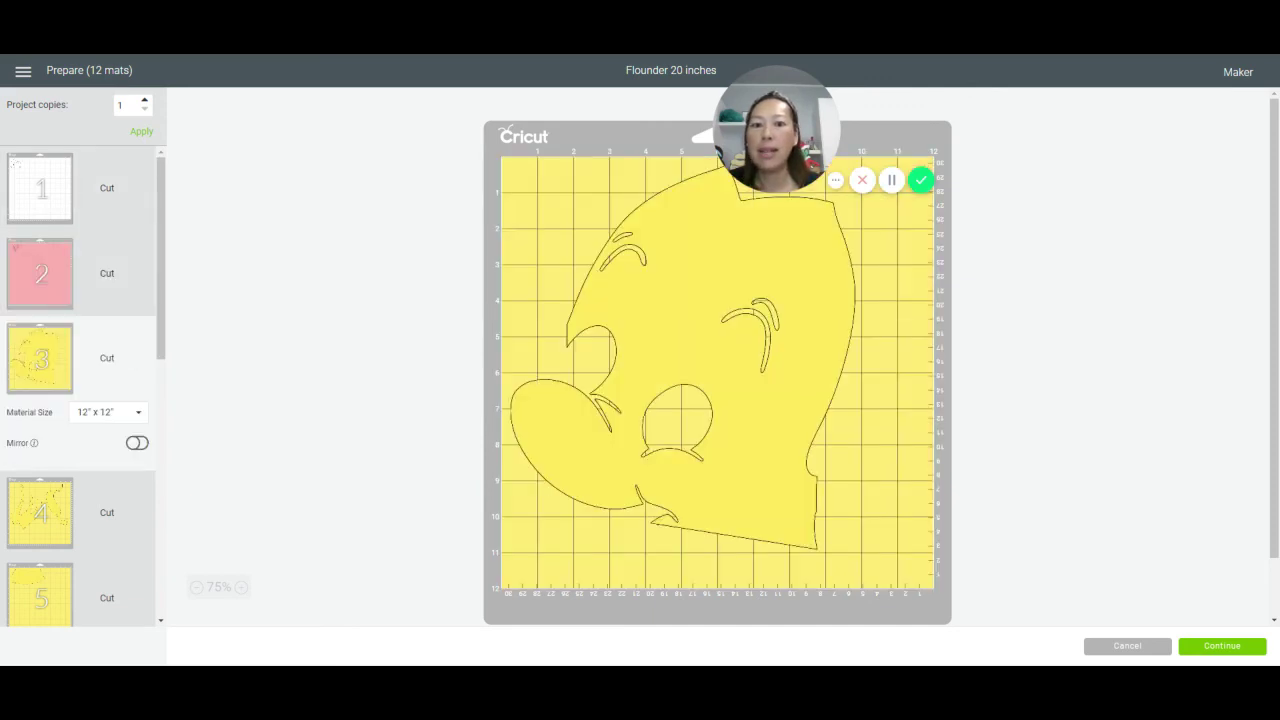
{"action": "left_click", "coordinate": [38, 541]}
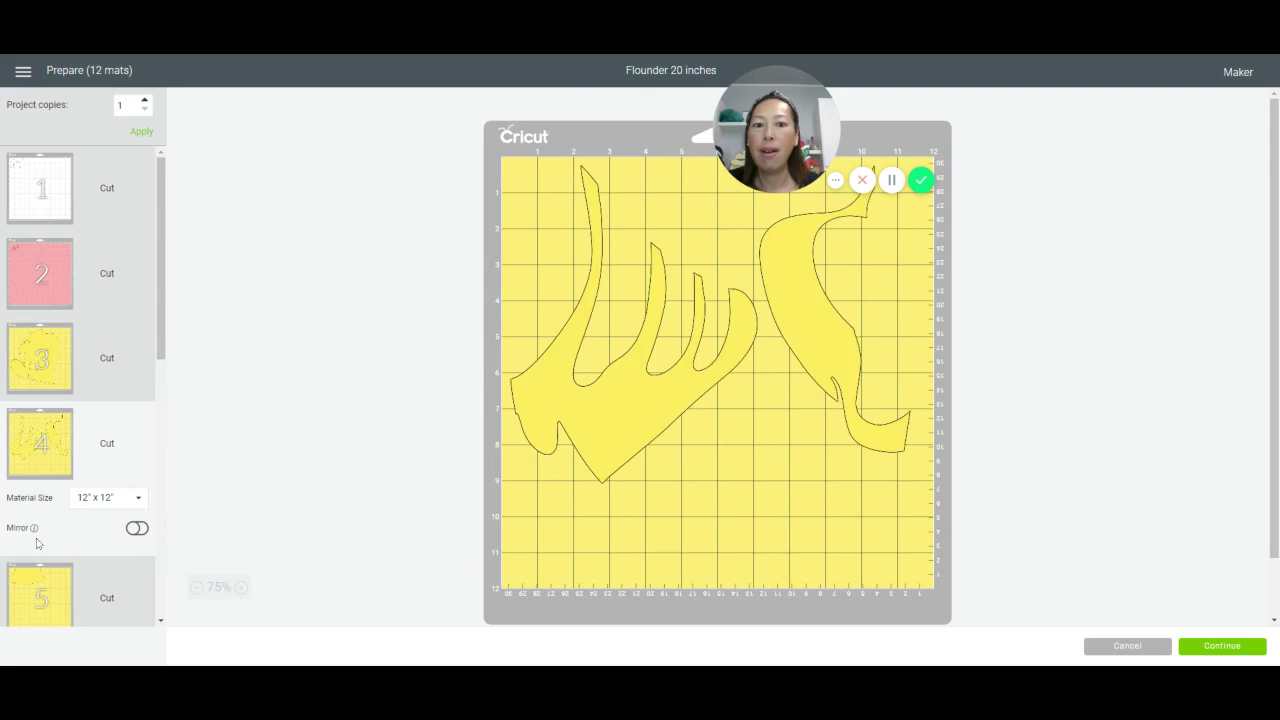
{"action": "scroll", "coordinate": [38, 545], "scroll_direction": "down", "scroll_amount": 3}
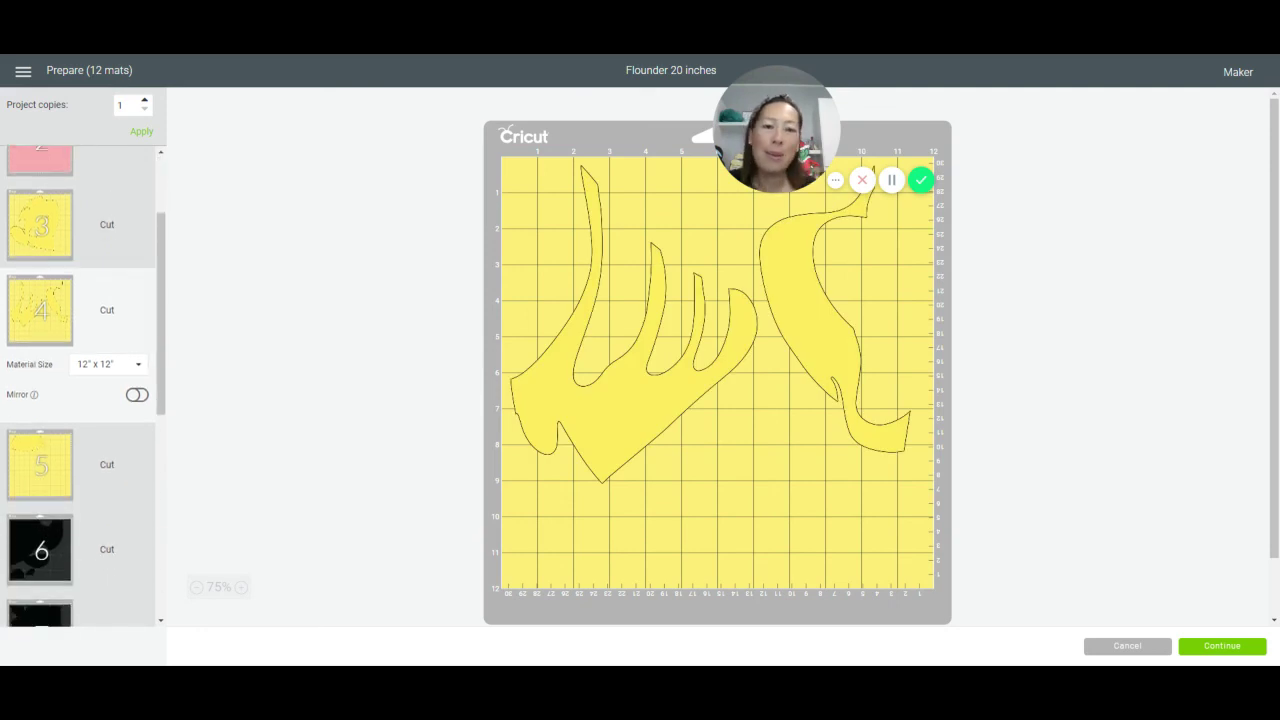
Move the yellow belly piece from mat 5 to mat 4, and place it in the free area below the other pieces
{"action": "left_click", "coordinate": [66, 466]}
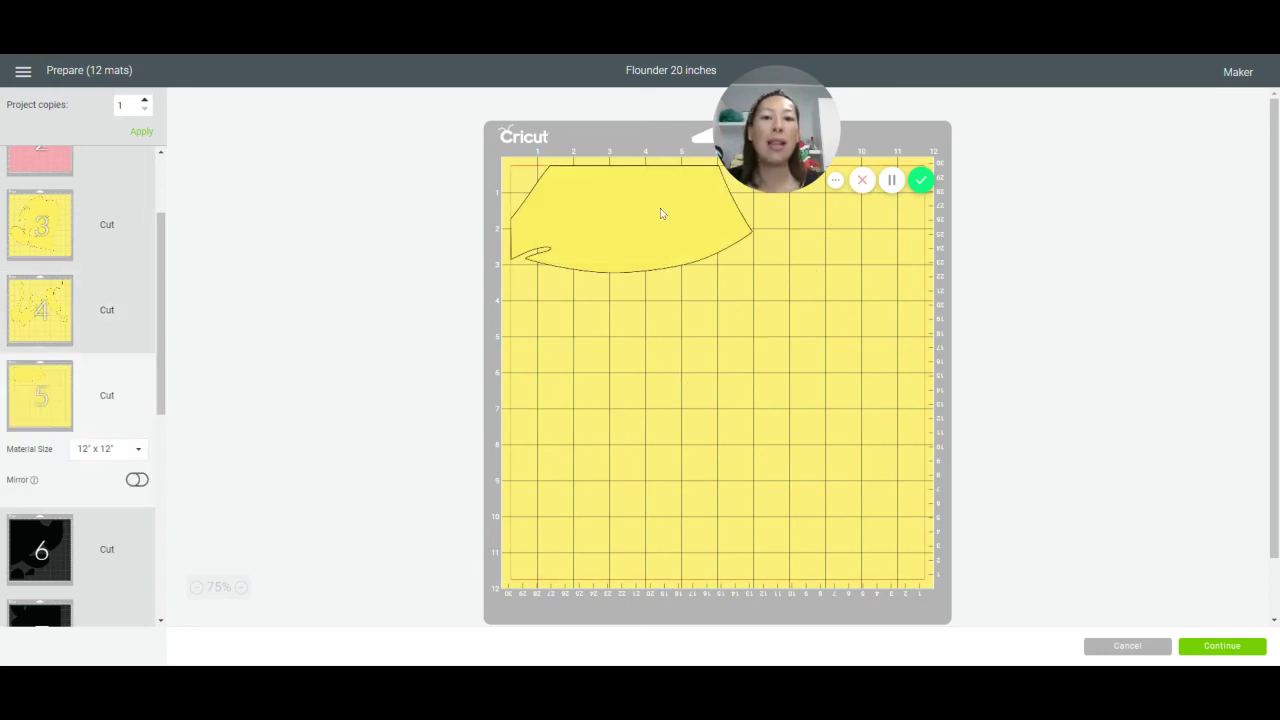
{"action": "left_click", "coordinate": [660, 213]}
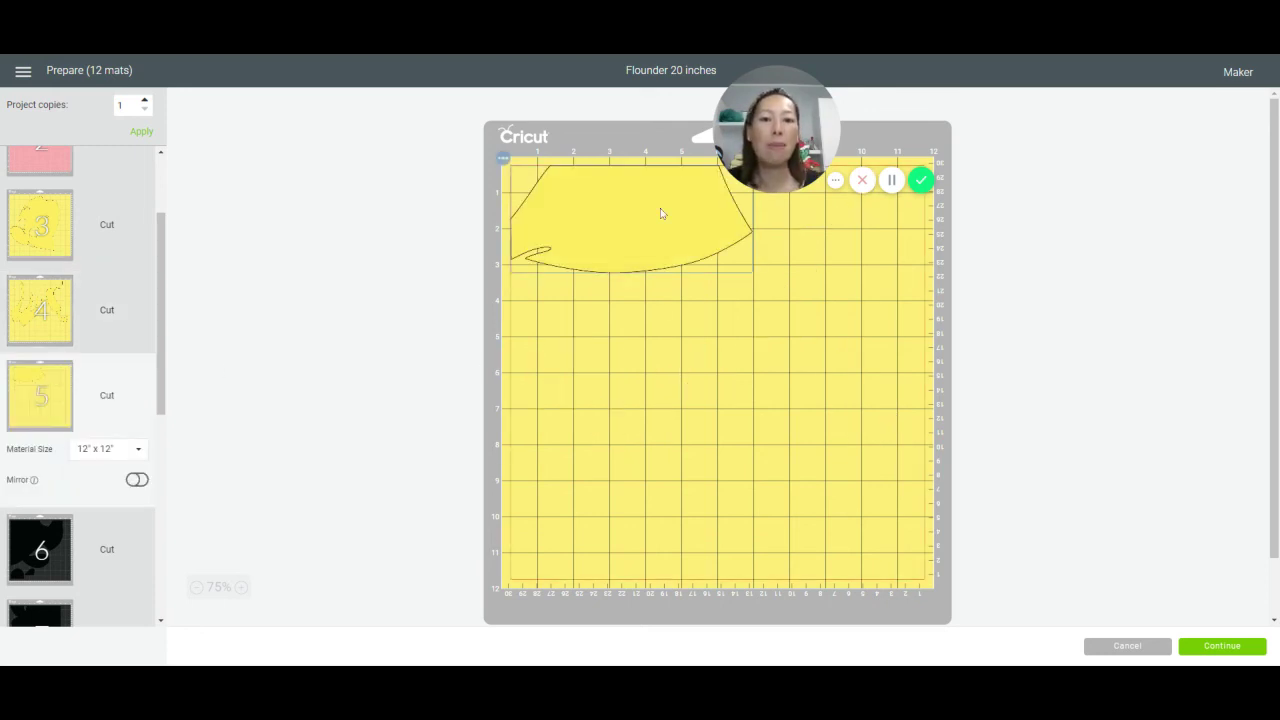
{"action": "left_click", "coordinate": [503, 160]}
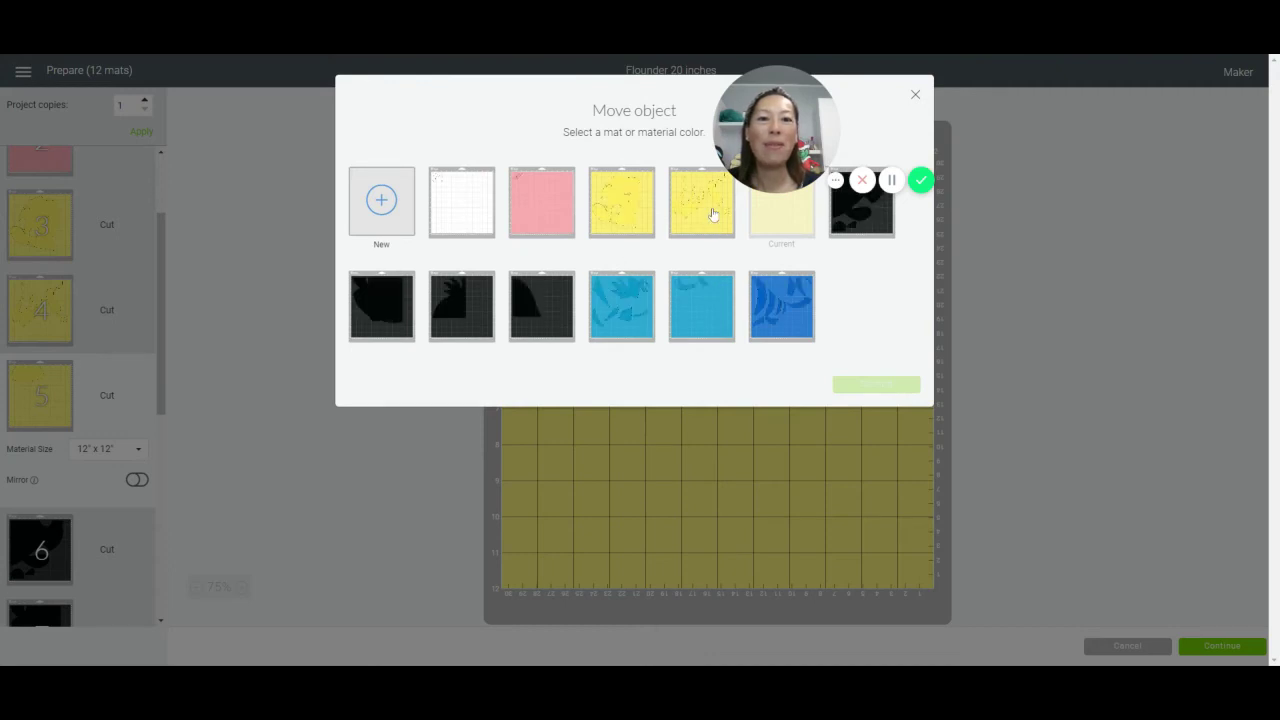
{"action": "left_click", "coordinate": [713, 215]}
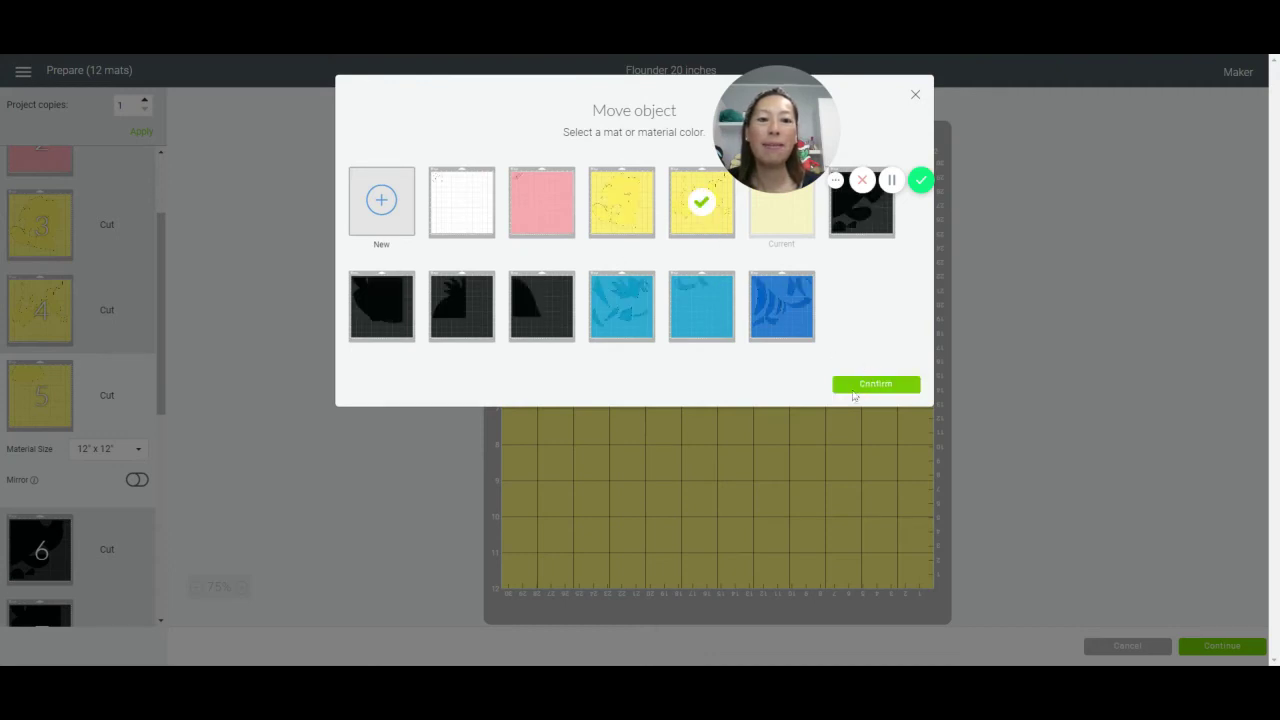
{"action": "left_click", "coordinate": [855, 389]}
{"action": "left_click_drag", "start_coordinate": [655, 229], "coordinate": [797, 535]}
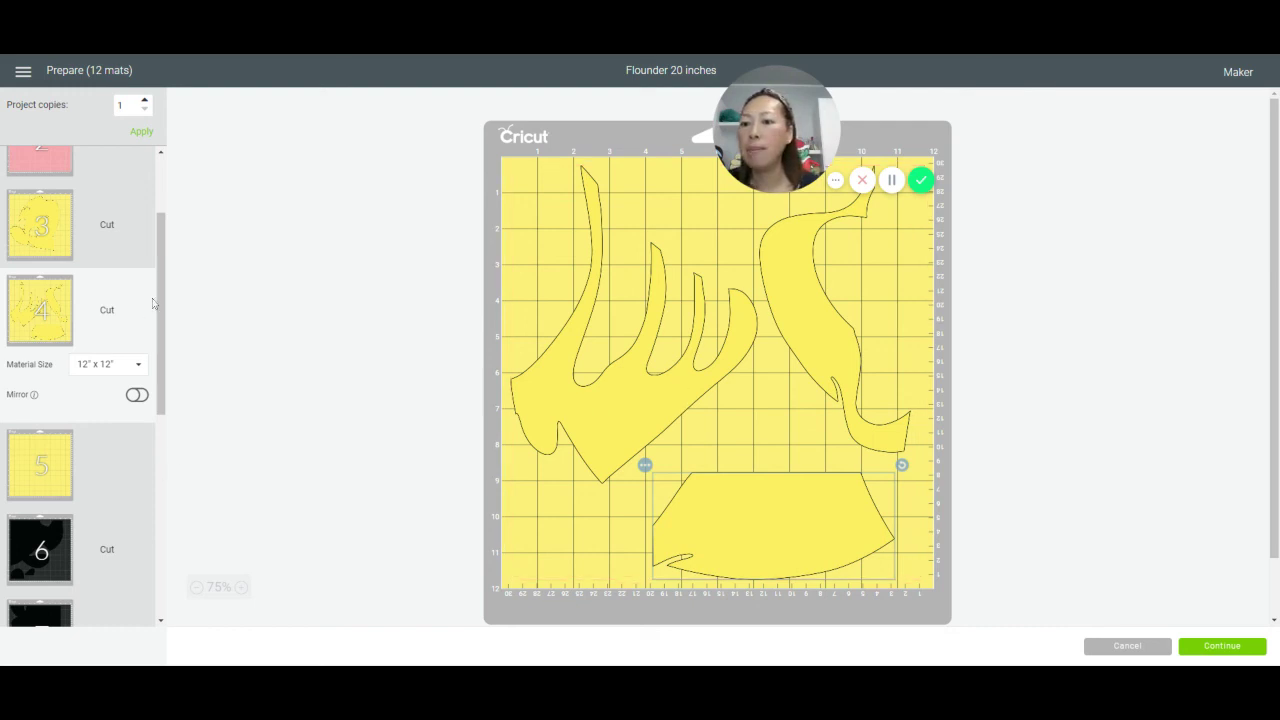
Check the black mats 6 to 9, and move the curved black piece from mat 9 to mat 8
{"action": "scroll", "coordinate": [153, 303], "scroll_direction": "down", "scroll_amount": 5}
{"action": "left_click", "coordinate": [31, 266]}
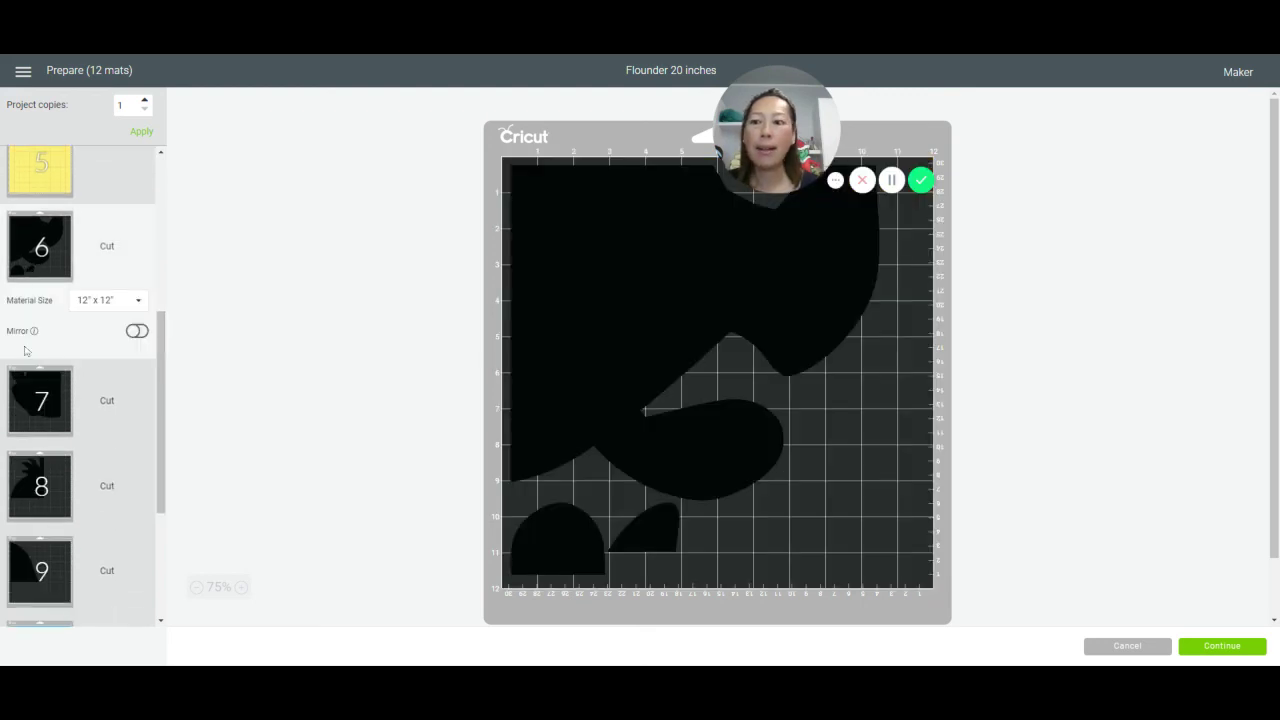
{"action": "left_click", "coordinate": [26, 403]}
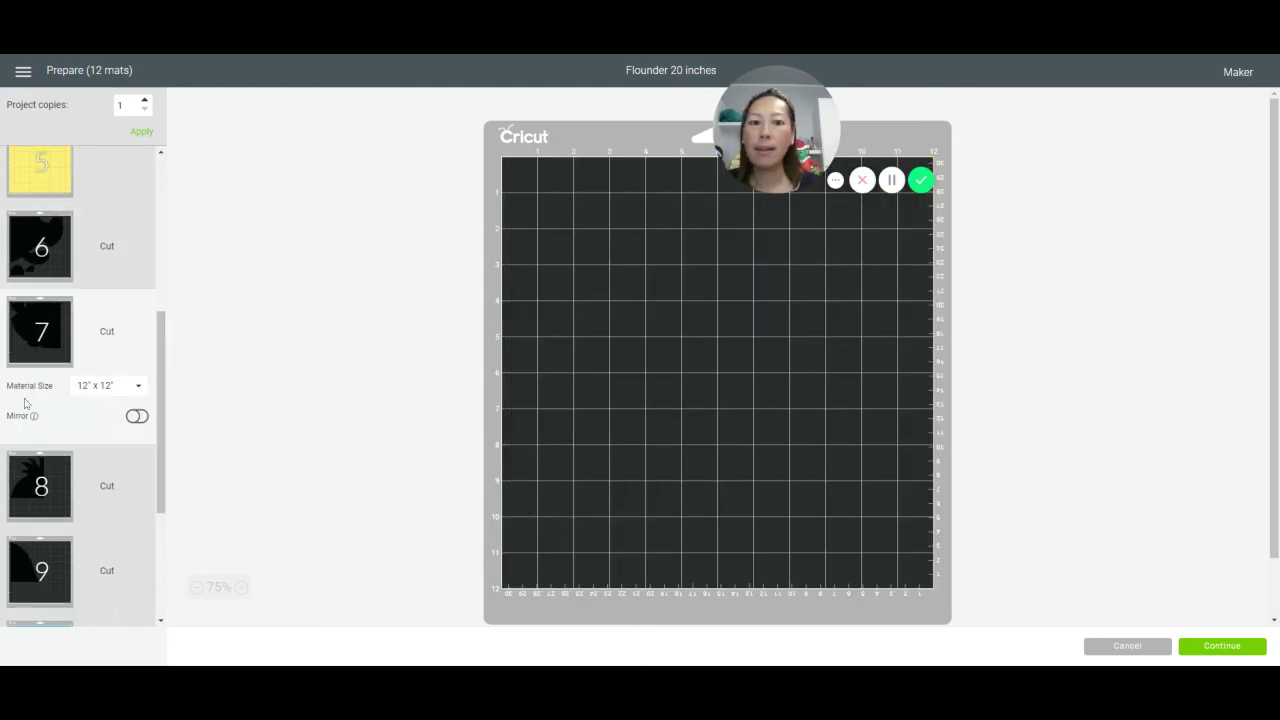
{"action": "left_click", "coordinate": [22, 507]}
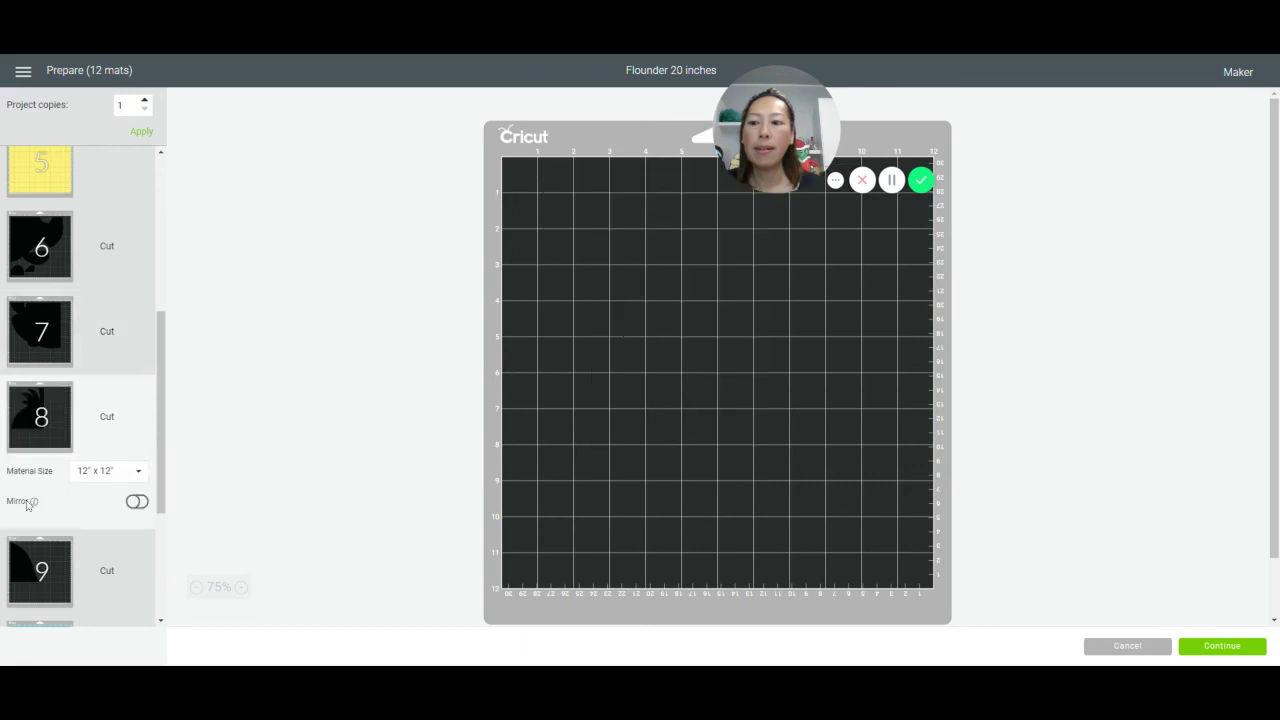
{"action": "left_click", "coordinate": [27, 557]}
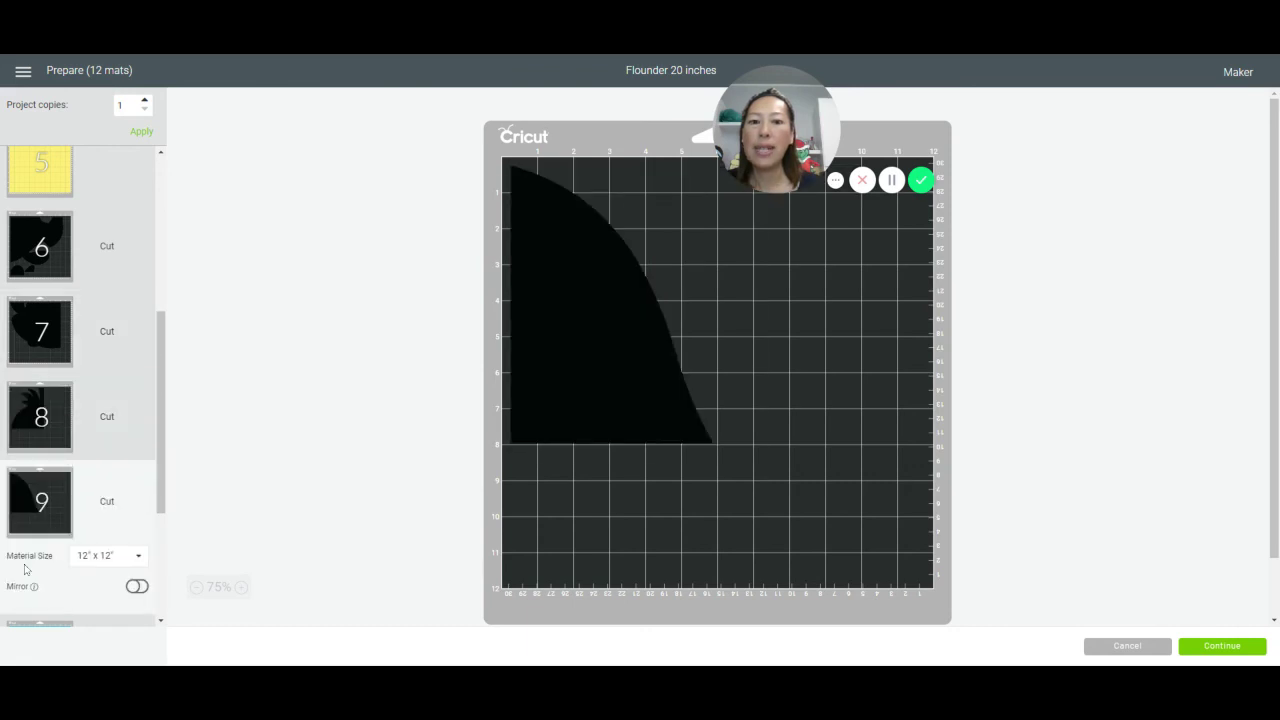
{"action": "left_click", "coordinate": [587, 308]}
{"action": "left_click", "coordinate": [504, 159]}
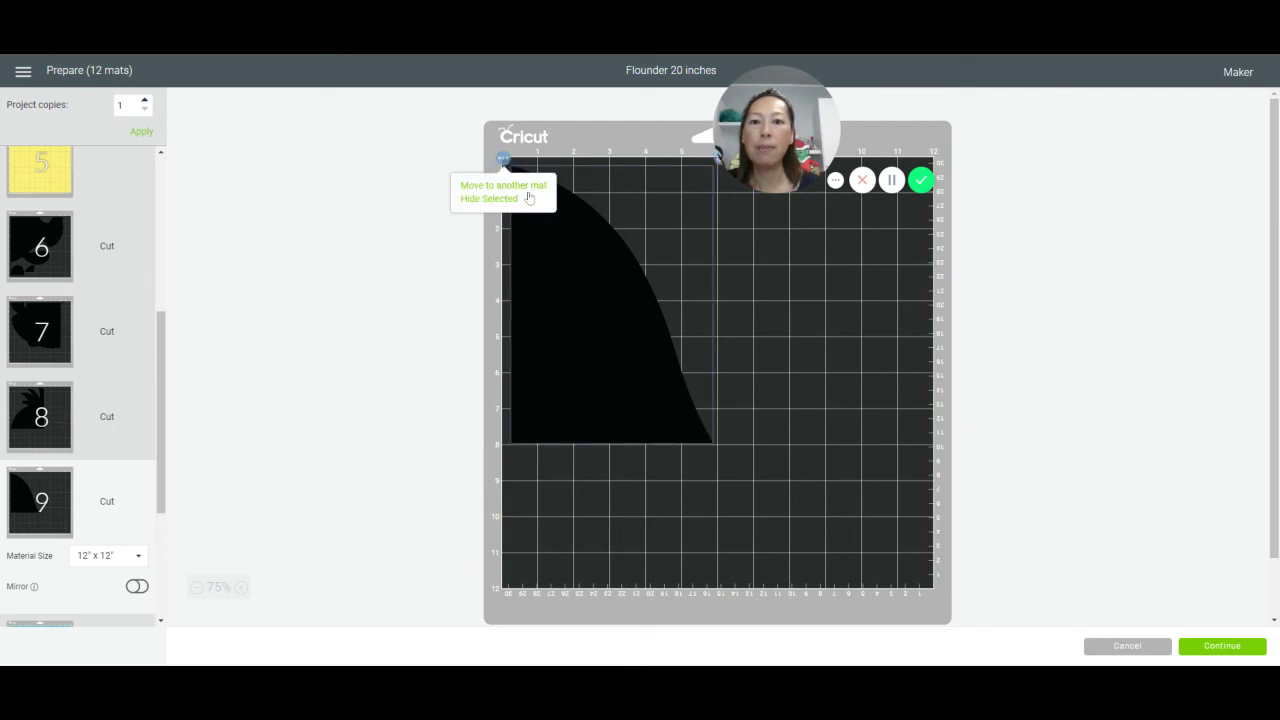
{"action": "left_click", "coordinate": [530, 188]}
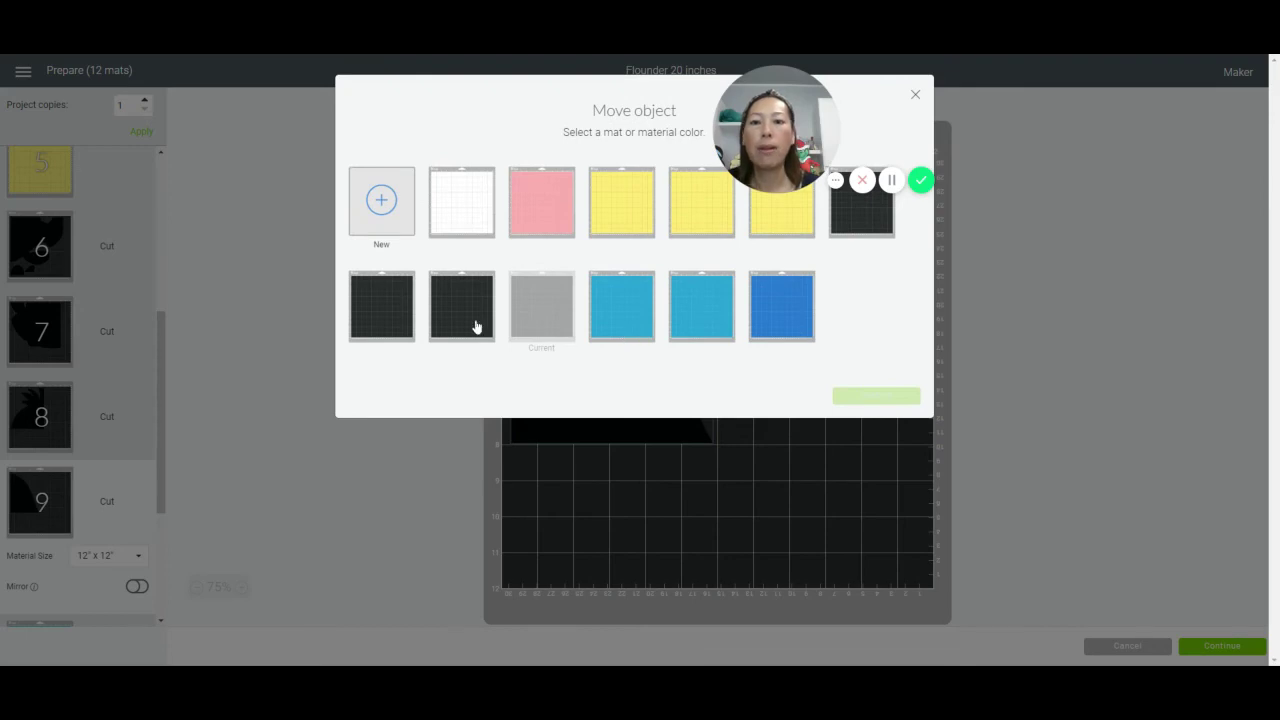
{"action": "left_click", "coordinate": [471, 328]}
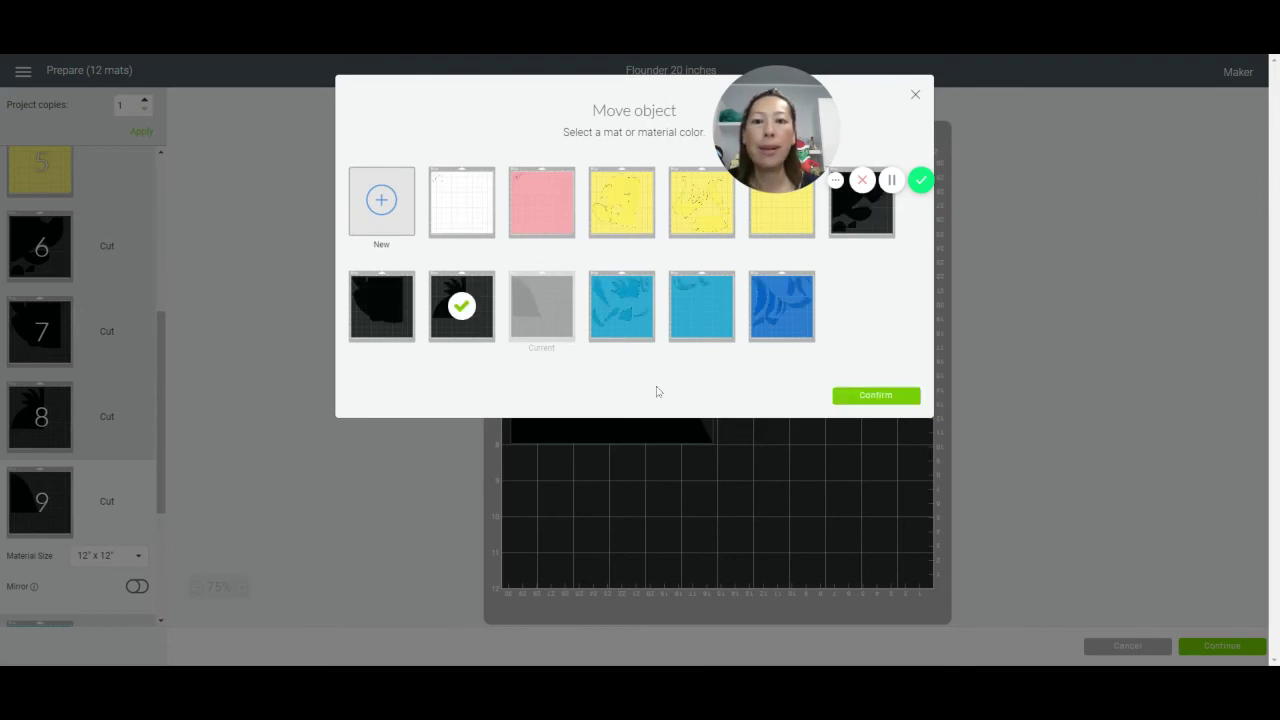
{"action": "left_click", "coordinate": [883, 403]}
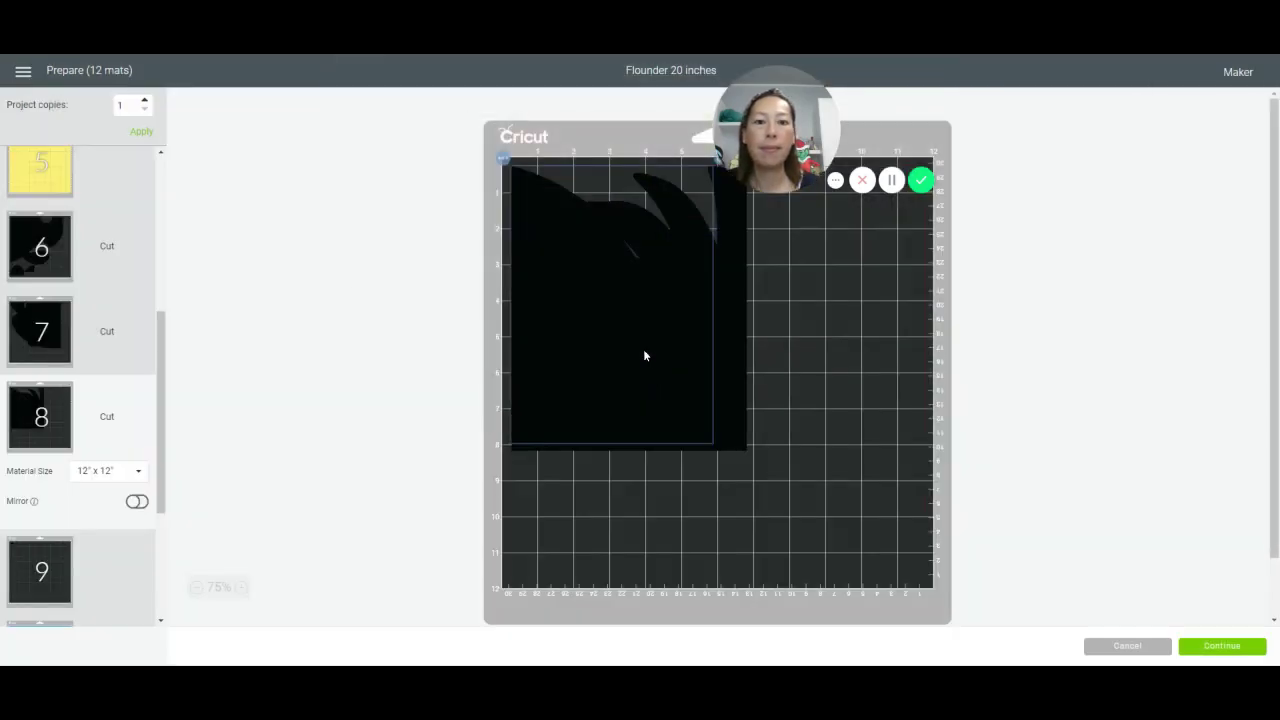
Arrange mat 8 with the curved black piece in the upper-left corner and the spiky fin piece in the lower-right corner
{"action": "left_click_drag", "start_coordinate": [830, 378], "coordinate": [922, 520]}
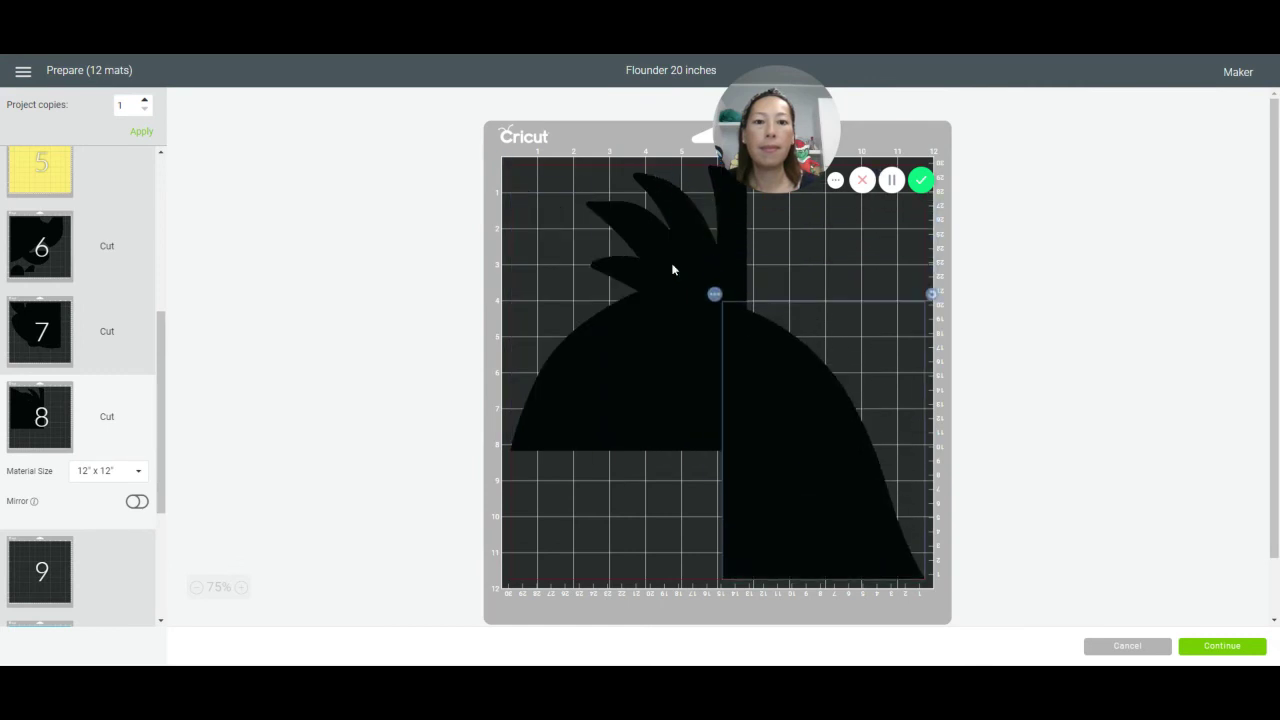
{"action": "left_click_drag", "start_coordinate": [657, 314], "coordinate": [644, 483]}
{"action": "left_click_drag", "start_coordinate": [795, 445], "coordinate": [566, 271]}
{"action": "left_click_drag", "start_coordinate": [683, 515], "coordinate": [931, 524]}
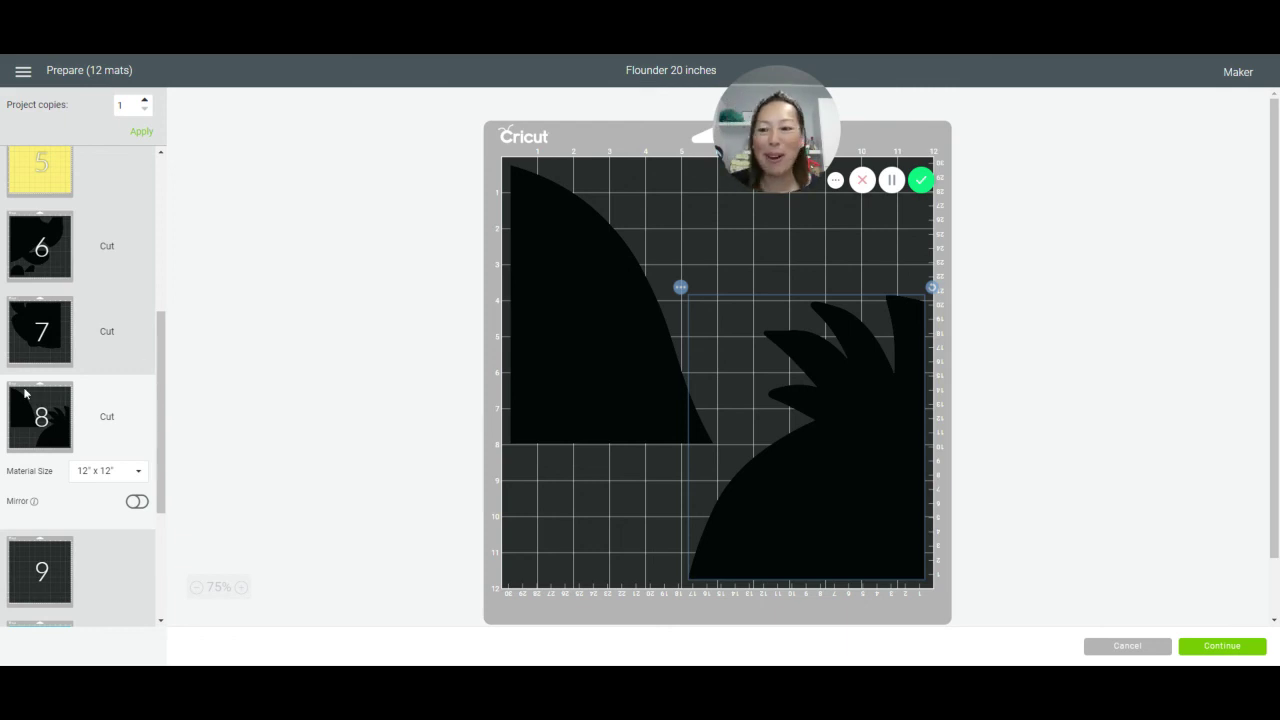
Set the material size of light blue mat 10 to 12" x 24"
{"action": "scroll", "coordinate": [157, 379], "scroll_direction": "down", "scroll_amount": 3}
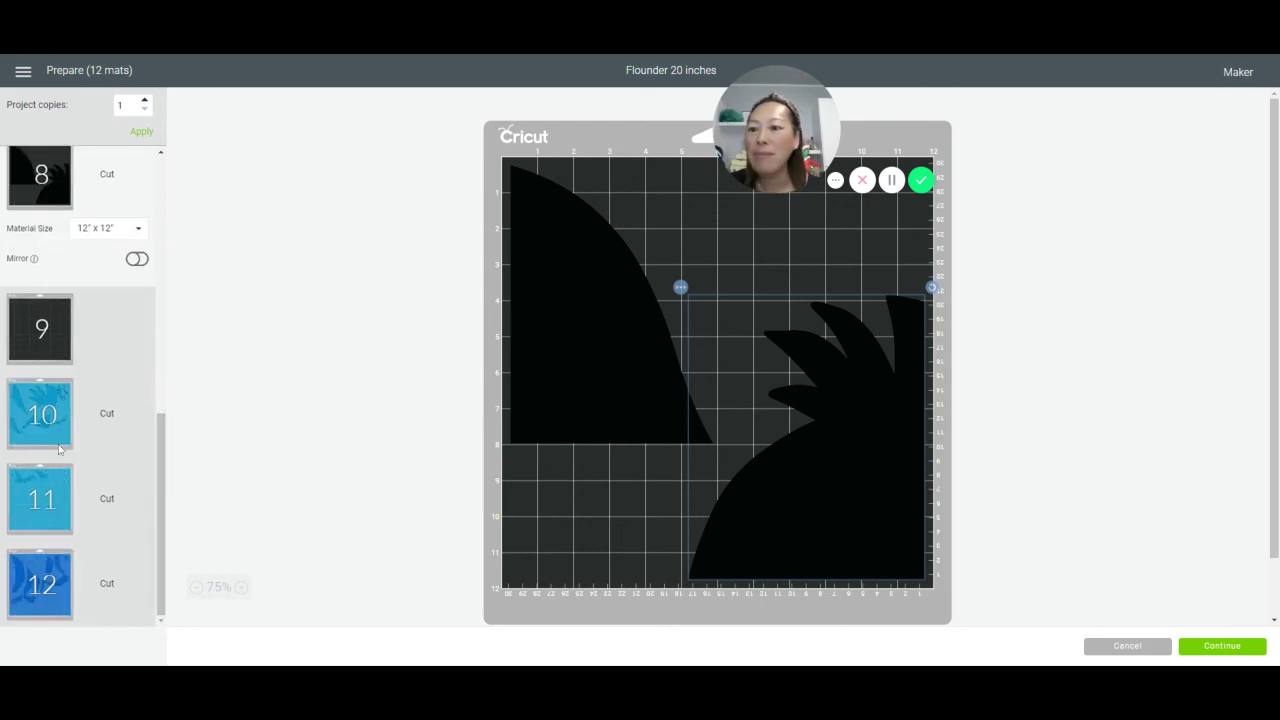
{"action": "left_click", "coordinate": [41, 413]}
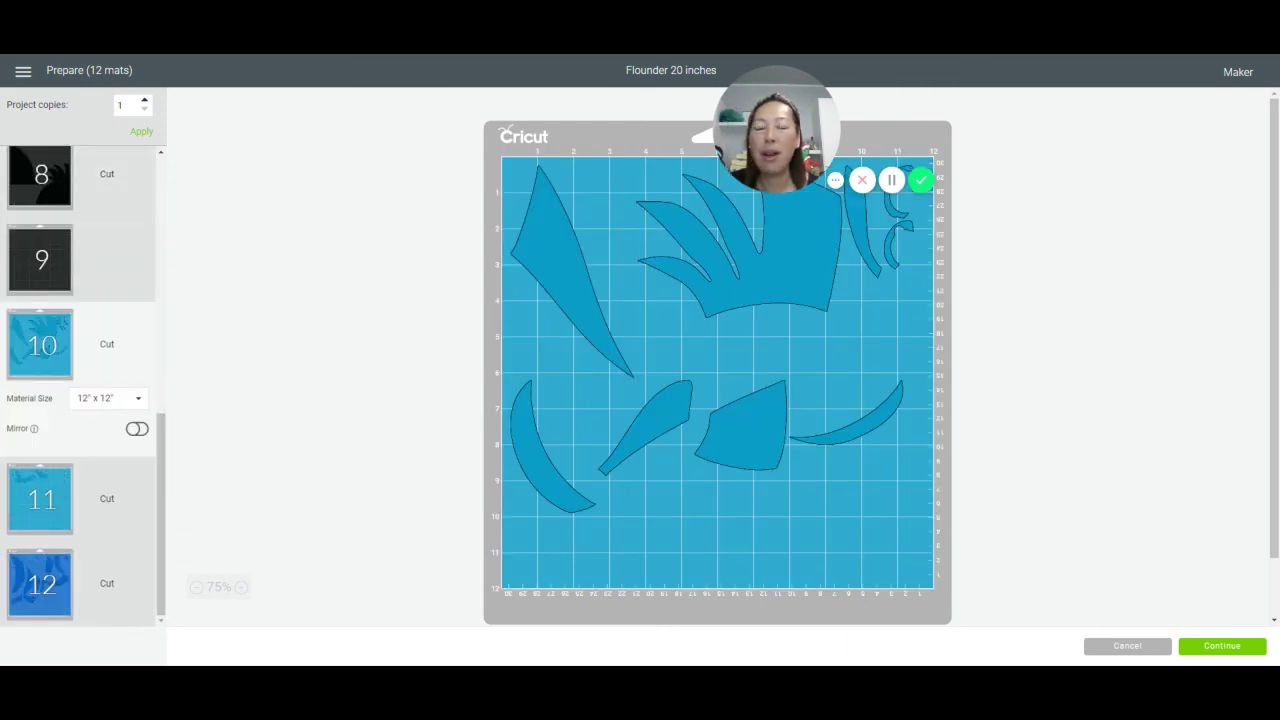
{"action": "left_click", "coordinate": [140, 400]}
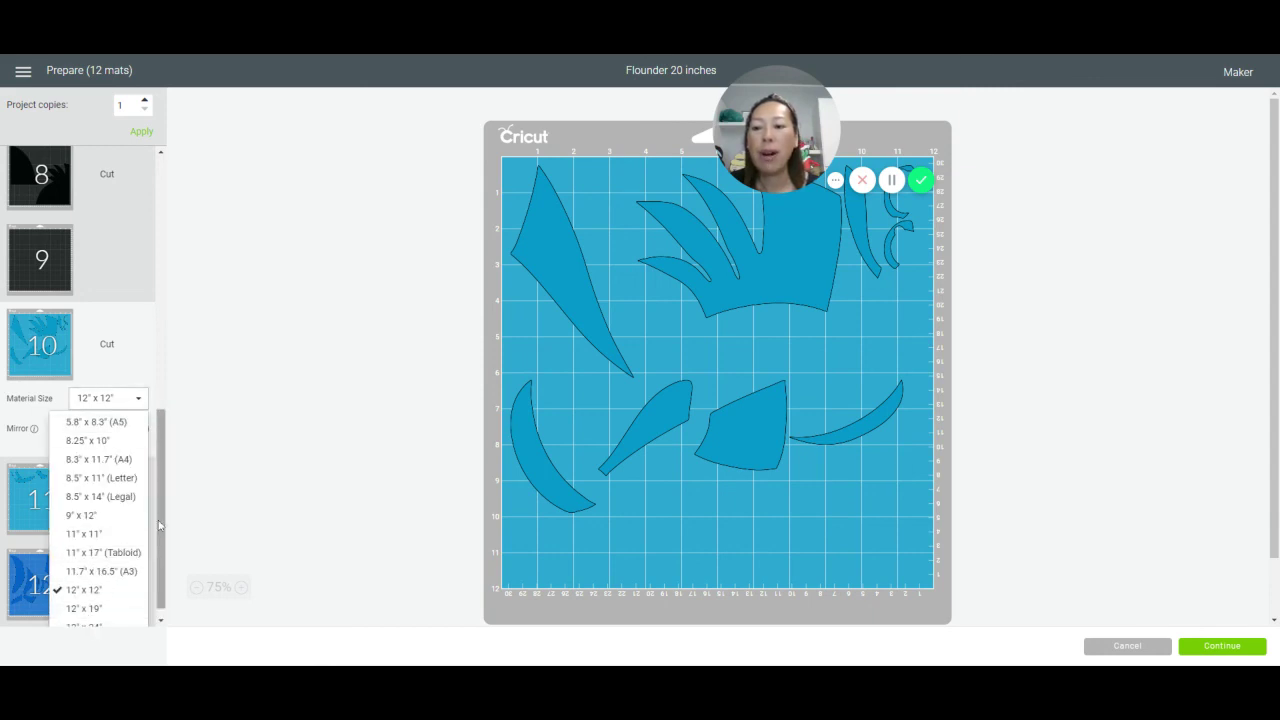
{"action": "scroll", "coordinate": [158, 524], "scroll_direction": "down", "scroll_amount": 1}
{"action": "left_click", "coordinate": [114, 612]}
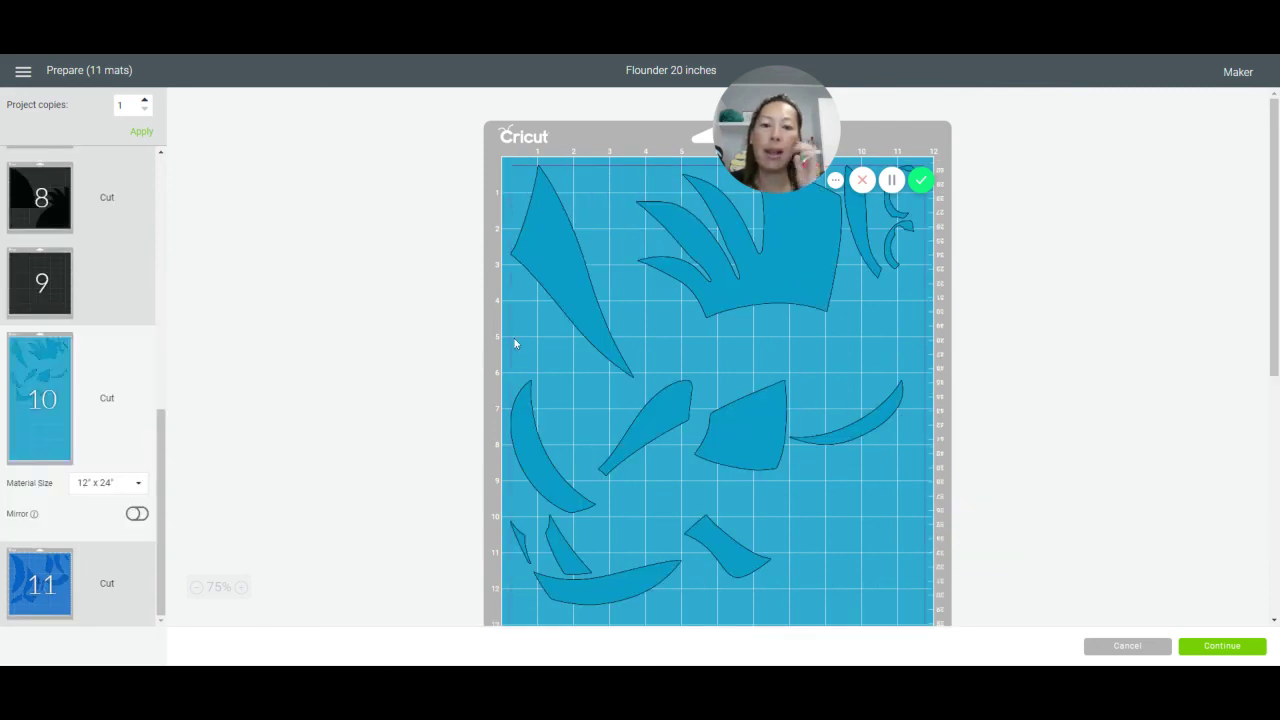
Nest the light blue crescent under the long triangular piece on mat 10, and rotate the narrow leaf piece to fit beside it
{"action": "scroll", "coordinate": [686, 300], "scroll_direction": "down", "scroll_amount": 5}
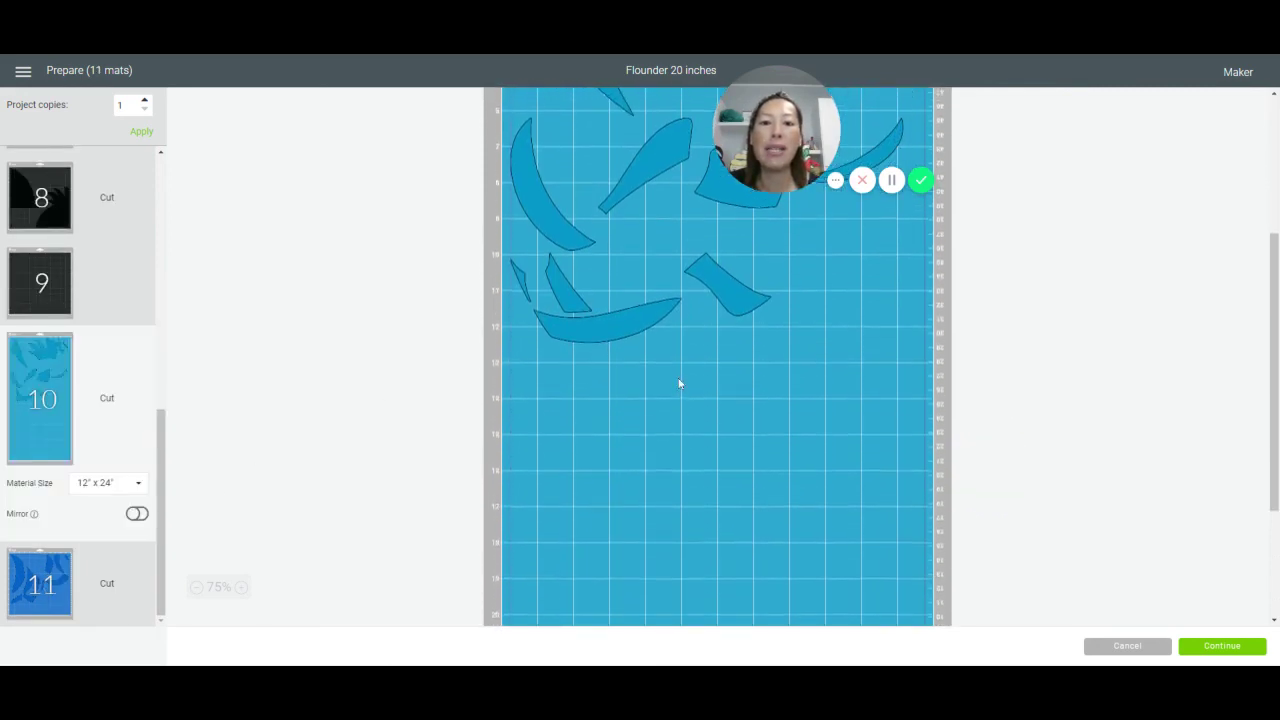
{"action": "scroll", "coordinate": [680, 380], "scroll_direction": "up", "scroll_amount": 5}
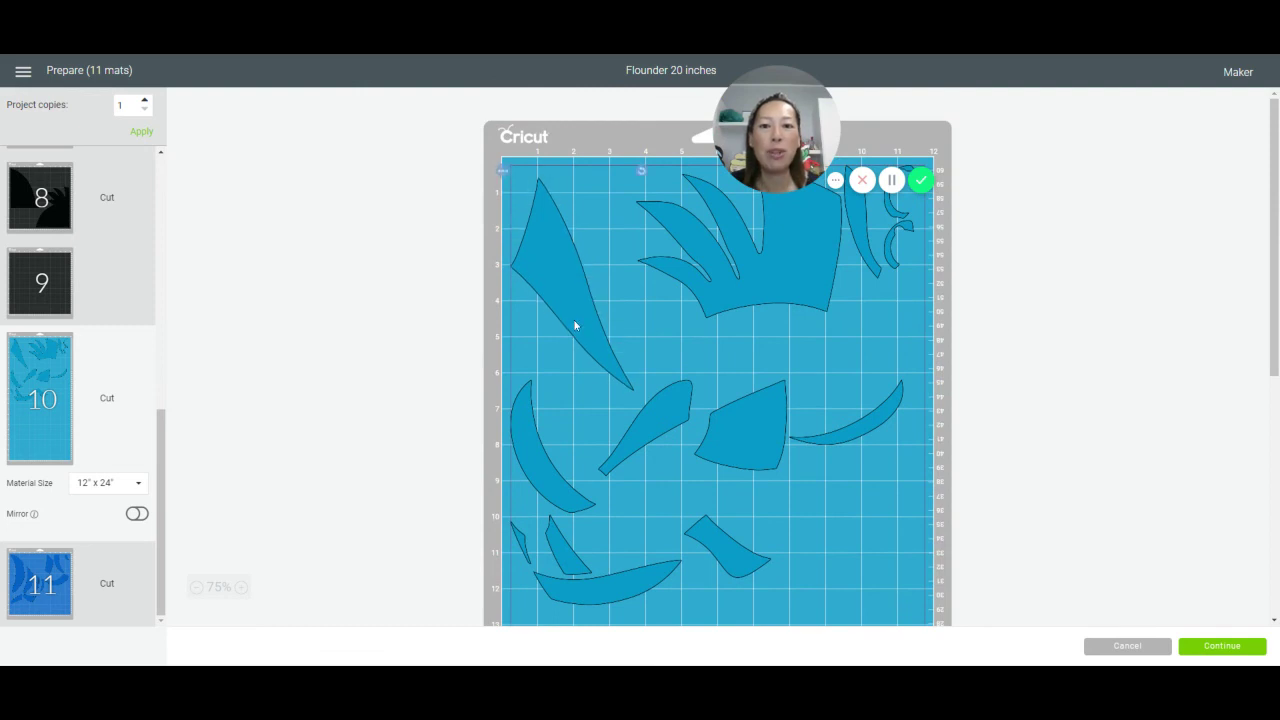
{"action": "left_click", "coordinate": [572, 300]}
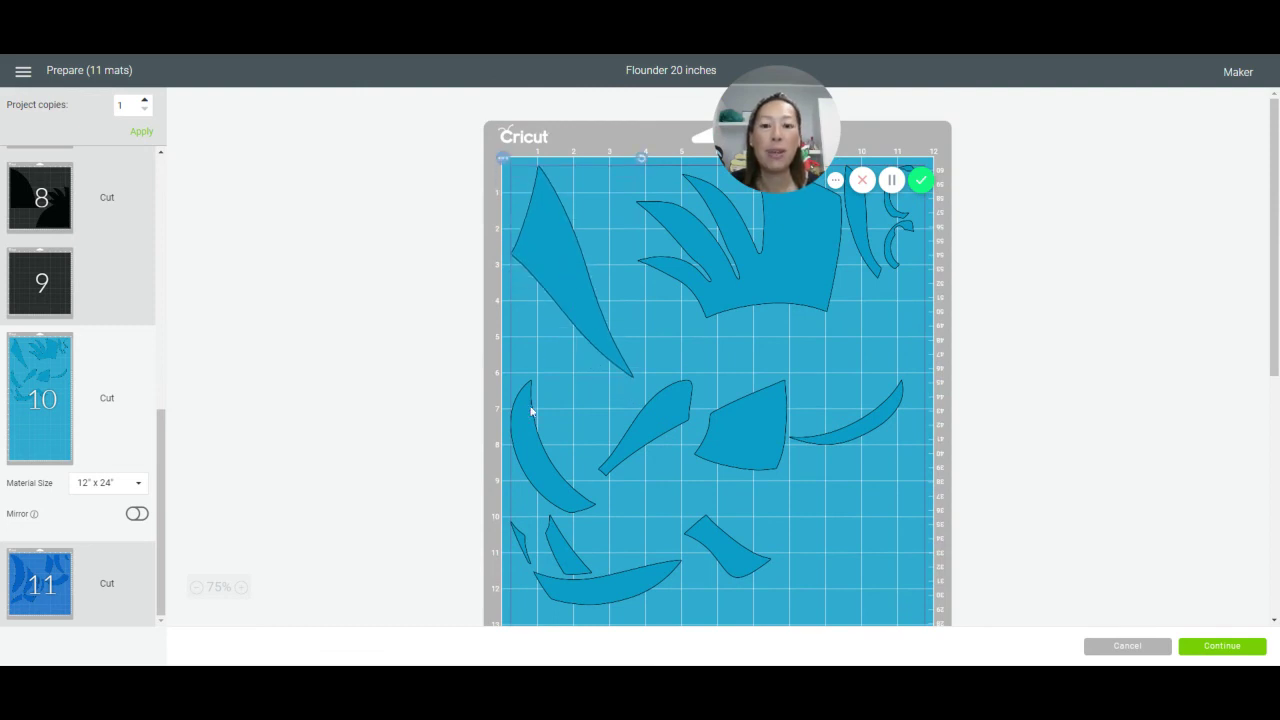
{"action": "left_click_drag", "start_coordinate": [531, 410], "coordinate": [505, 350]}
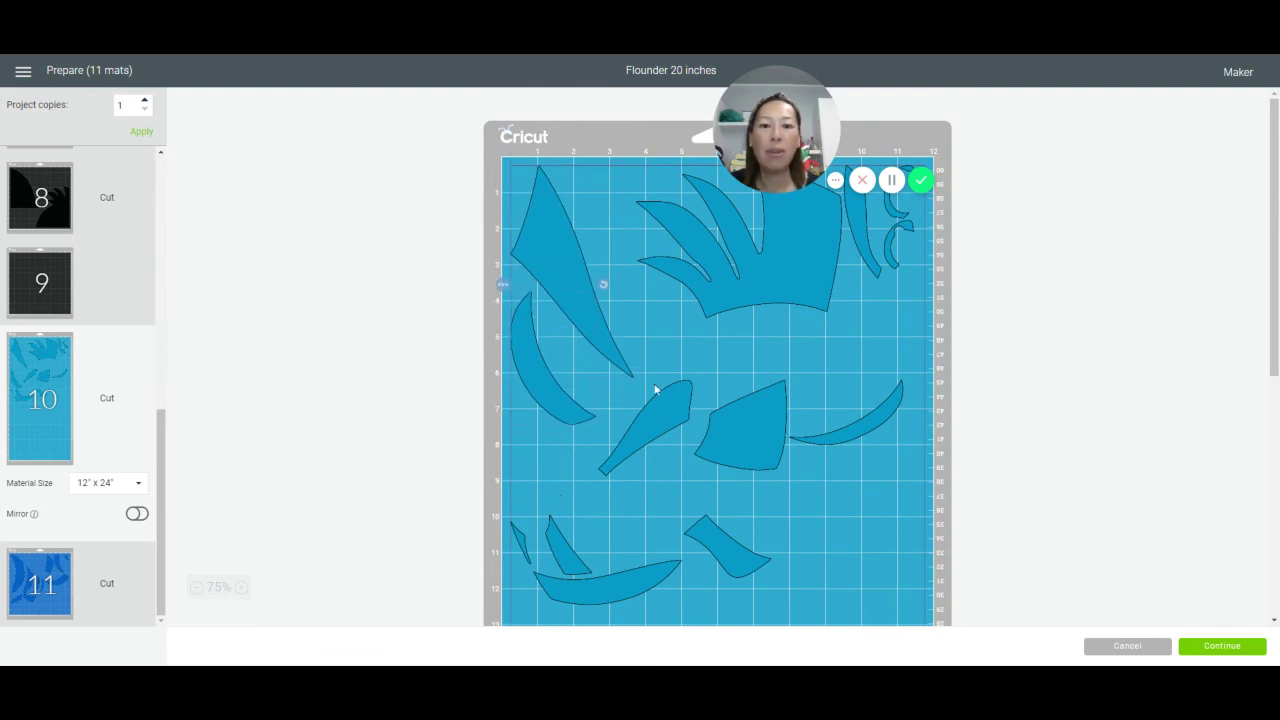
{"action": "left_click_drag", "start_coordinate": [655, 389], "coordinate": [603, 201]}
{"action": "left_click_drag", "start_coordinate": [664, 162], "coordinate": [587, 193]}
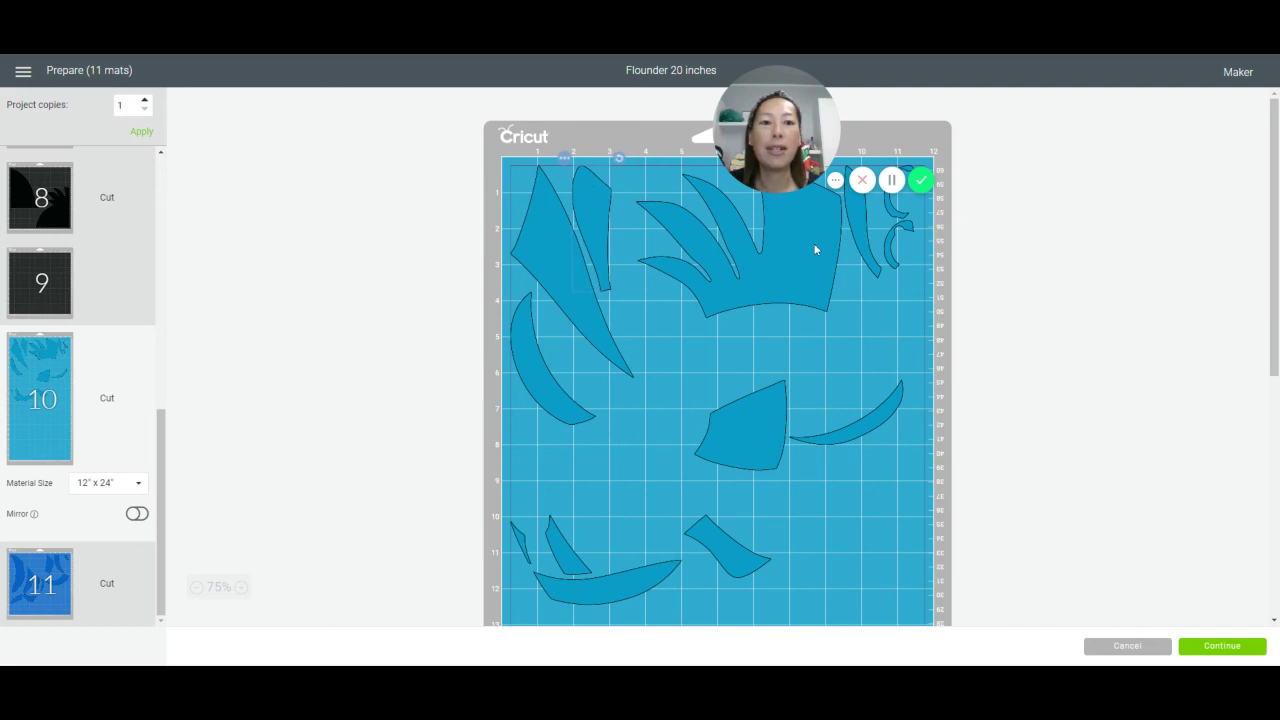
Shift the light blue fin left on mat 10, and pack the remaining lower pieces closely beneath it and along the right edge
{"action": "left_click_drag", "start_coordinate": [815, 250], "coordinate": [797, 233]}
{"action": "left_click_drag", "start_coordinate": [773, 380], "coordinate": [920, 299]}
{"action": "left_click_drag", "start_coordinate": [888, 403], "coordinate": [763, 337]}
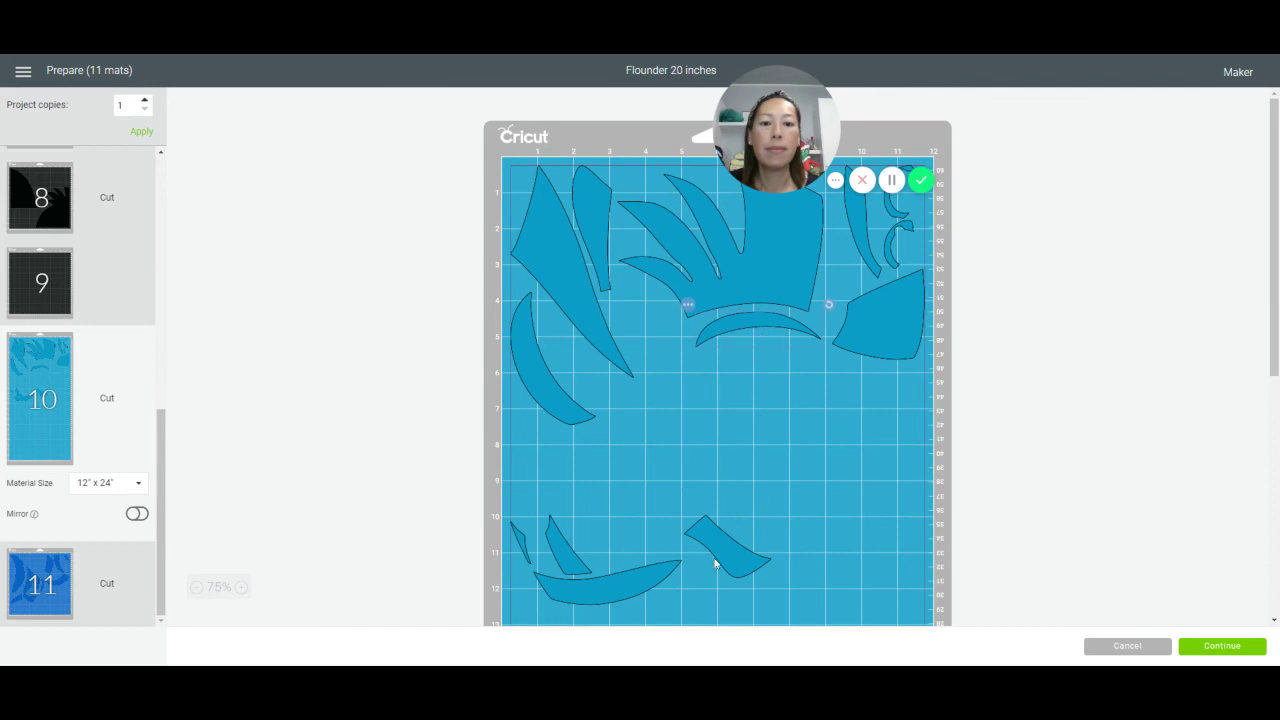
{"action": "left_click_drag", "start_coordinate": [700, 519], "coordinate": [645, 336]}
{"action": "left_click_drag", "start_coordinate": [654, 586], "coordinate": [901, 409]}
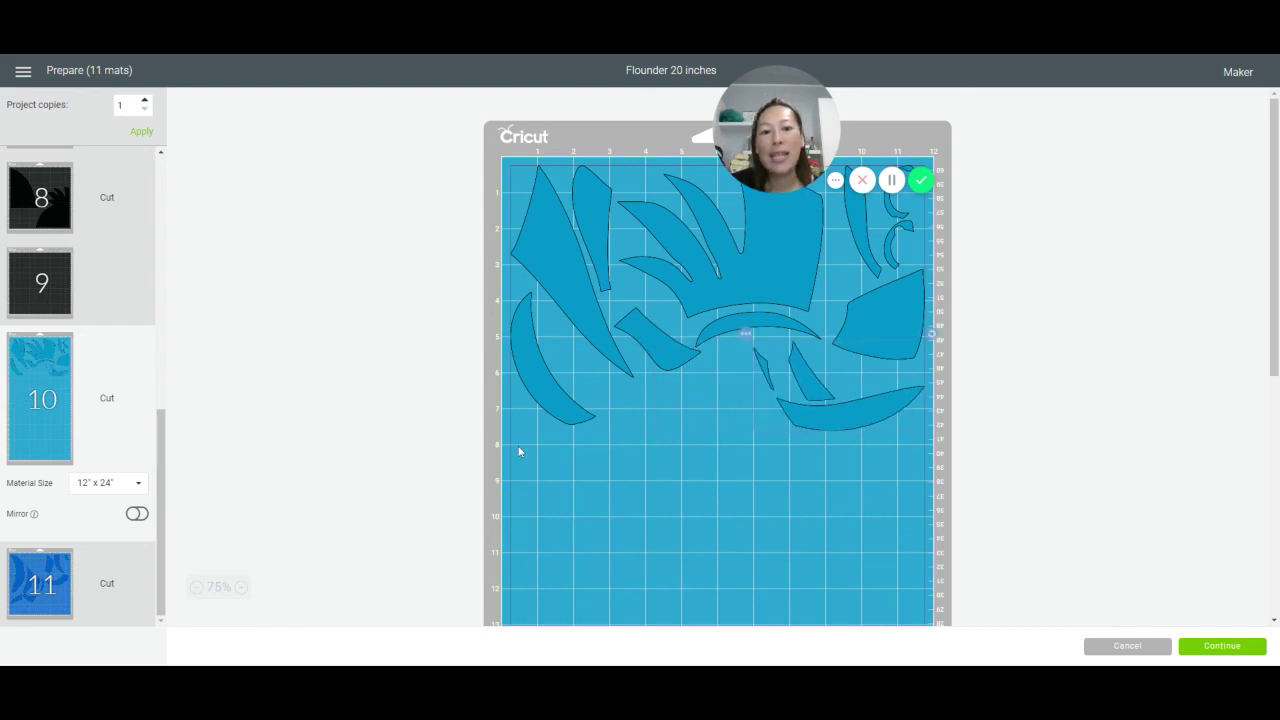
{"action": "scroll", "coordinate": [738, 432], "scroll_direction": "down", "scroll_amount": 5}
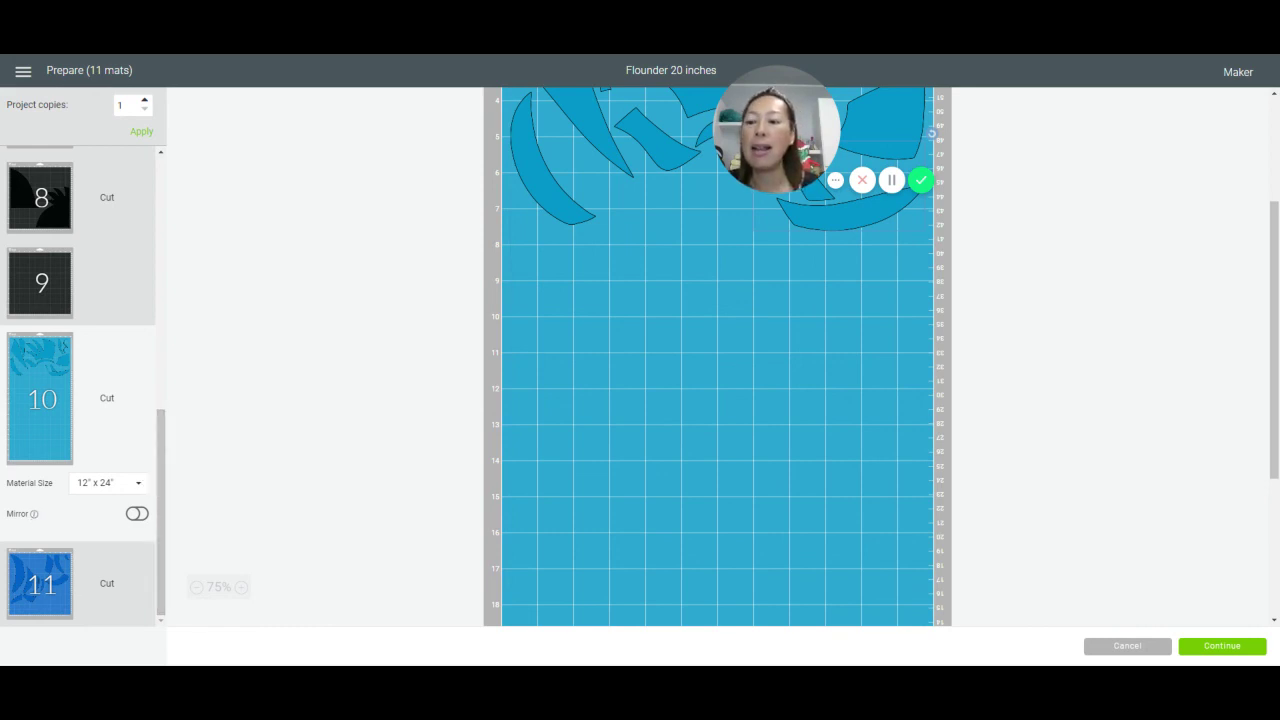
On dark blue mat 11, rotate the small tapered piece into the left edge, and move the wedge and four-sided pieces into the upper gaps
{"action": "left_click", "coordinate": [140, 558]}
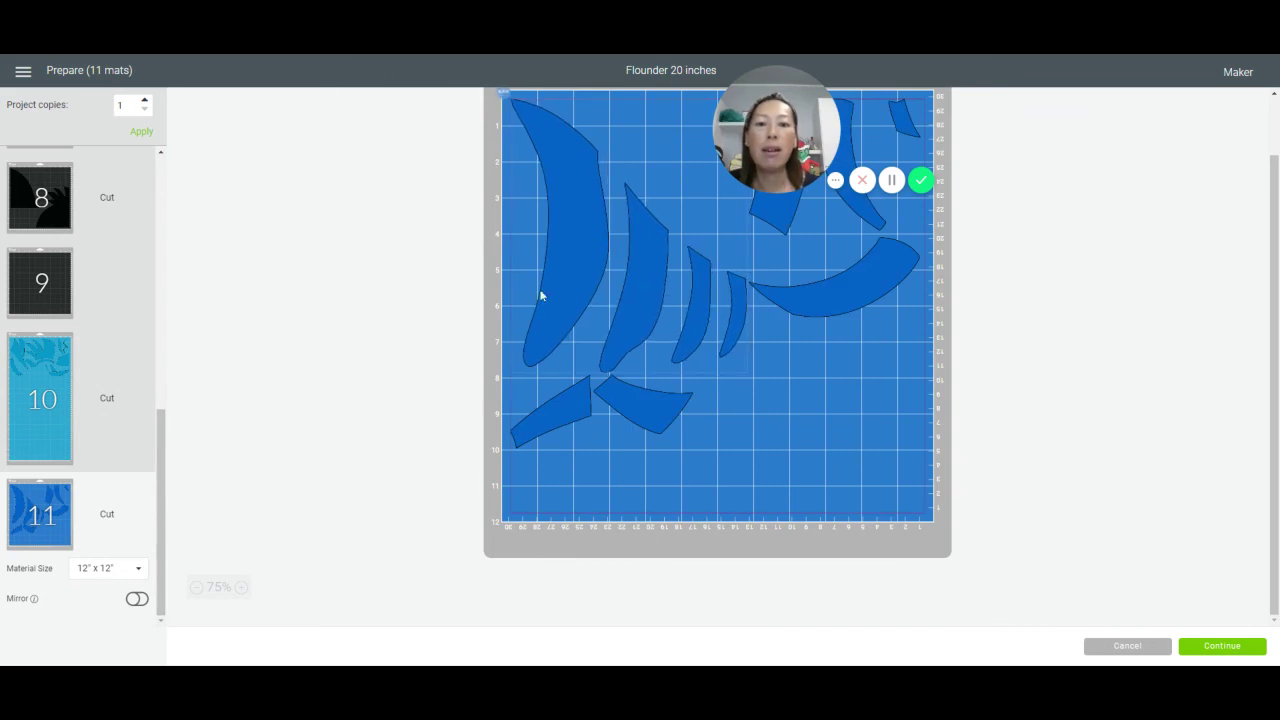
{"action": "left_click_drag", "start_coordinate": [569, 381], "coordinate": [480, 221]}
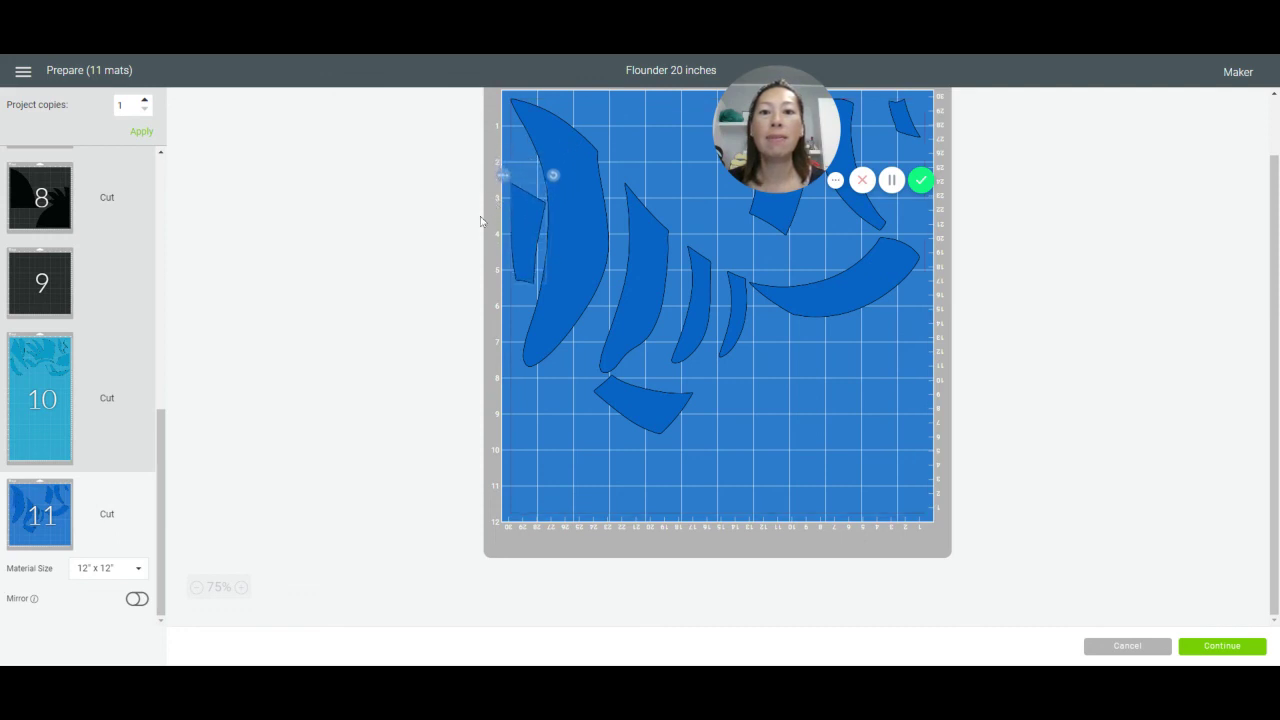
{"action": "left_click_drag", "start_coordinate": [640, 394], "coordinate": [645, 71]}
{"action": "left_click_drag", "start_coordinate": [747, 116], "coordinate": [314, 110]}
{"action": "left_click_drag", "start_coordinate": [806, 180], "coordinate": [737, 151]}
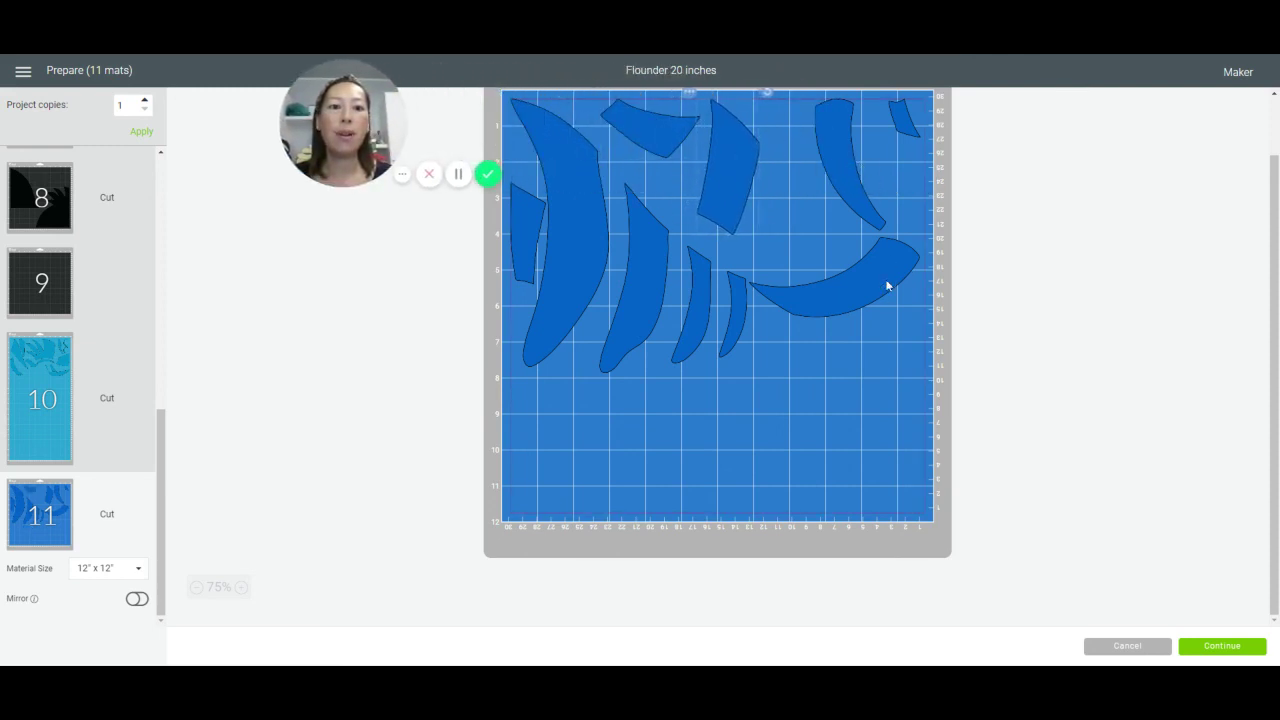
Rotate the wide dark blue crescent upright, and place it beside the four-sided piece at the top of mat 11
{"action": "left_click_drag", "start_coordinate": [886, 286], "coordinate": [762, 330]}
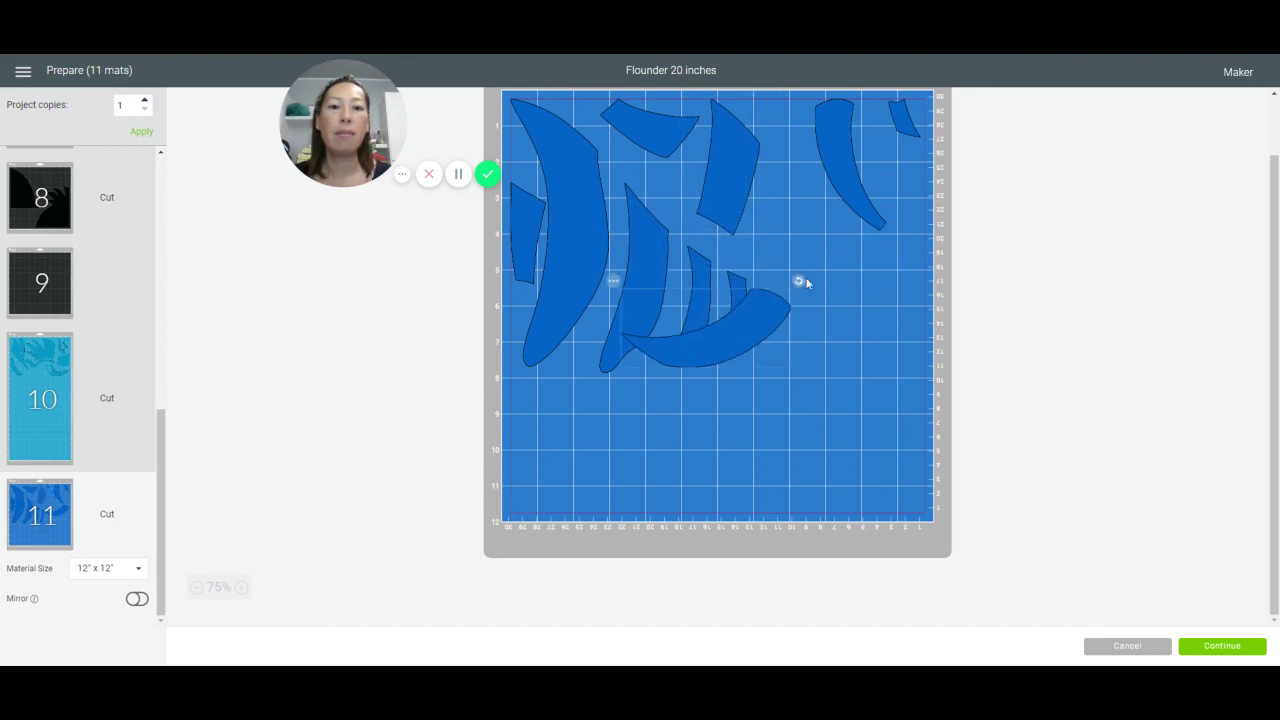
{"action": "left_click_drag", "start_coordinate": [807, 283], "coordinate": [743, 249]}
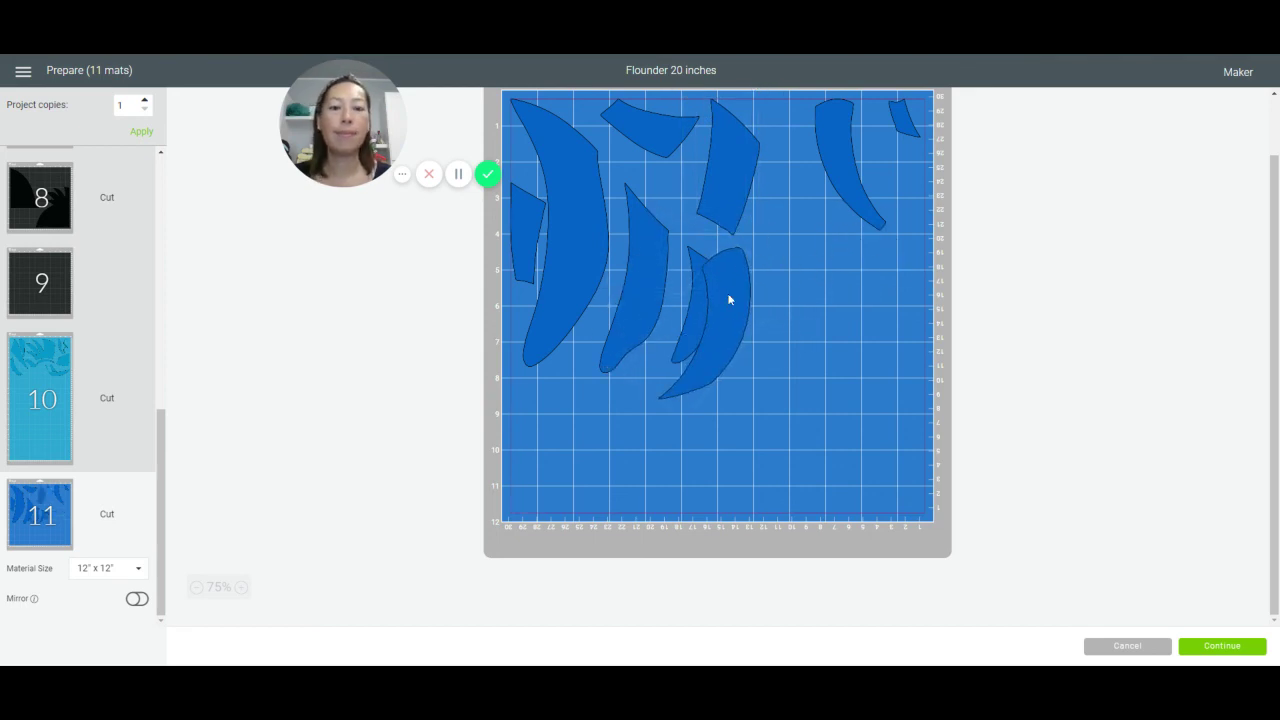
{"action": "left_click_drag", "start_coordinate": [729, 300], "coordinate": [777, 167]}
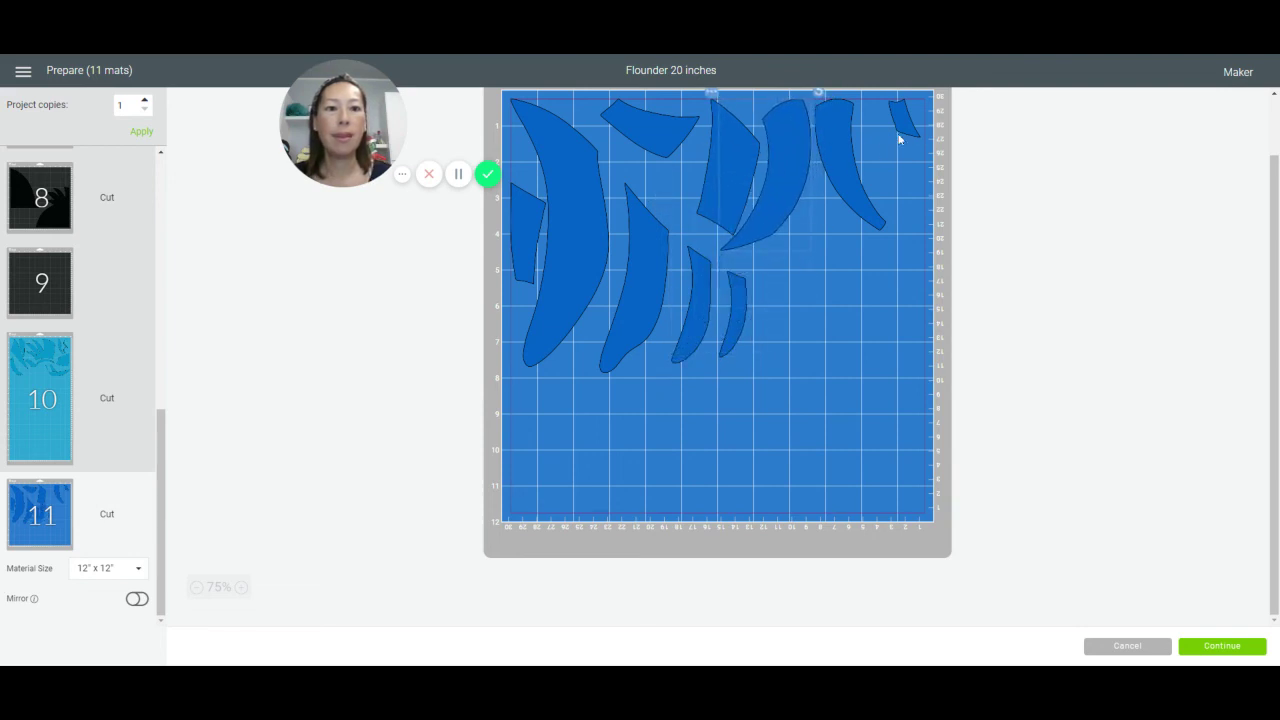
Tuck the smallest dark blue piece under the wedge, and rotate the last curved piece to fit beside the two narrow slivers
{"action": "left_click_drag", "start_coordinate": [891, 137], "coordinate": [617, 170]}
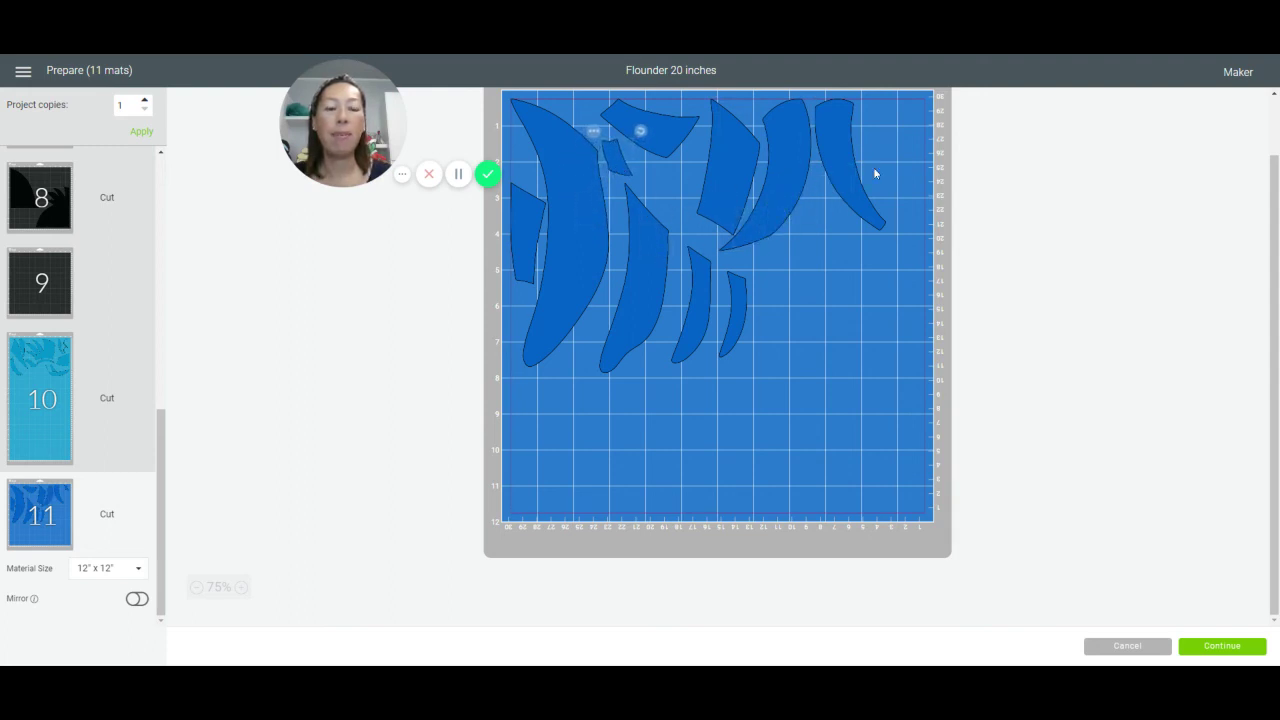
{"action": "left_click_drag", "start_coordinate": [845, 163], "coordinate": [849, 314]}
{"action": "left_click_drag", "start_coordinate": [887, 232], "coordinate": [726, 366]}
{"action": "left_click_drag", "start_coordinate": [865, 303], "coordinate": [789, 297]}
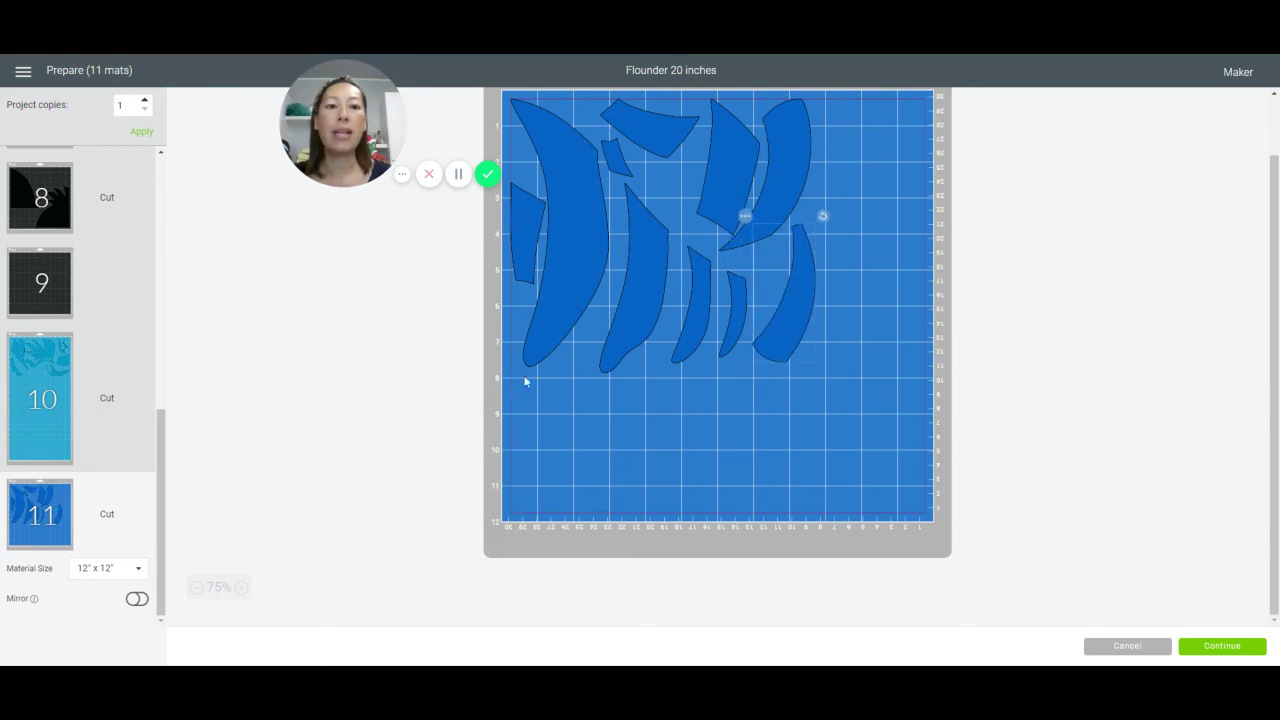
{"action": "scroll", "coordinate": [806, 243], "scroll_direction": "up", "scroll_amount": 2}
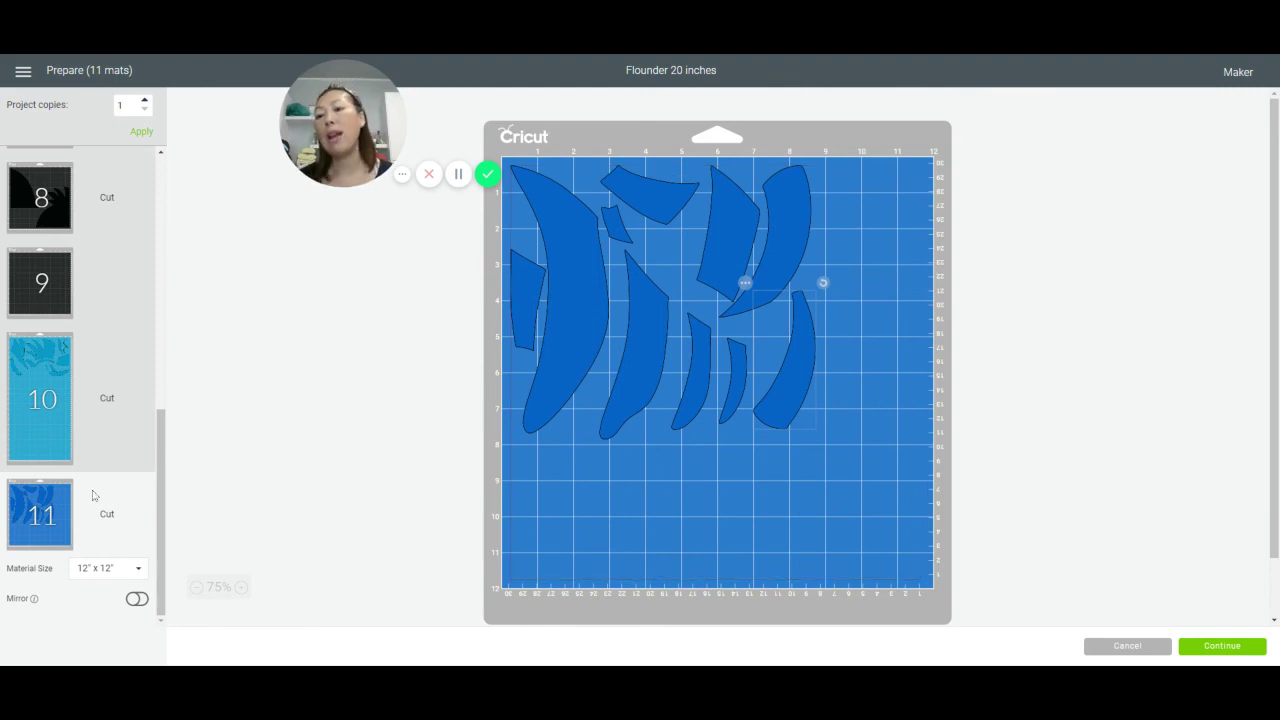
Review the pink piece on mat 2 and the white pieces on mat 1
{"action": "left_click_drag", "start_coordinate": [155, 517], "coordinate": [178, 254]}
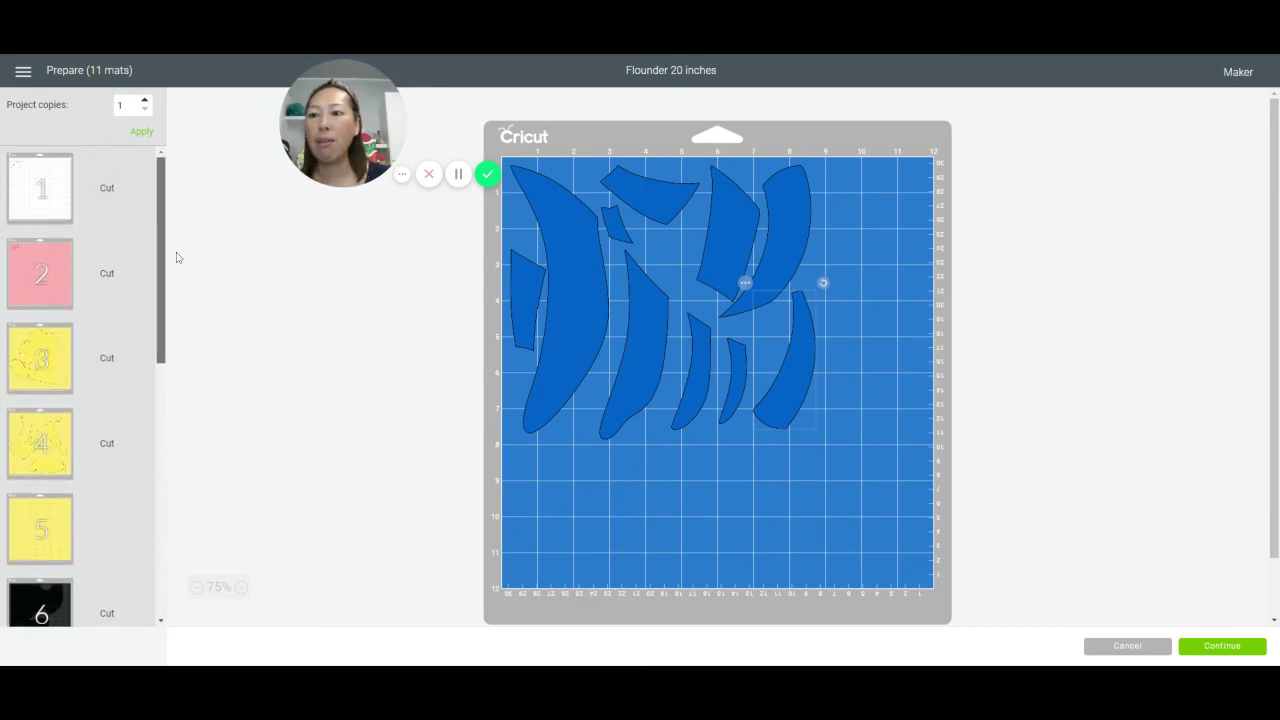
{"action": "left_click", "coordinate": [30, 257]}
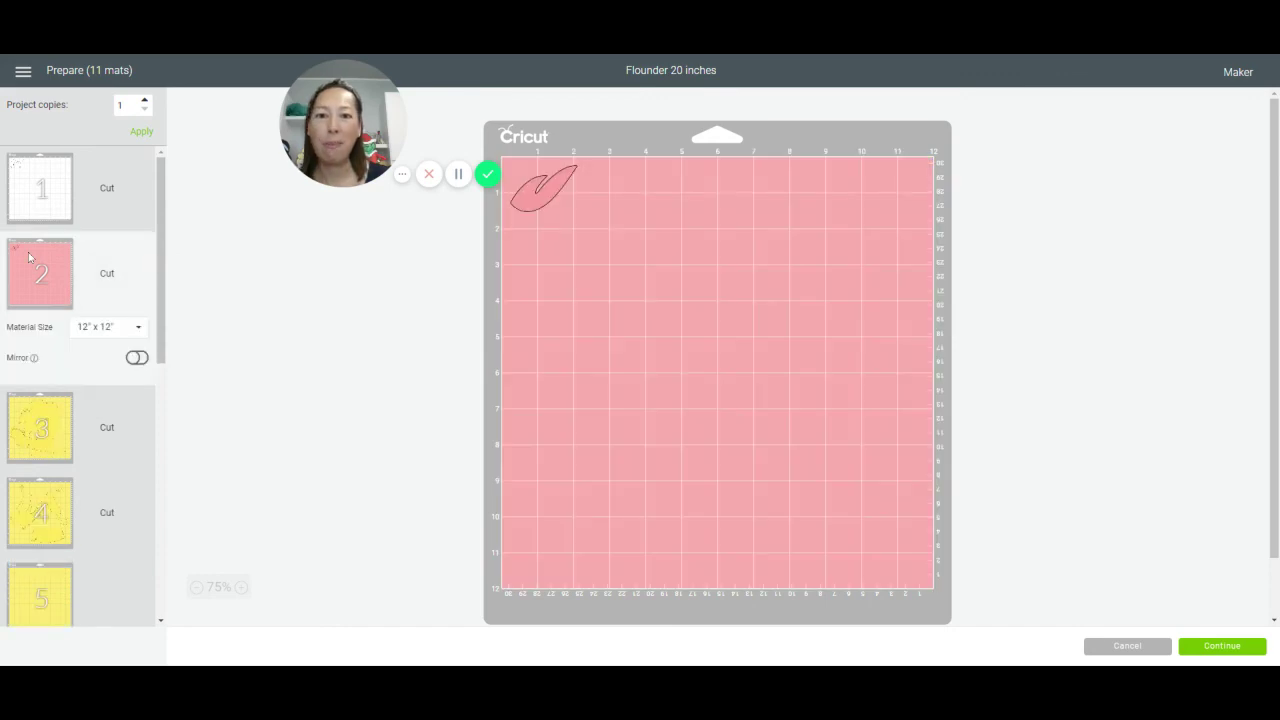
{"action": "left_click", "coordinate": [33, 175]}
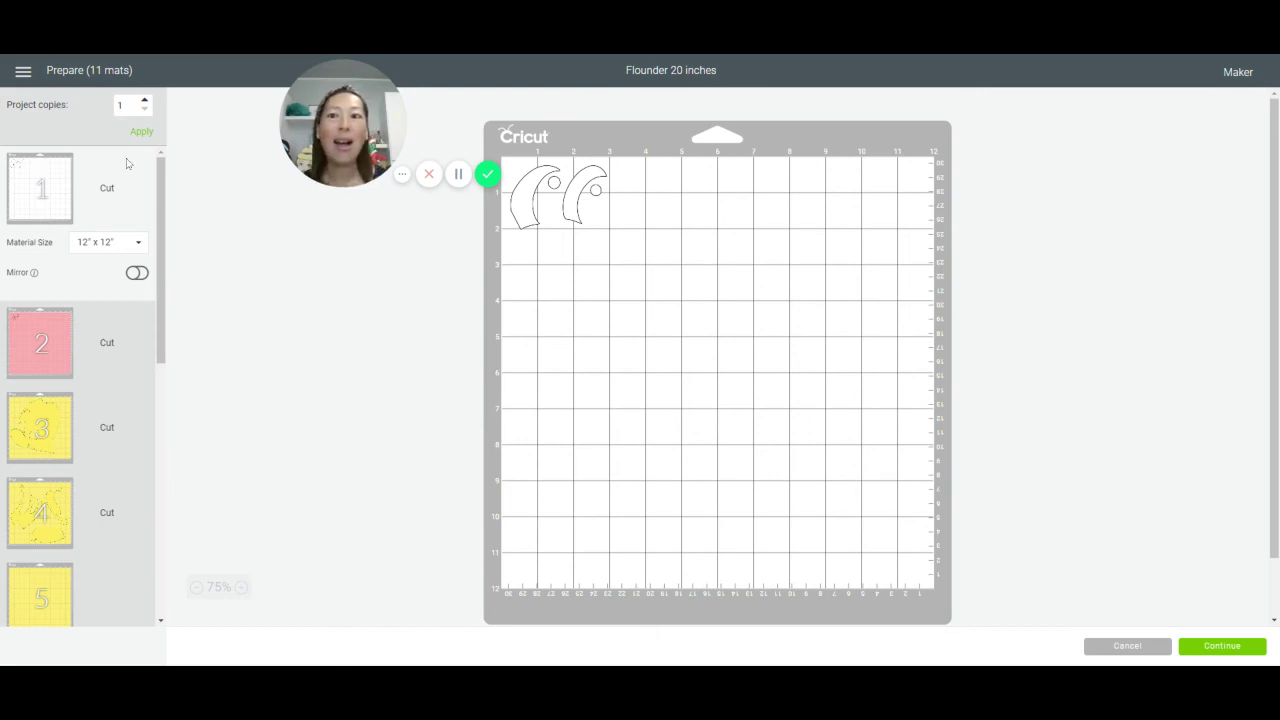
{"action": "left_click_drag", "start_coordinate": [360, 69], "coordinate": [696, 74]}
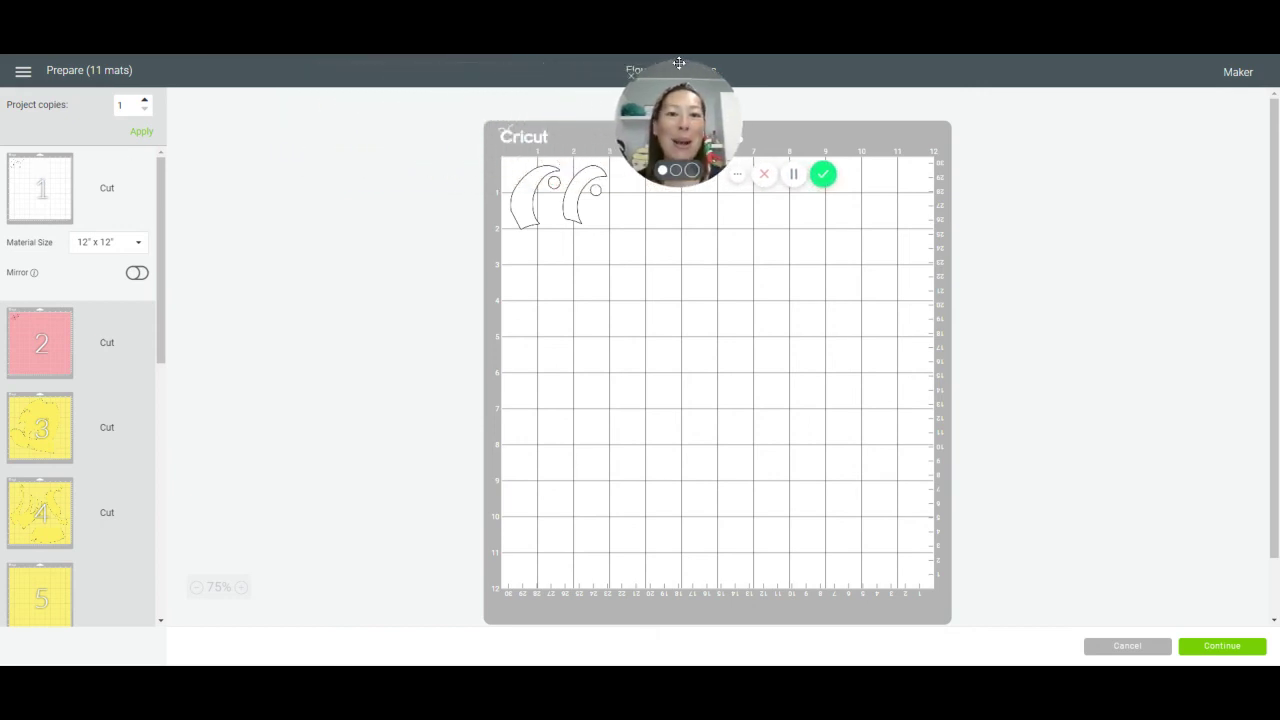